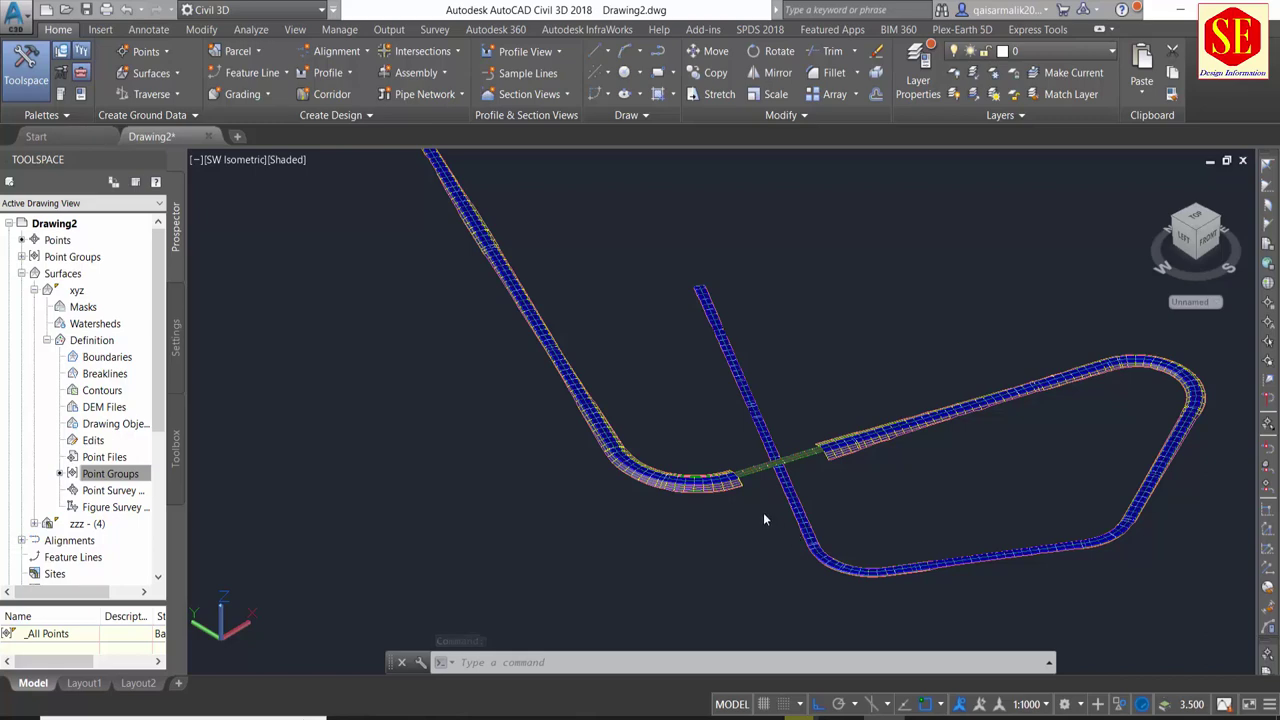
Zoom and pan so the corridor's road crossing sits close up mid-view.
scroll(762, 512, up, 2)
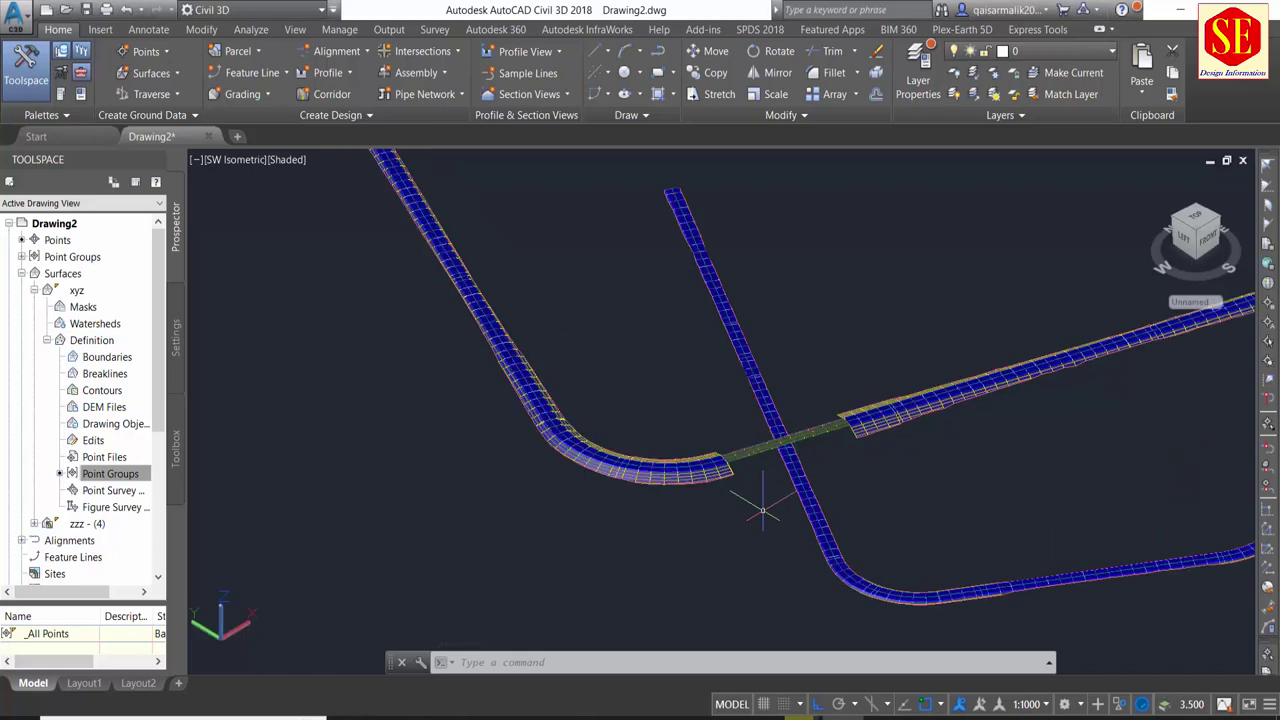
middle_drag(551, 385, 636, 535)
scroll(591, 406, up, 4)
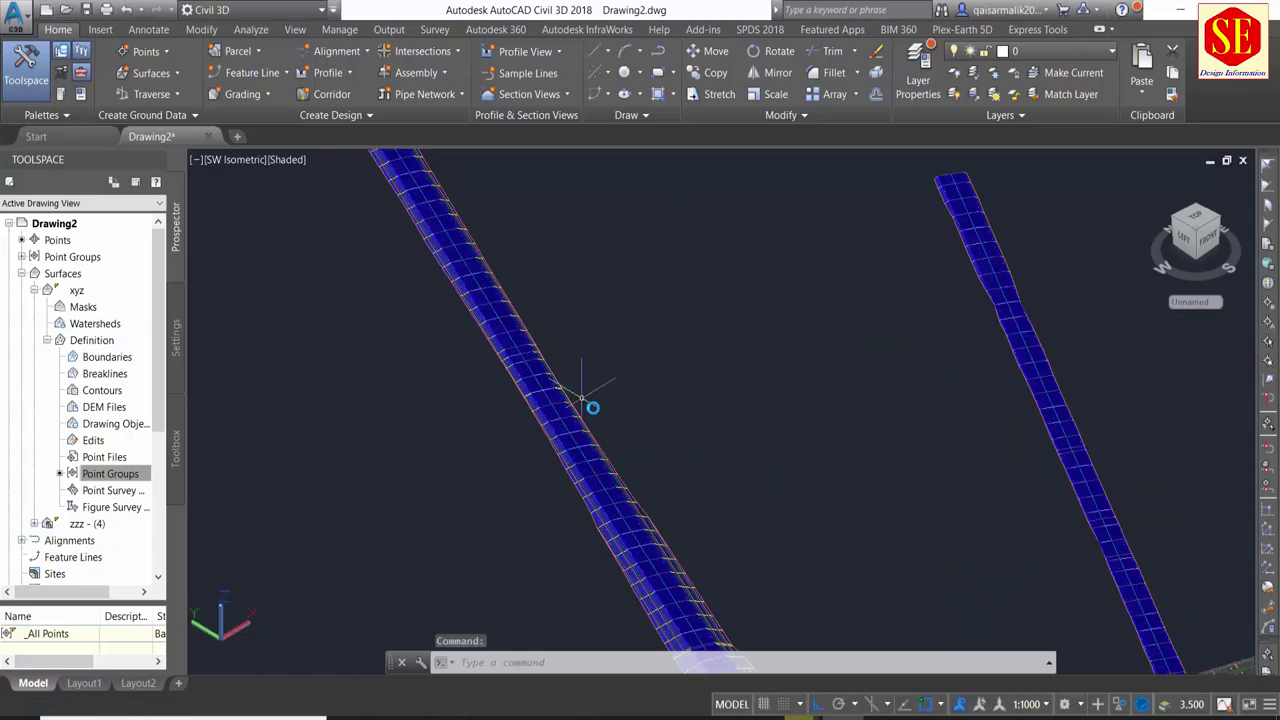
scroll(611, 369, down, 1)
middle_drag(968, 530, 834, 491)
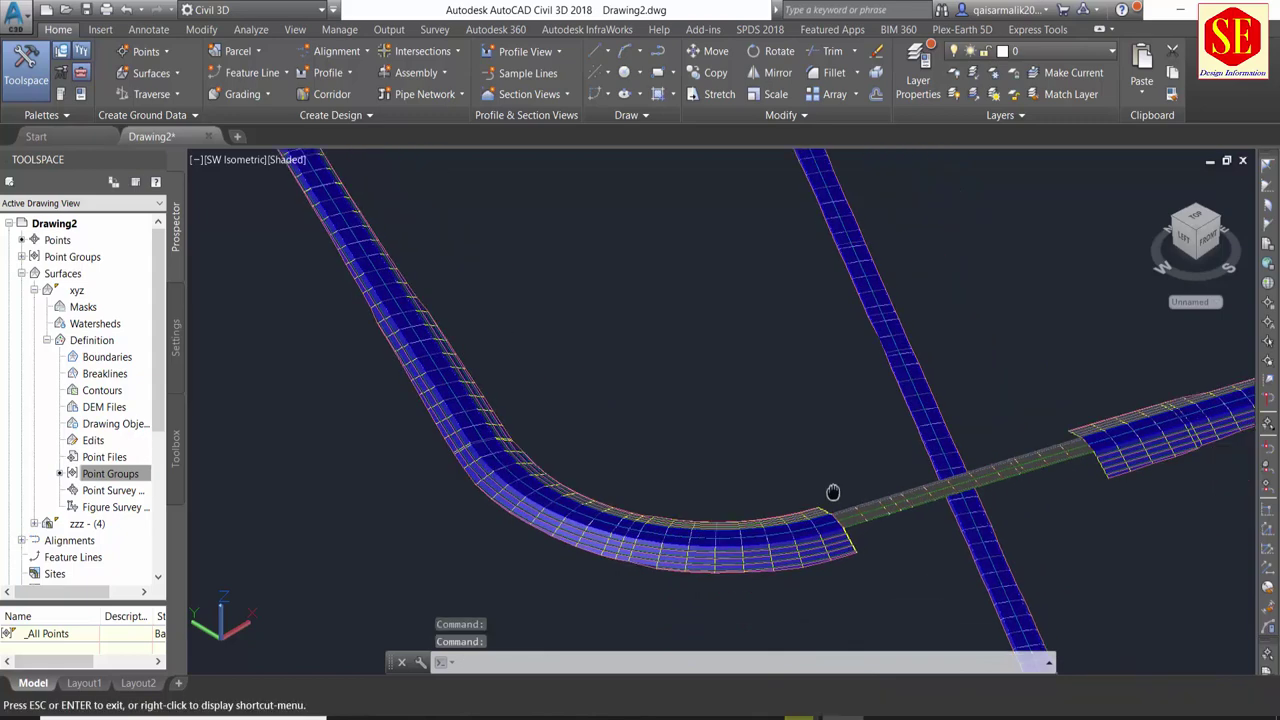
middle_drag(1000, 517, 991, 551)
scroll(991, 491, up, 1)
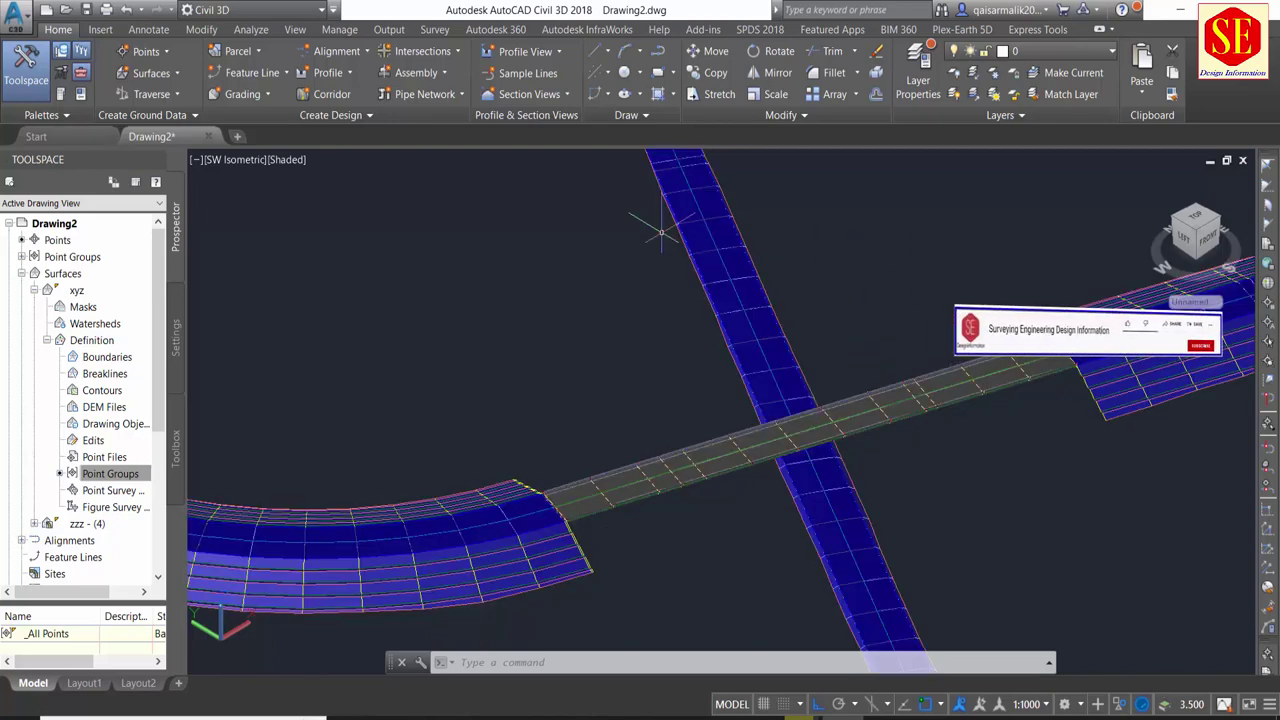
Try the Conceptual and Hidden visual styles, then set the view to Realistic.
click(287, 160)
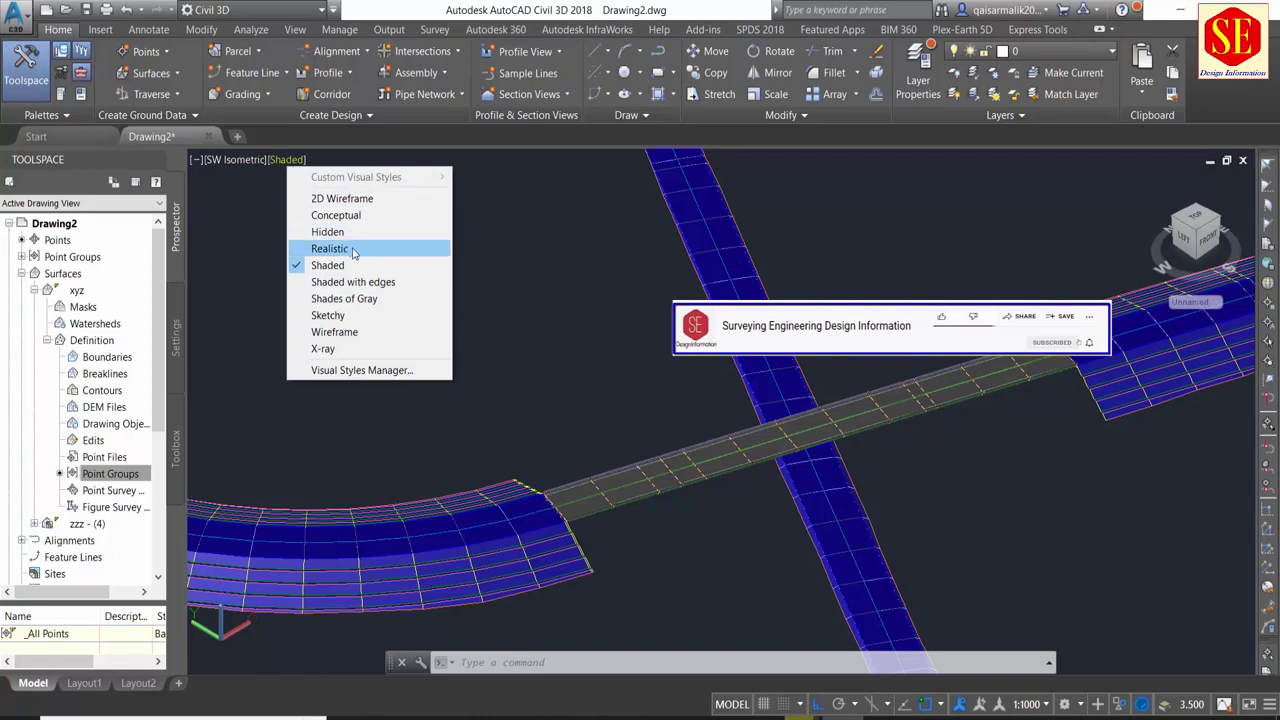
click(340, 215)
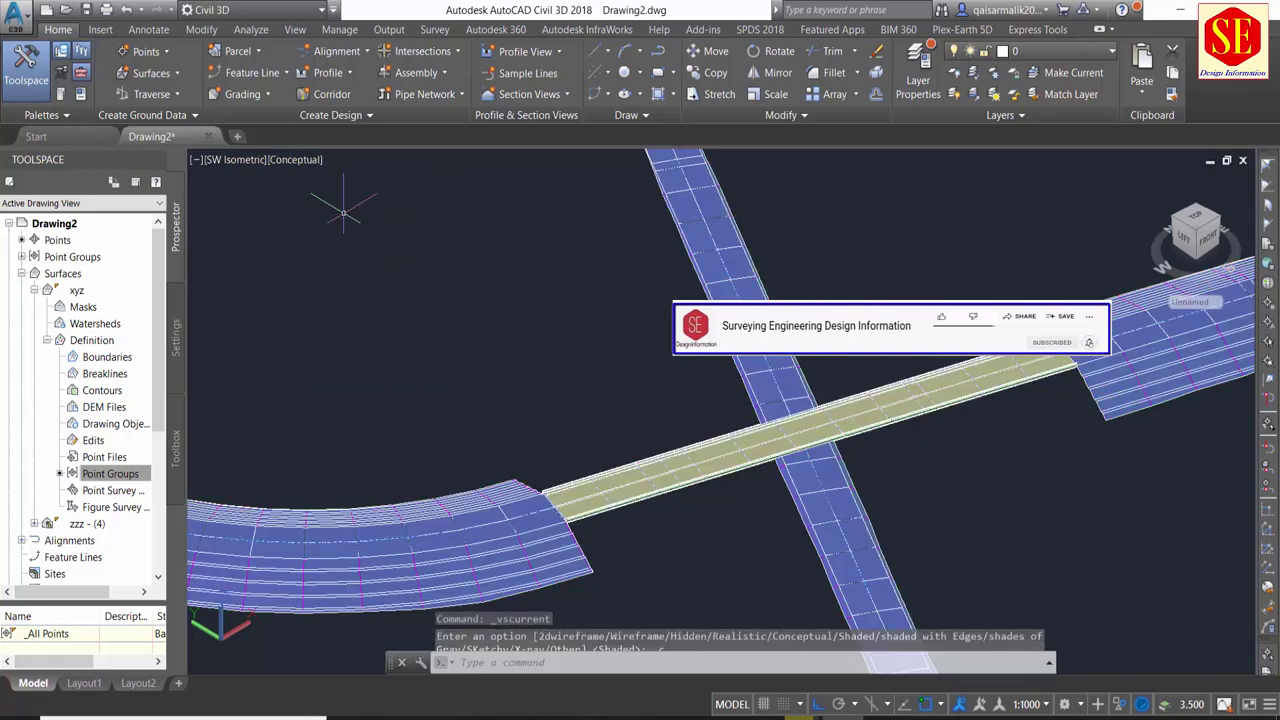
click(296, 162)
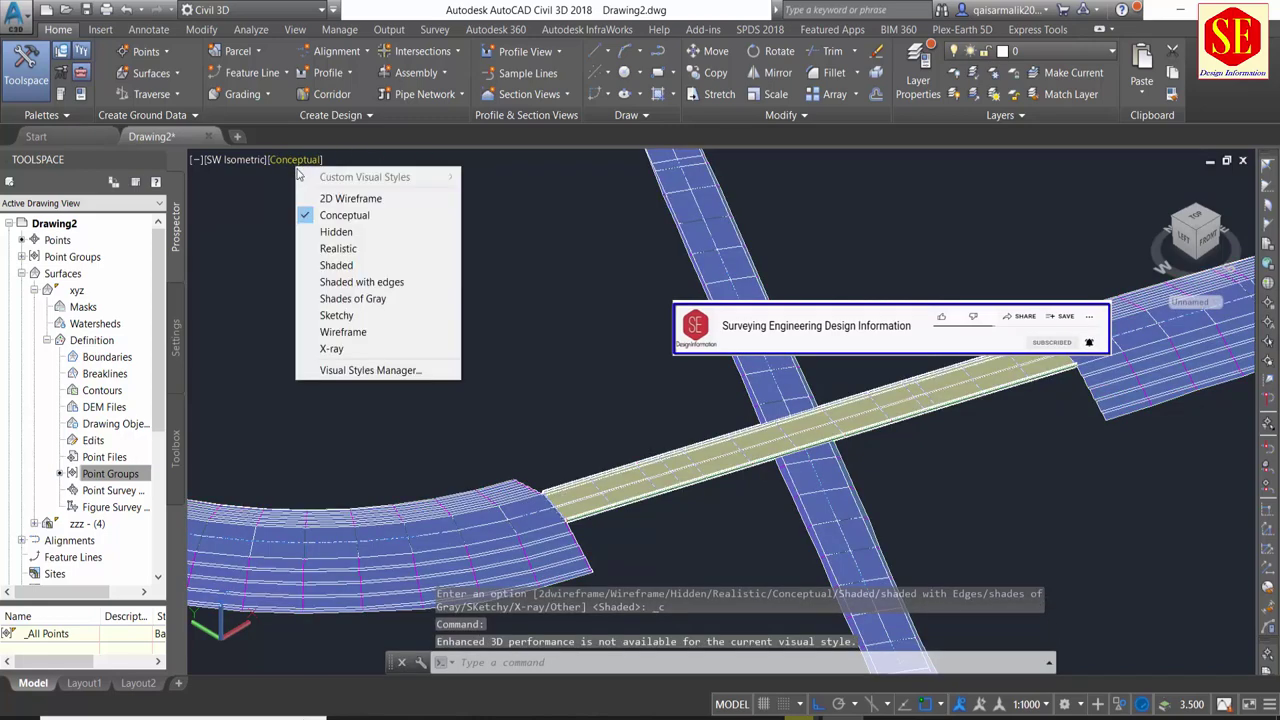
click(330, 232)
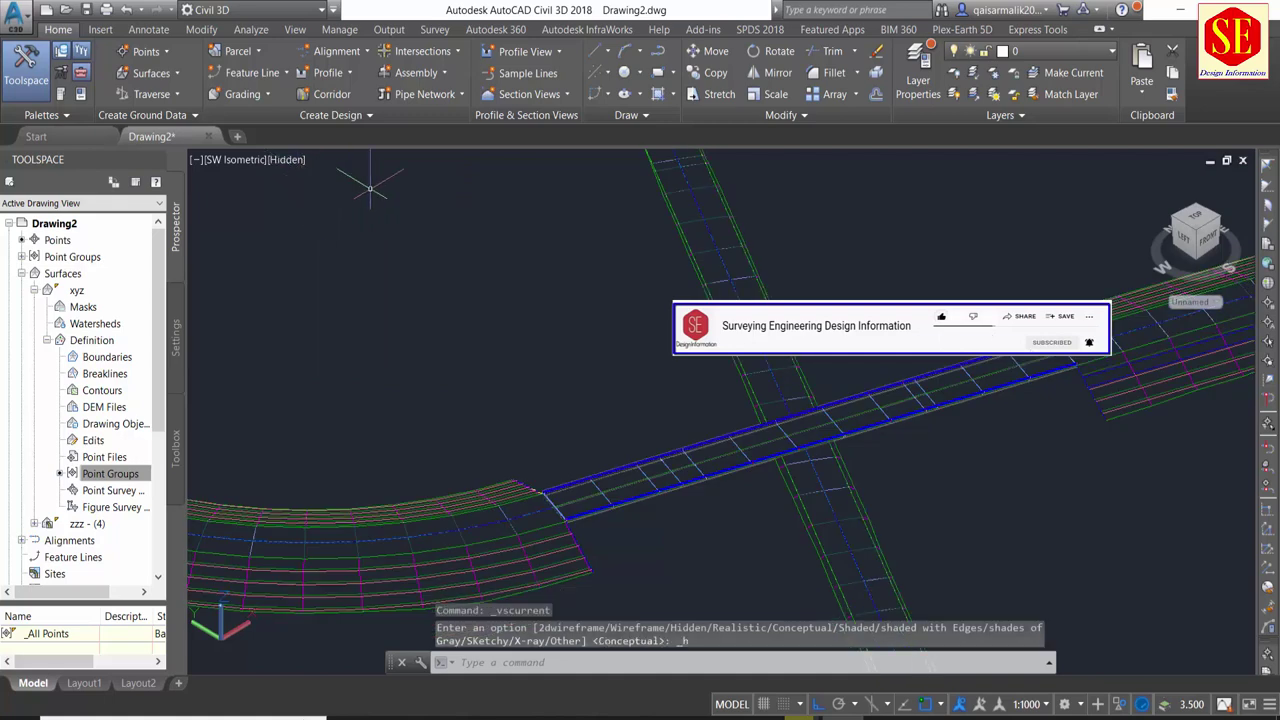
click(290, 163)
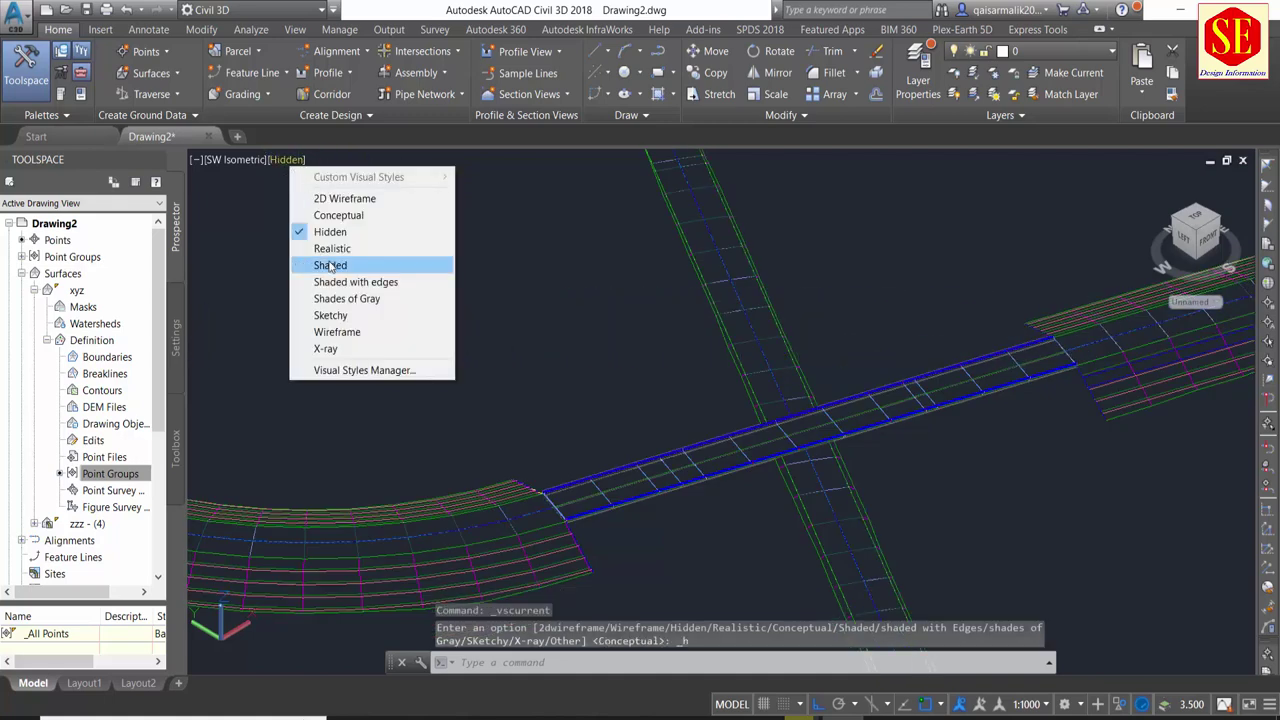
click(324, 248)
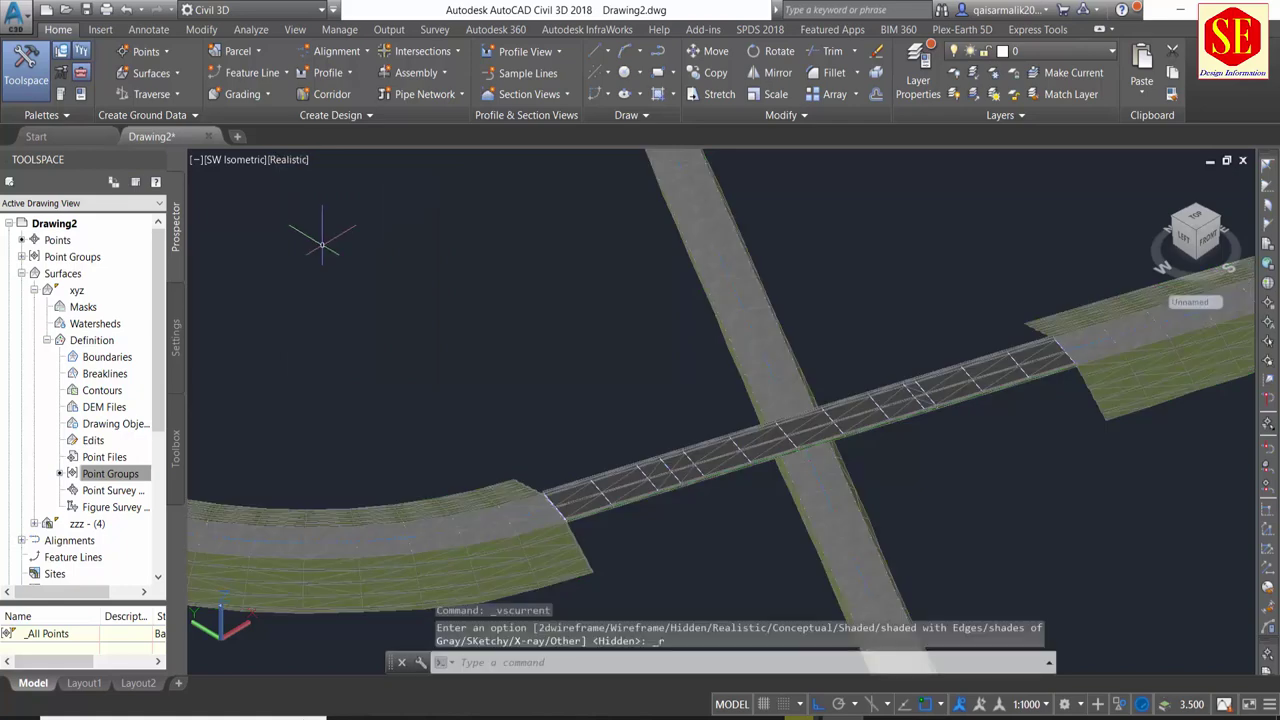
scroll(850, 440, up, 2)
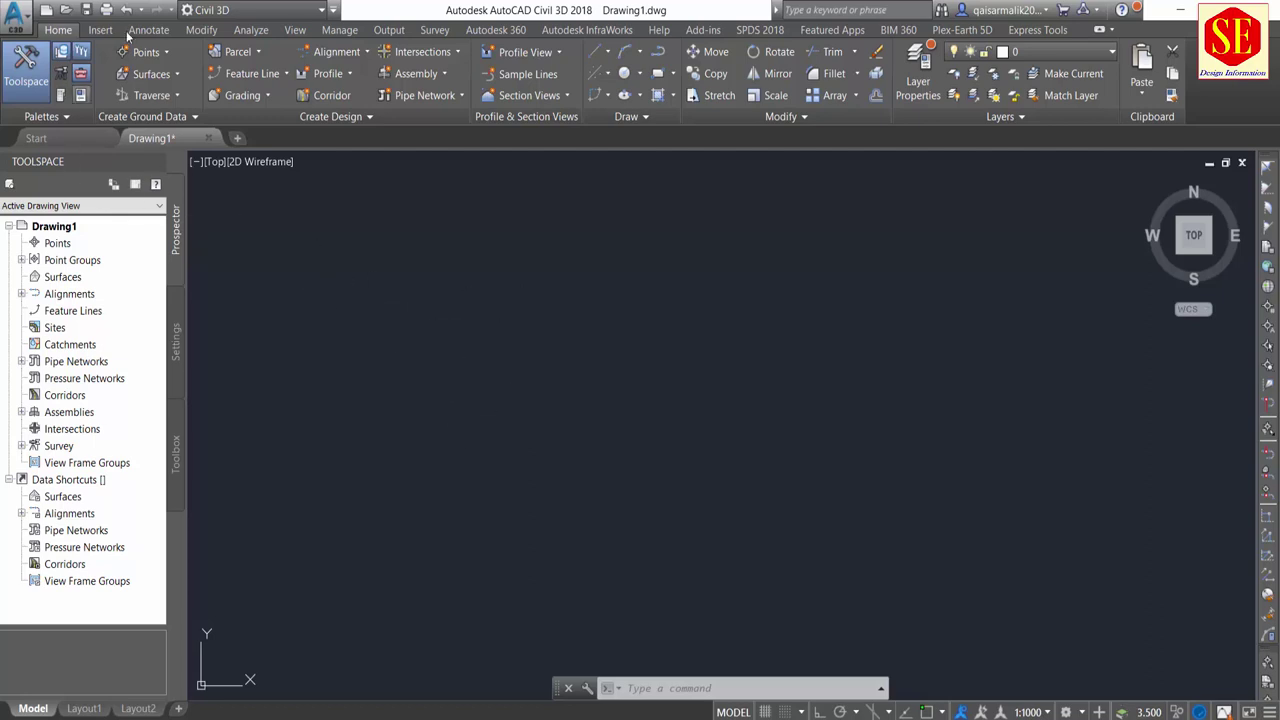
Start Points from File and preview the PNEZD Survey Data(1) file in Notepad.
click(105, 34)
click(105, 97)
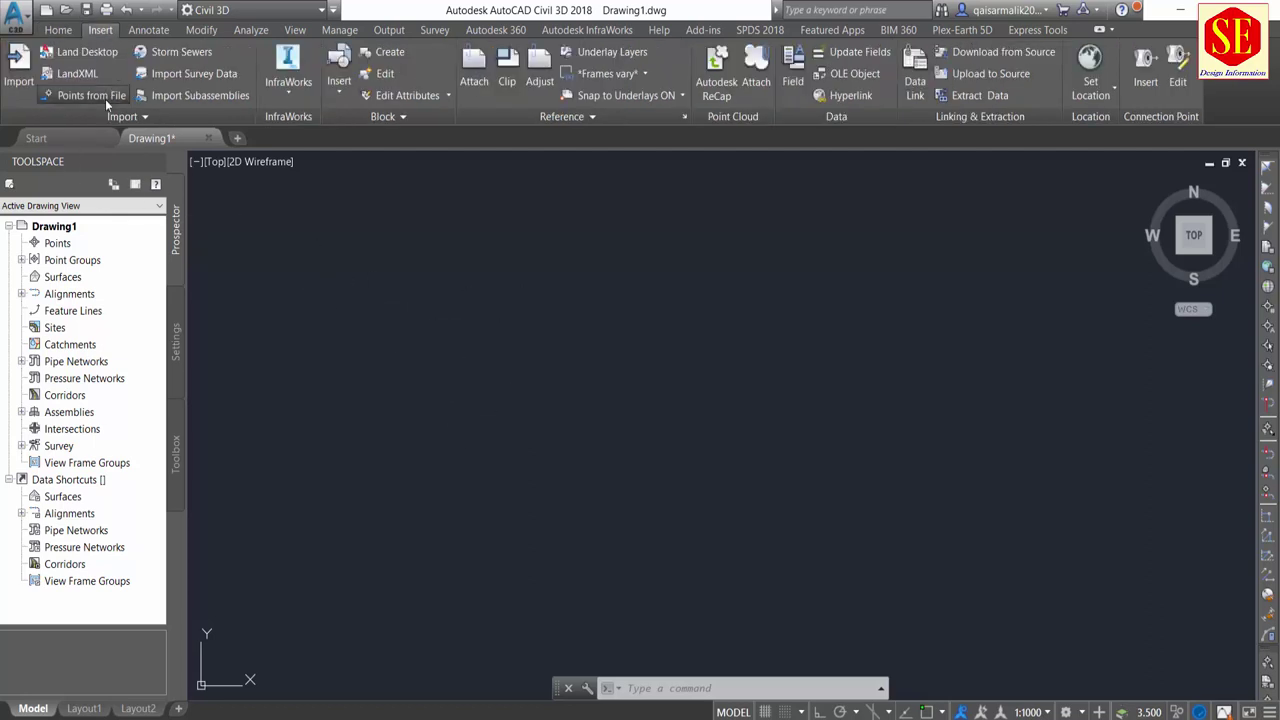
click(775, 166)
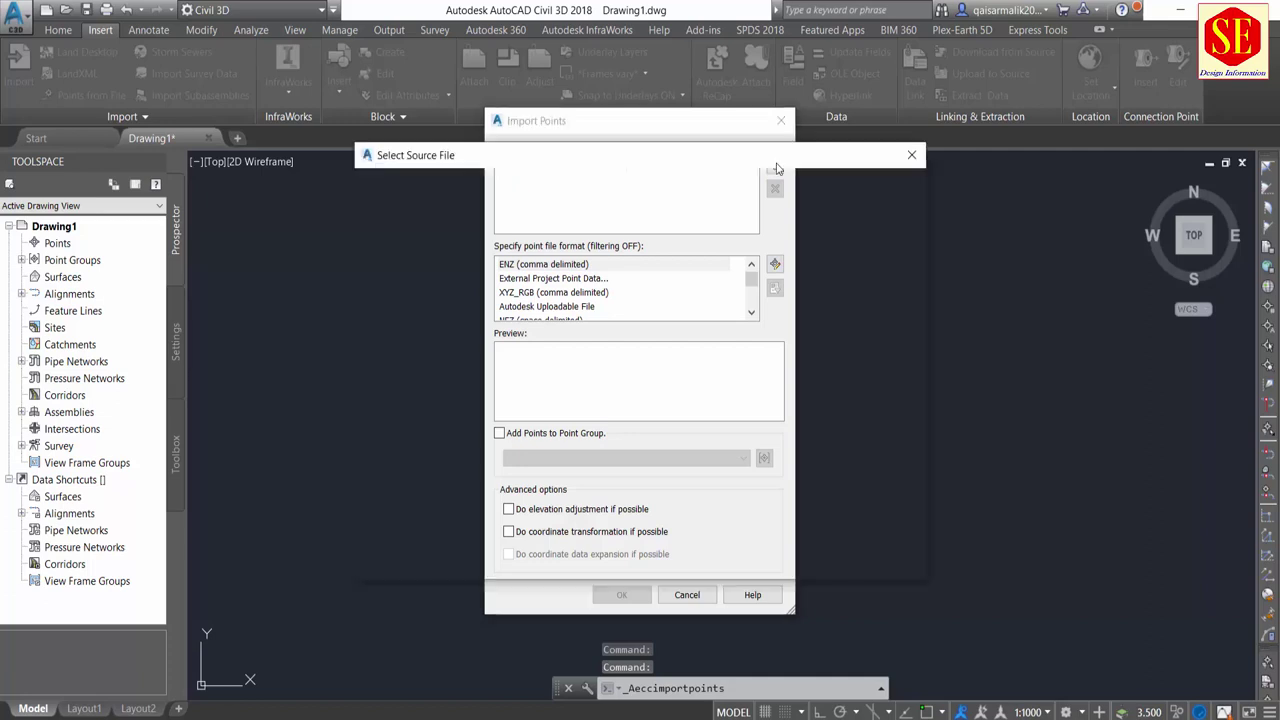
click(560, 246)
double_click(560, 247)
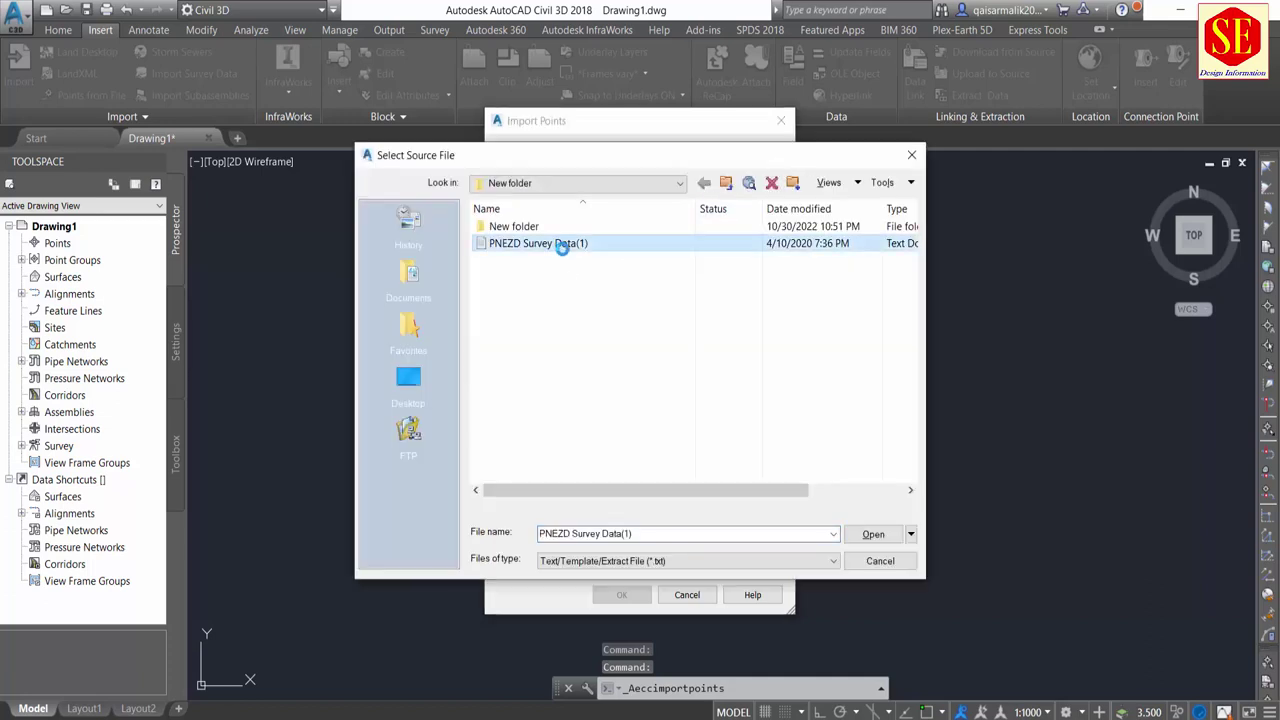
right_click(562, 248)
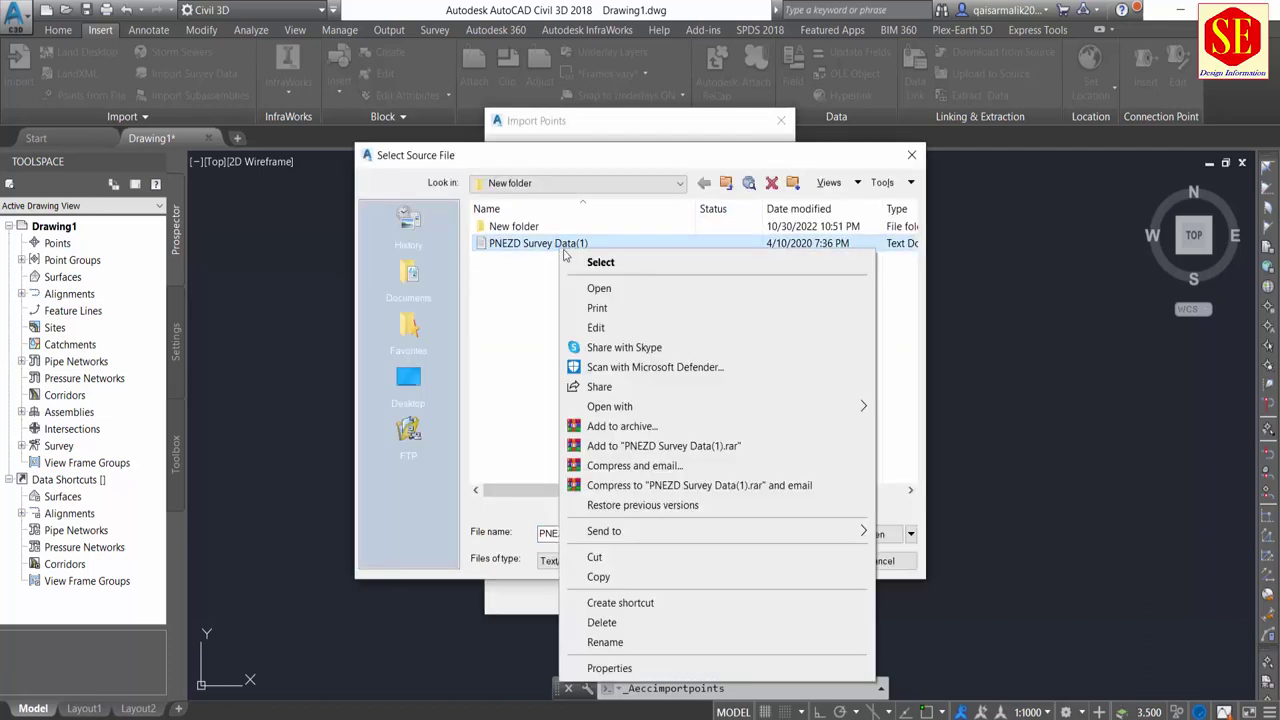
click(640, 294)
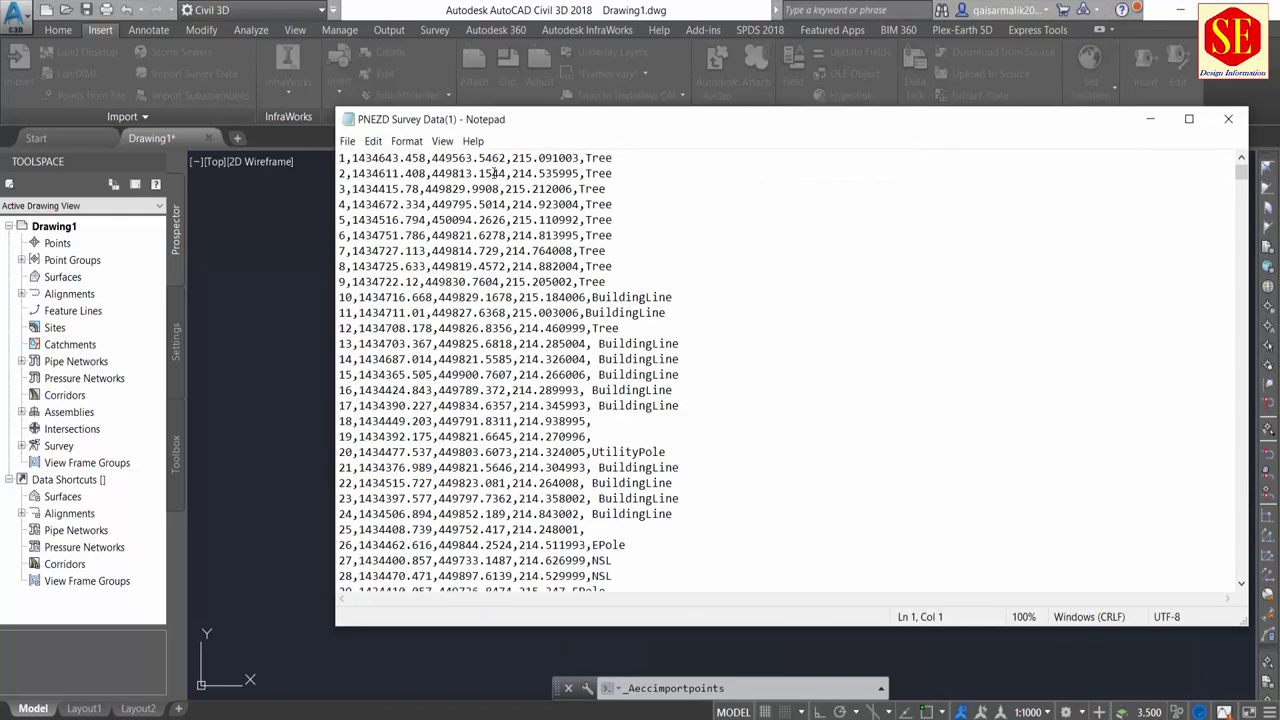
click(1230, 120)
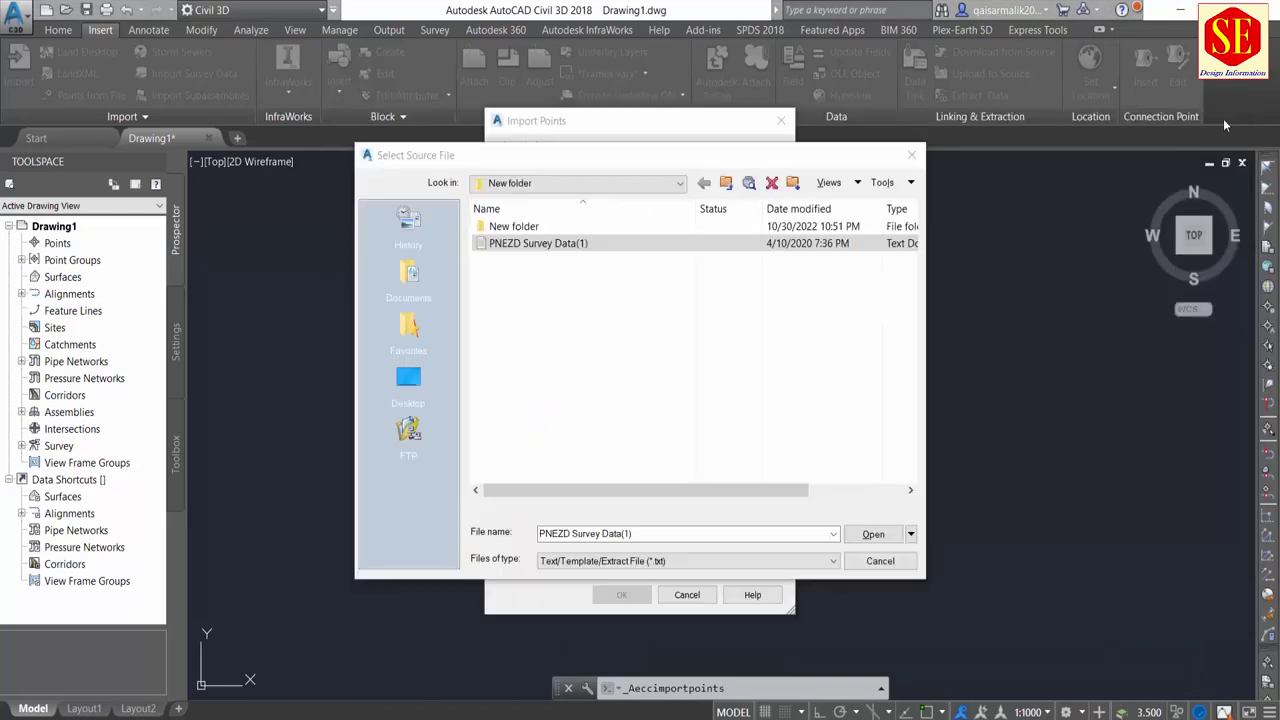
Add PNEZD Survey Data(1).txt with the PENZD (comma delimited) format and import the points.
double_click(520, 251)
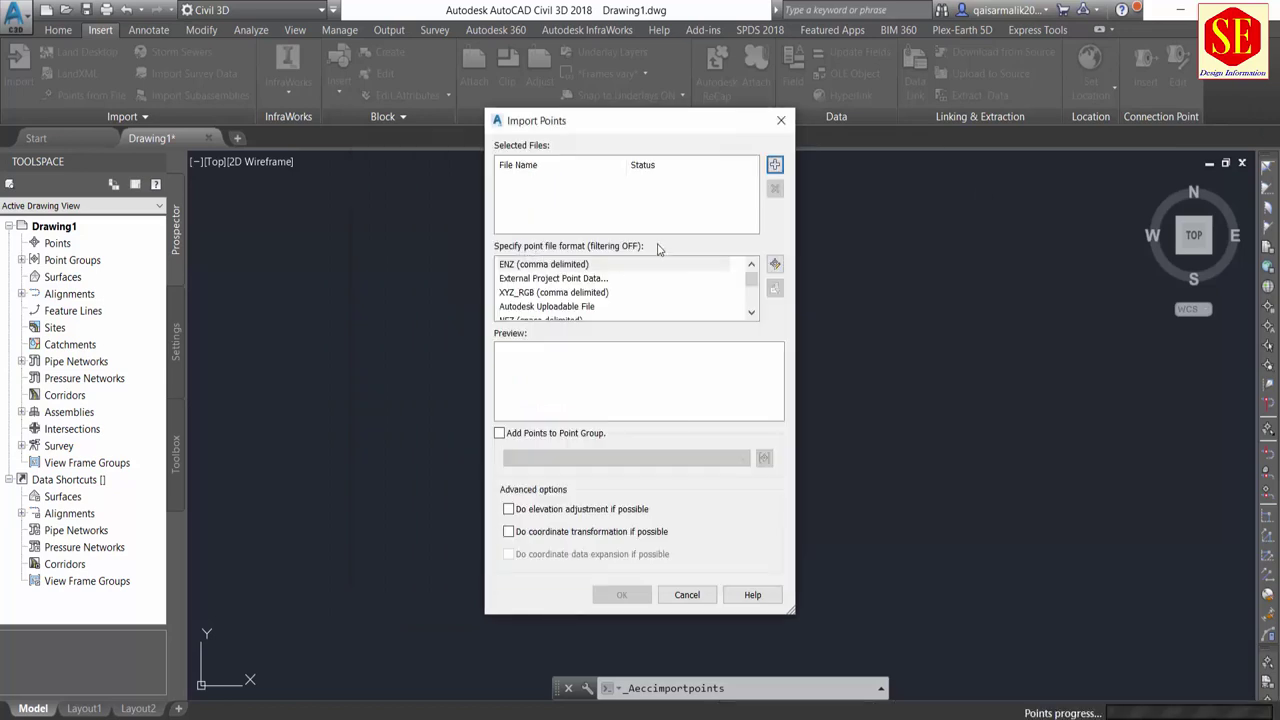
click(545, 292)
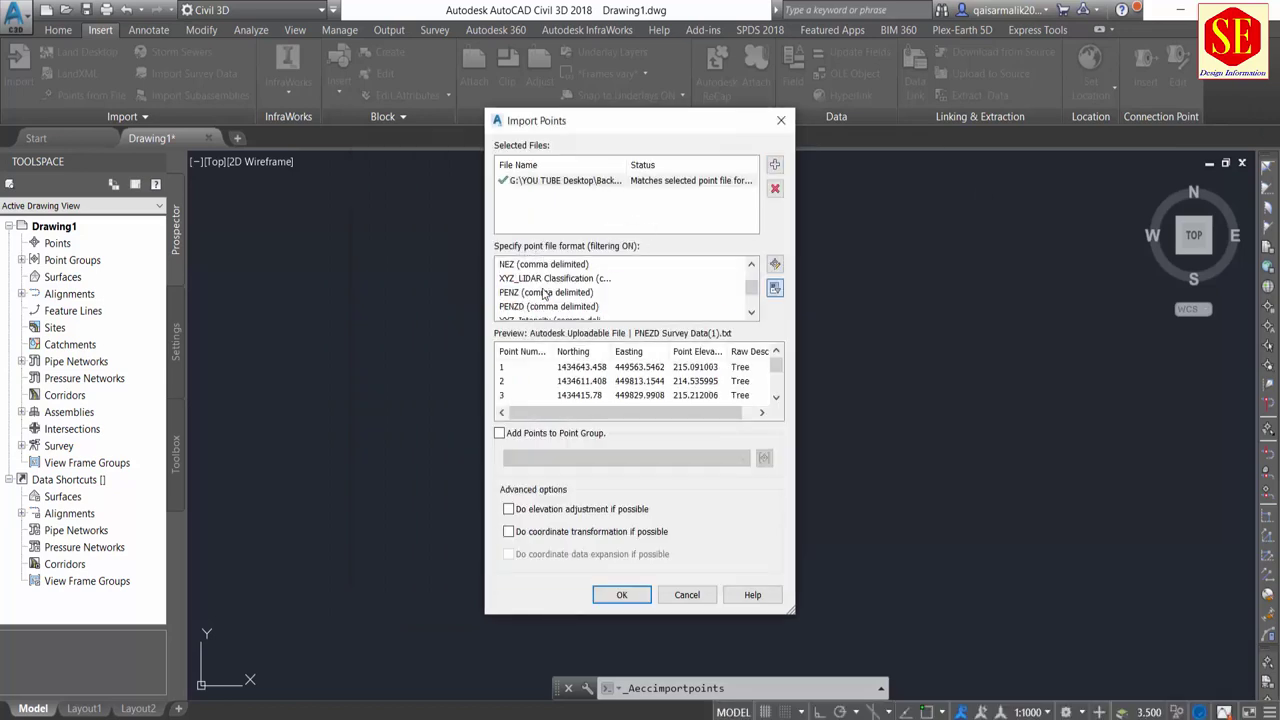
scroll(545, 292, down, 1)
click(536, 307)
scroll(512, 284, down, 1)
click(510, 280)
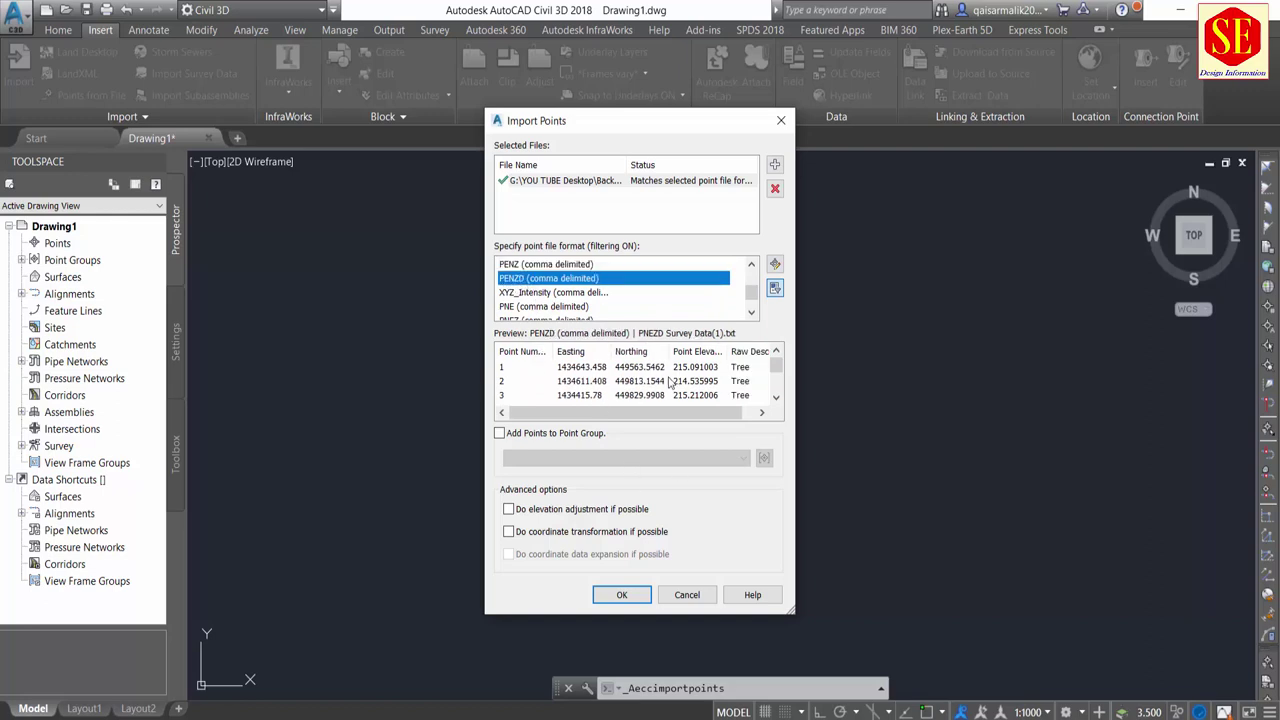
click(623, 595)
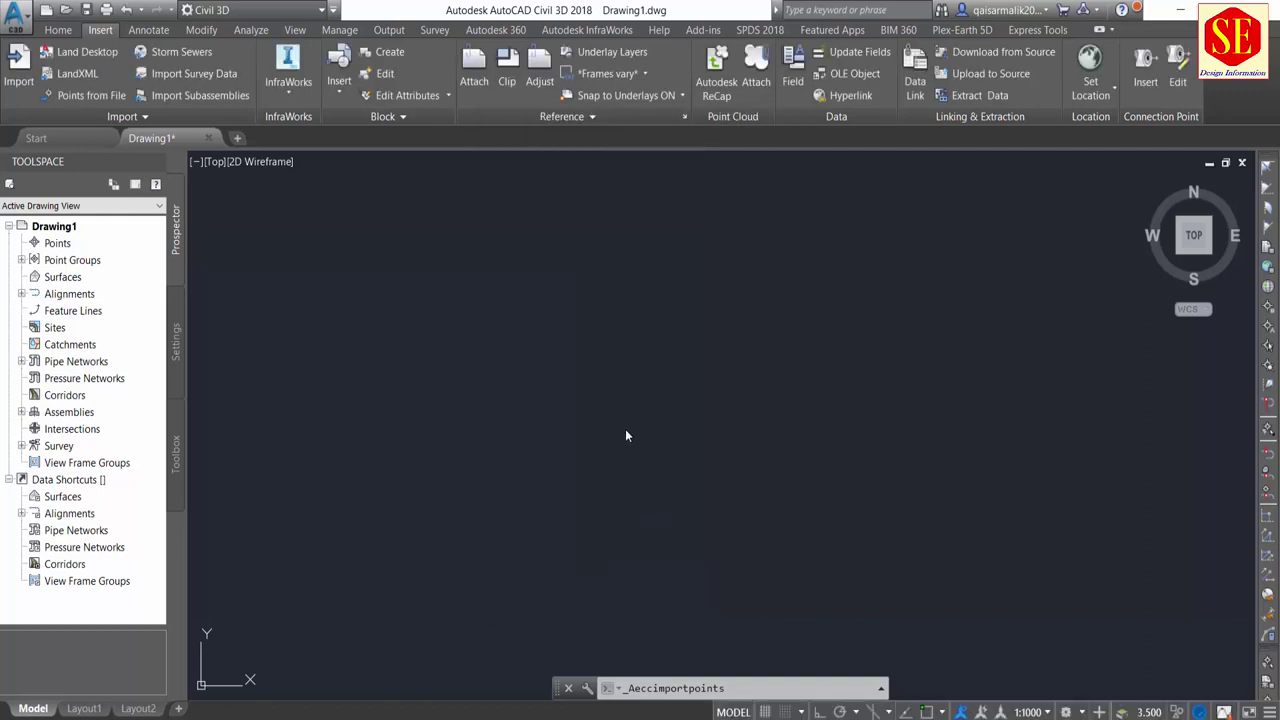
Zoom extents with Z, E to fit all the imported survey points in view.
text(z)
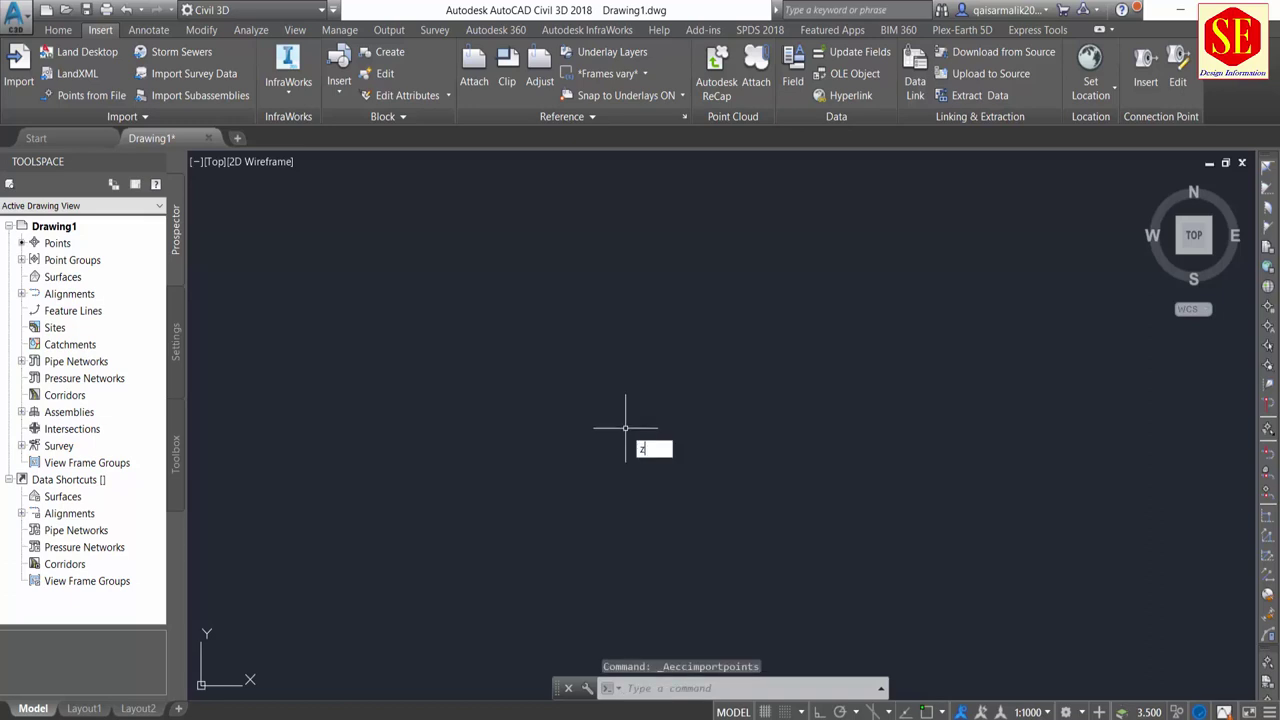
key(Return)
text(e)
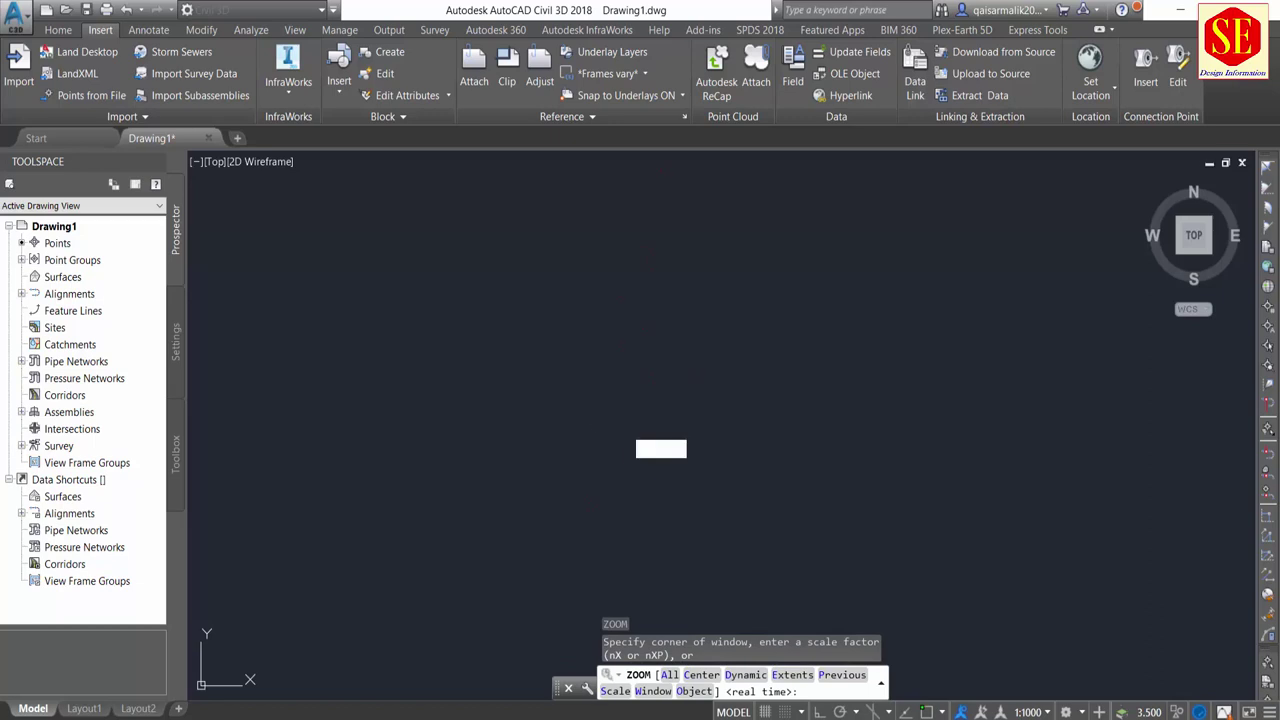
key(Return)
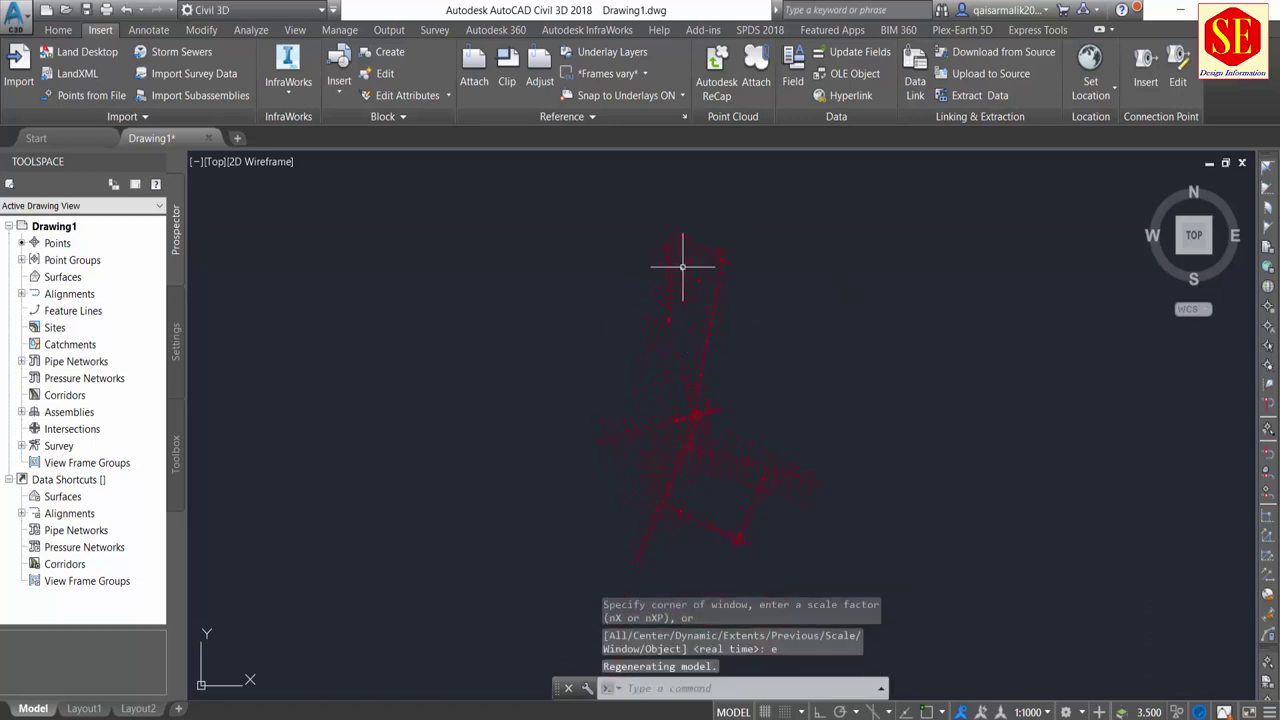
Create a new TIN surface named xyz from the Prospector Surfaces collection.
click(76, 279)
right_click(76, 282)
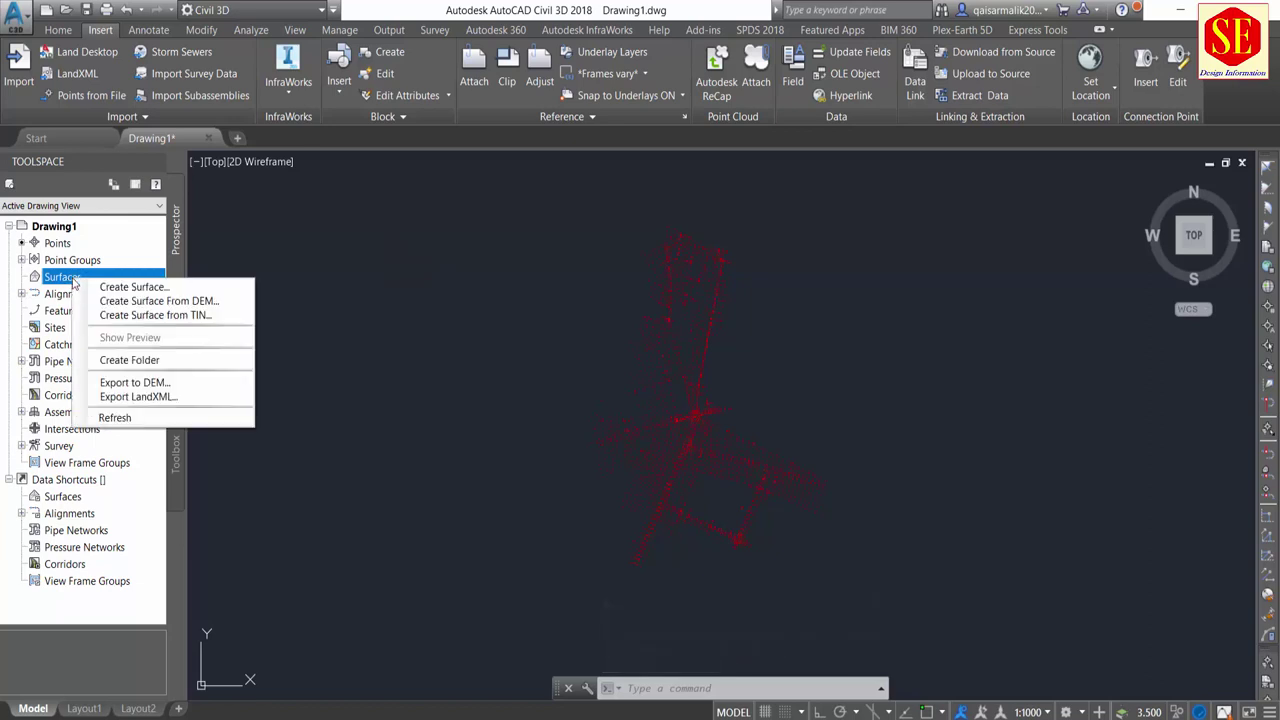
click(116, 289)
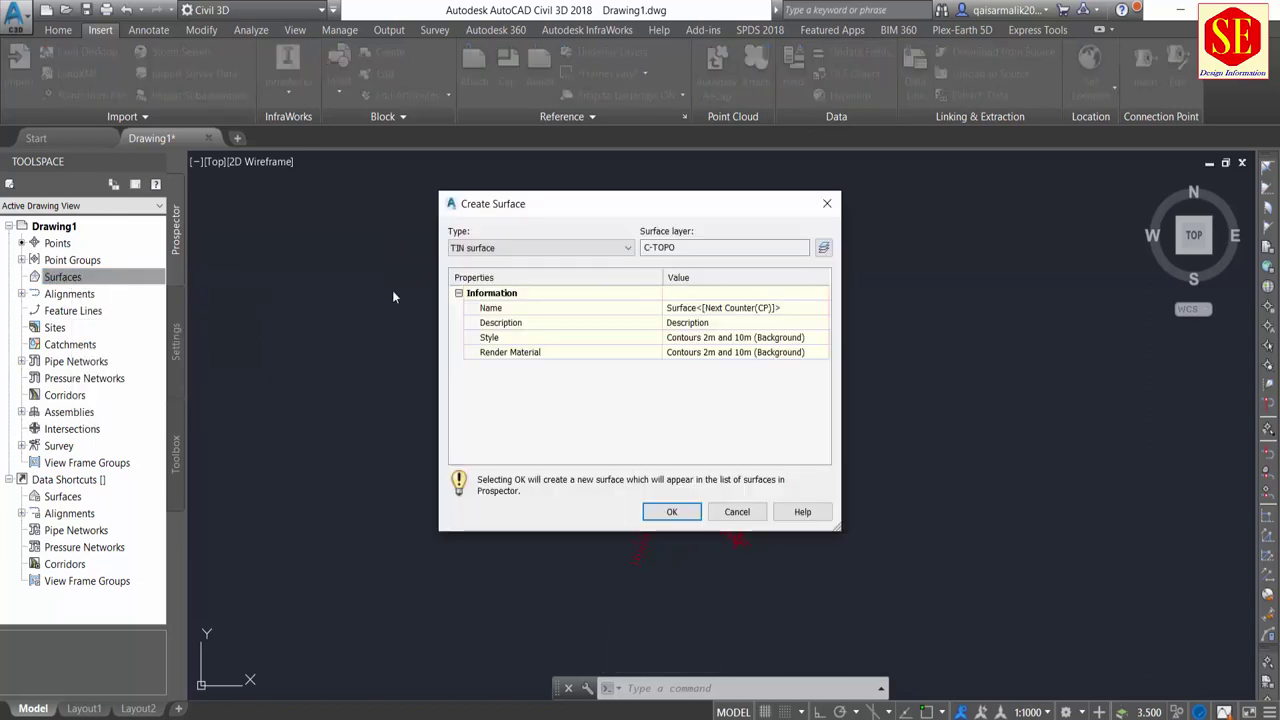
click(722, 308)
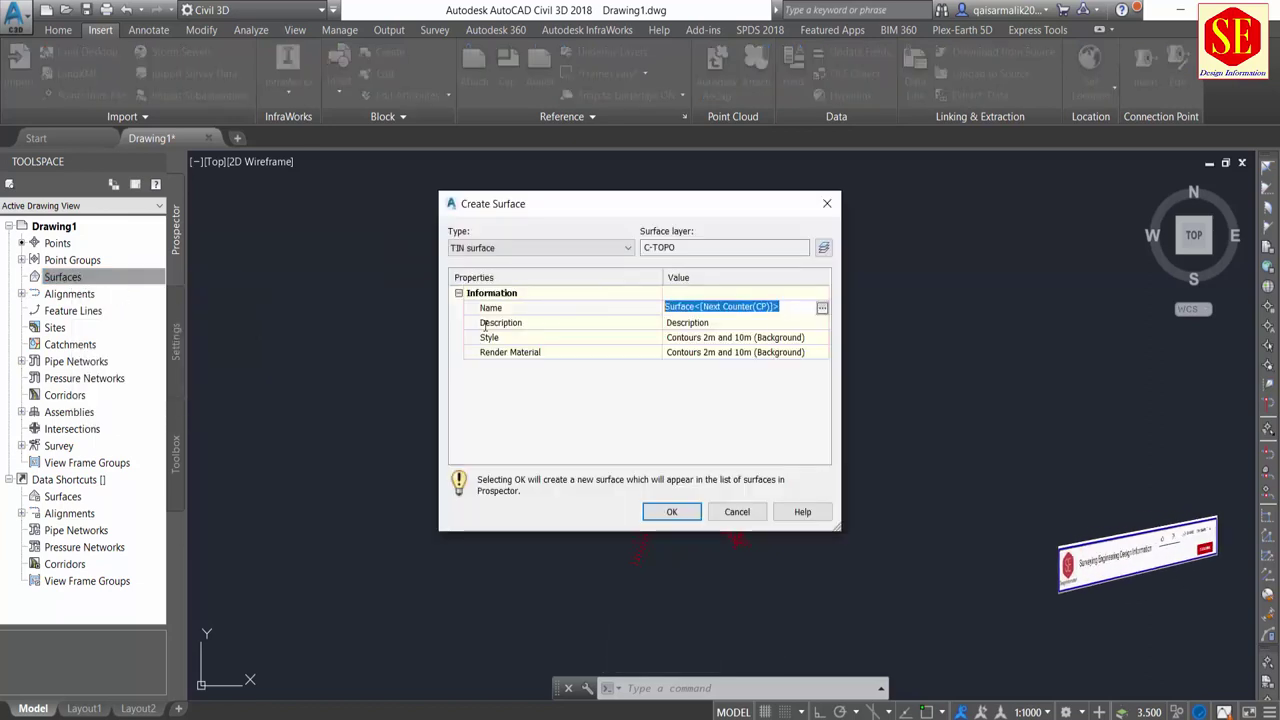
text(xy)
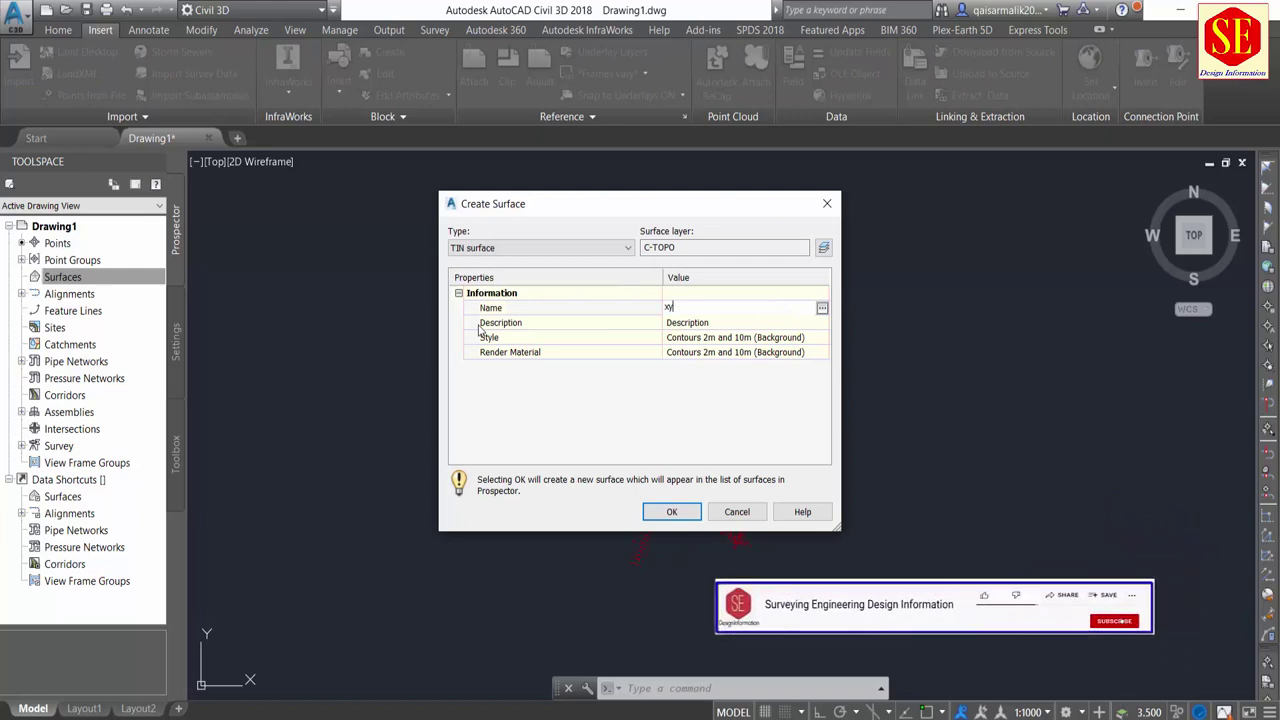
text(z)
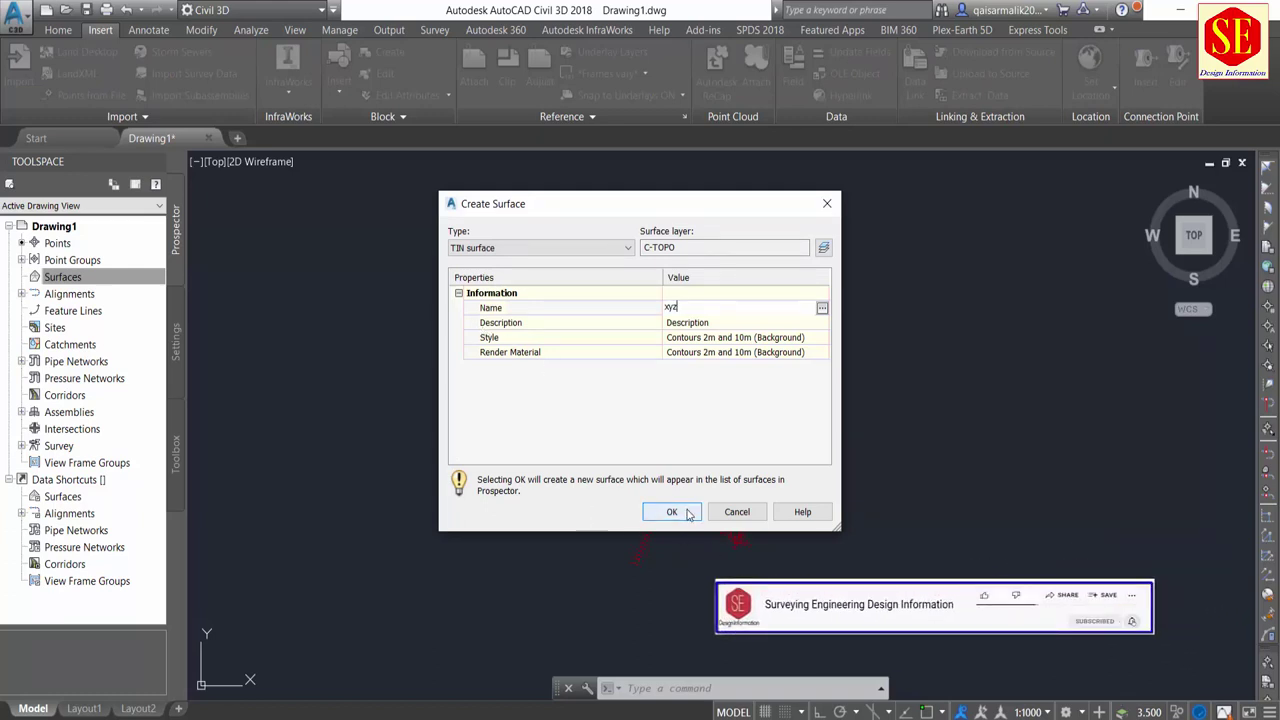
click(686, 512)
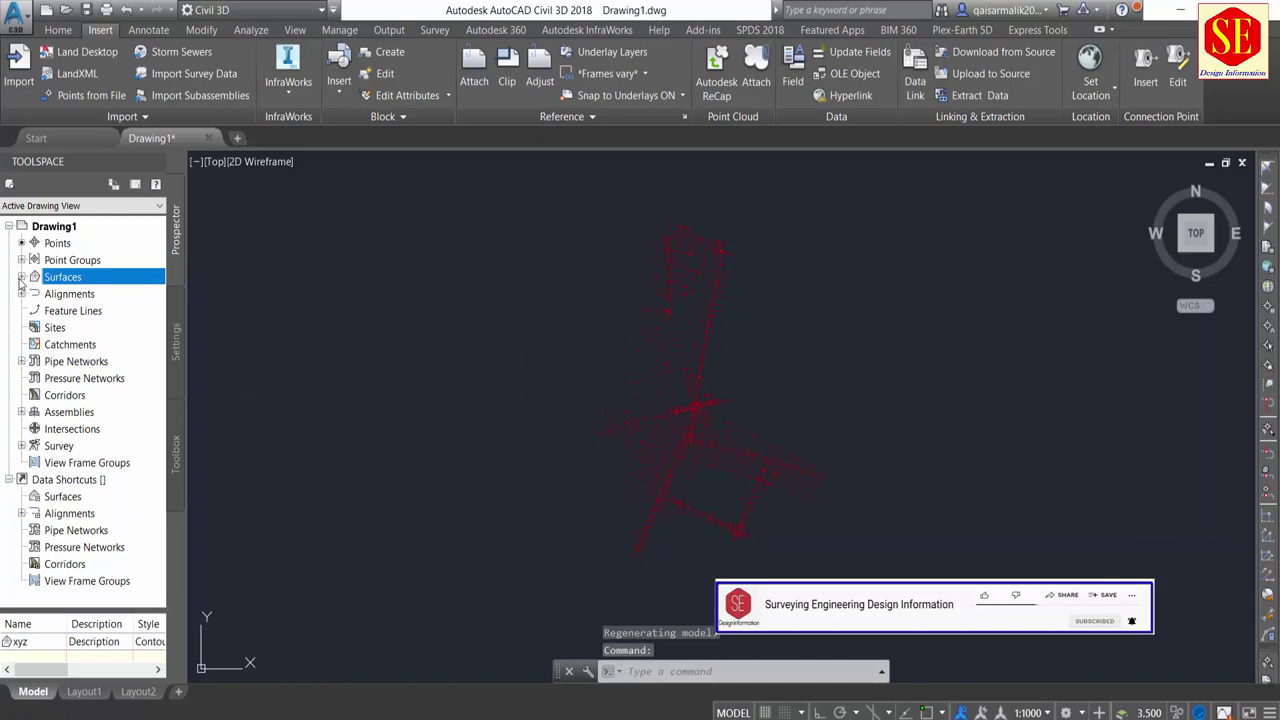
click(21, 279)
Set the xyz surface style's minor contour interval to 0.5, giving a 2.5 m major interval.
click(56, 295)
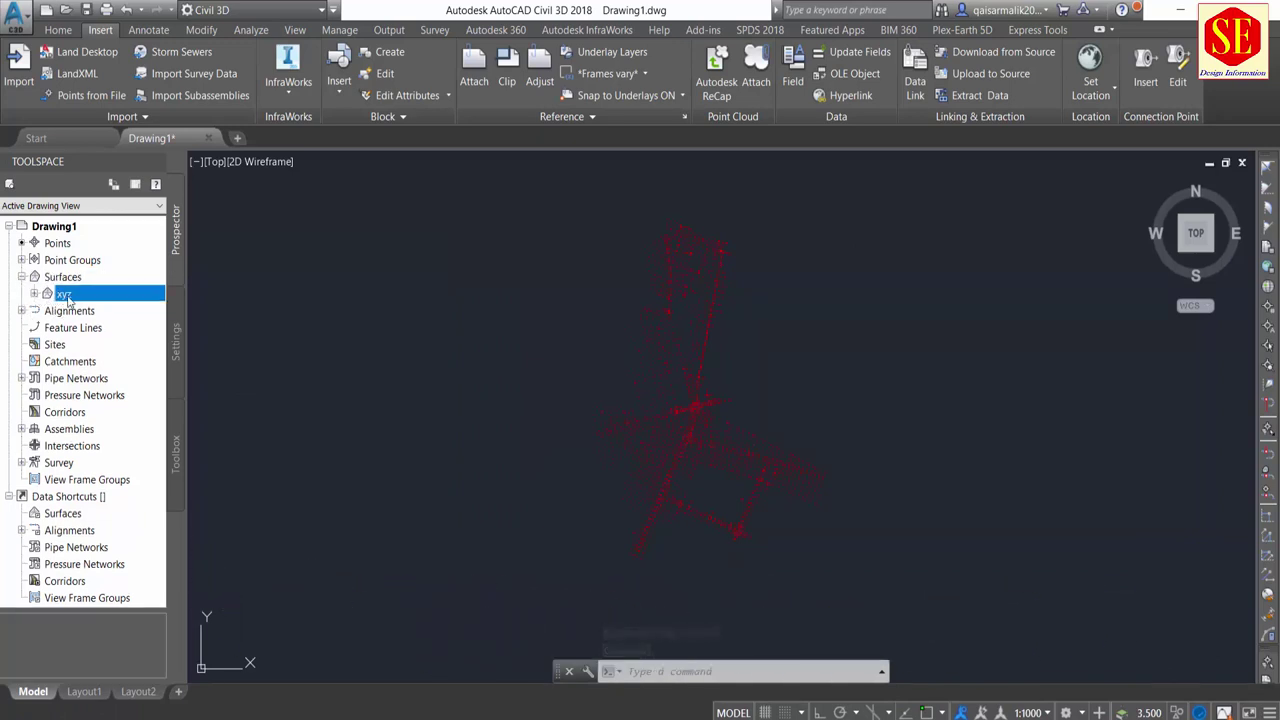
right_click(66, 296)
click(130, 319)
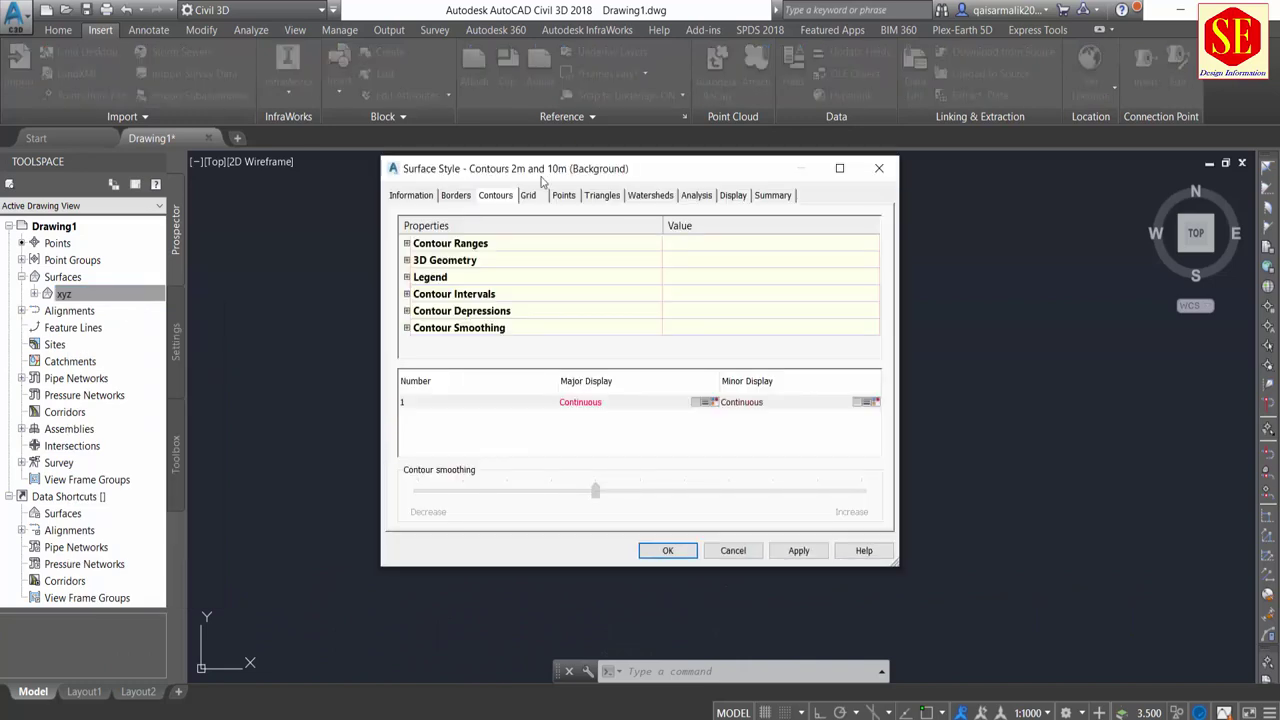
click(420, 196)
click(494, 197)
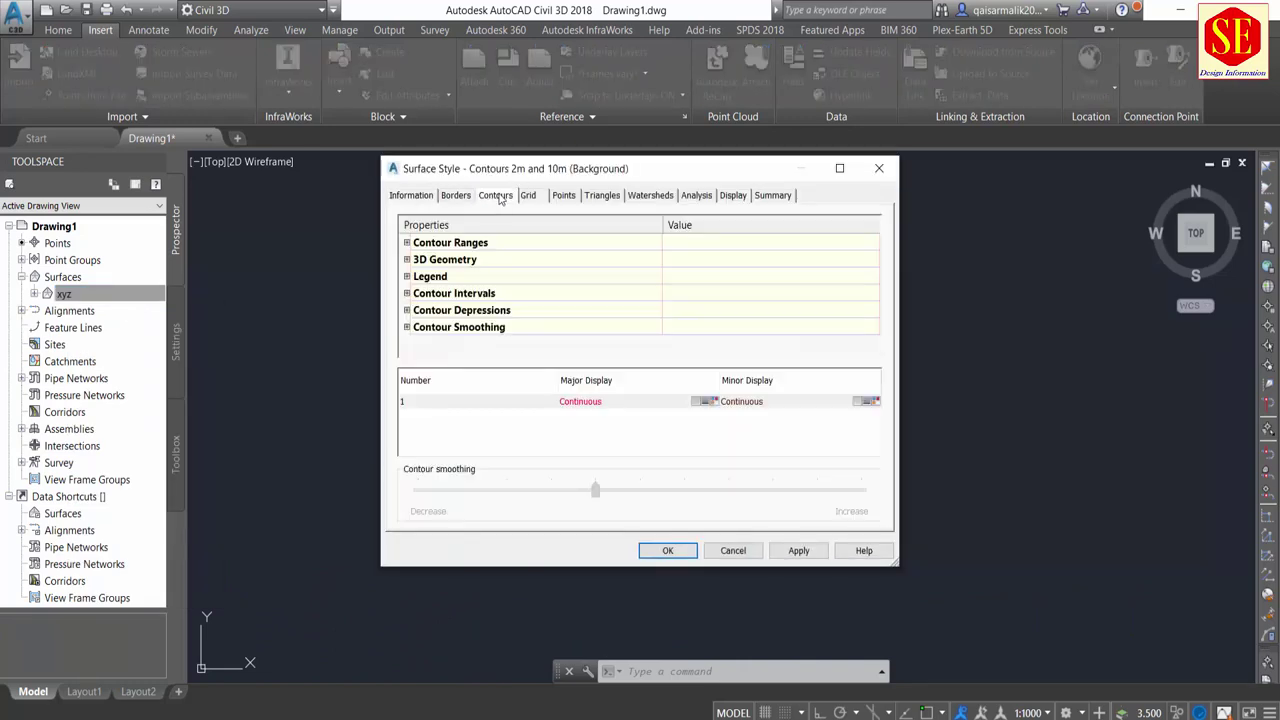
click(460, 293)
click(407, 293)
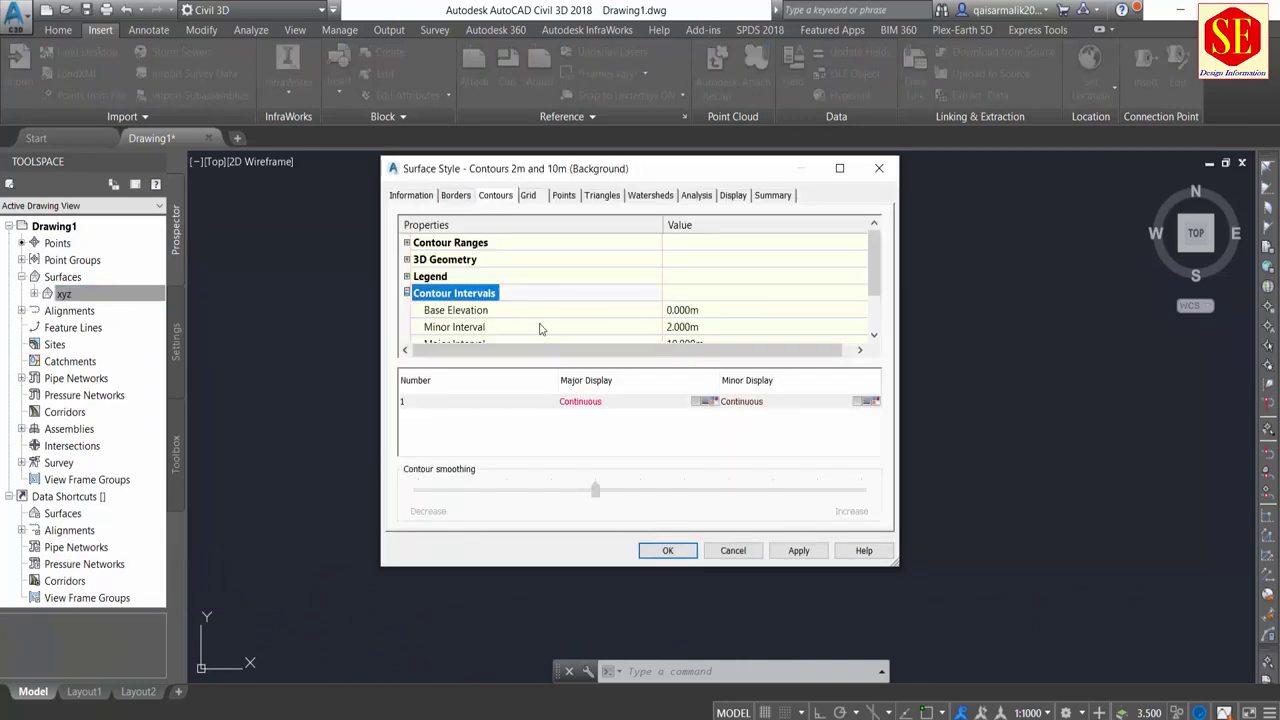
click(714, 274)
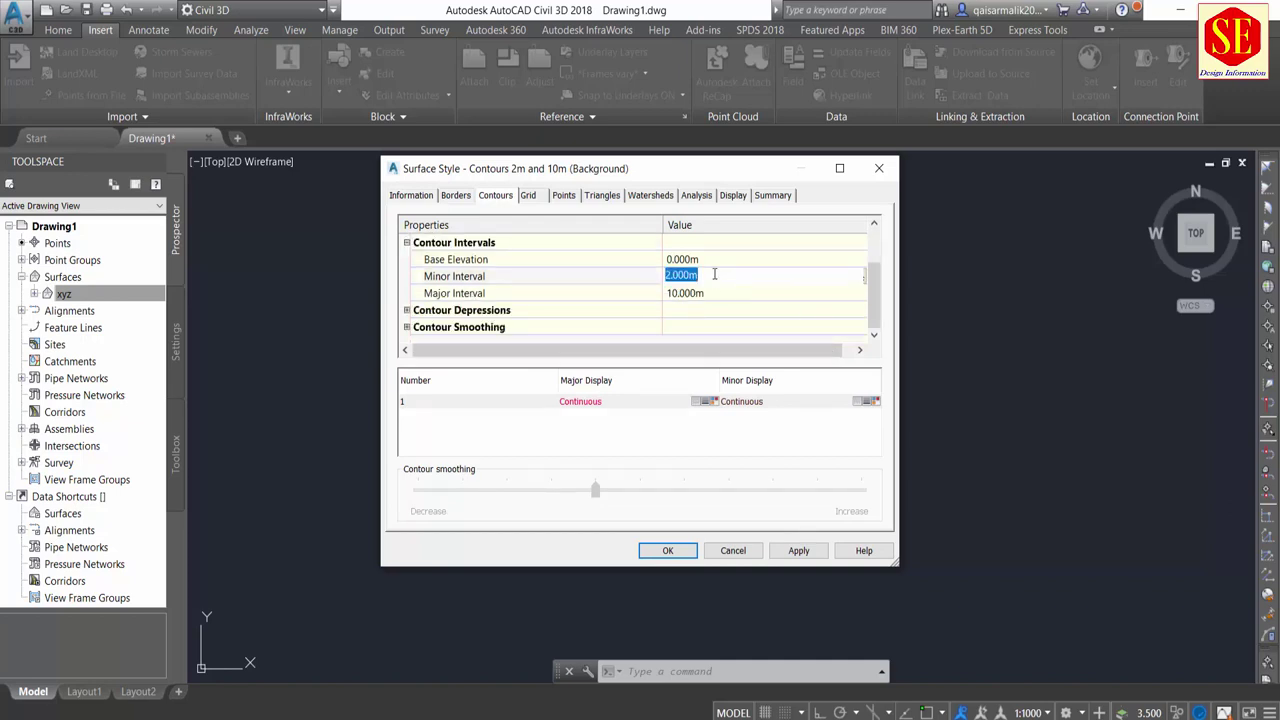
text(.5)
key(Tab)
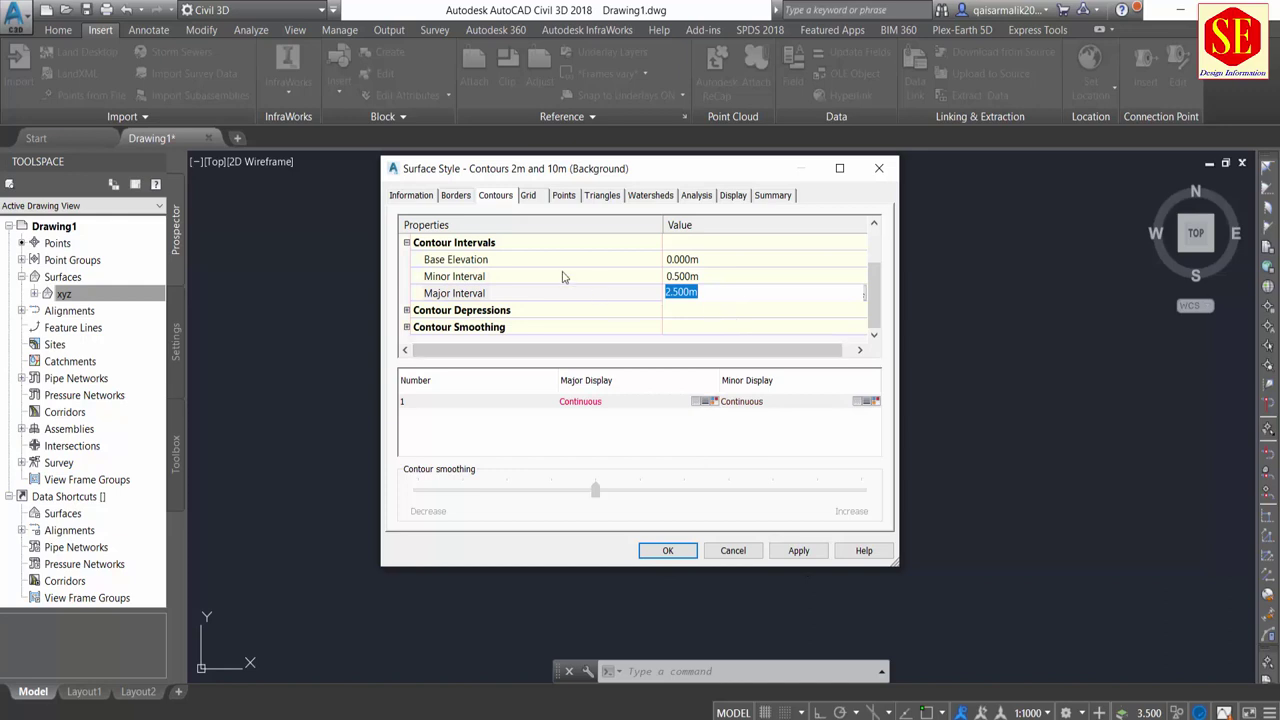
click(667, 551)
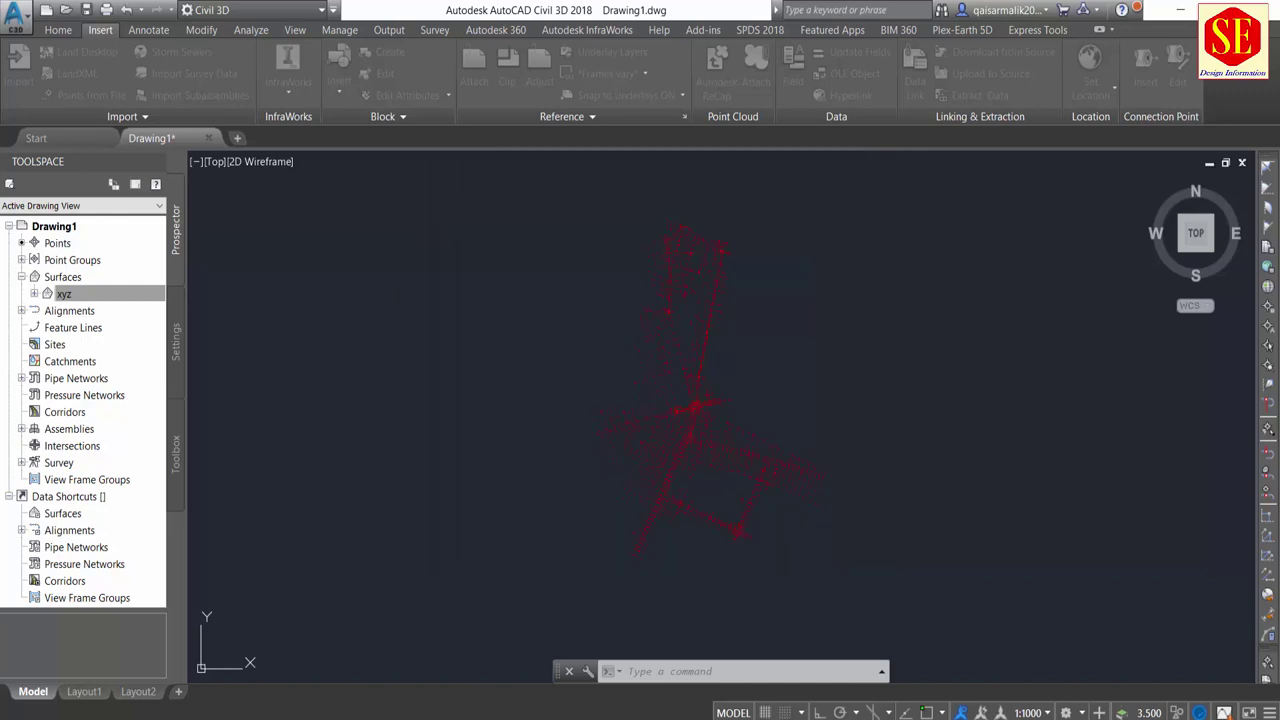
Add the _All Points point group to the xyz surface's Definition point groups.
click(35, 293)
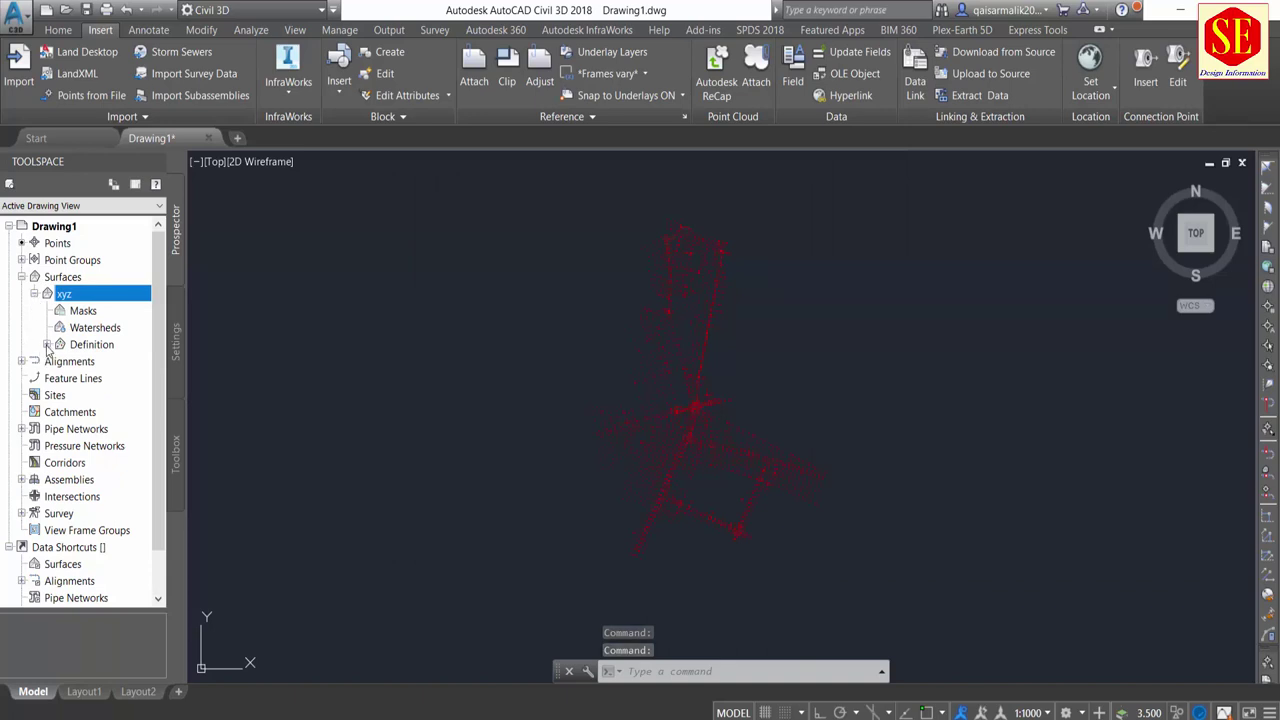
click(47, 344)
scroll(56, 368, down, 1)
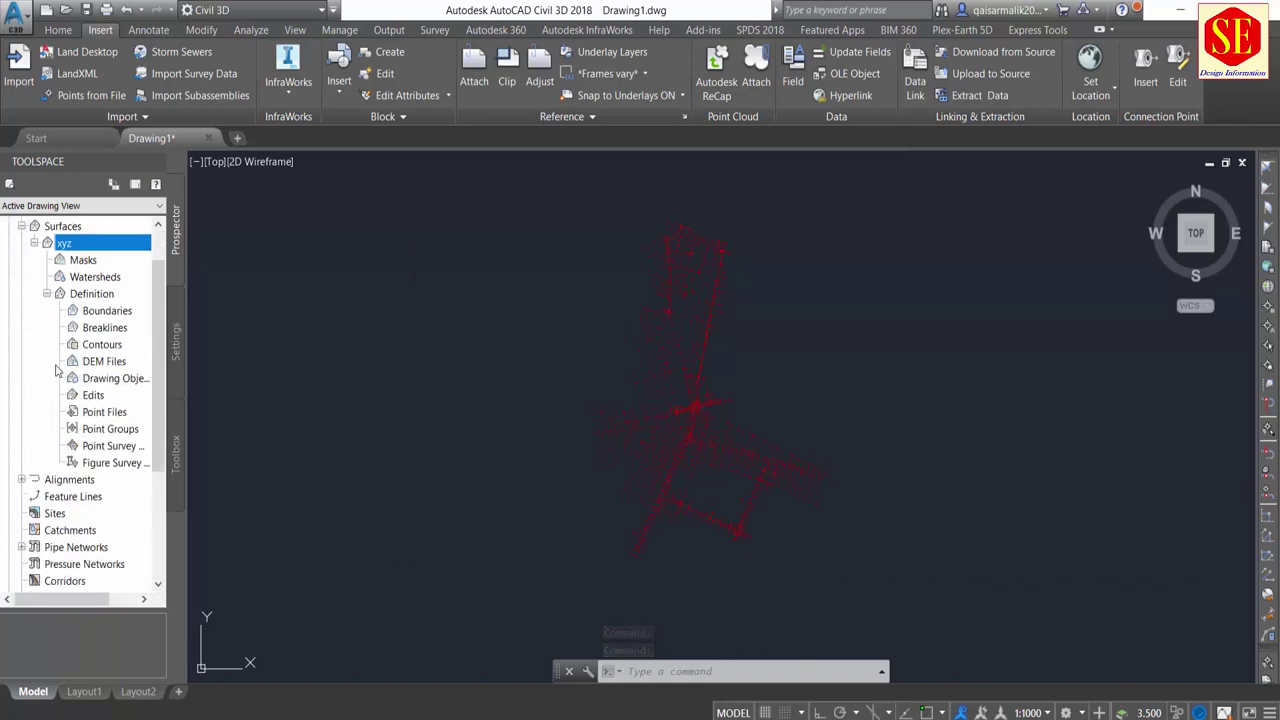
right_click(125, 437)
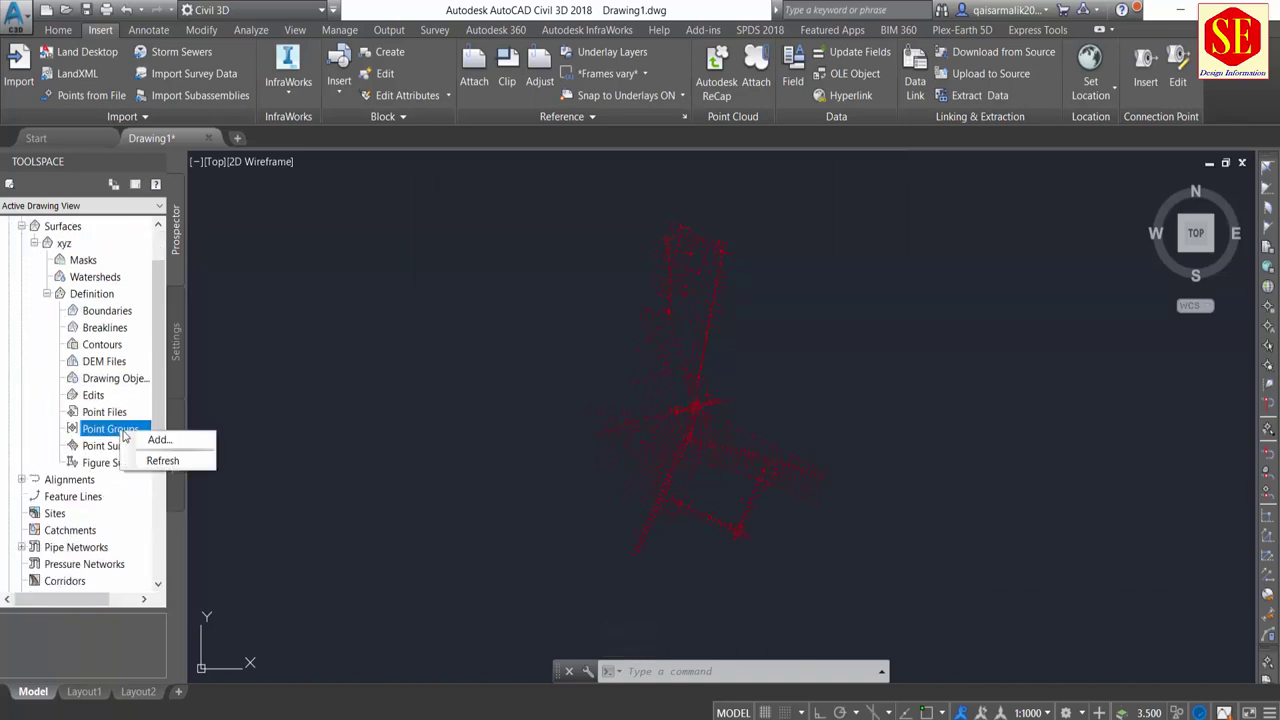
click(157, 439)
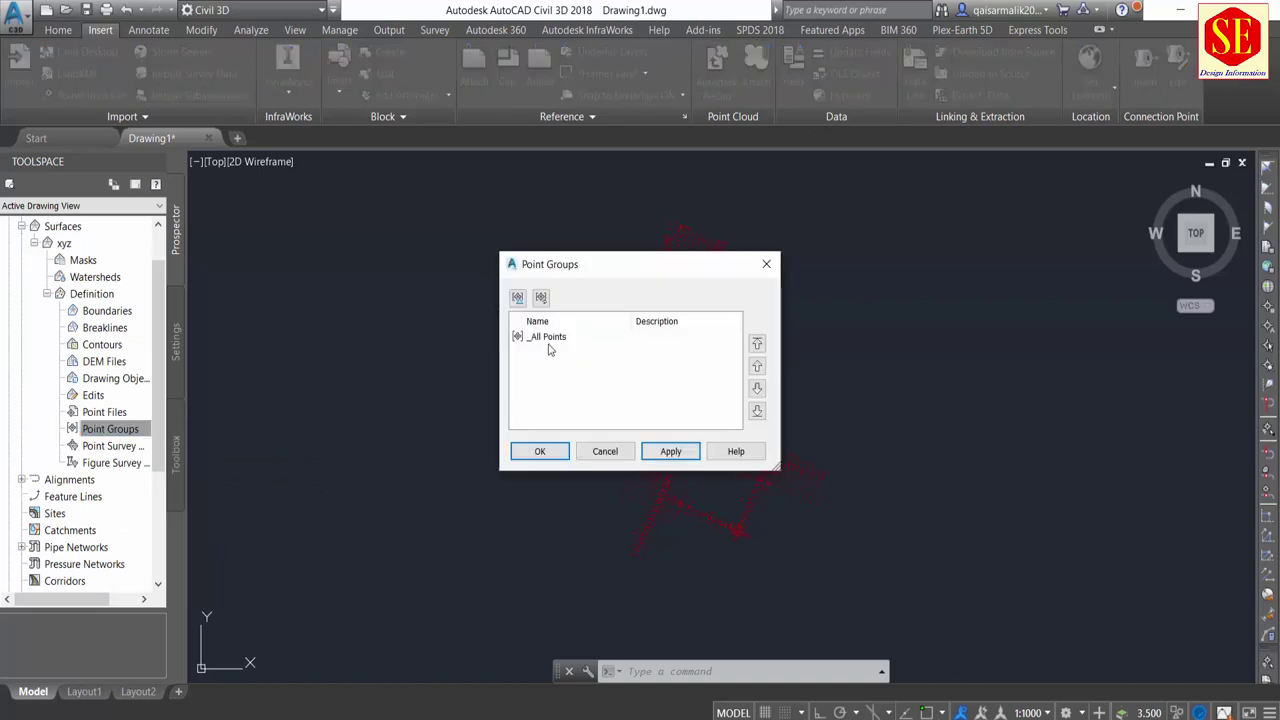
click(545, 340)
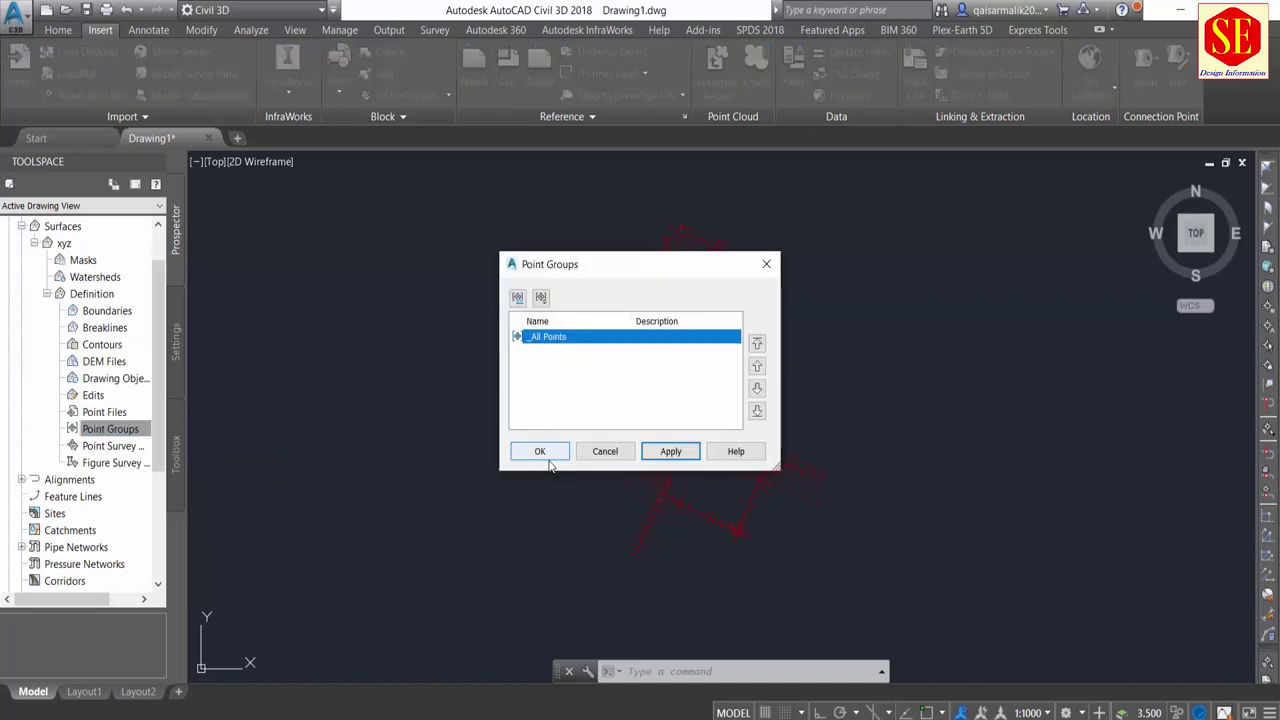
click(670, 451)
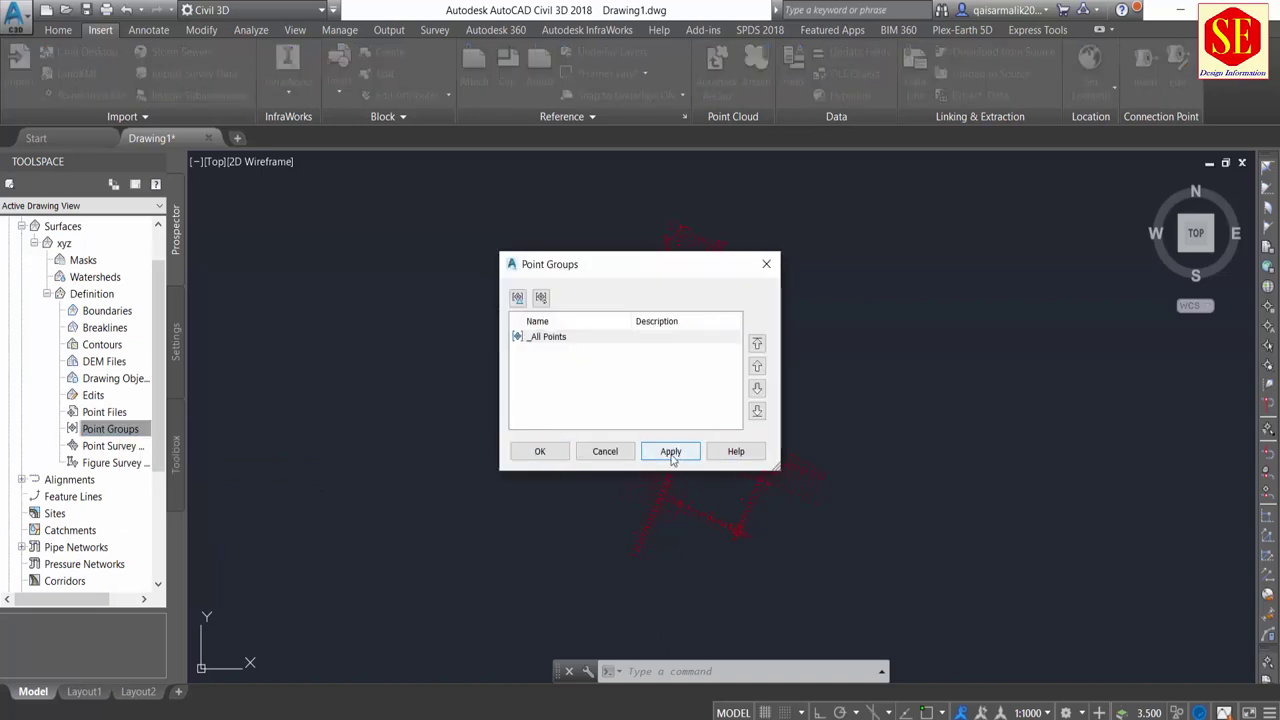
click(536, 451)
scroll(720, 315, down, 1)
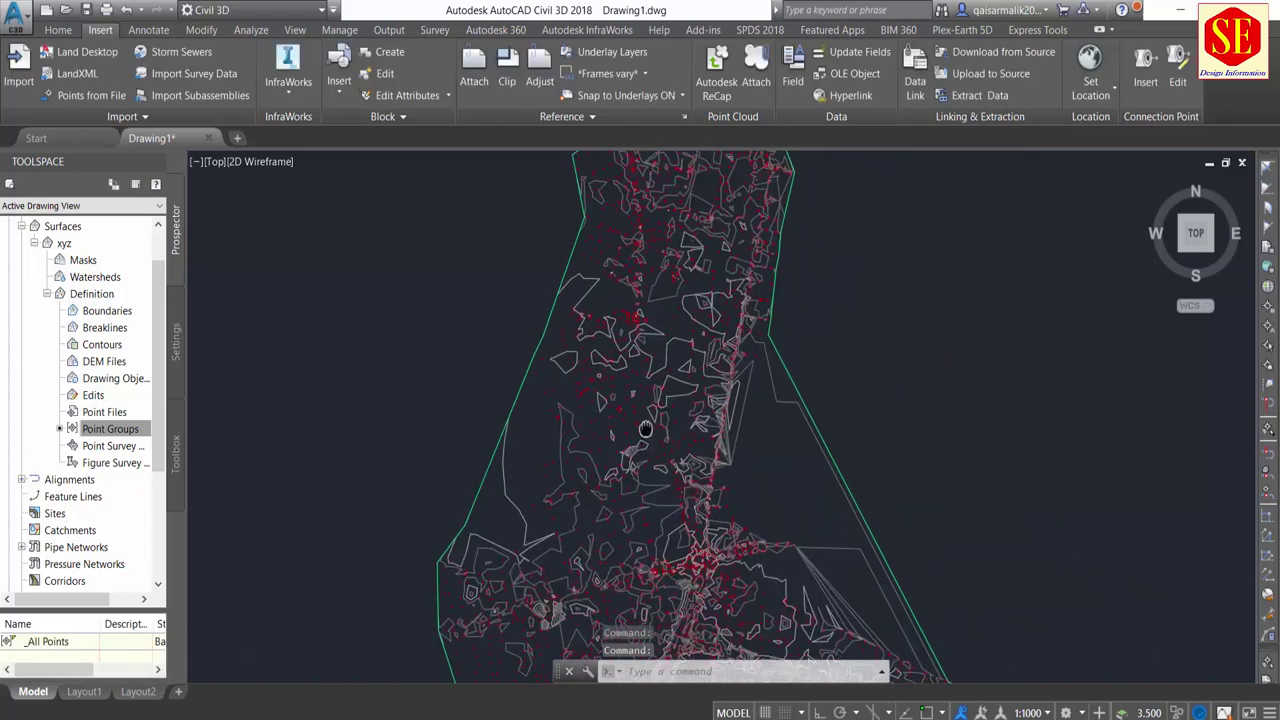
scroll(660, 310, down, 1)
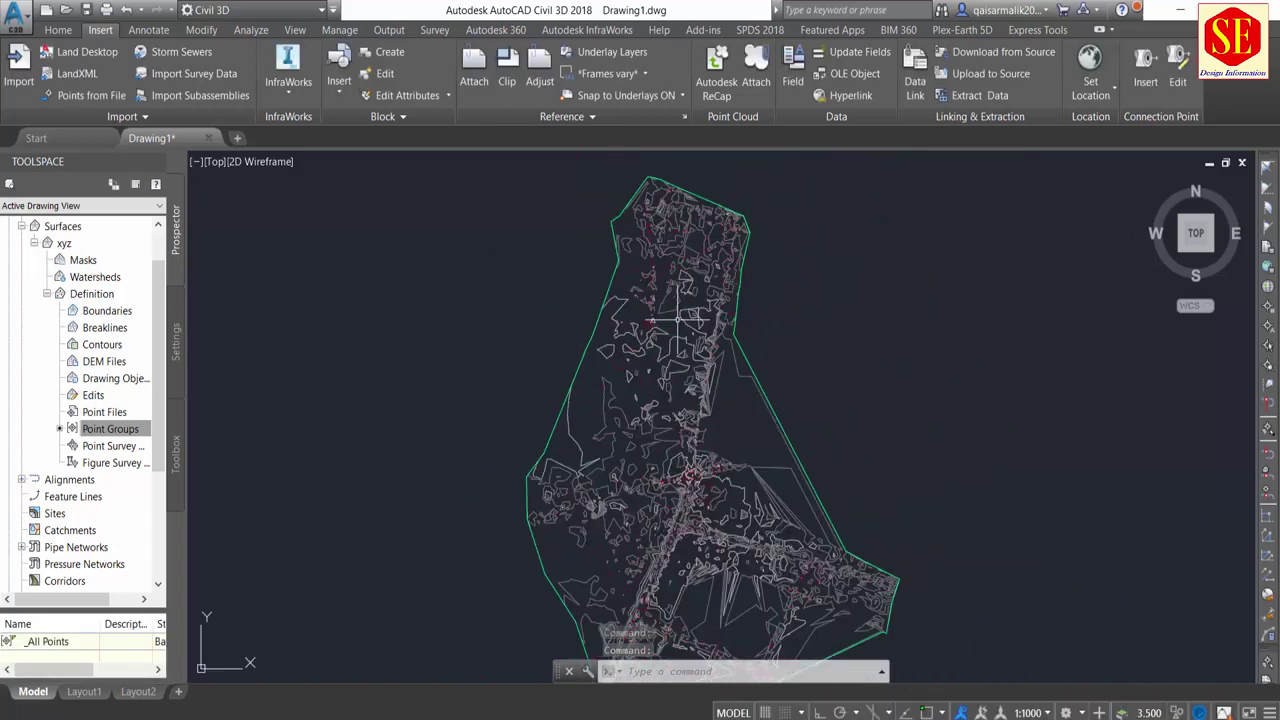
click(64, 30)
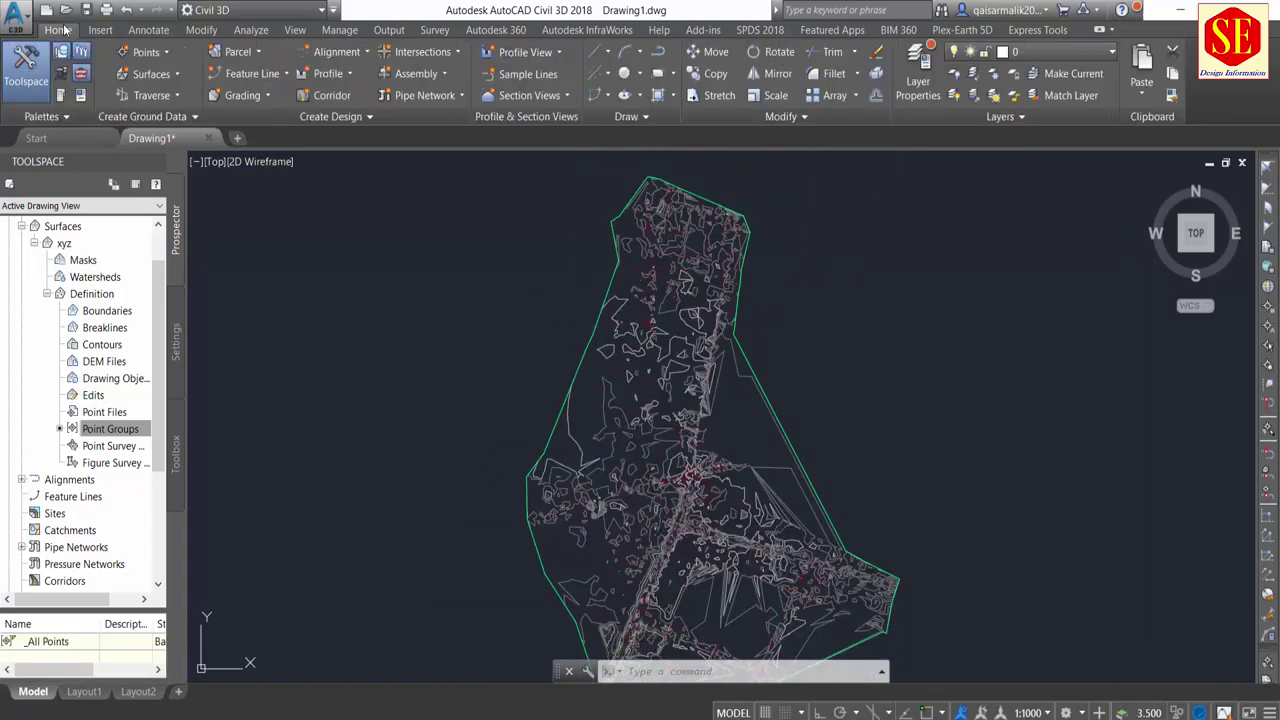
click(350, 53)
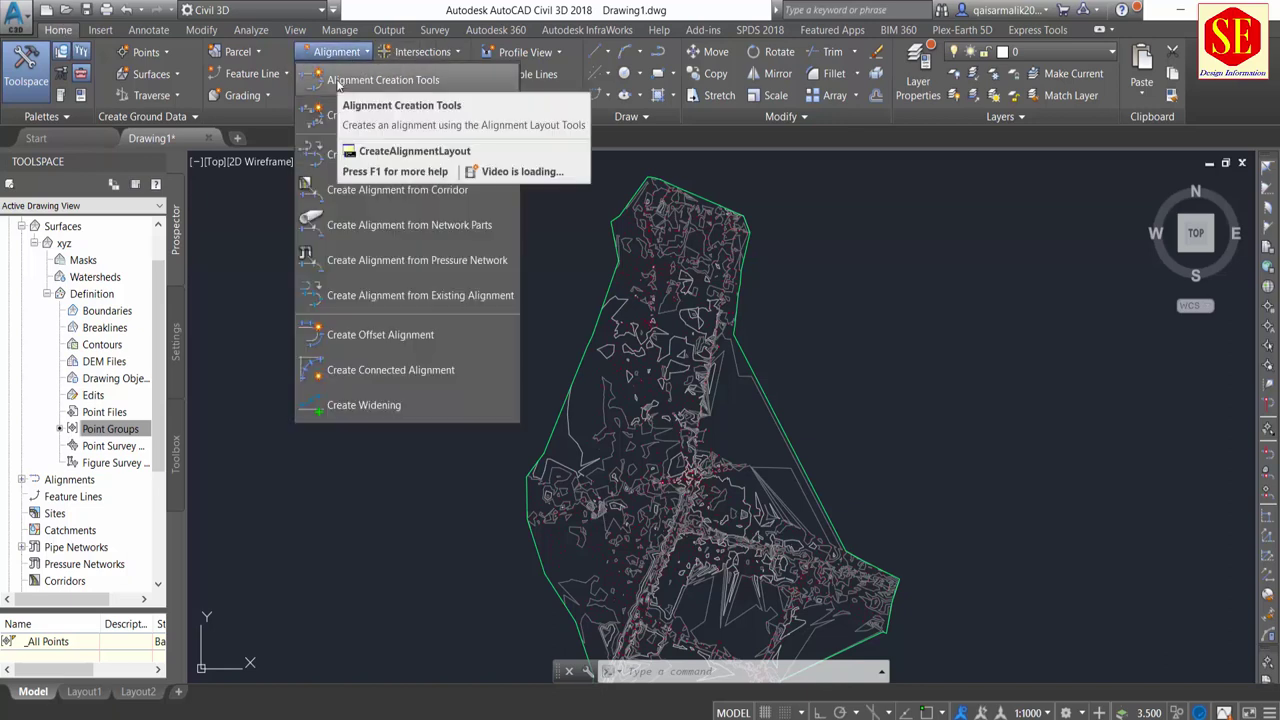
Create a centerline alignment named Road 1 with the Proposed style and All Labels set.
click(367, 82)
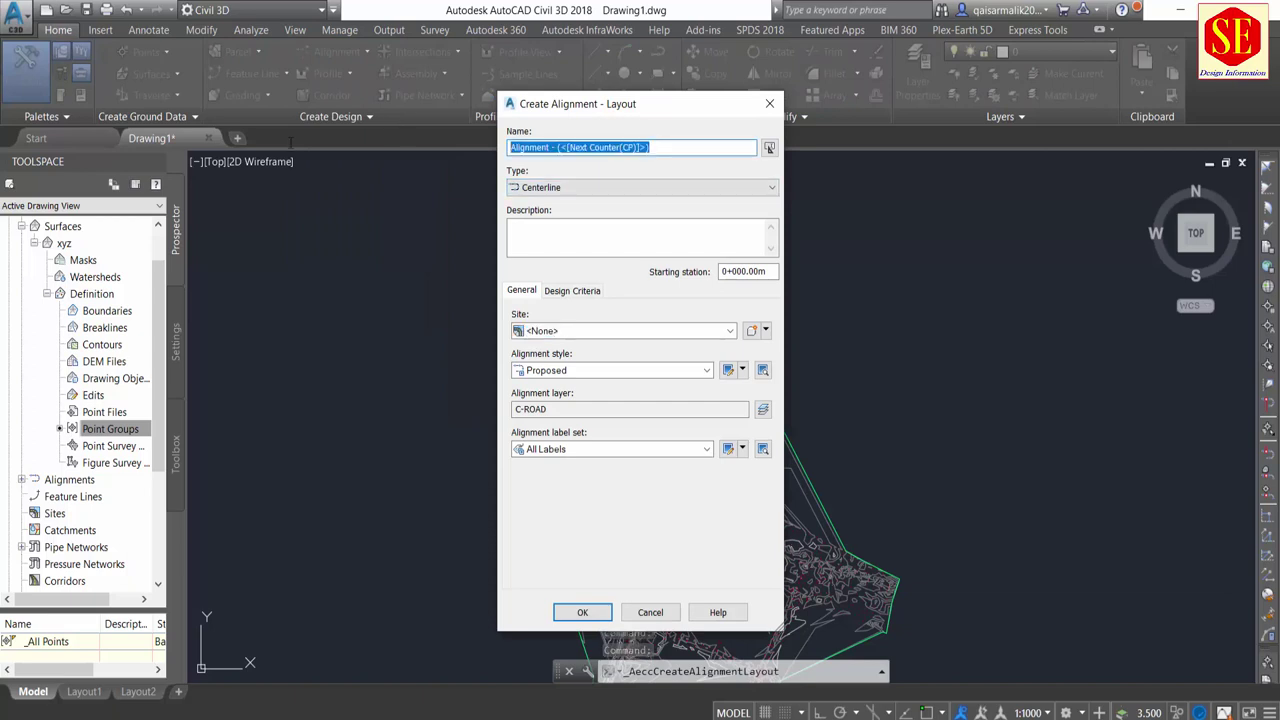
text(Road 1)
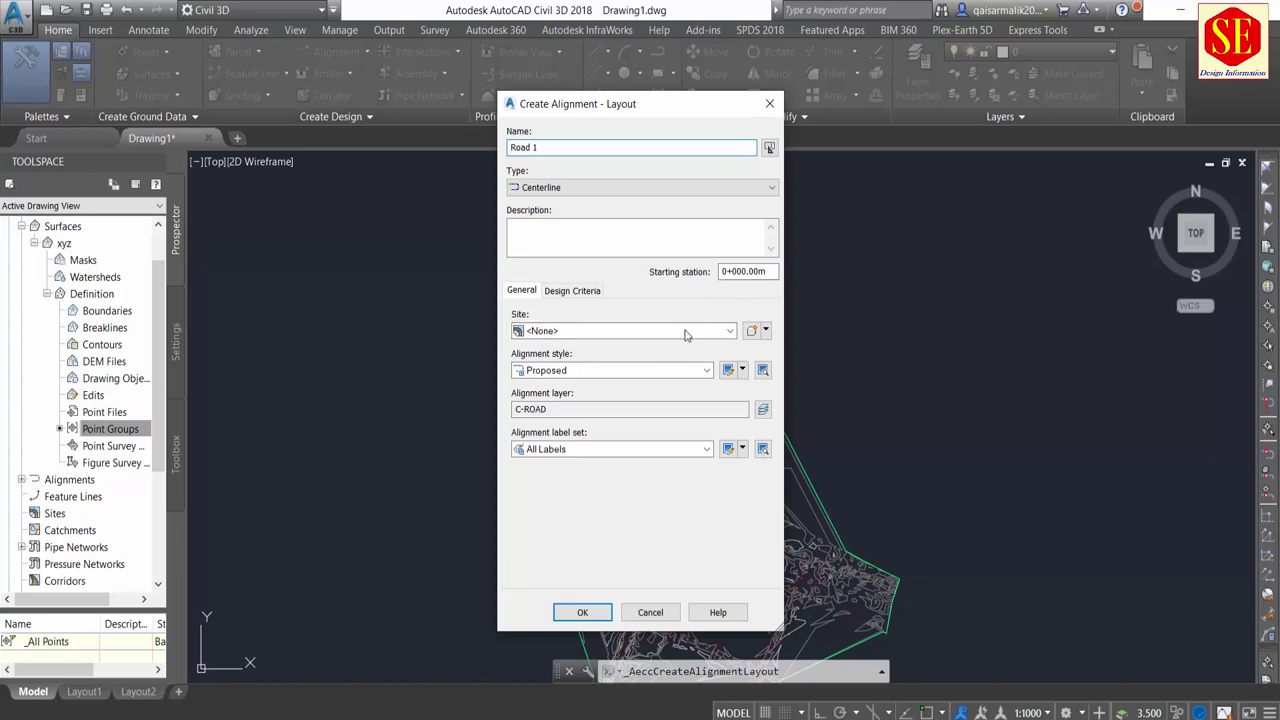
click(584, 452)
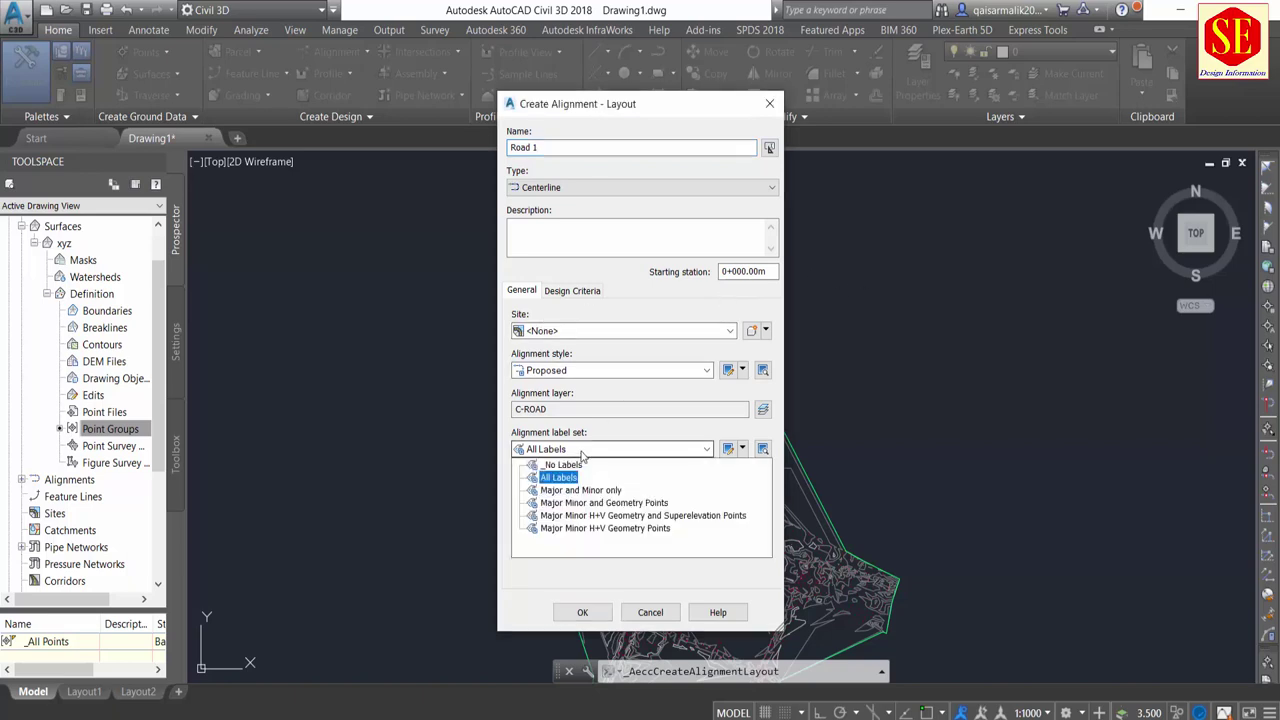
click(575, 468)
click(598, 614)
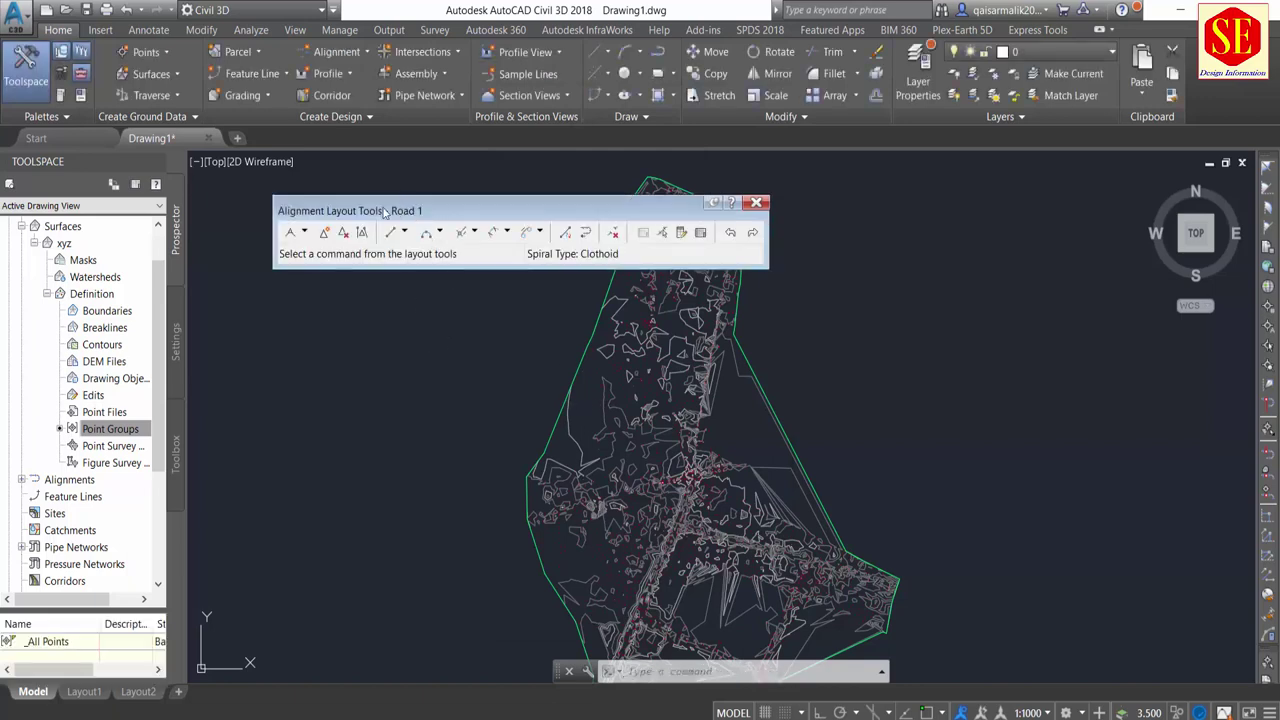
Lay out Road 1 as tangents with curves through five points along the road corridor.
click(305, 233)
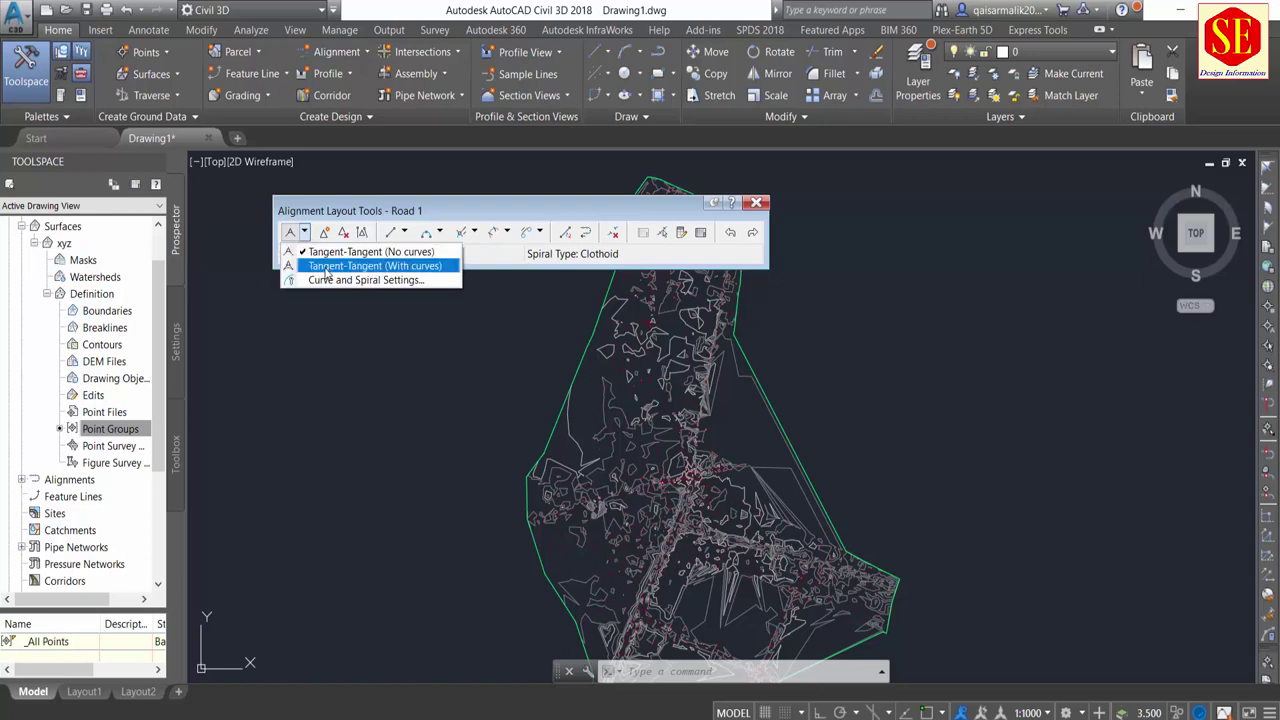
click(325, 268)
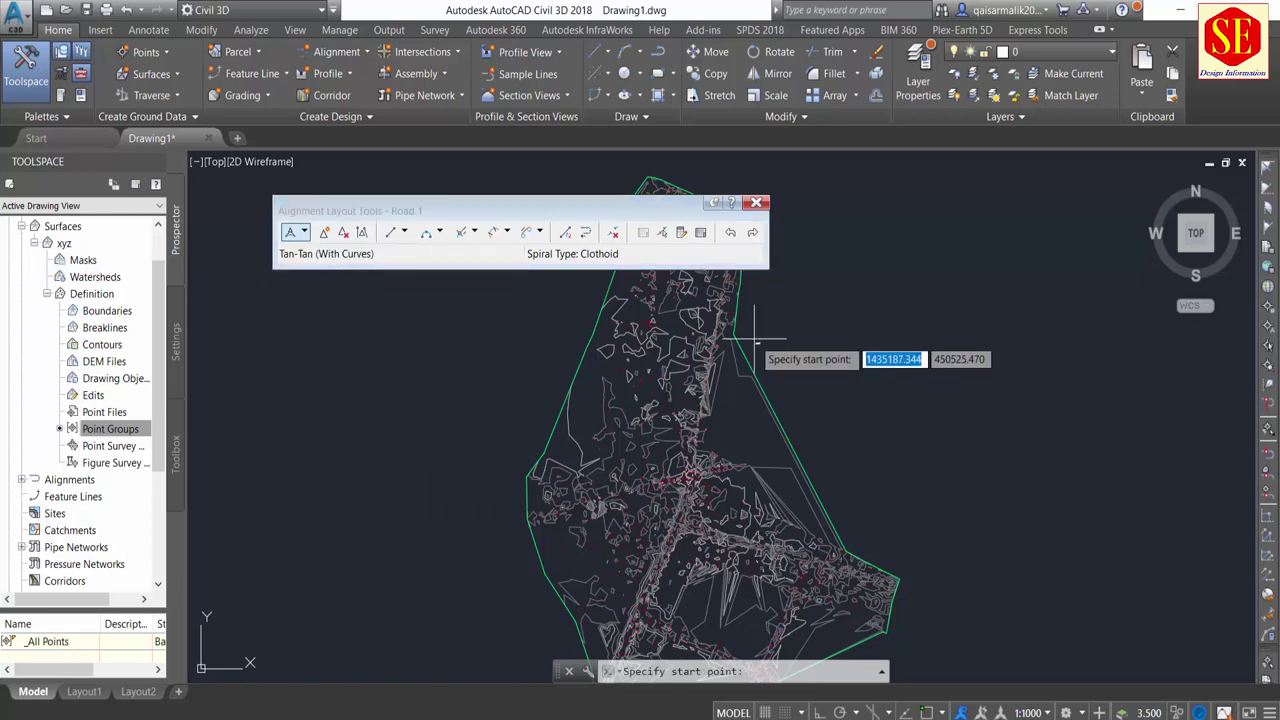
scroll(790, 360, down, 2)
scroll(796, 411, up, 1)
scroll(764, 335, up, 1)
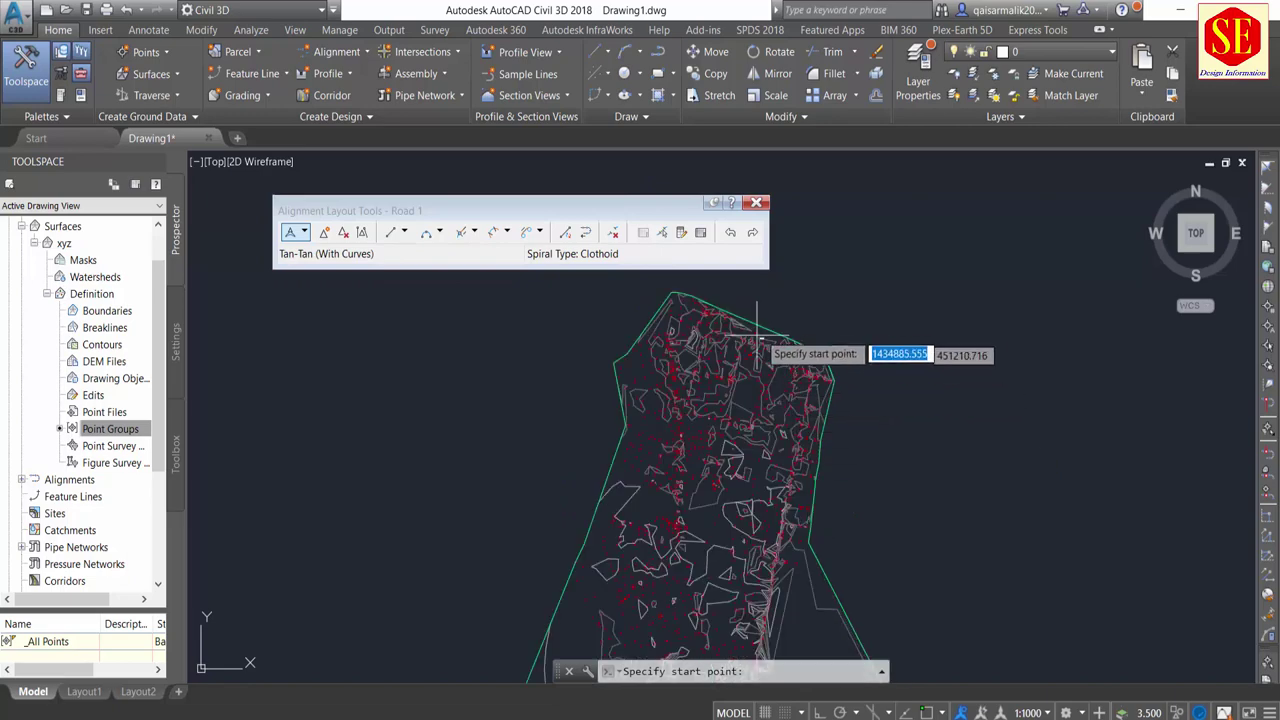
scroll(760, 345, up, 2)
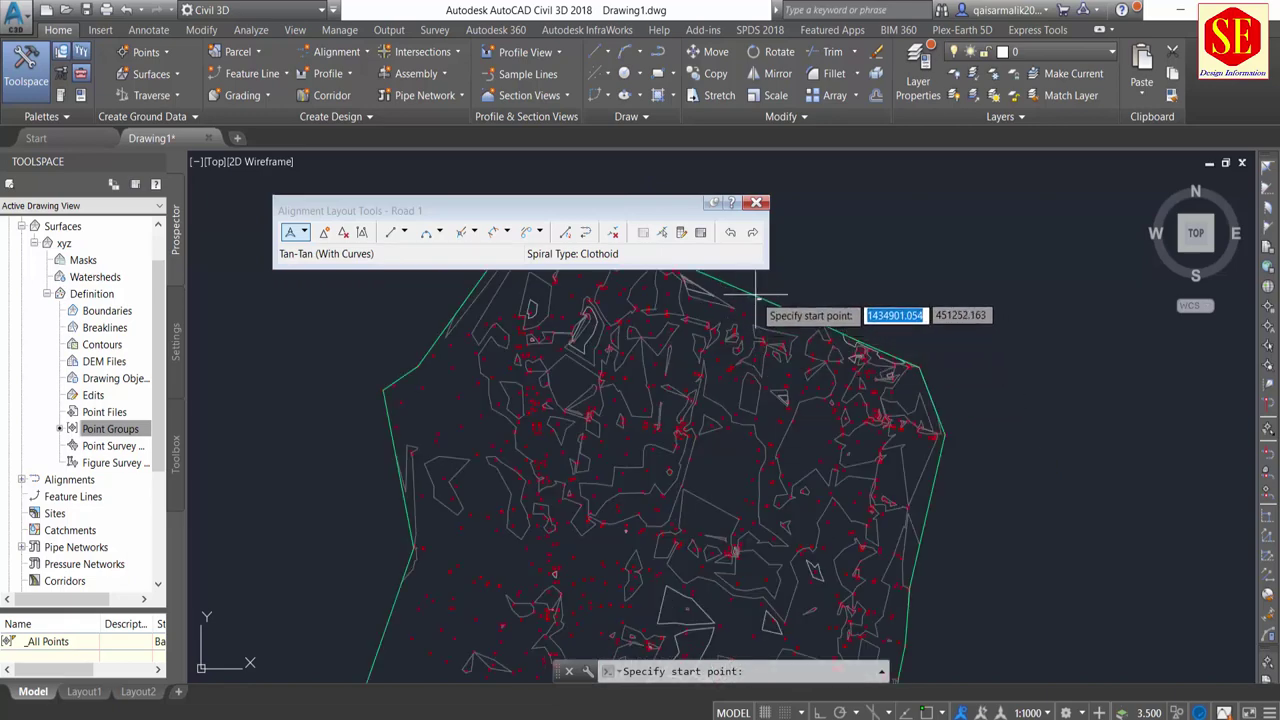
click(745, 345)
scroll(720, 420, down, 3)
scroll(718, 418, up, 2)
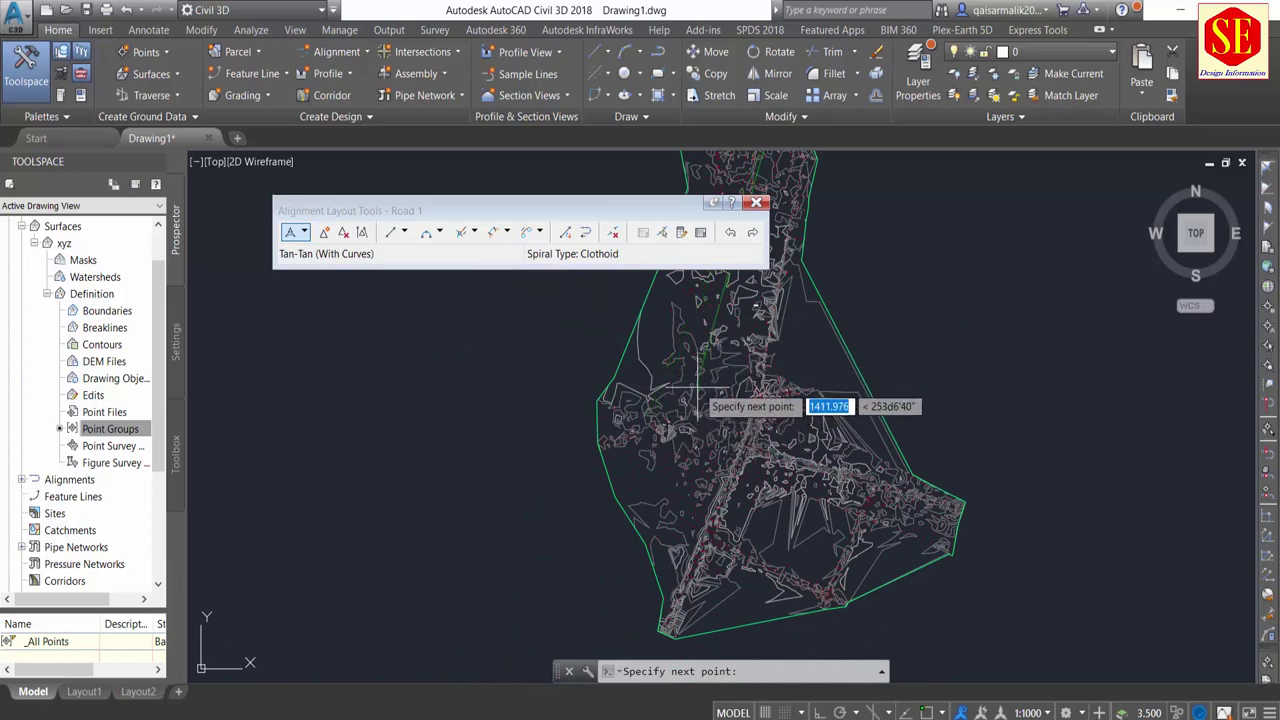
click(645, 410)
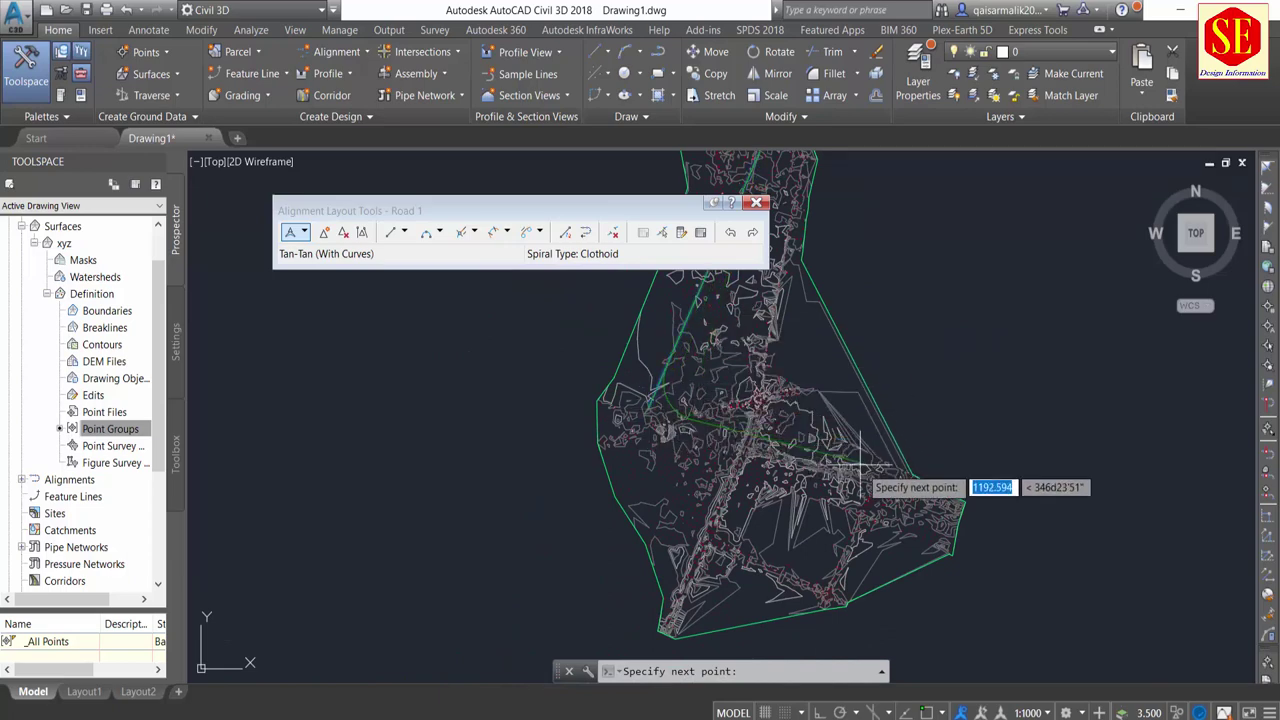
click(935, 500)
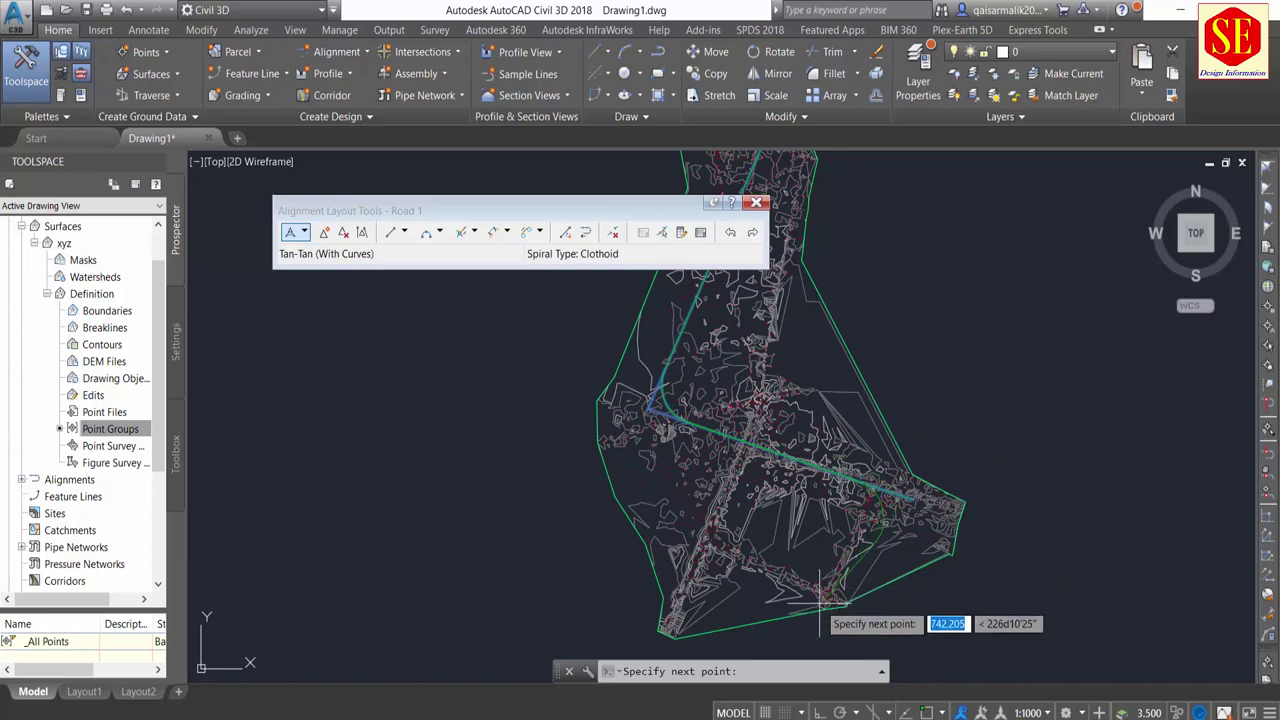
click(775, 582)
click(668, 529)
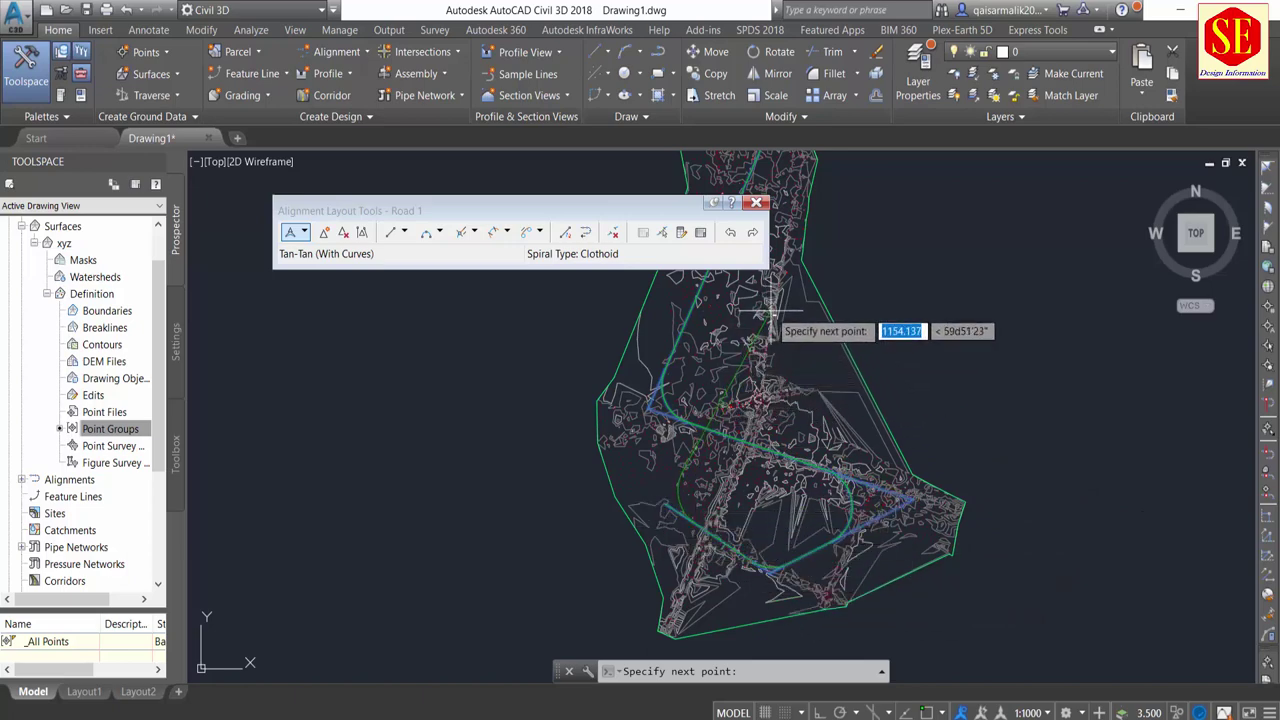
key(Return)
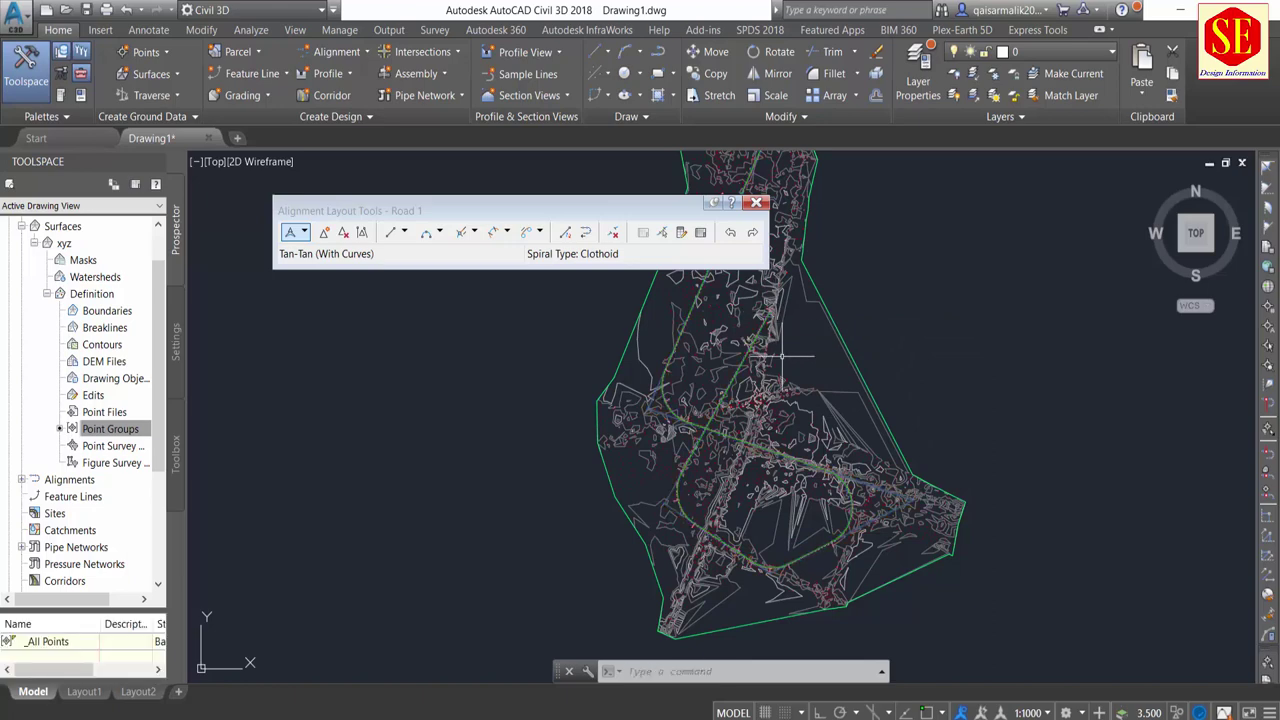
Close the Alignment Layout Tools and centre the view on the xyz surface.
scroll(735, 340, up, 3)
middle_drag(735, 340, 886, 265)
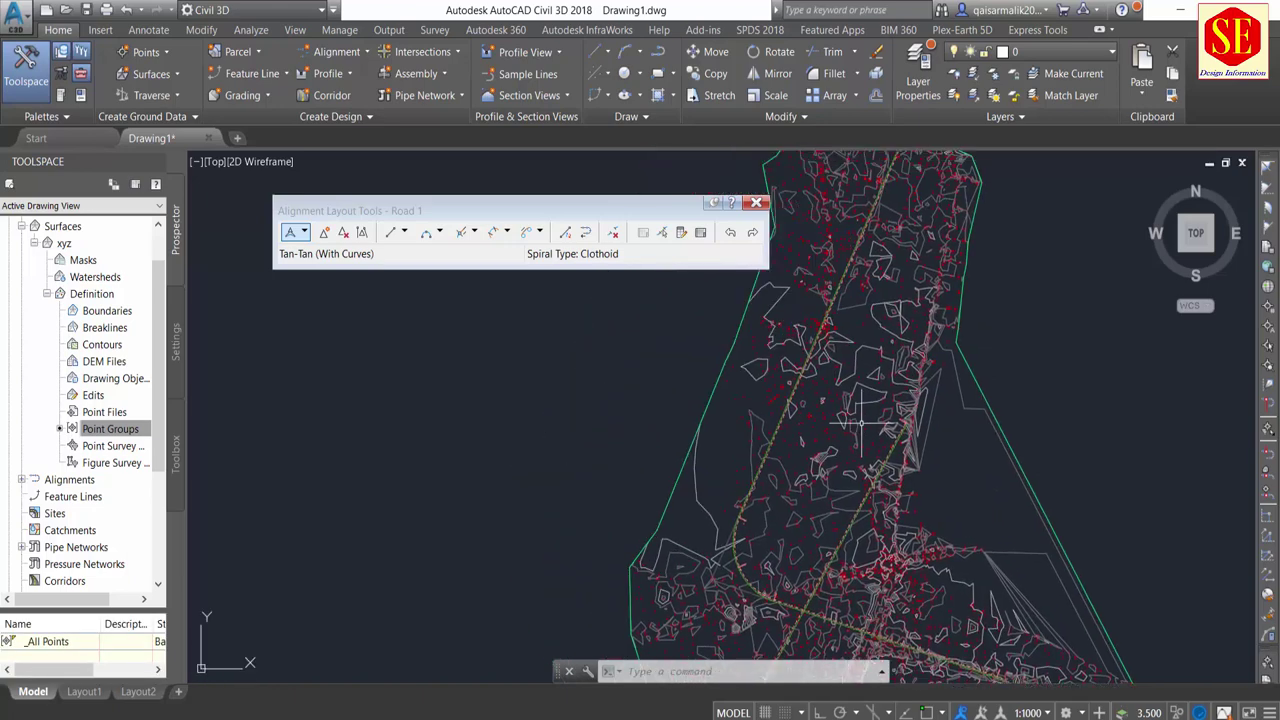
scroll(886, 265, down, 2)
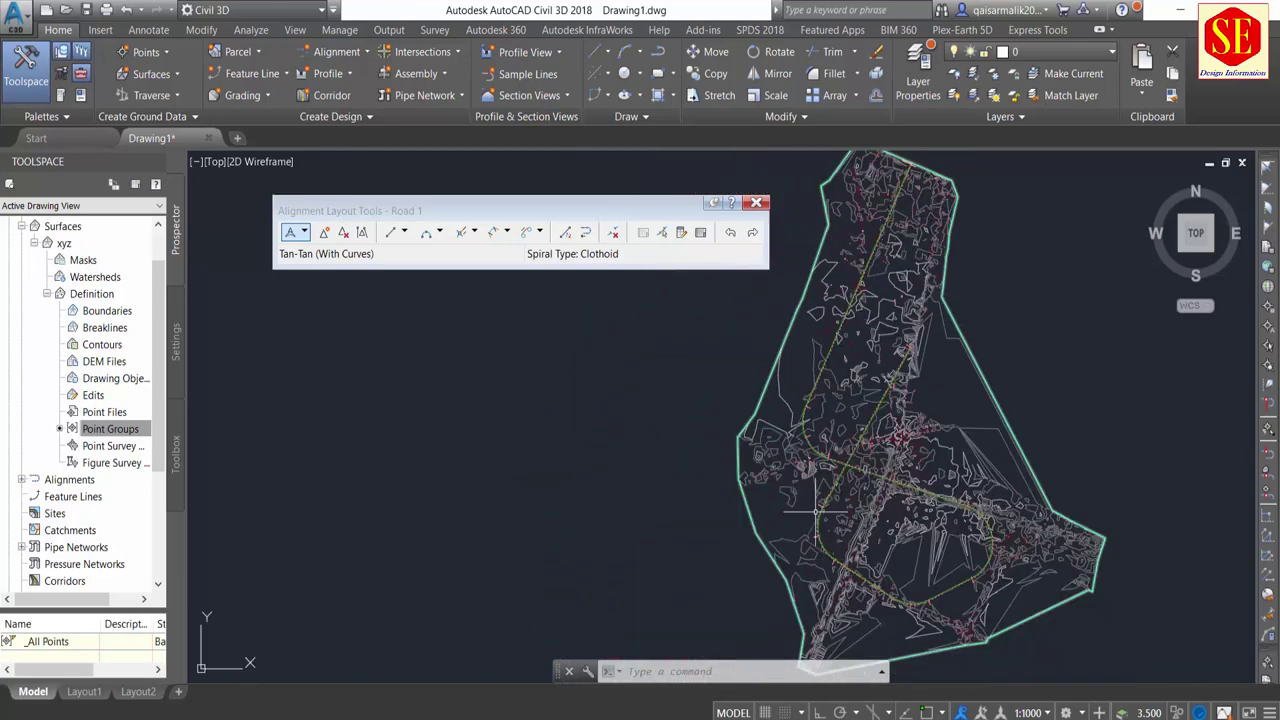
scroll(816, 510, up, 2)
scroll(776, 445, up, 2)
scroll(772, 440, up, 1)
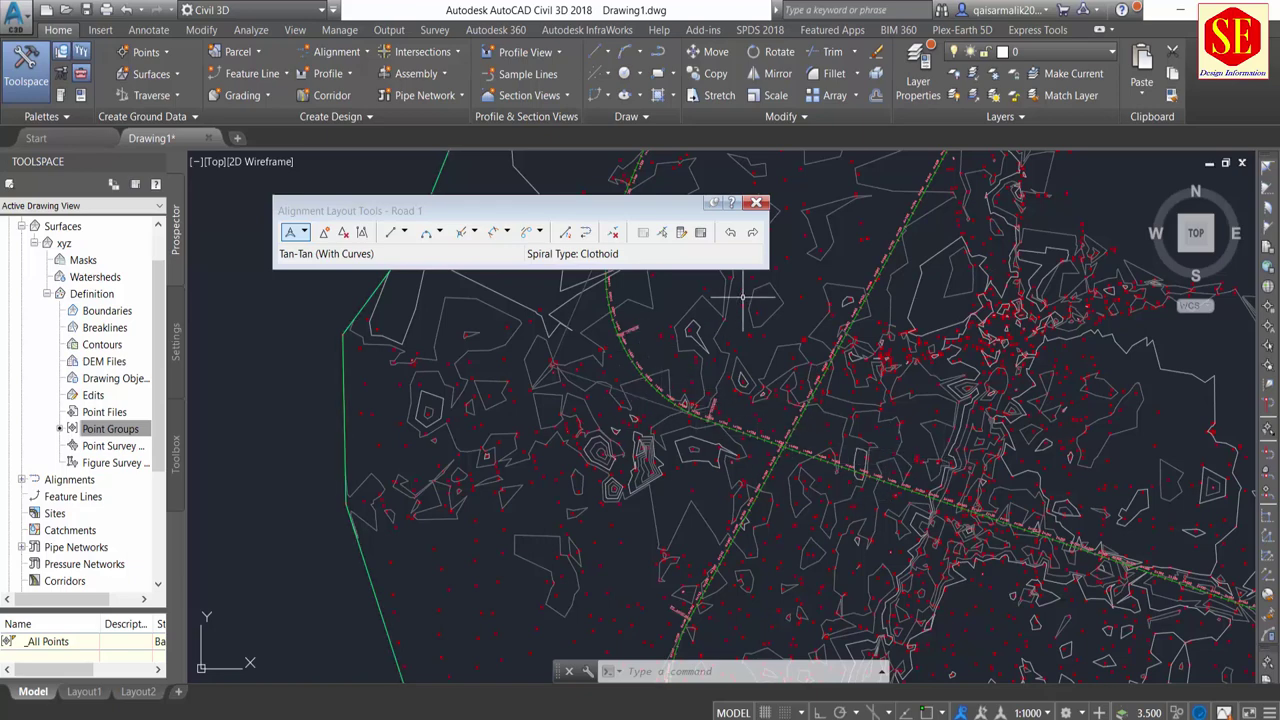
click(756, 202)
scroll(686, 271, down, 2)
scroll(808, 263, down, 3)
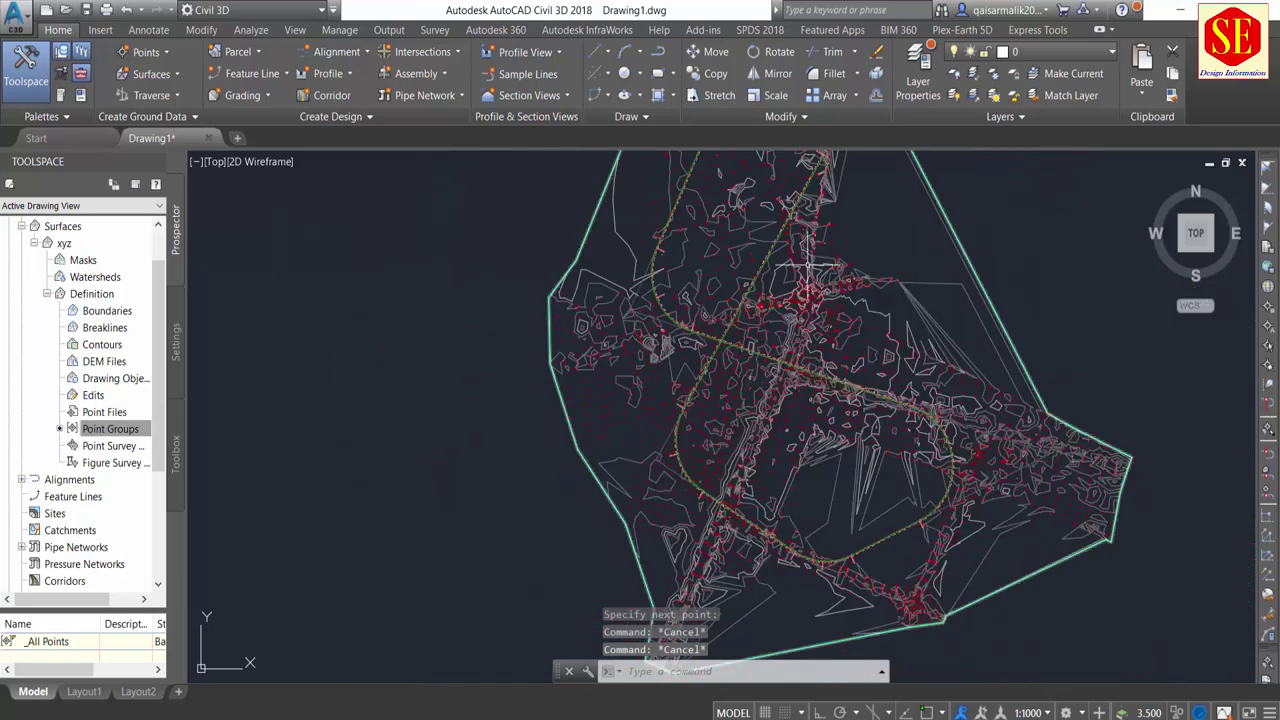
middle_drag(808, 263, 711, 323)
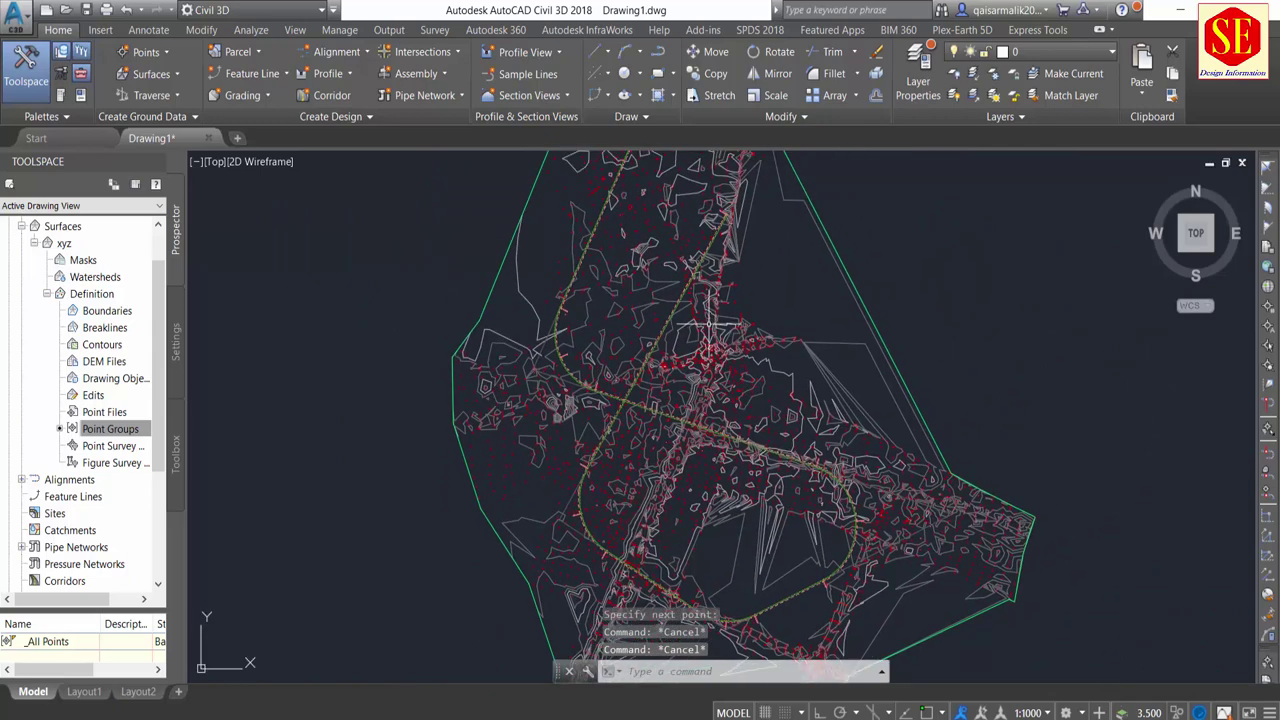
Sample an xyz surface profile along Road 1 and proceed to draw it in a profile view.
click(342, 76)
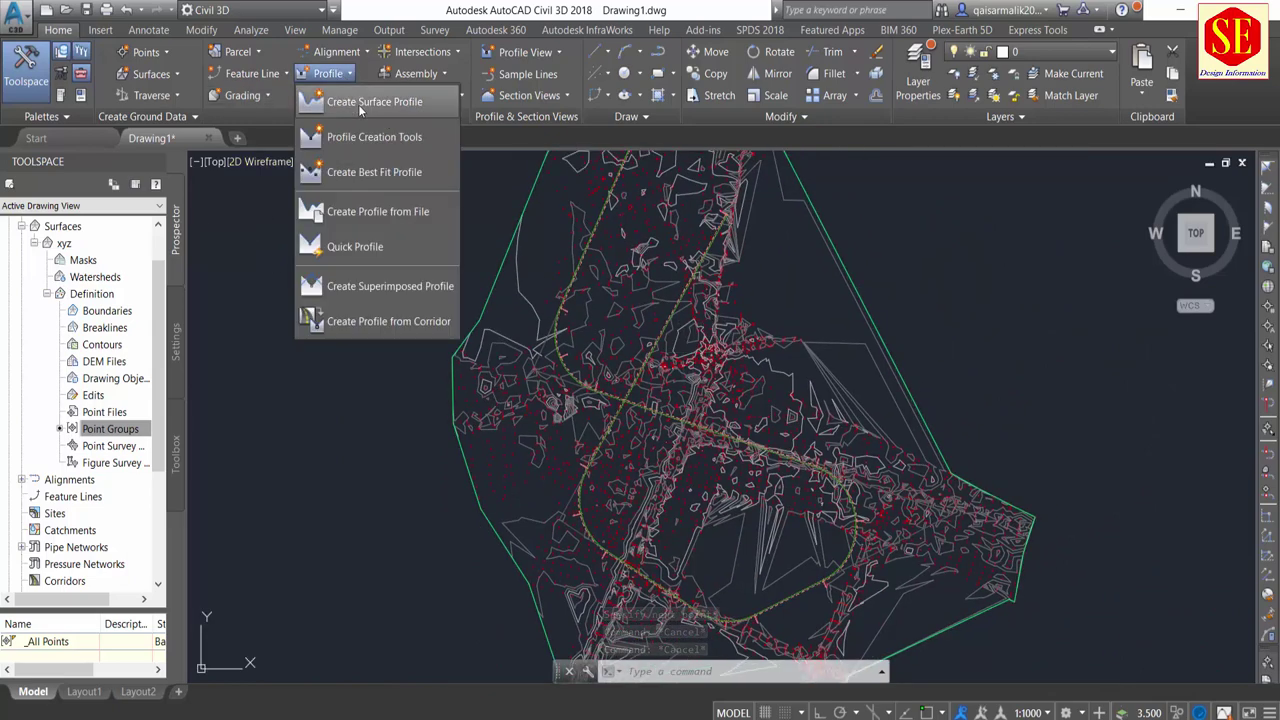
click(362, 104)
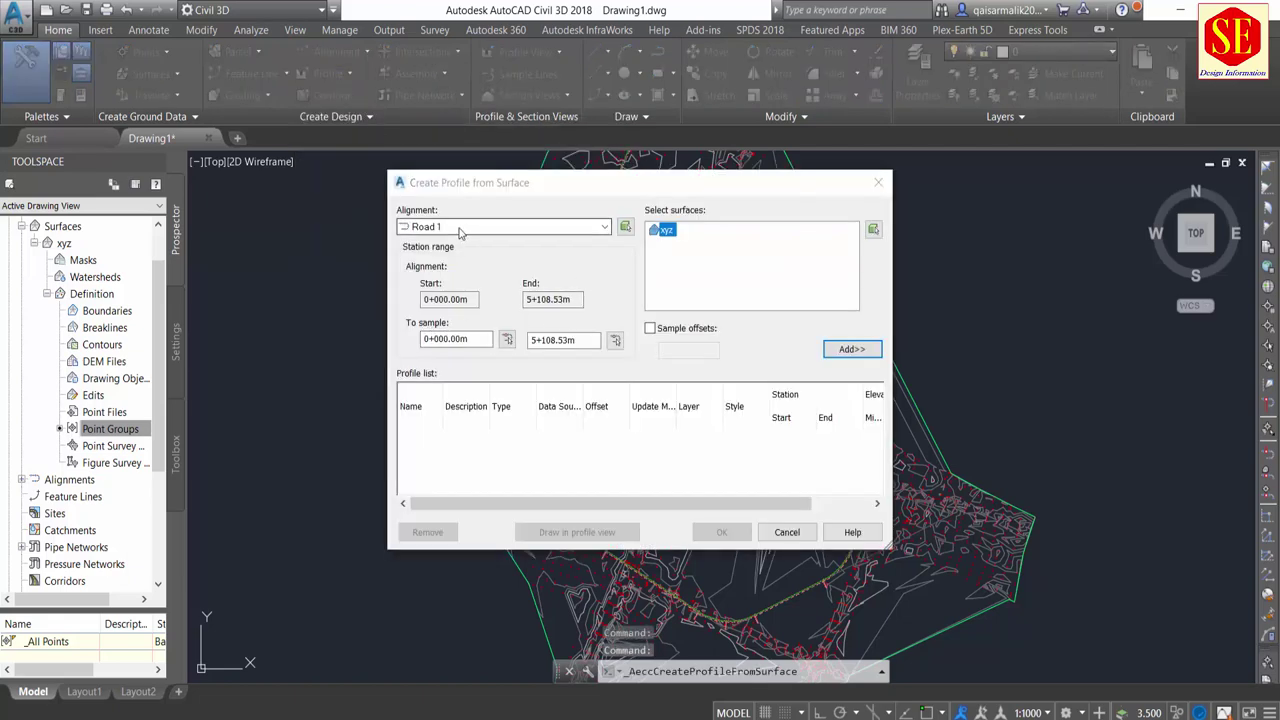
click(460, 231)
click(448, 313)
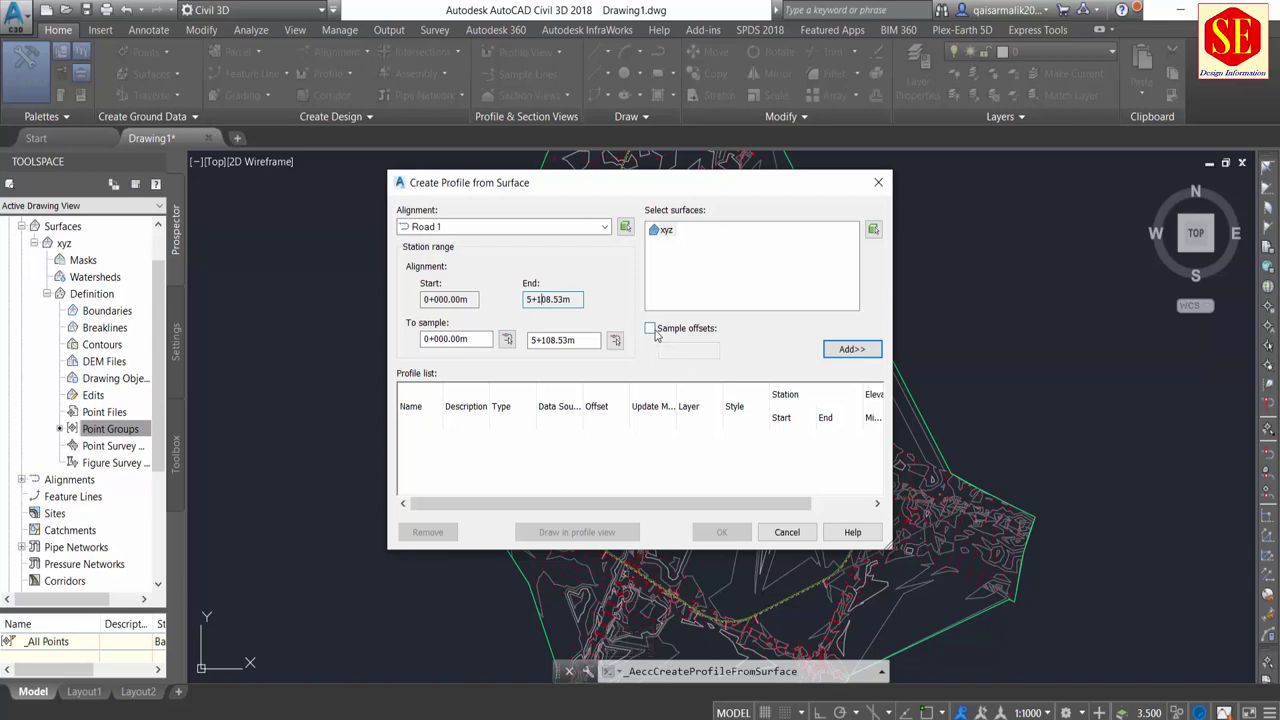
click(848, 349)
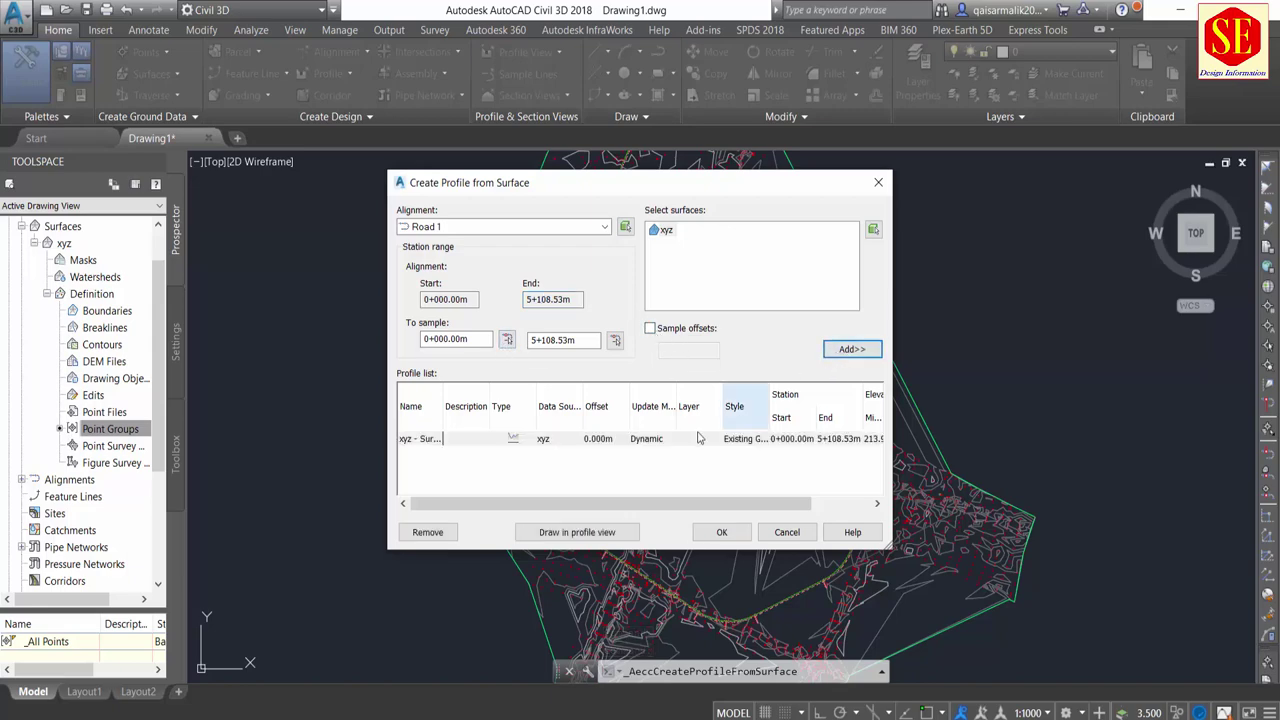
click(597, 439)
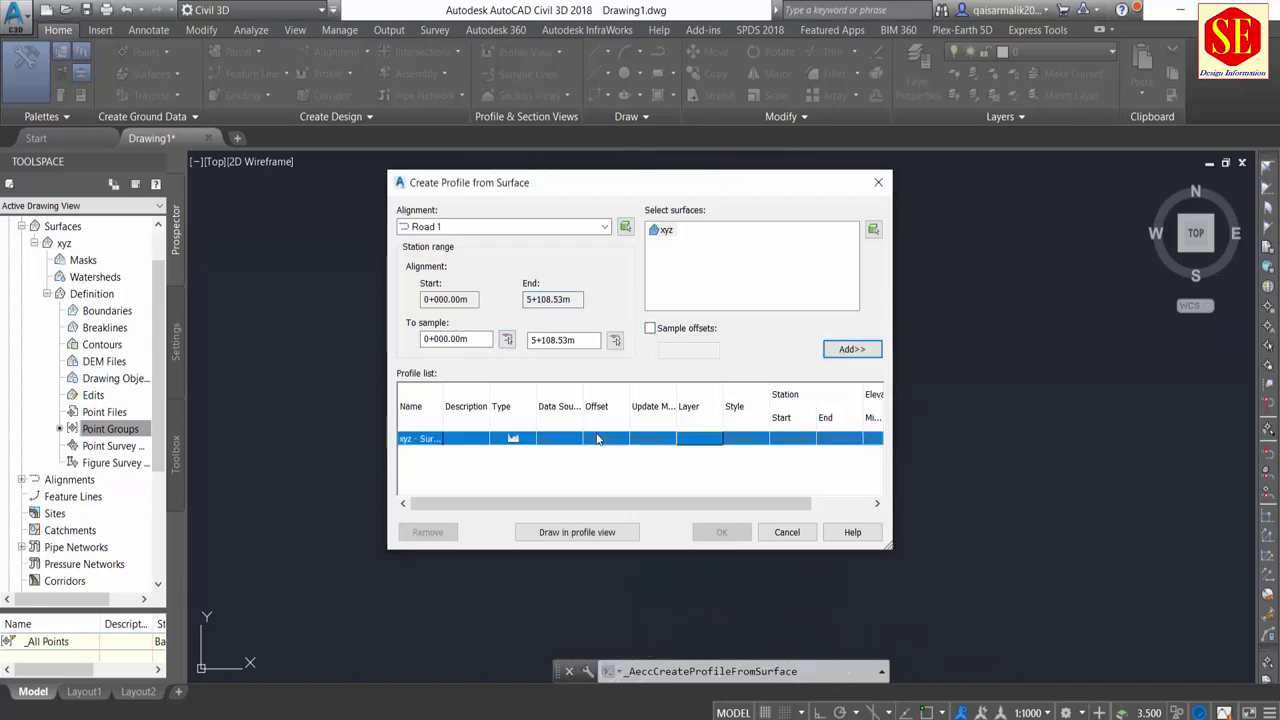
click(580, 533)
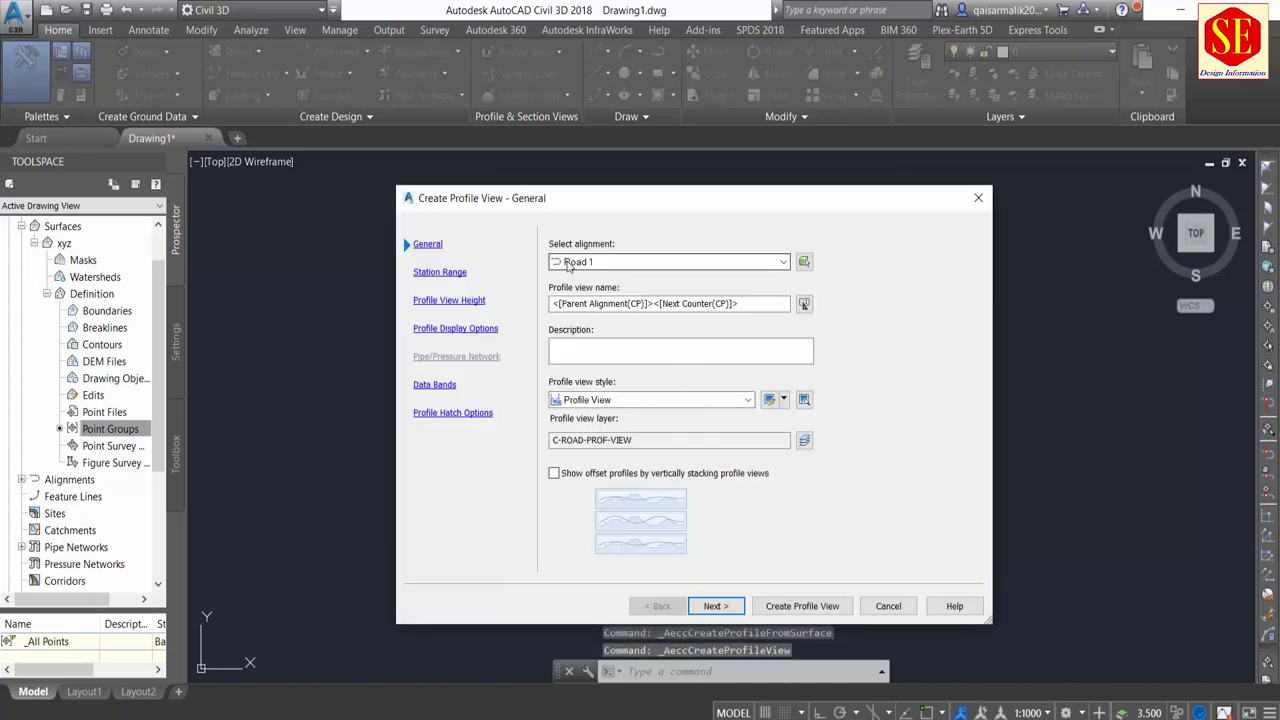
Create a split Road 1 profile view with a user-specified 209–230 m height and place it.
click(626, 263)
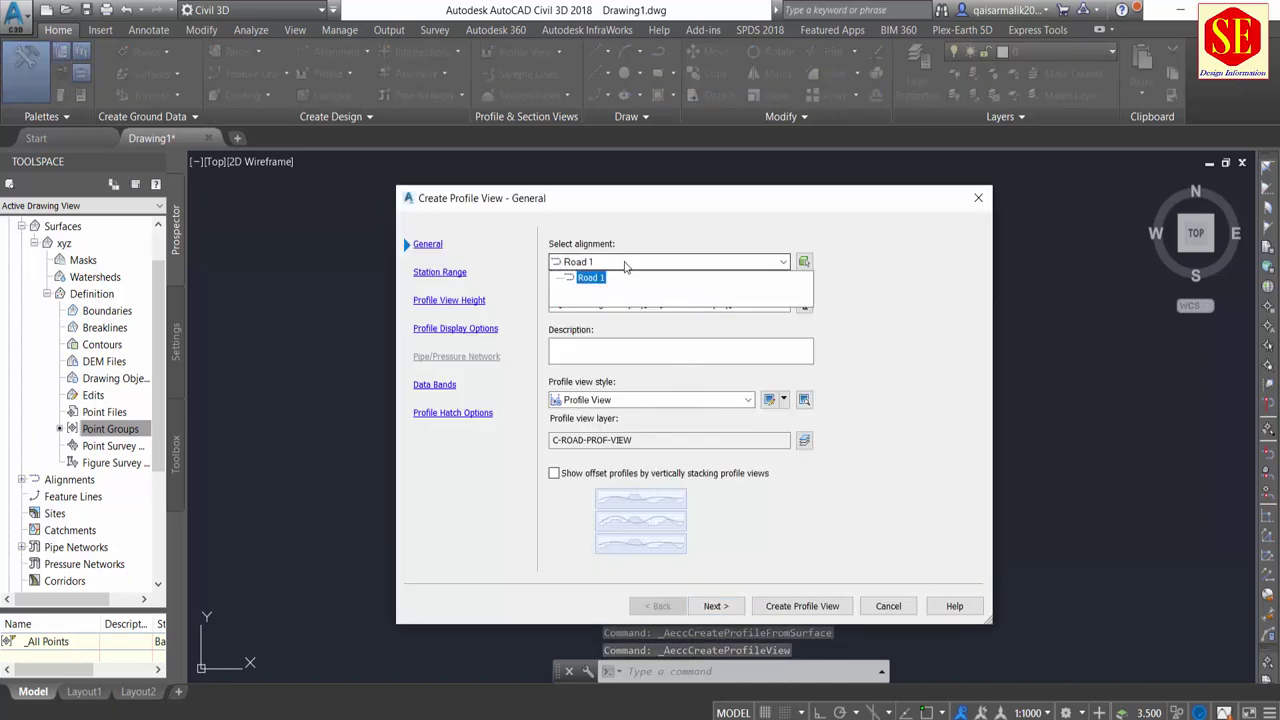
click(590, 279)
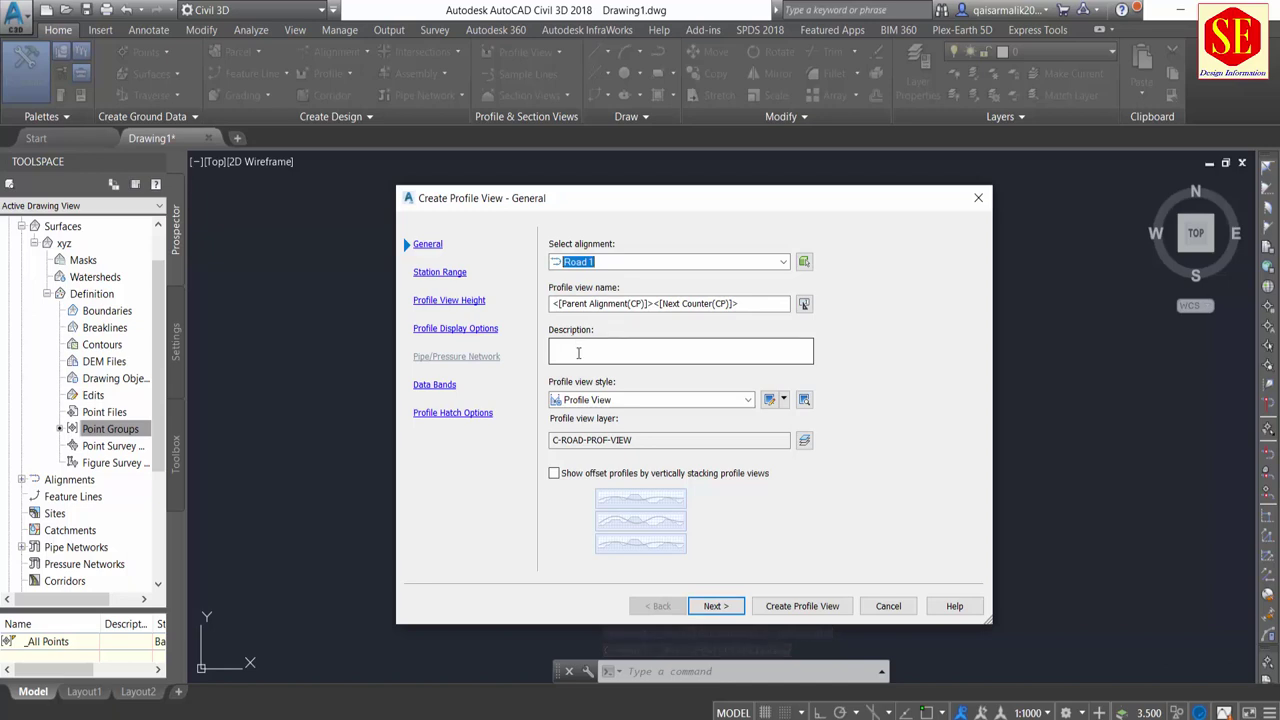
click(716, 606)
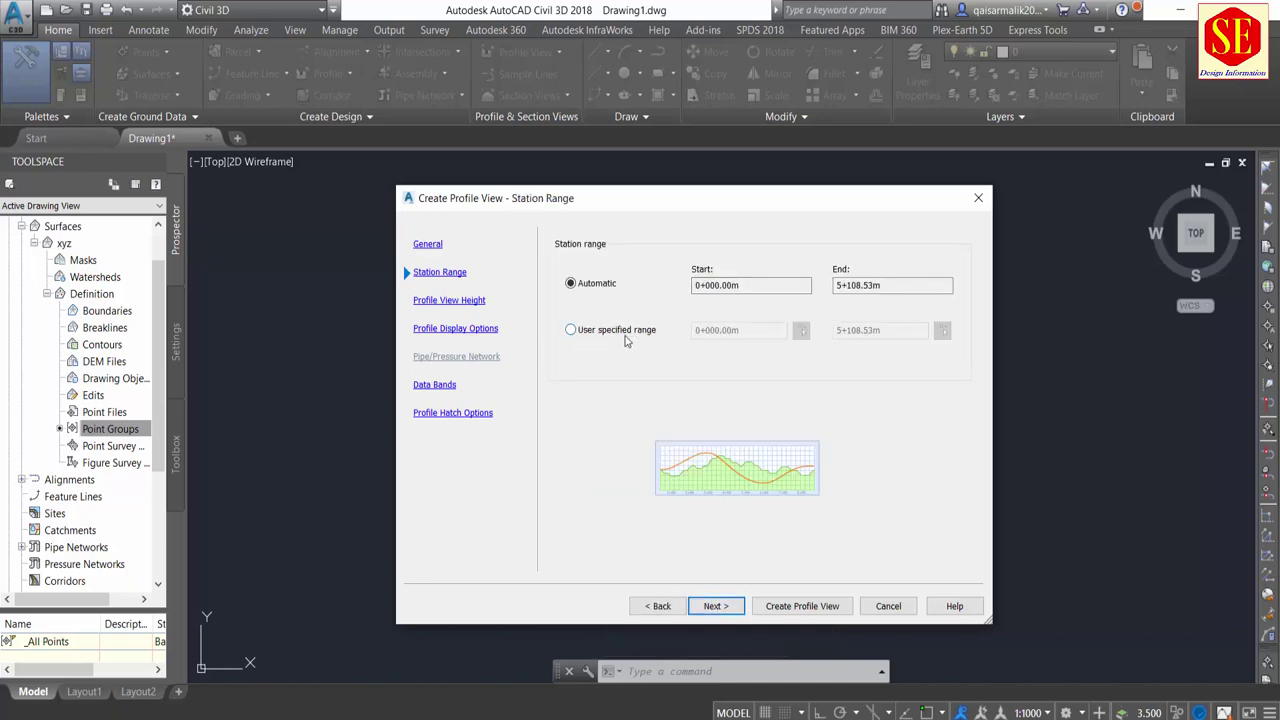
click(716, 614)
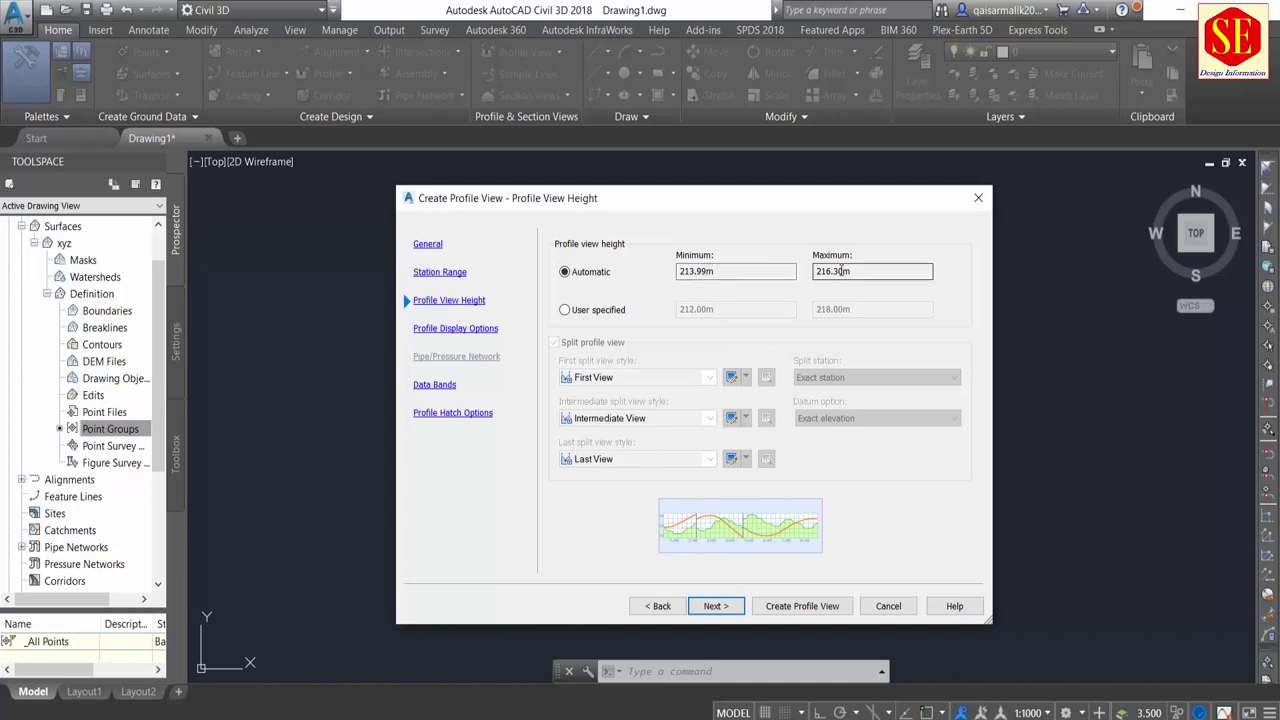
click(590, 312)
click(865, 313)
text(230)
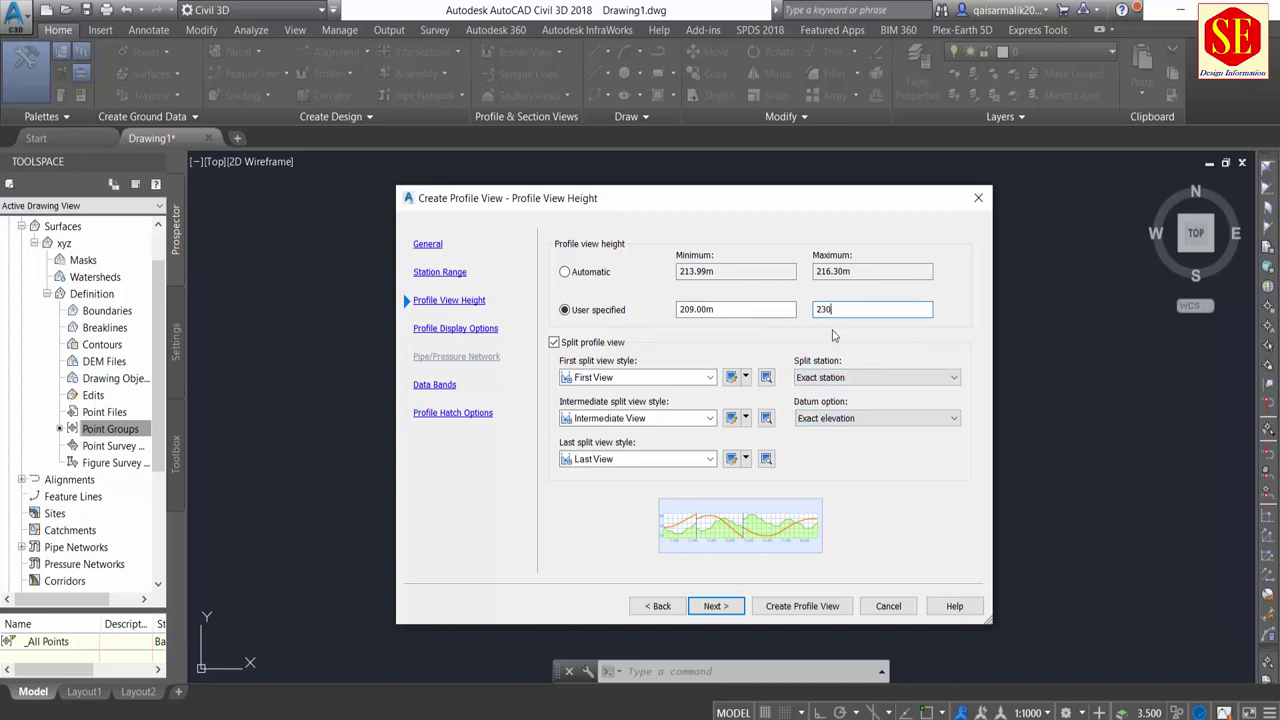
click(727, 607)
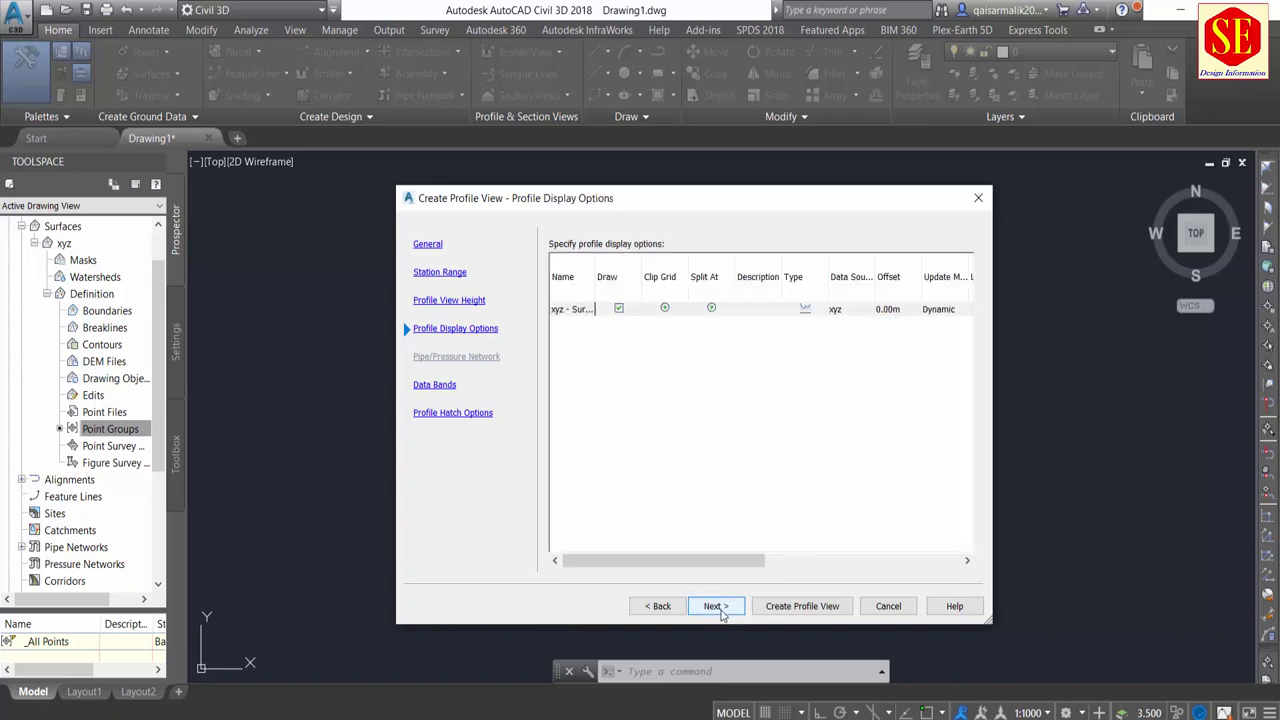
click(799, 610)
click(705, 383)
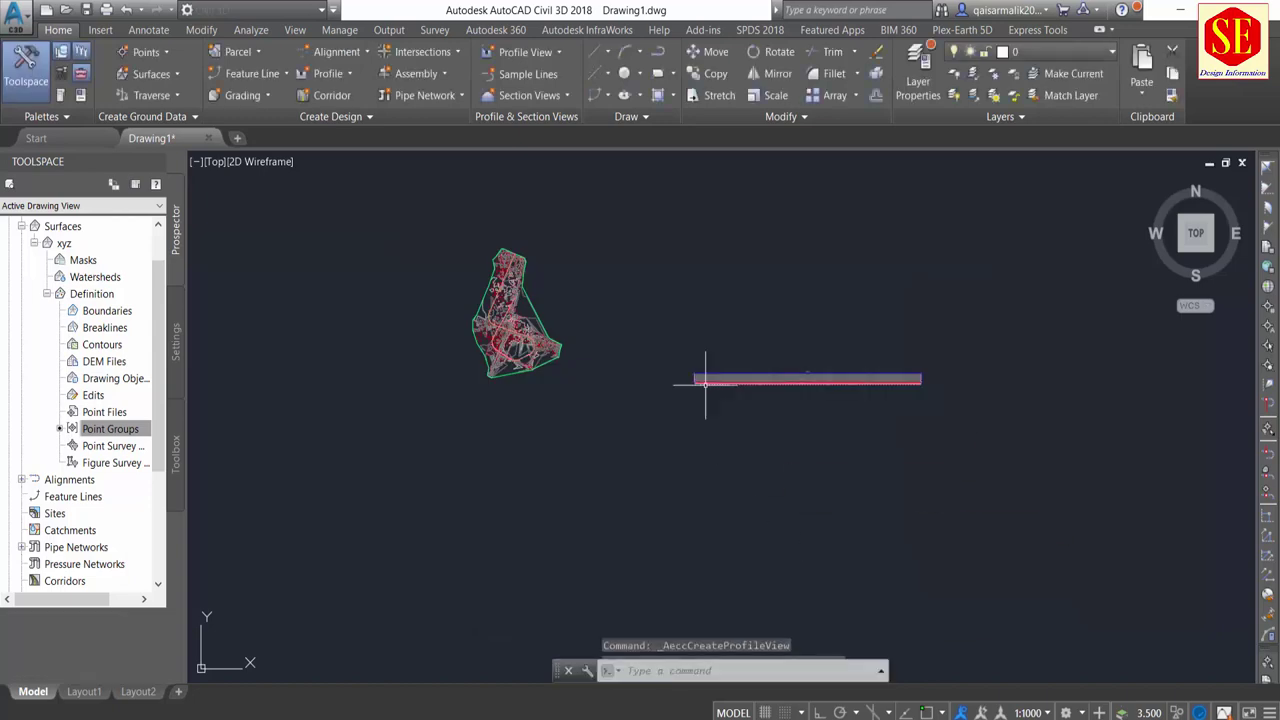
Zoom to the Road 1 profile view, select it, and open its Profile View Properties options.
scroll(751, 371, up, 2)
scroll(751, 378, up, 3)
scroll(530, 350, down, 1)
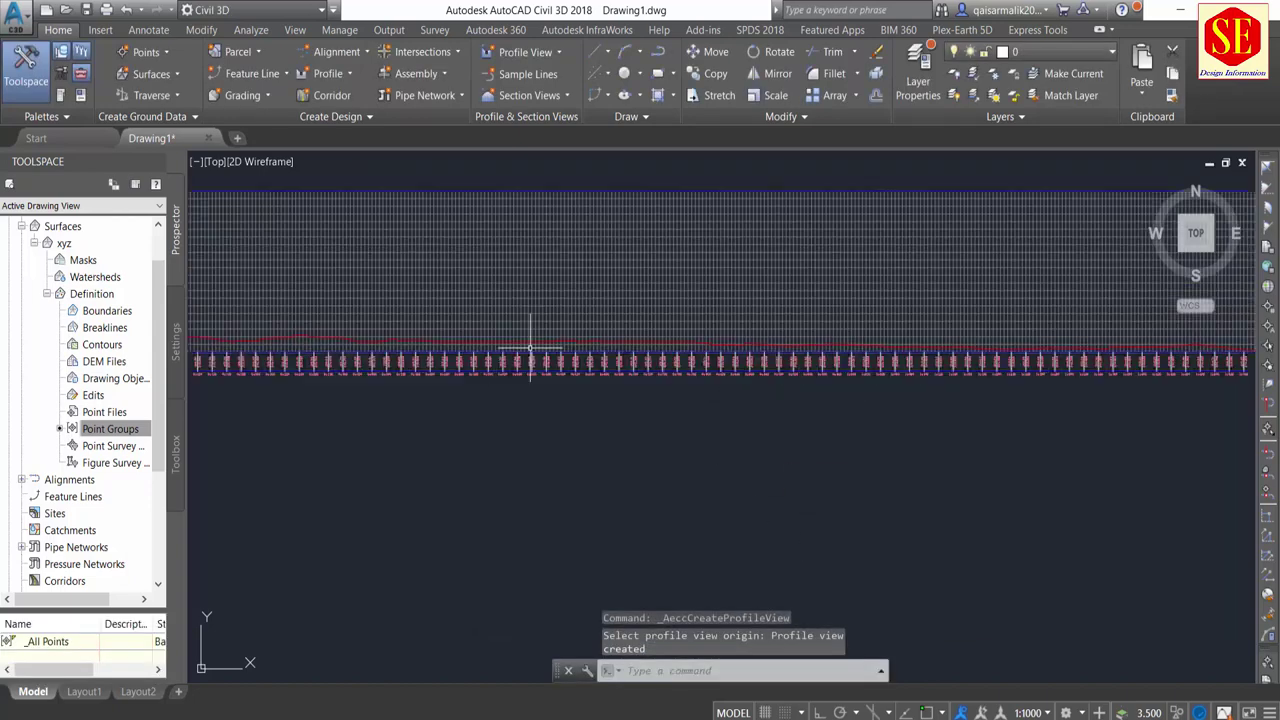
scroll(724, 328, down, 2)
scroll(320, 310, up, 4)
scroll(340, 310, up, 3)
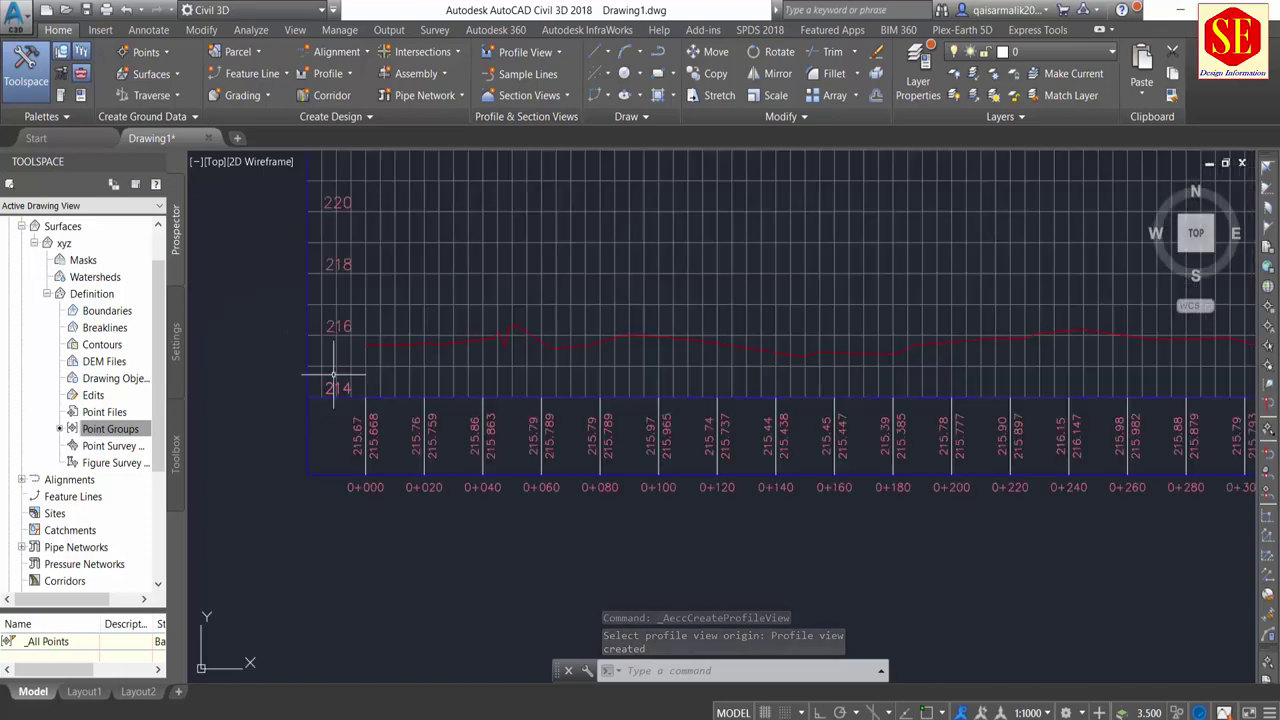
middle_drag(343, 286, 391, 586)
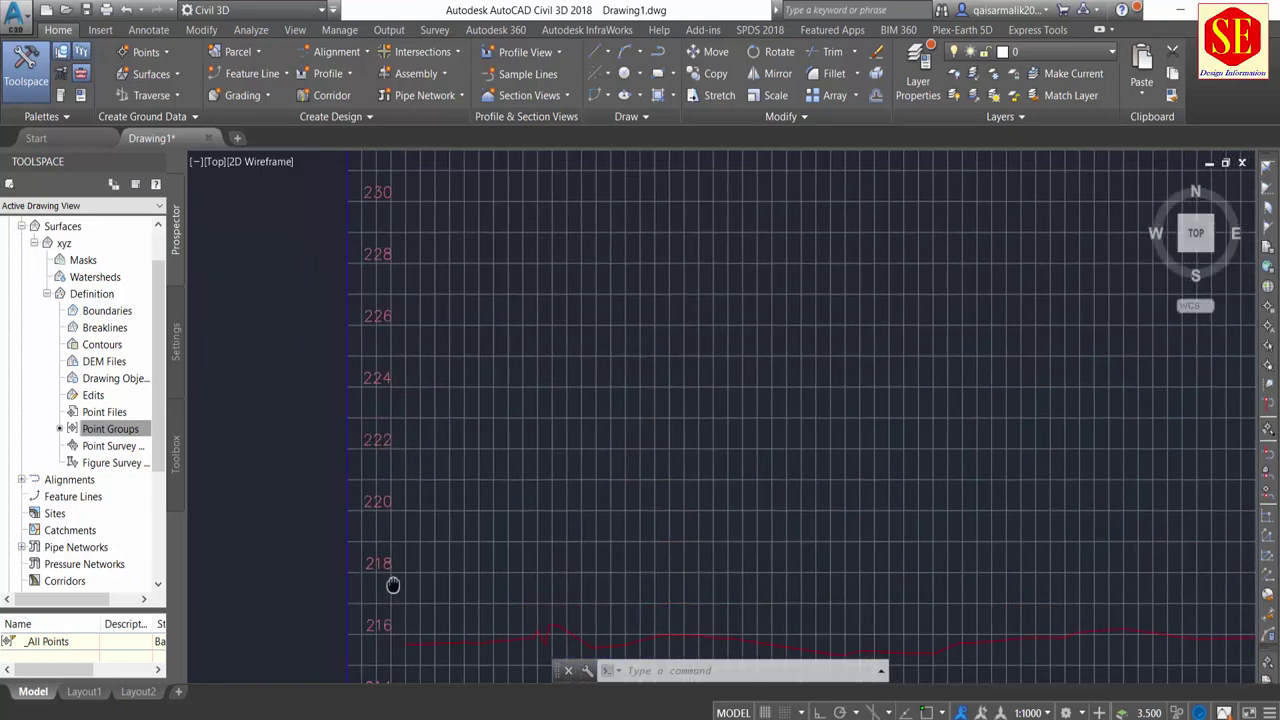
scroll(398, 374, down, 2)
scroll(398, 187, up, 1)
scroll(586, 306, down, 3)
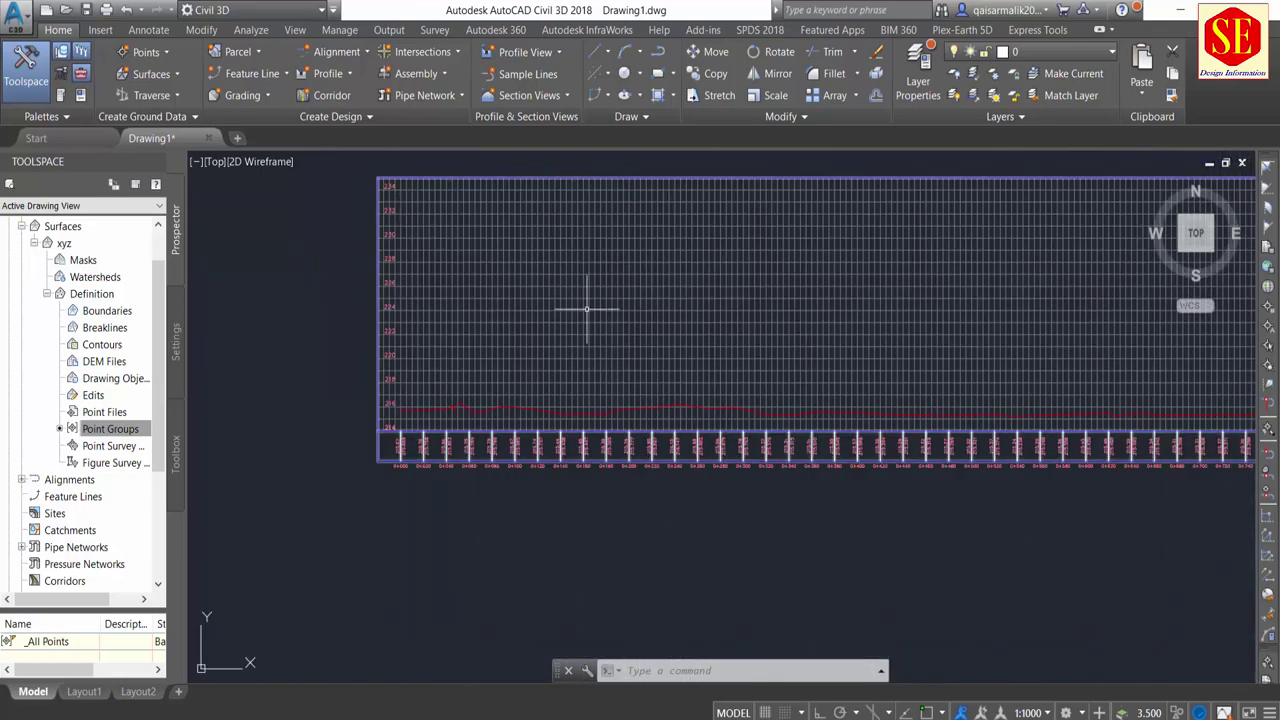
scroll(580, 314, down, 1)
scroll(585, 360, up, 2)
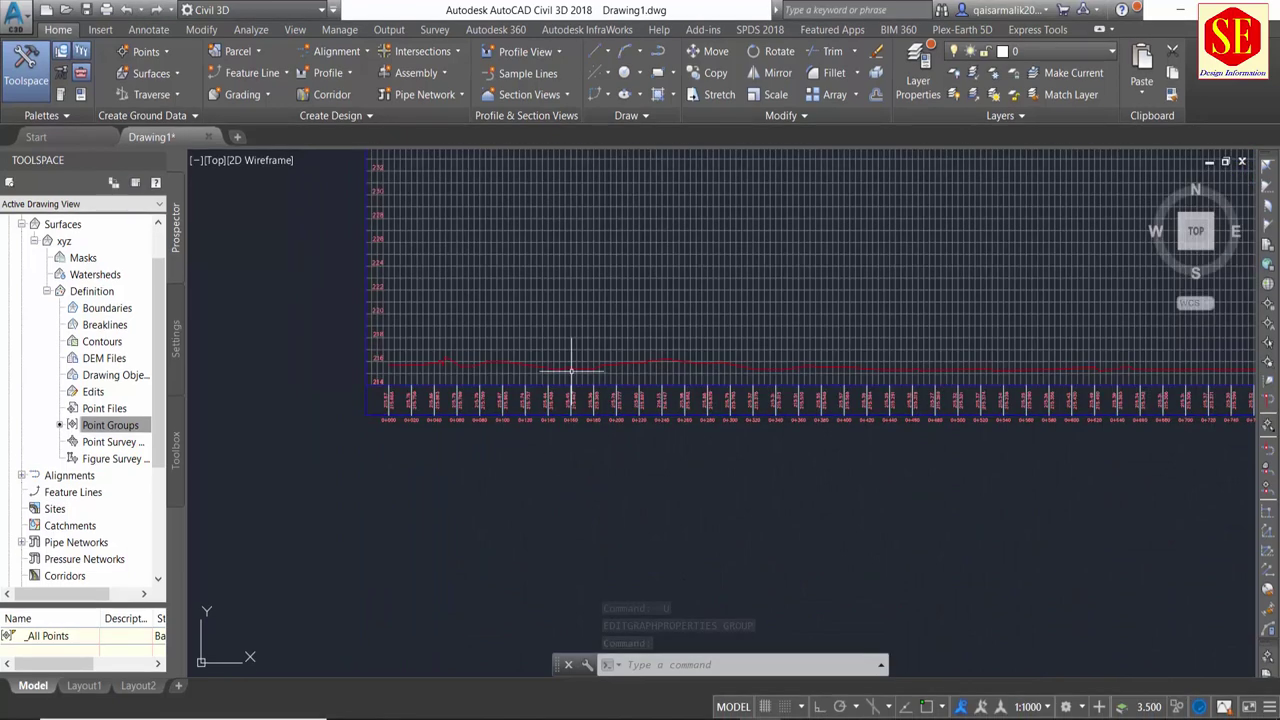
click(580, 343)
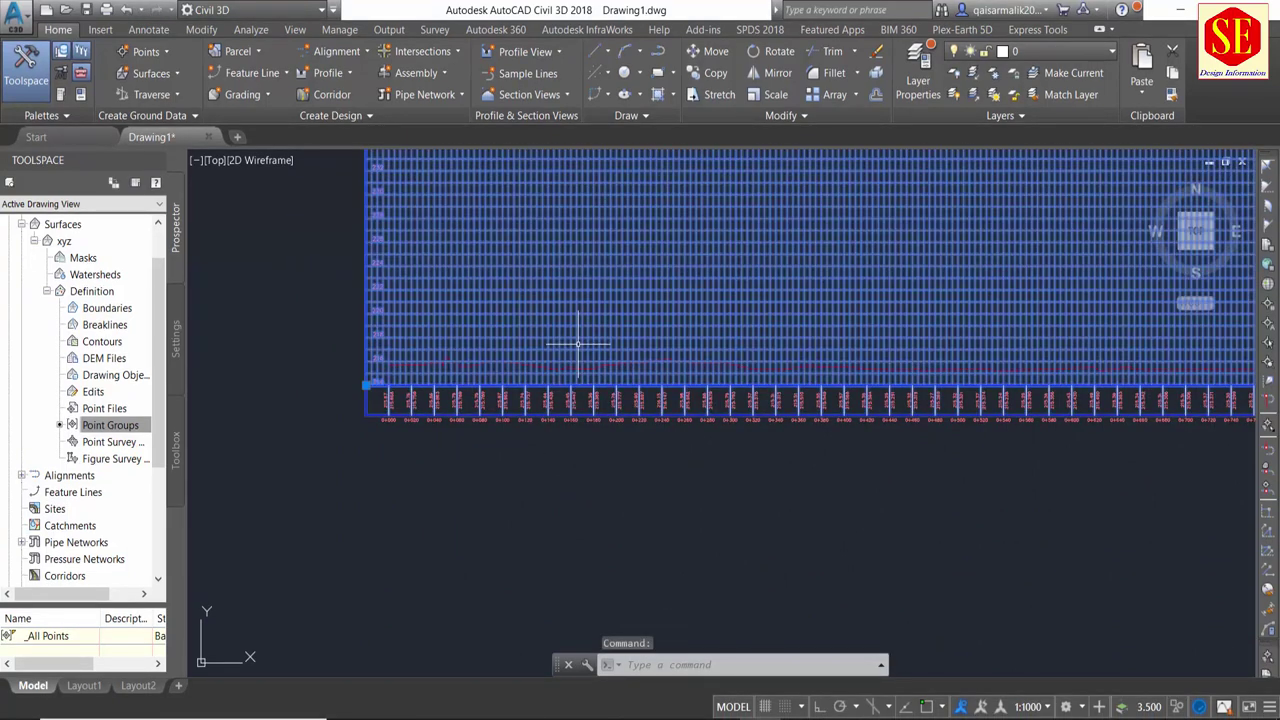
click(466, 90)
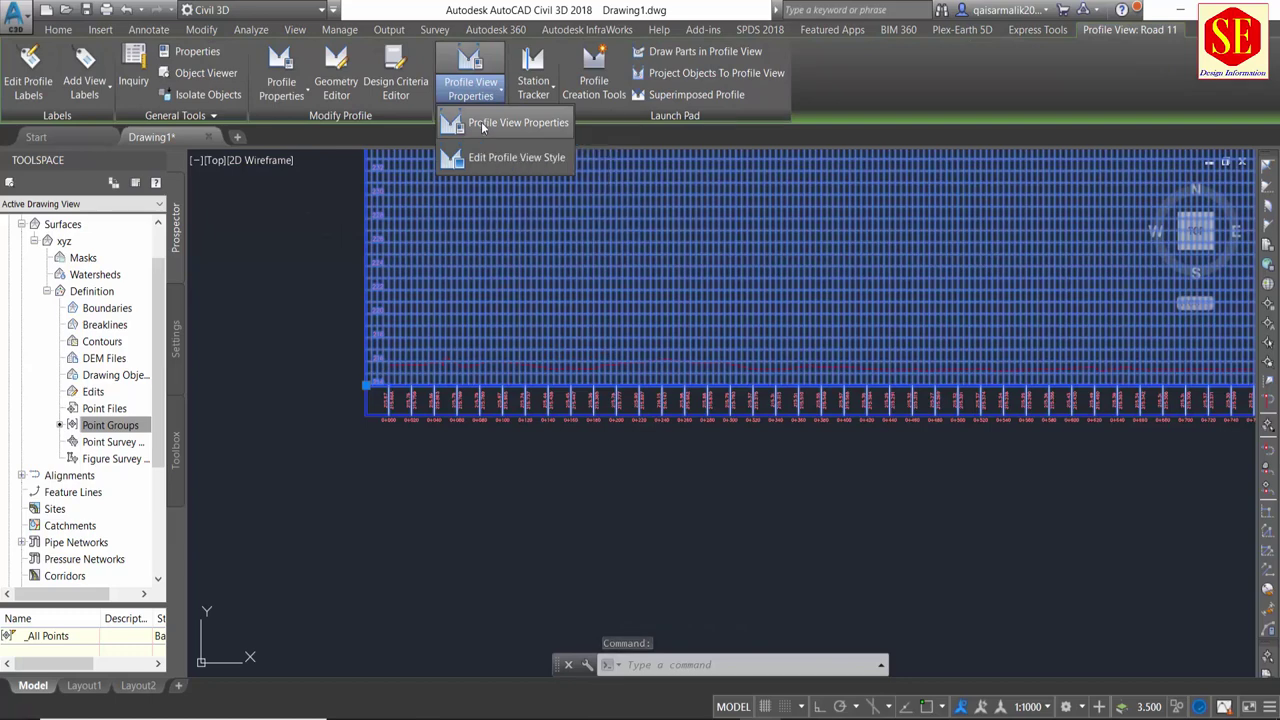
Switch the Road 11 profile view's elevations to Manual and set its adjusted datum to 209 m.
click(481, 121)
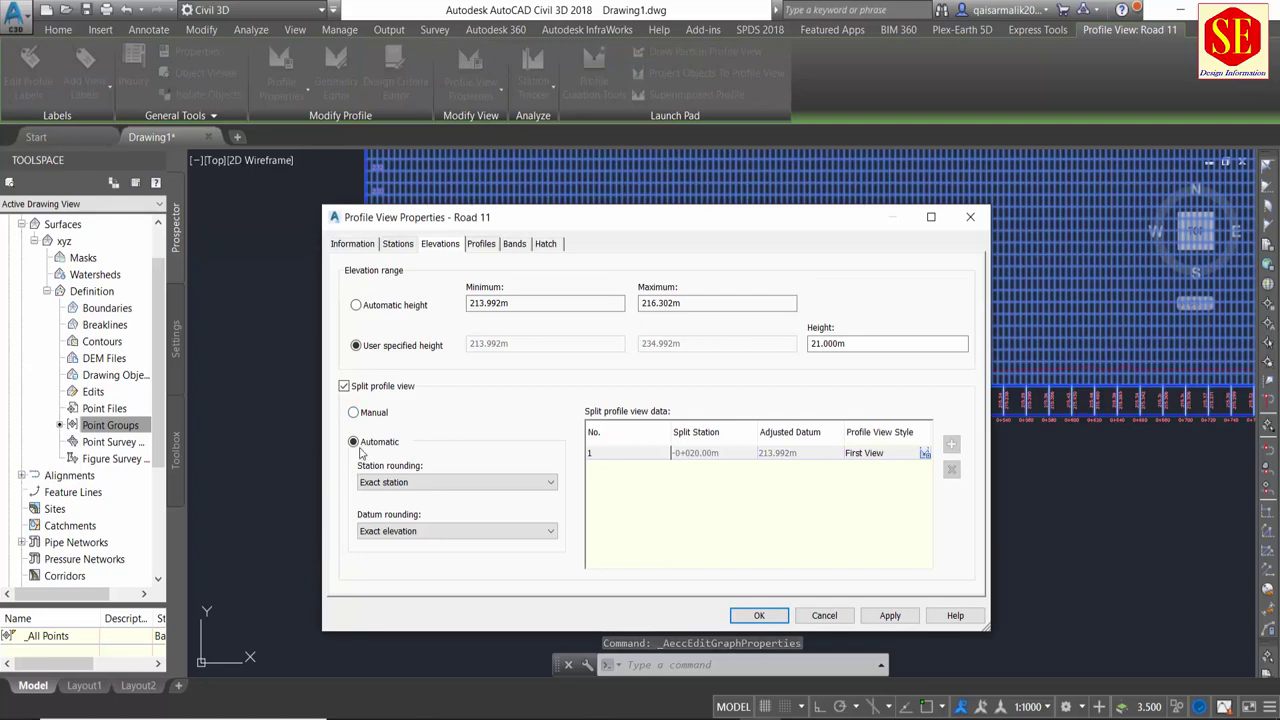
click(355, 413)
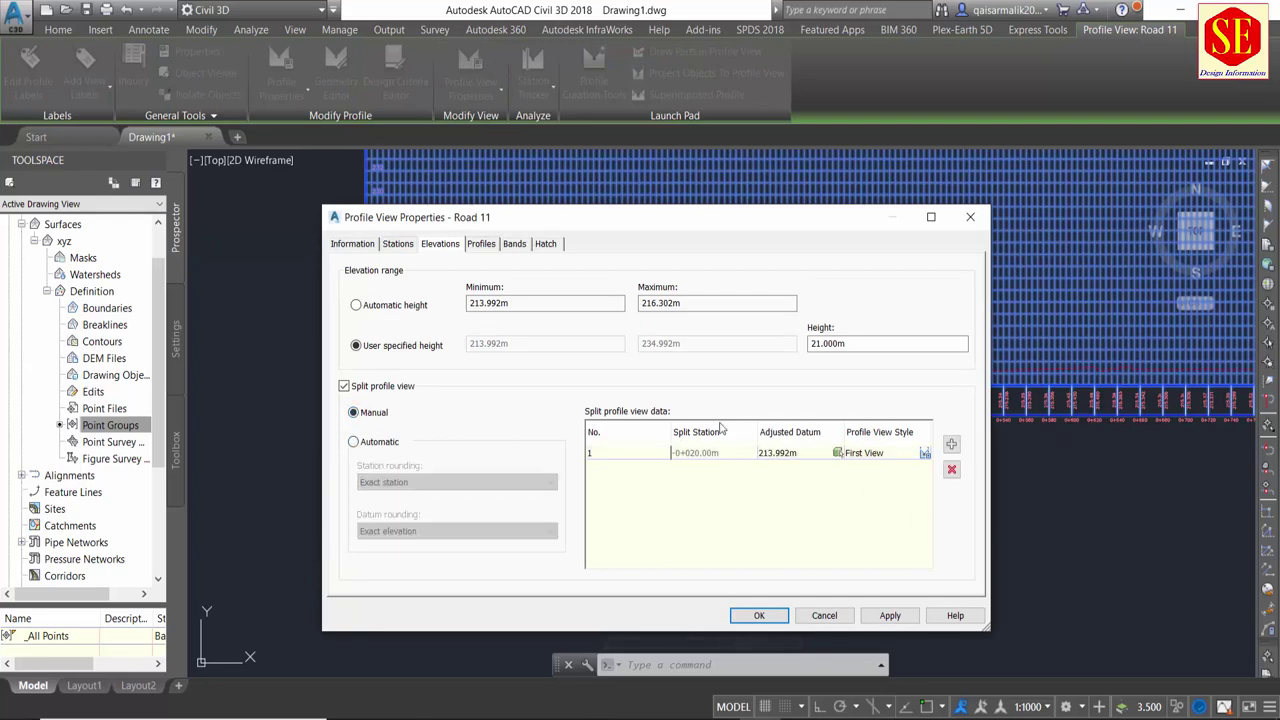
click(772, 458)
click(778, 454)
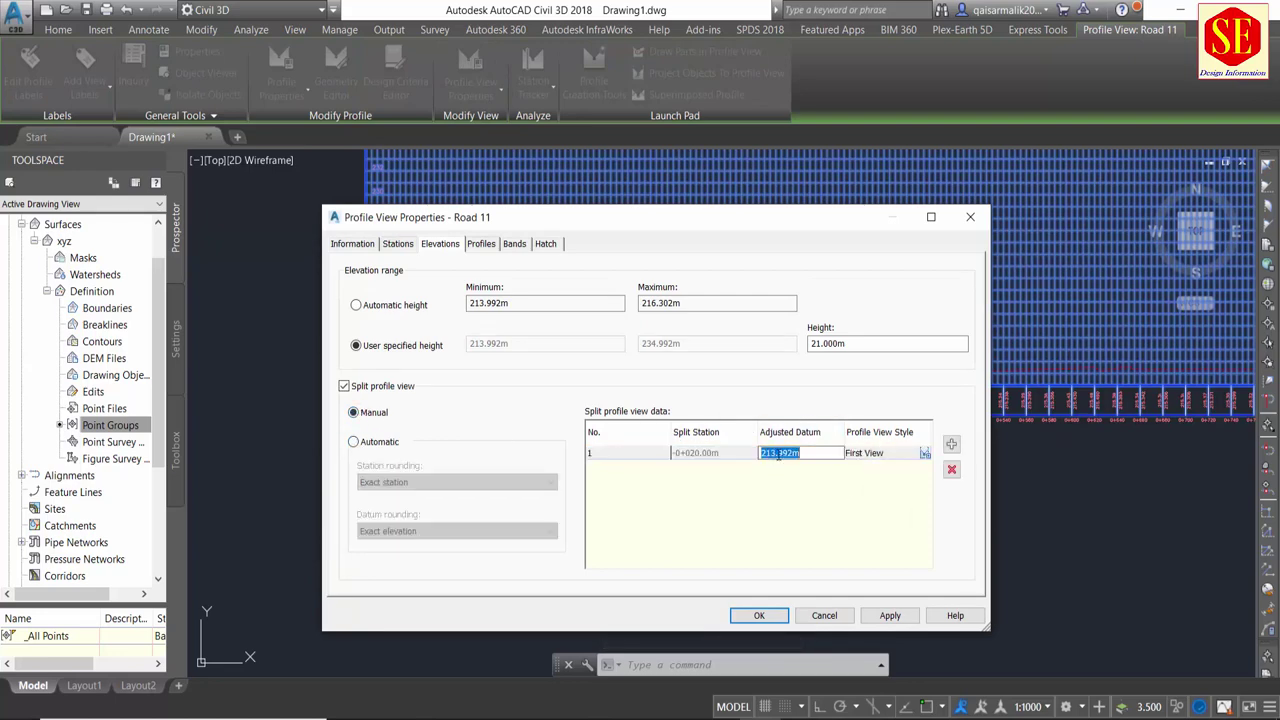
drag(798, 451, 774, 453)
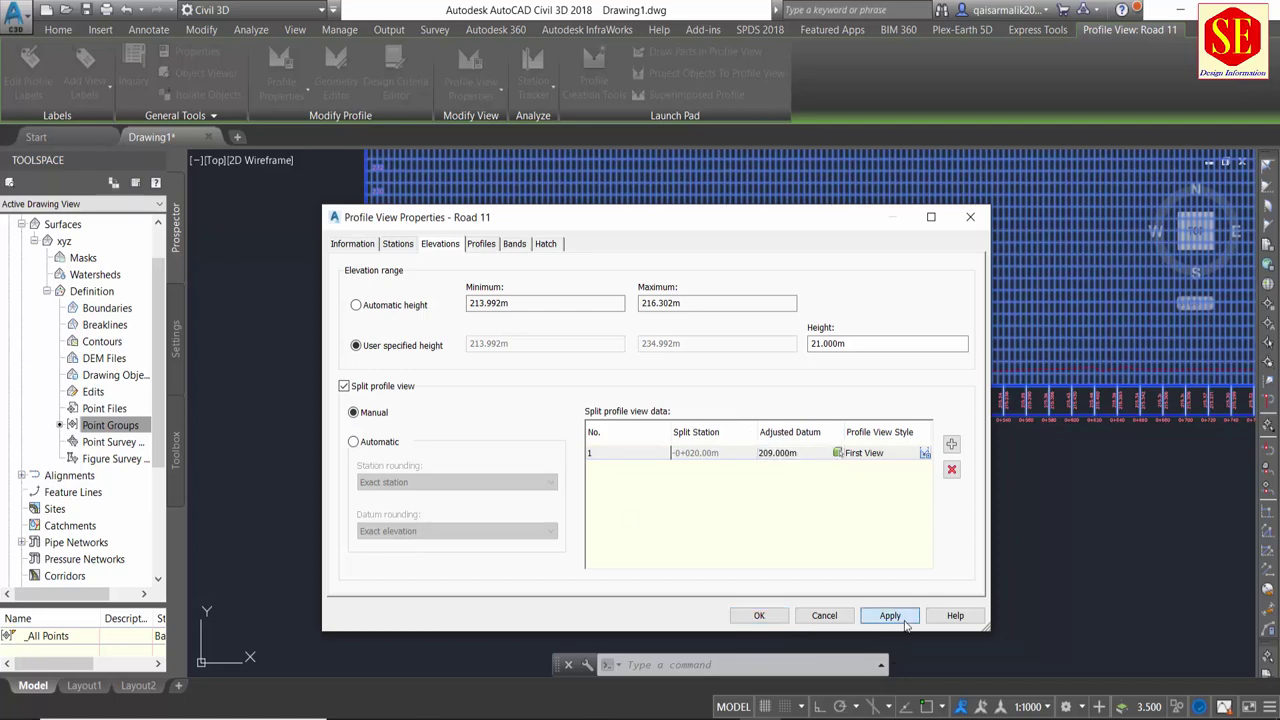
click(889, 615)
click(759, 615)
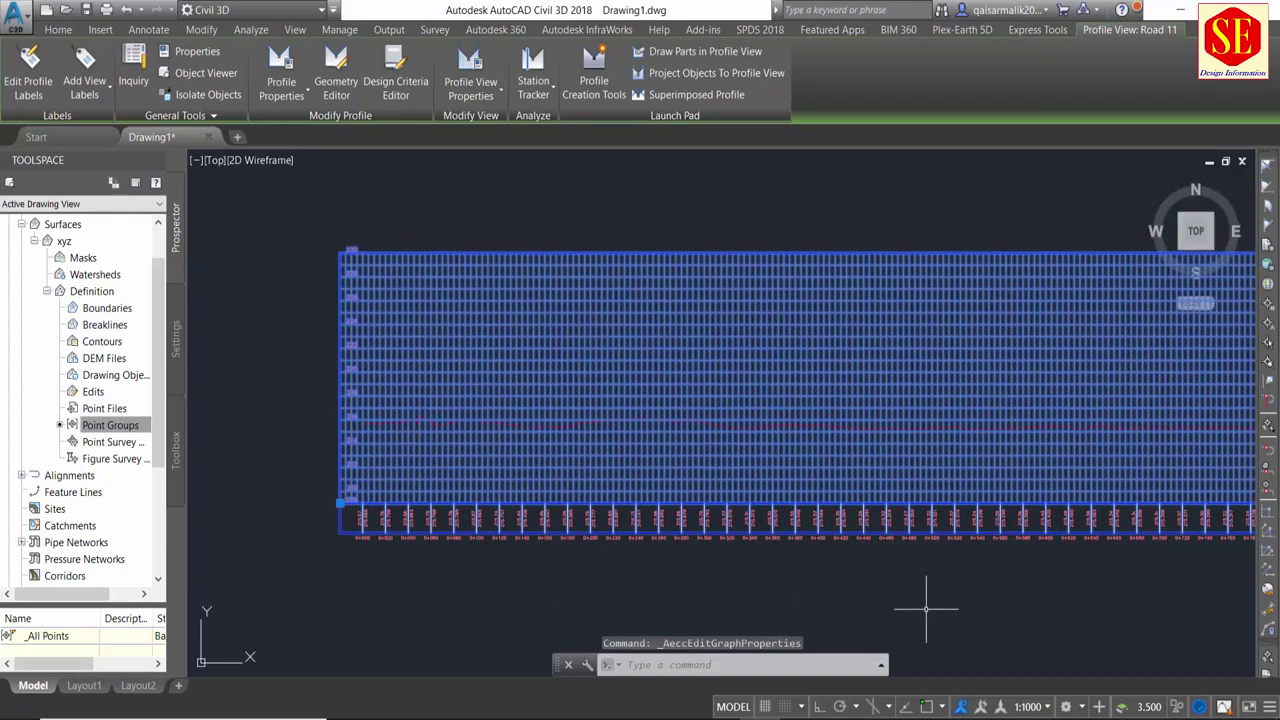
key(Escape)
middle_drag(386, 409, 613, 418)
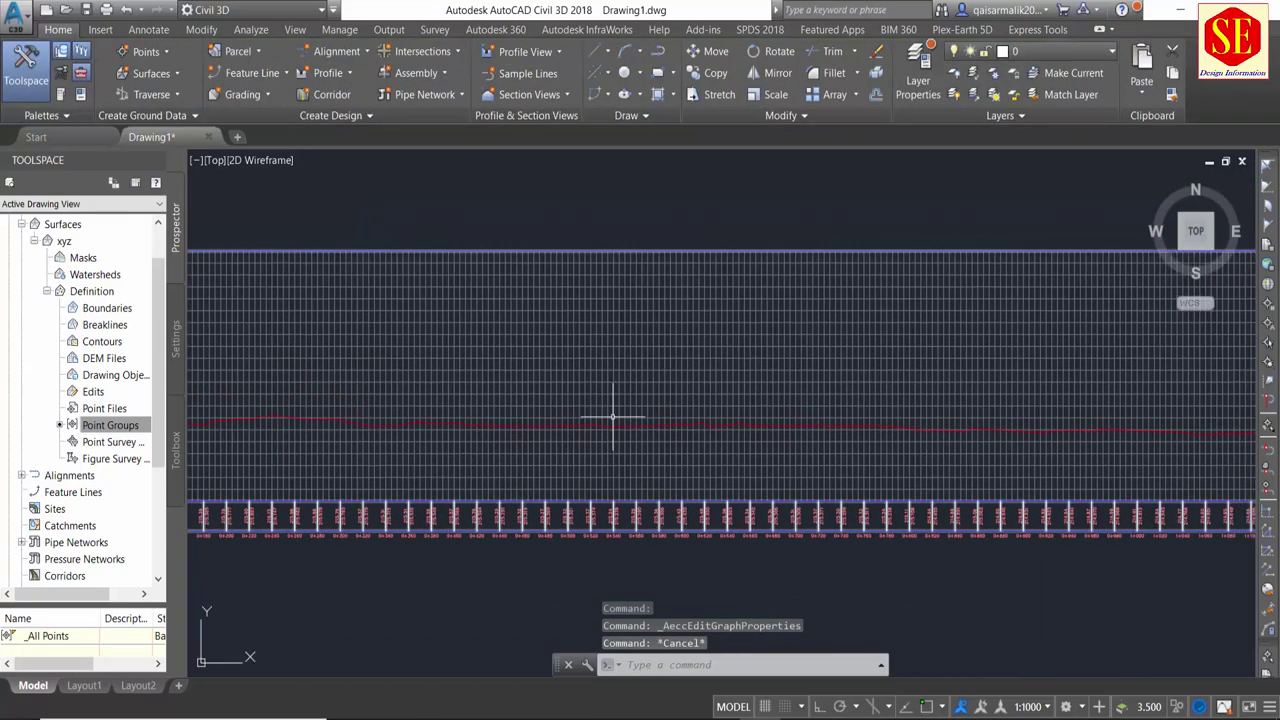
scroll(613, 418, down, 2)
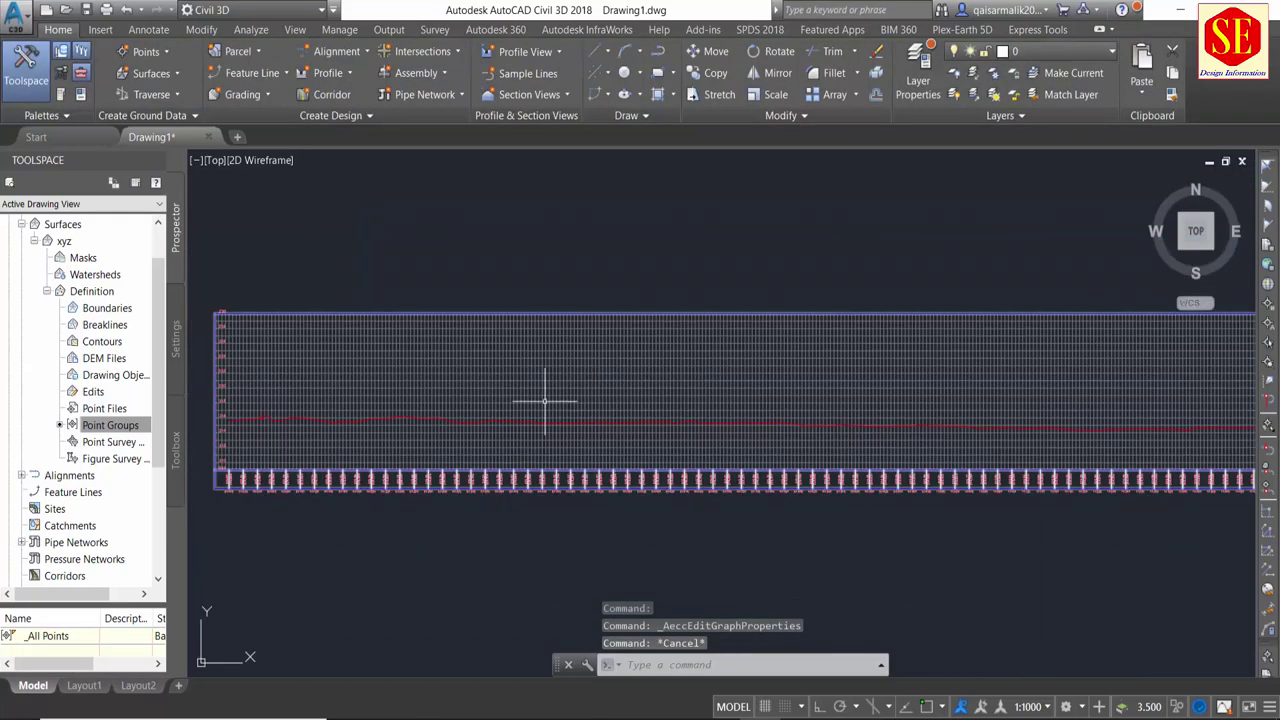
Create a new design profile named 'road prile' in the Road 1 profile view.
click(348, 74)
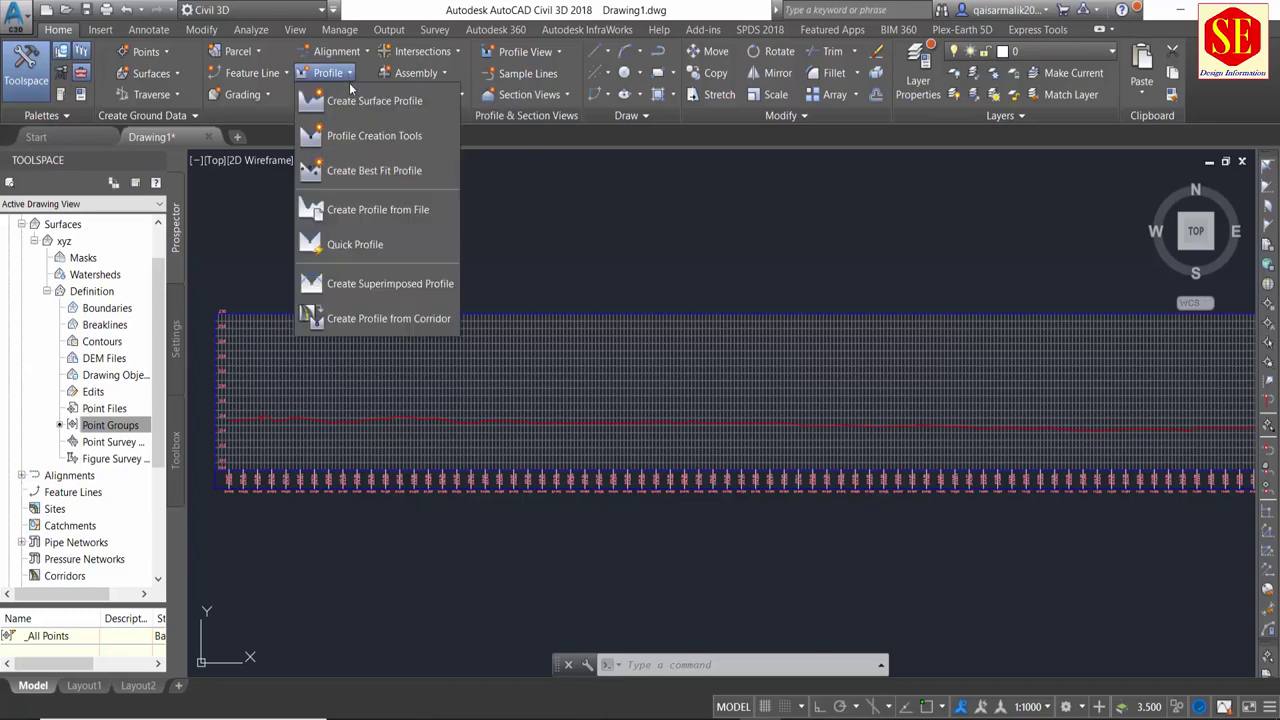
click(361, 136)
click(389, 346)
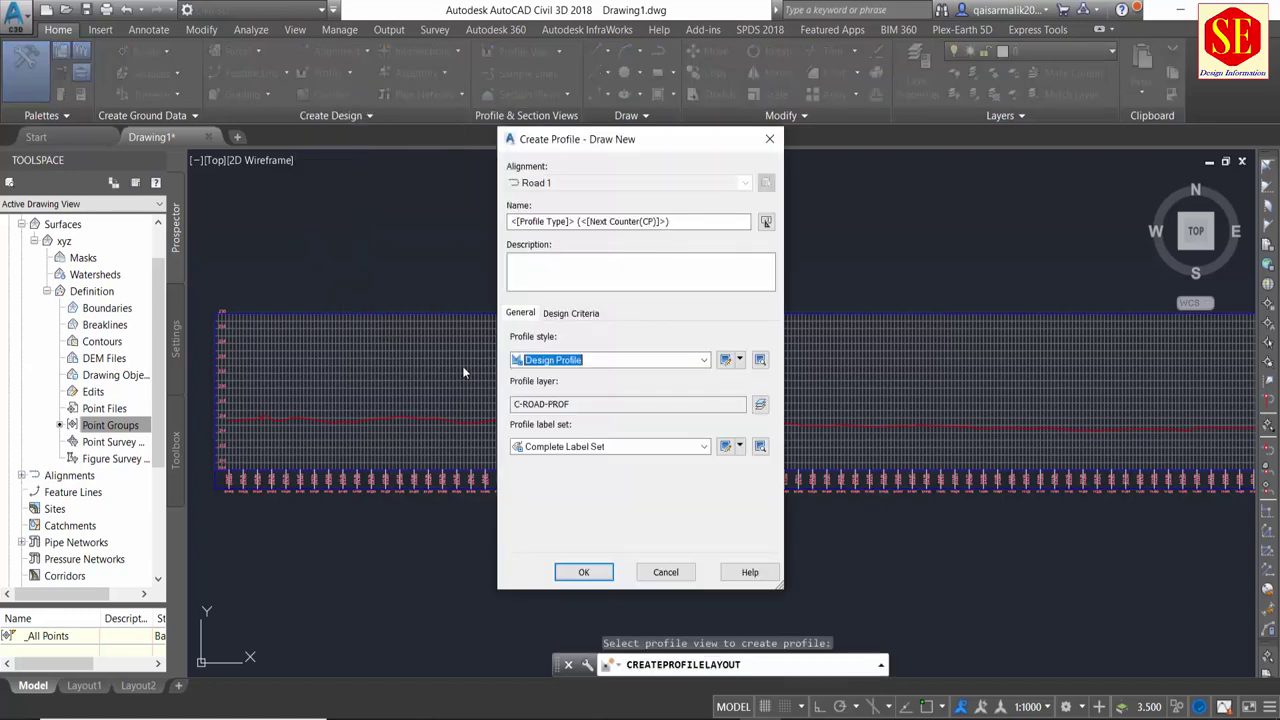
click(607, 222)
drag(688, 223, 243, 240)
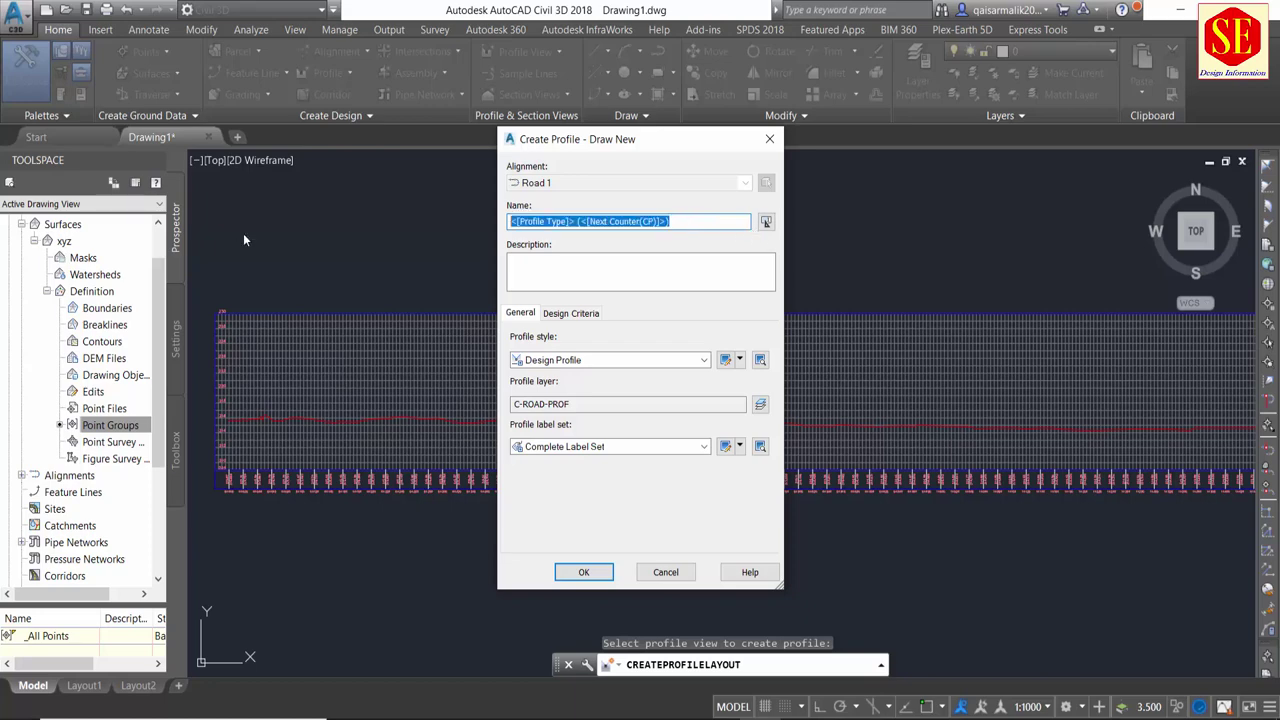
text(road prile)
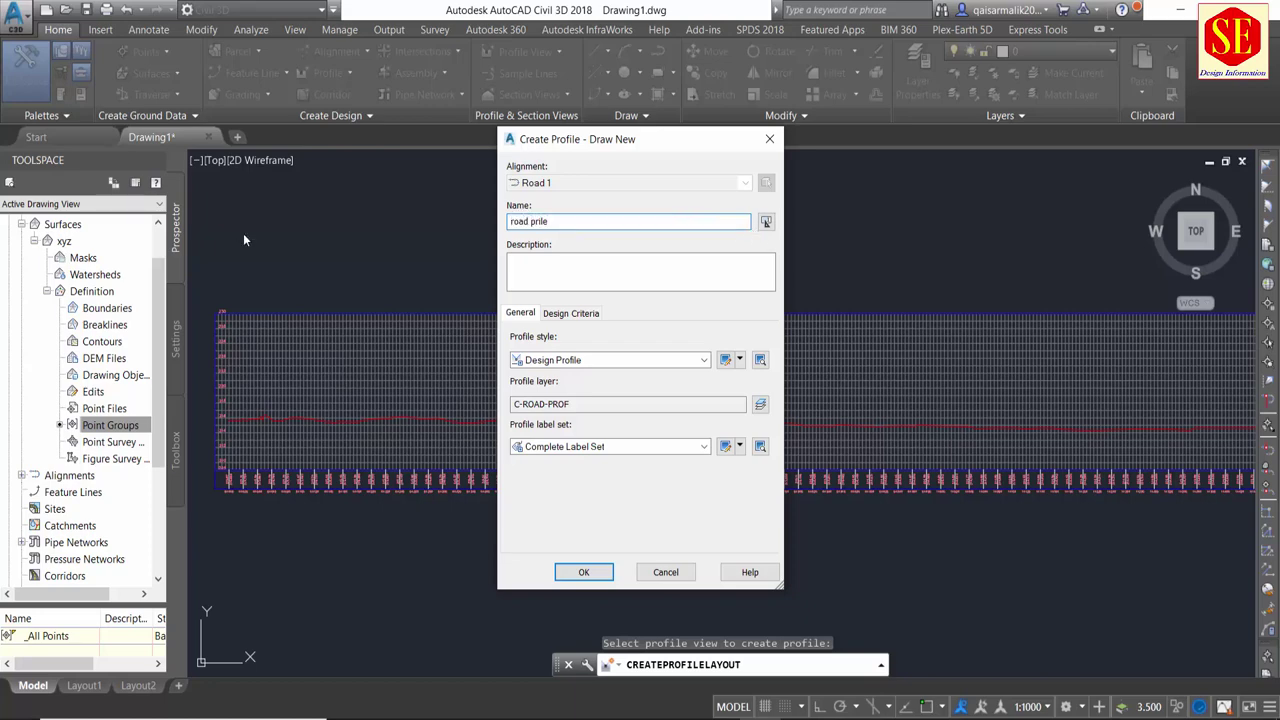
click(583, 574)
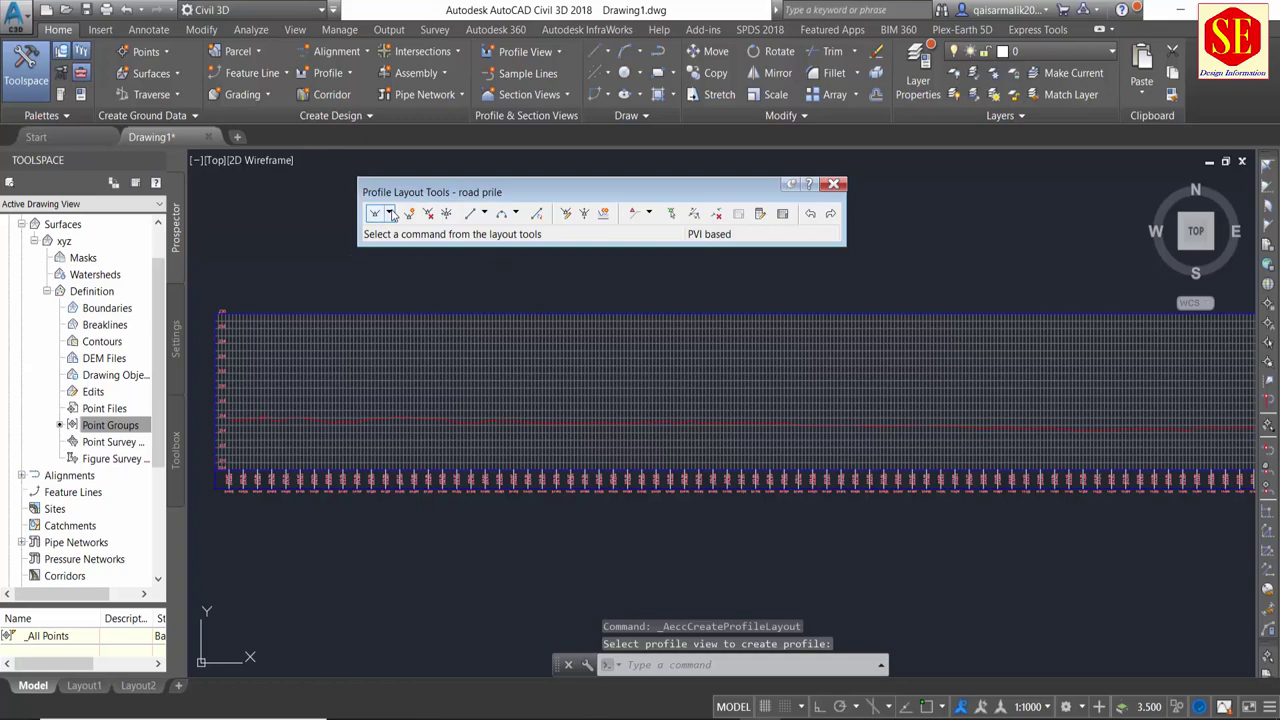
Start Draw Tangents With Curves for road prile and centre the surface plan in view.
click(390, 214)
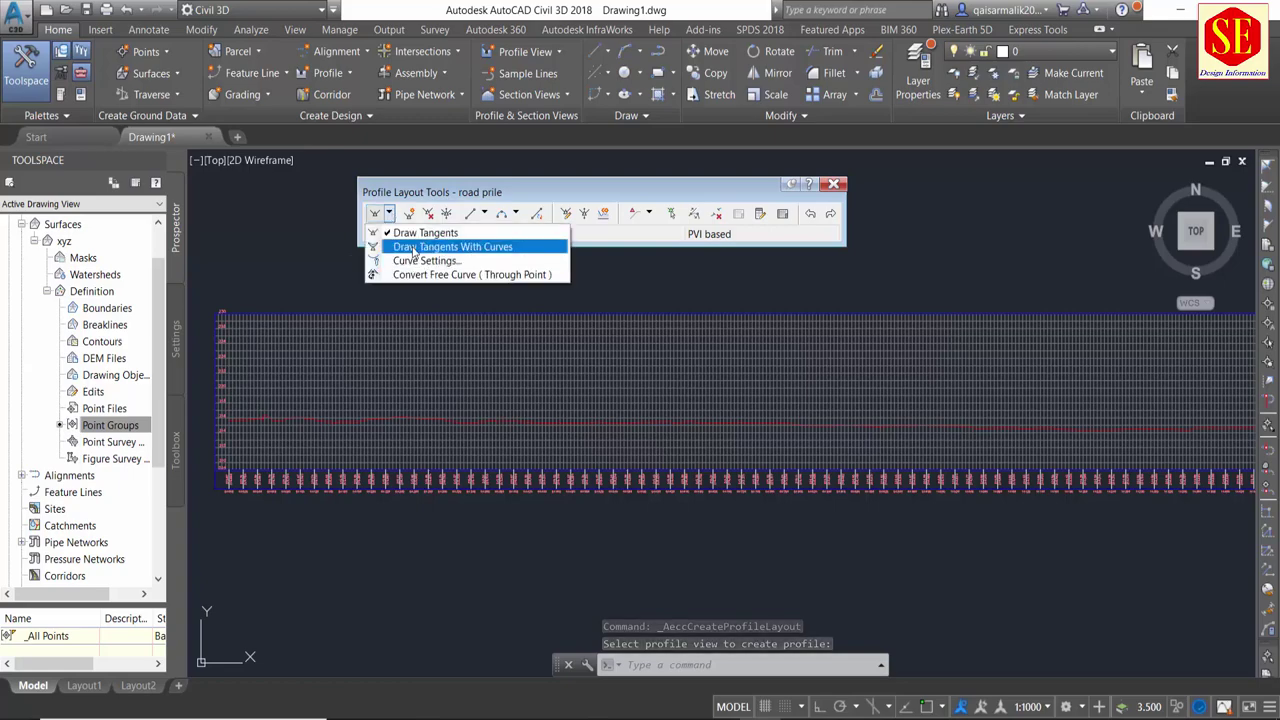
click(413, 247)
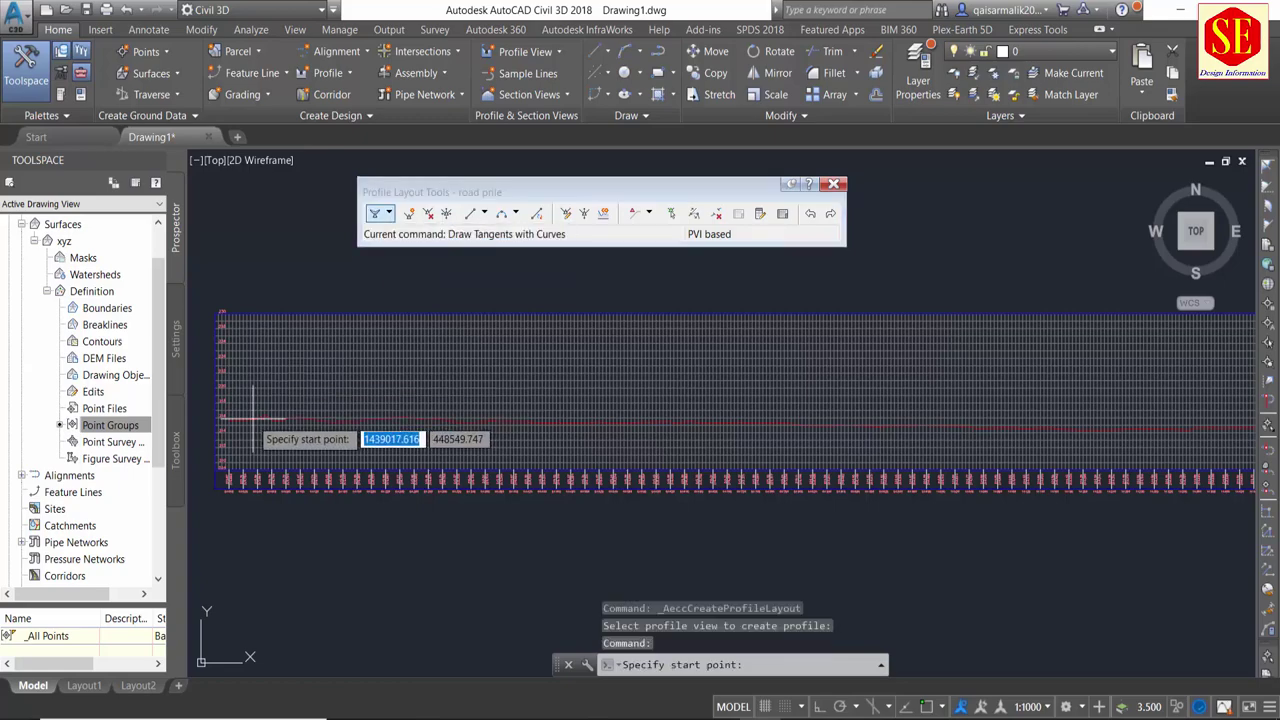
scroll(257, 380, up, 2)
scroll(455, 447, up, 3)
scroll(455, 447, down, 3)
scroll(457, 449, down, 3)
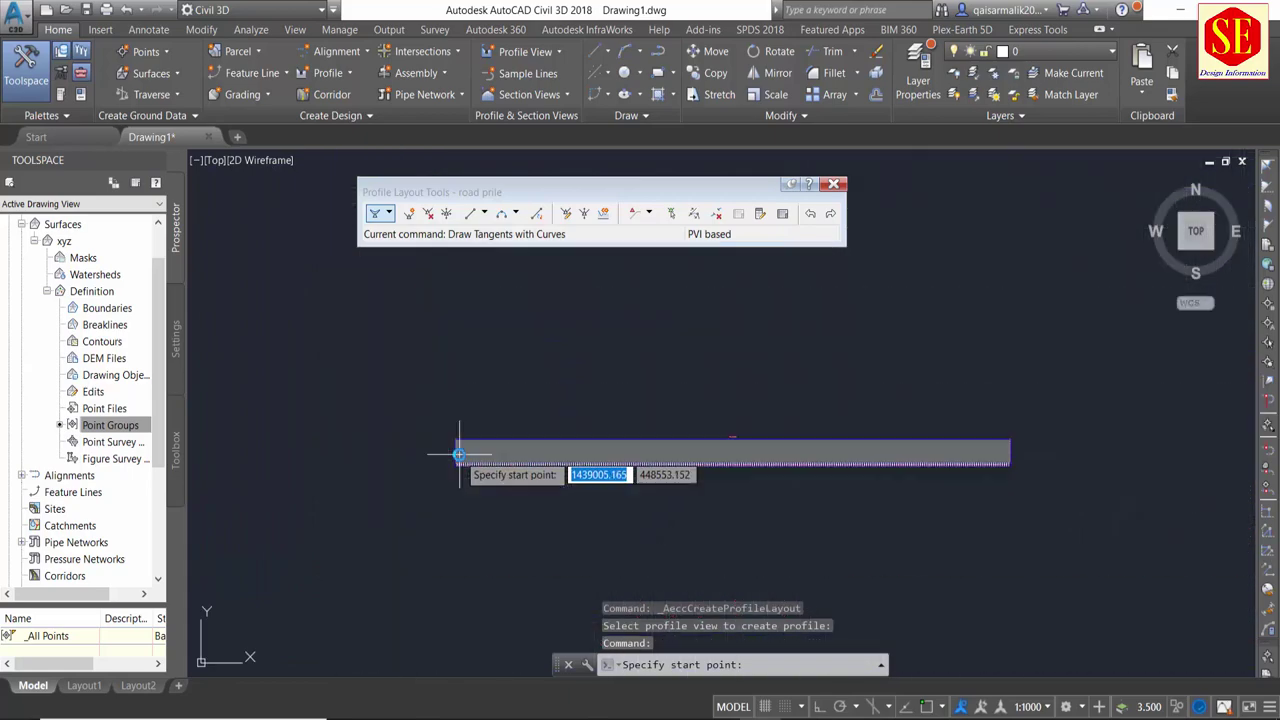
middle_drag(443, 391, 921, 437)
Zoom in and out around the plan of Road 1 over surface xyz.
scroll(740, 420, up, 3)
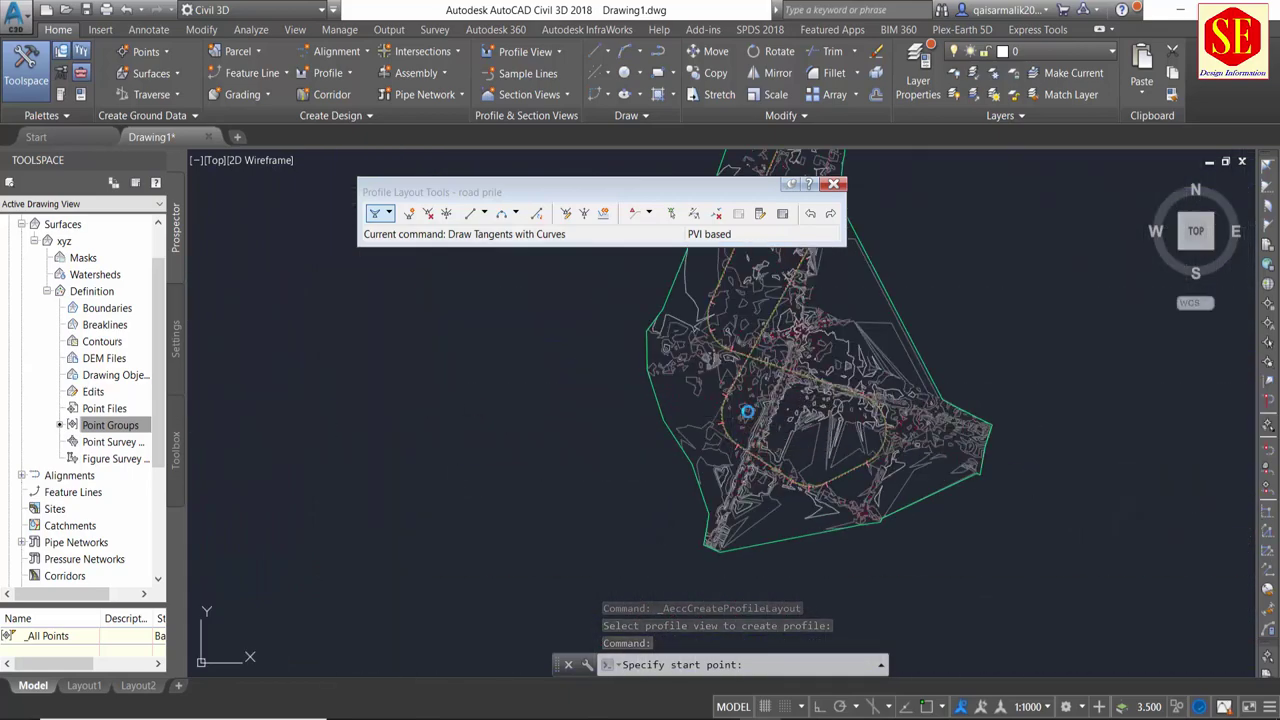
scroll(737, 406, up, 5)
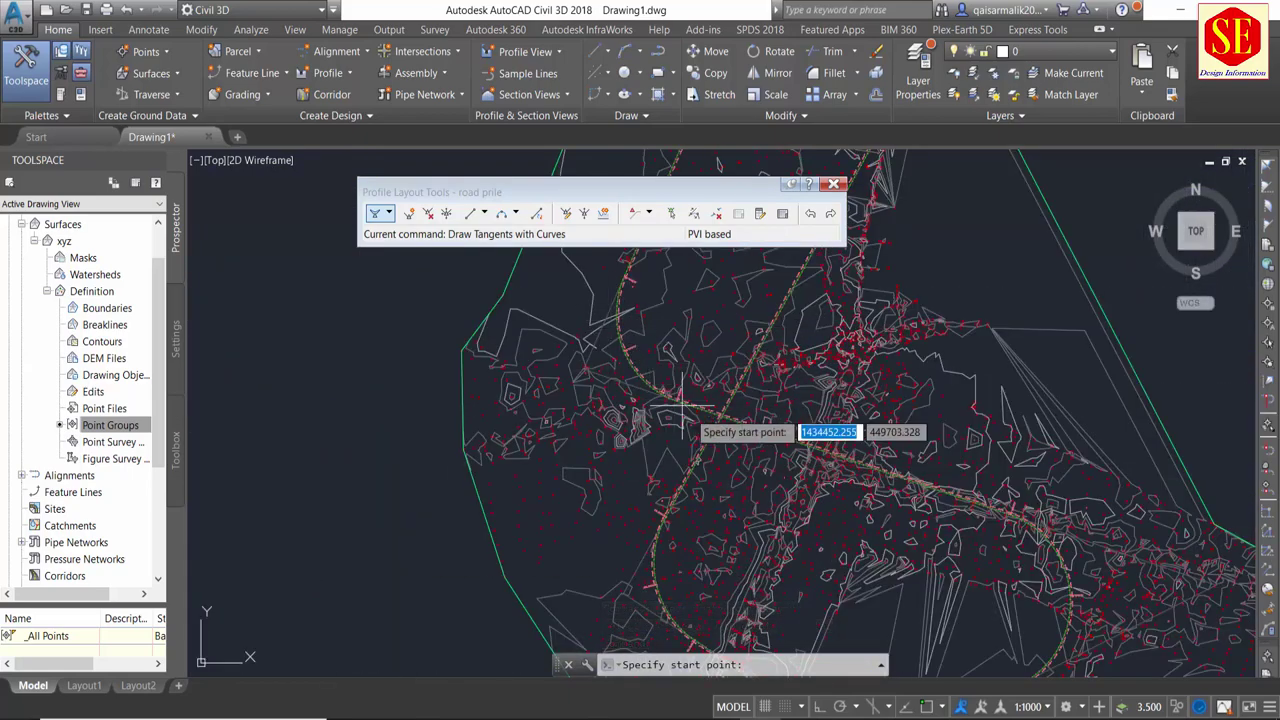
scroll(655, 405, up, 5)
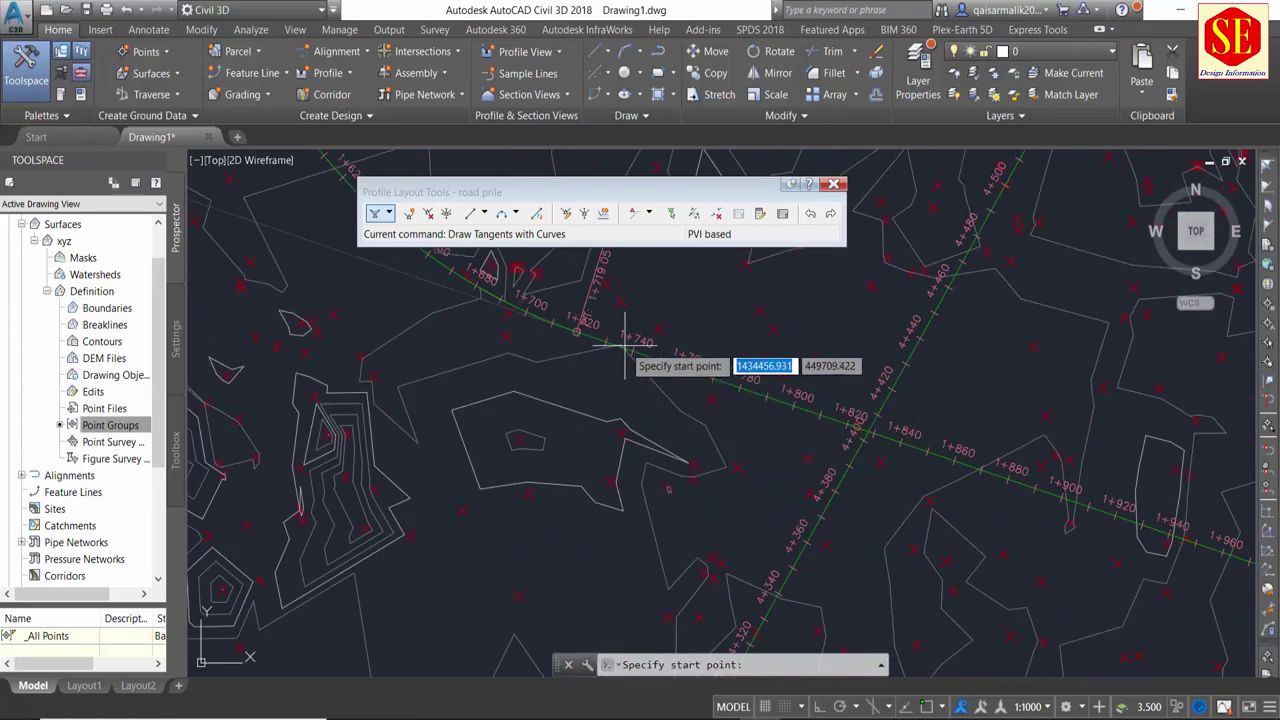
scroll(605, 345, up, 3)
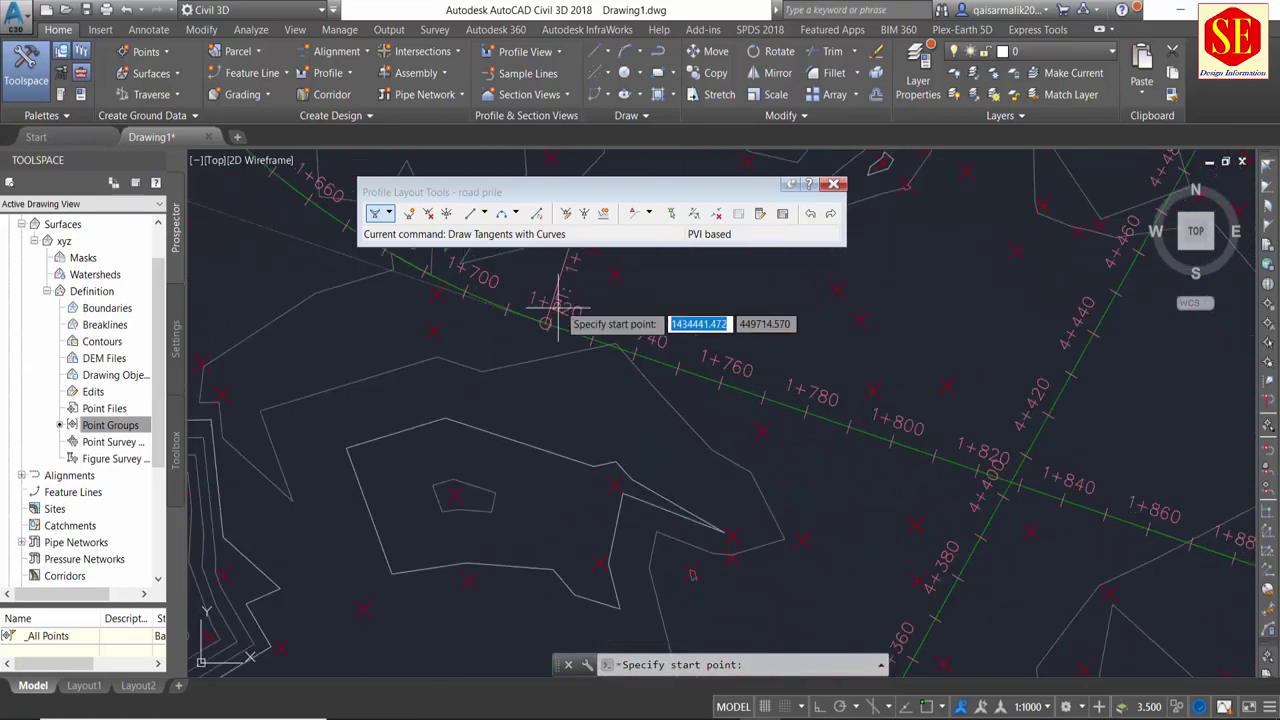
scroll(545, 333, down, 3)
scroll(681, 461, up, 3)
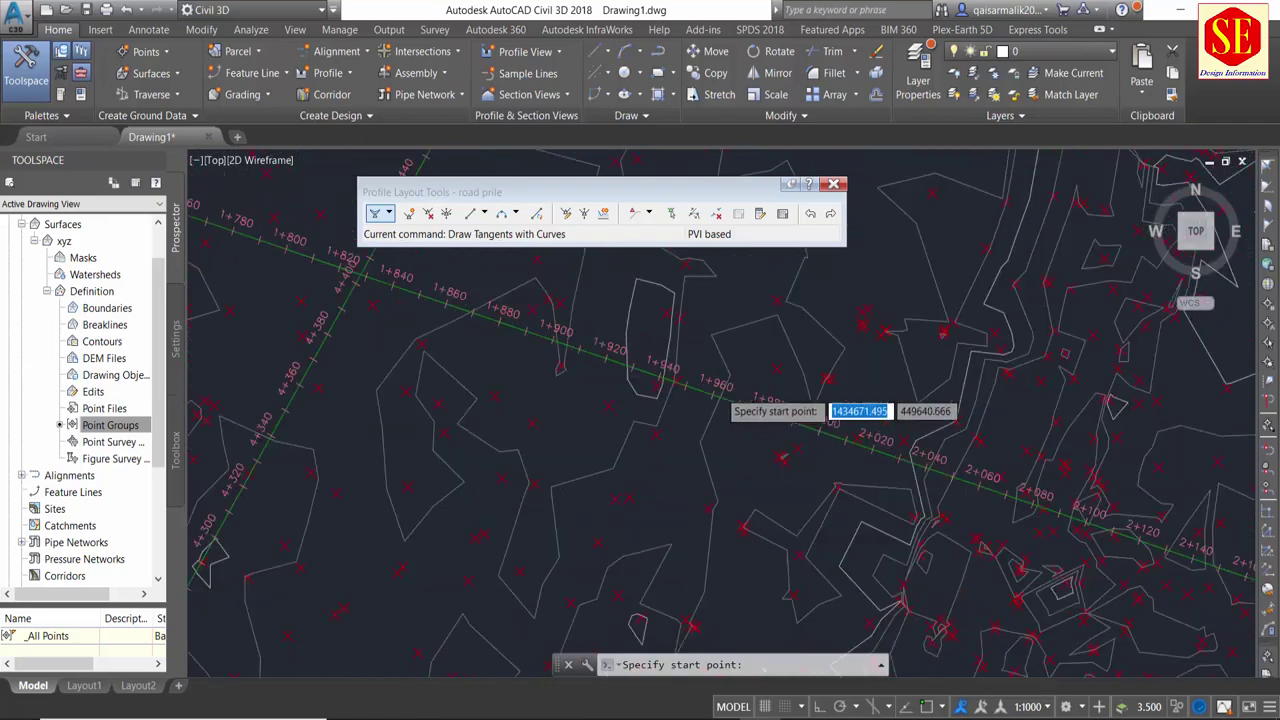
scroll(724, 469, up, 2)
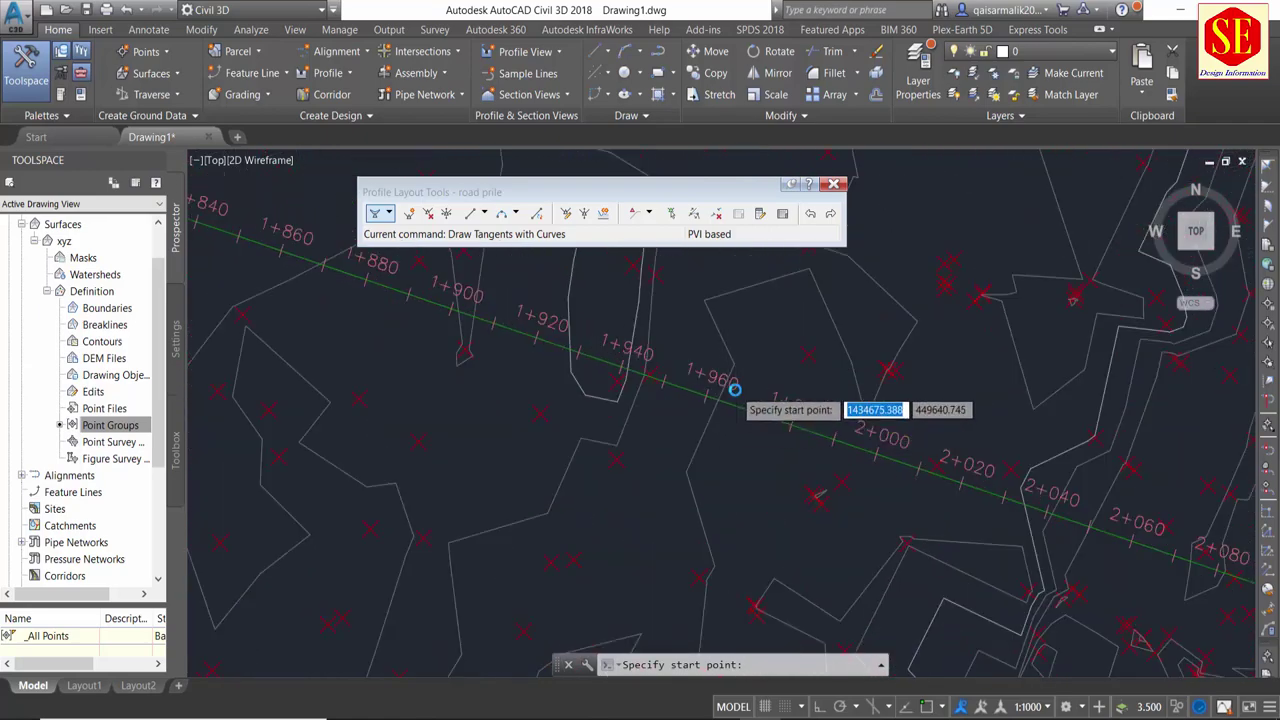
scroll(740, 405, down, 3)
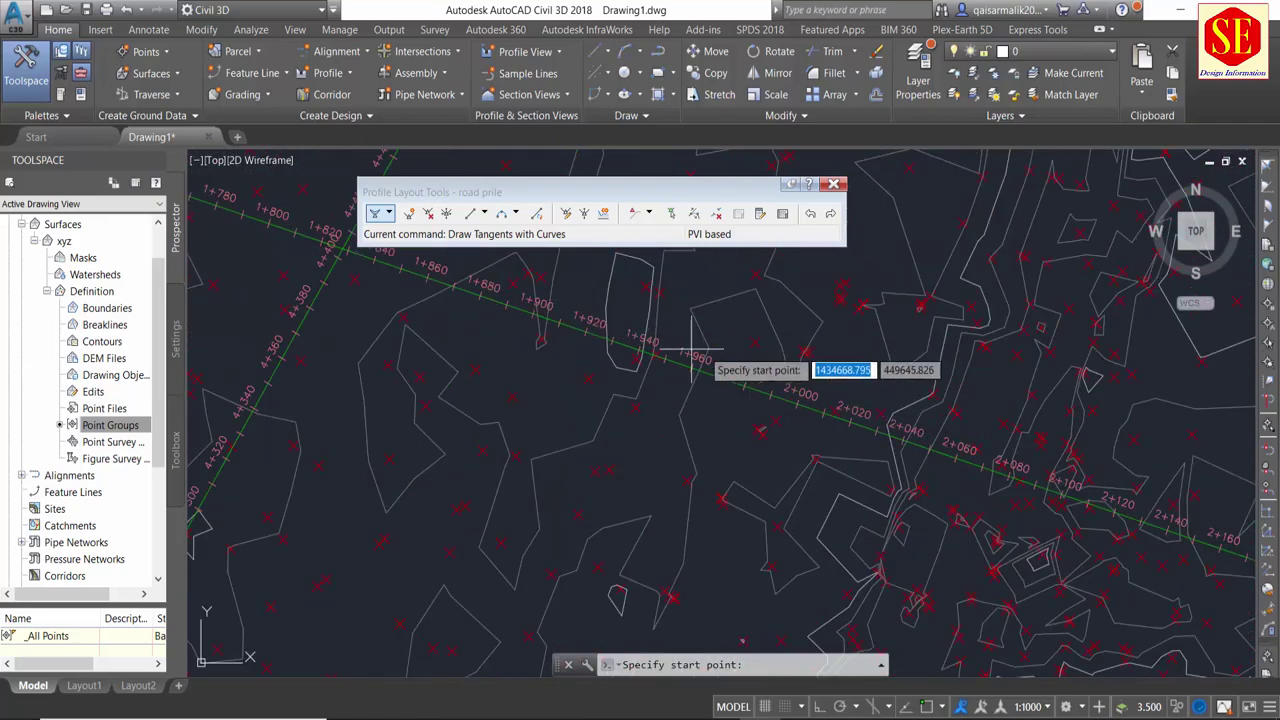
scroll(724, 398, down, 2)
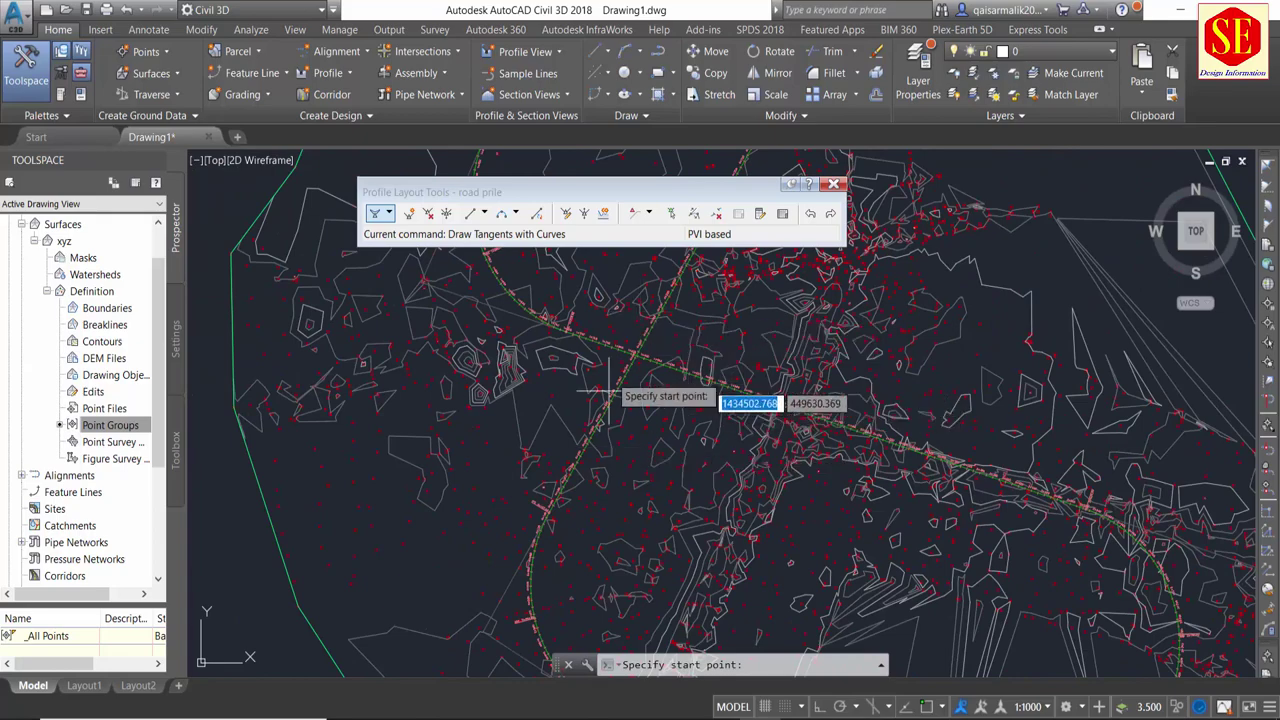
scroll(554, 398, up, 2)
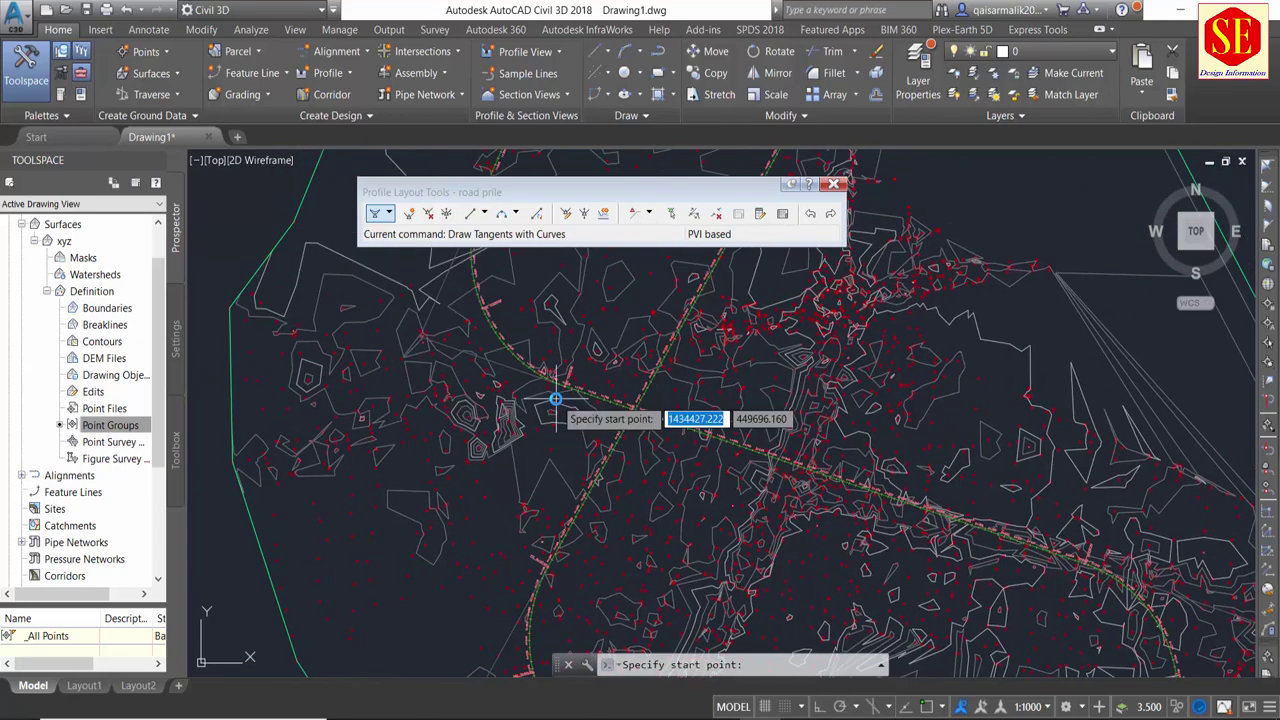
scroll(565, 390, up, 2)
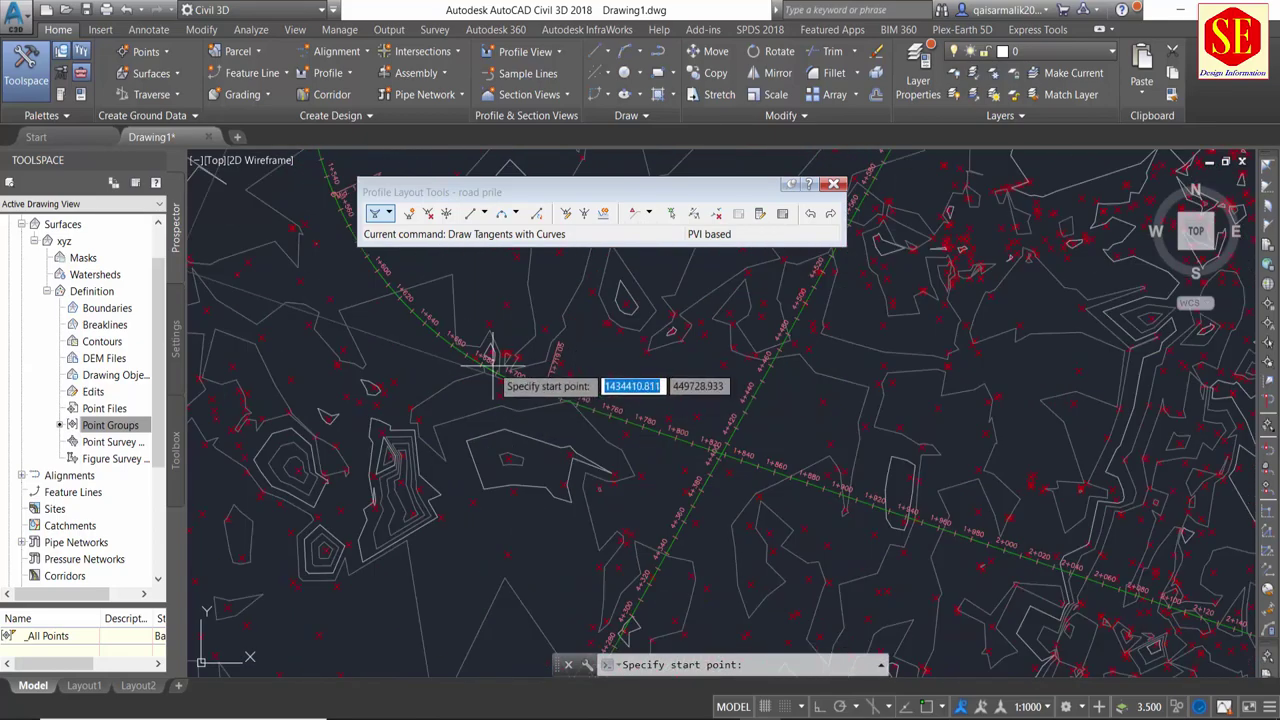
scroll(490, 368, up, 2)
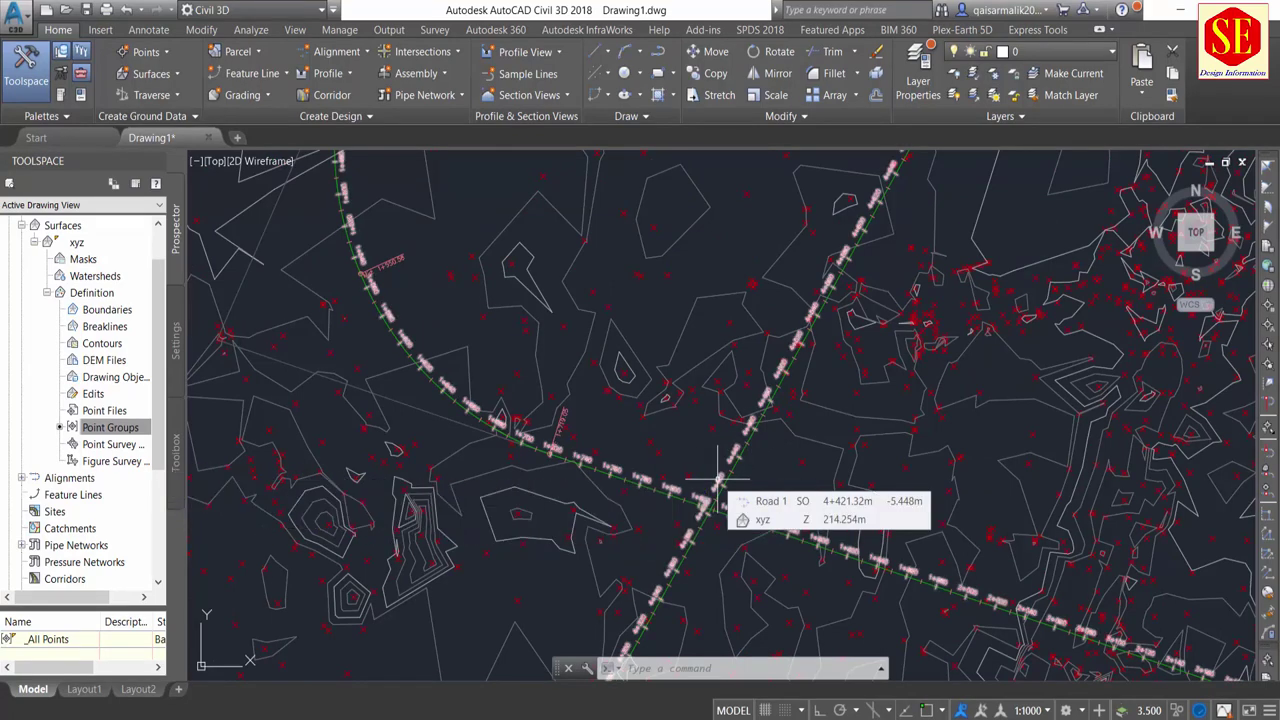
Pan and zoom from the surface plan back to the centred Road 1 profile view grid.
scroll(740, 495, up, 2)
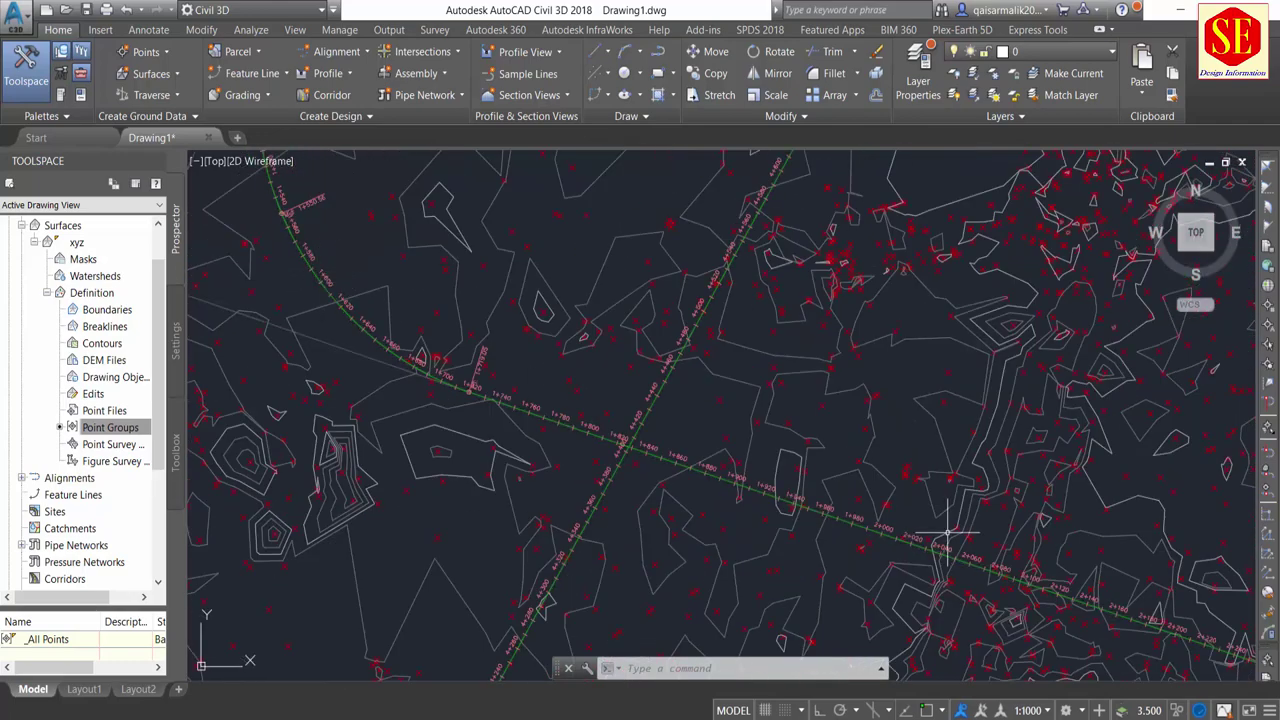
scroll(920, 529, up, 5)
scroll(740, 462, down, 5)
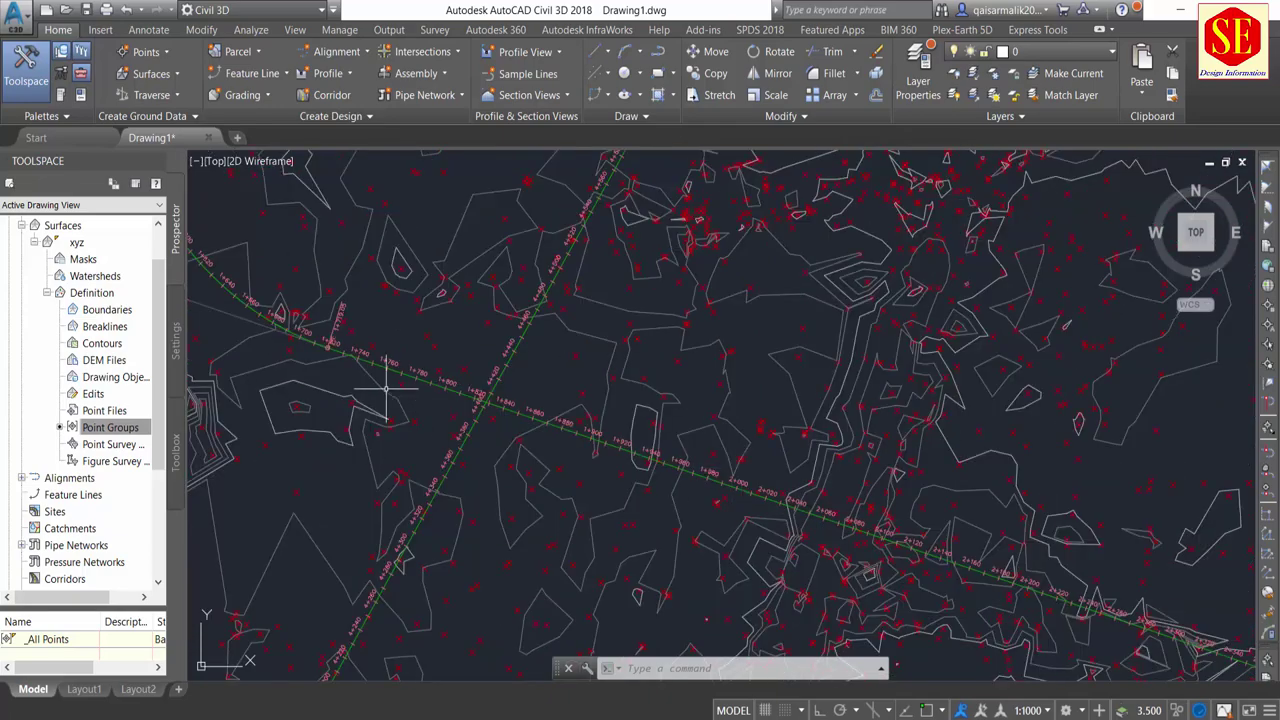
scroll(596, 382, down, 2)
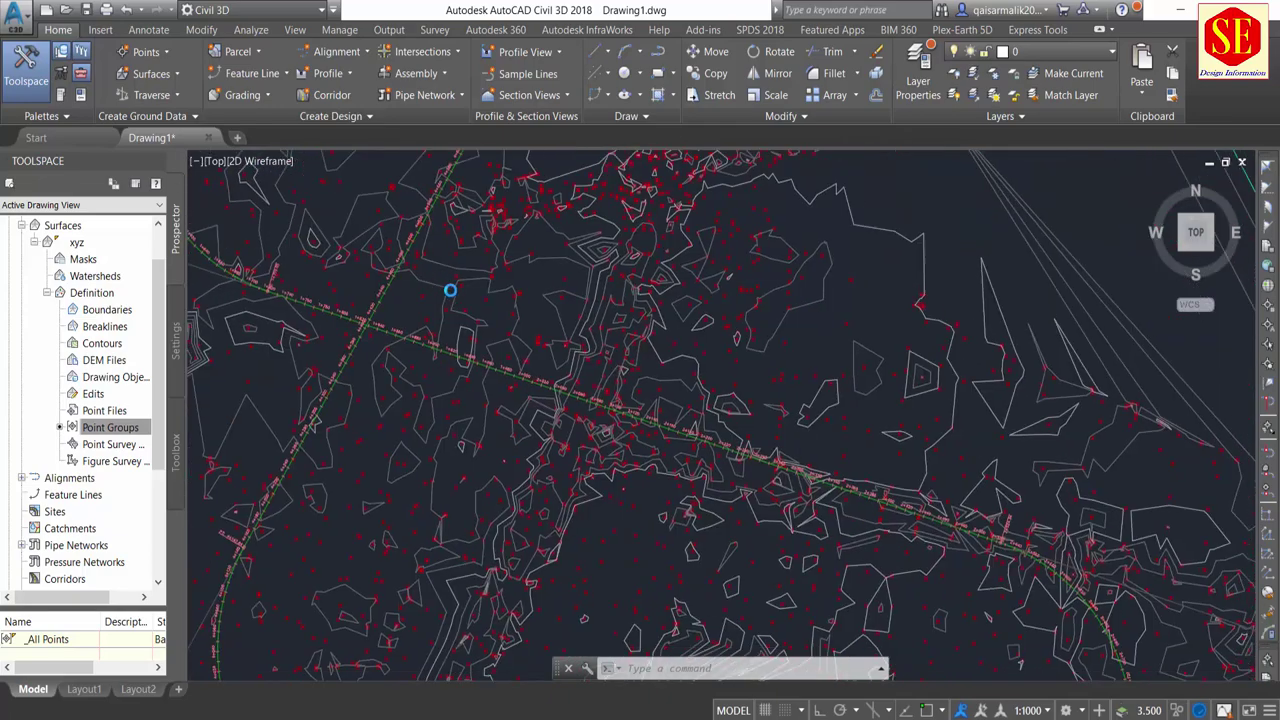
scroll(449, 288, down, 5)
middle_drag(905, 485, 586, 351)
middle_drag(886, 516, 520, 481)
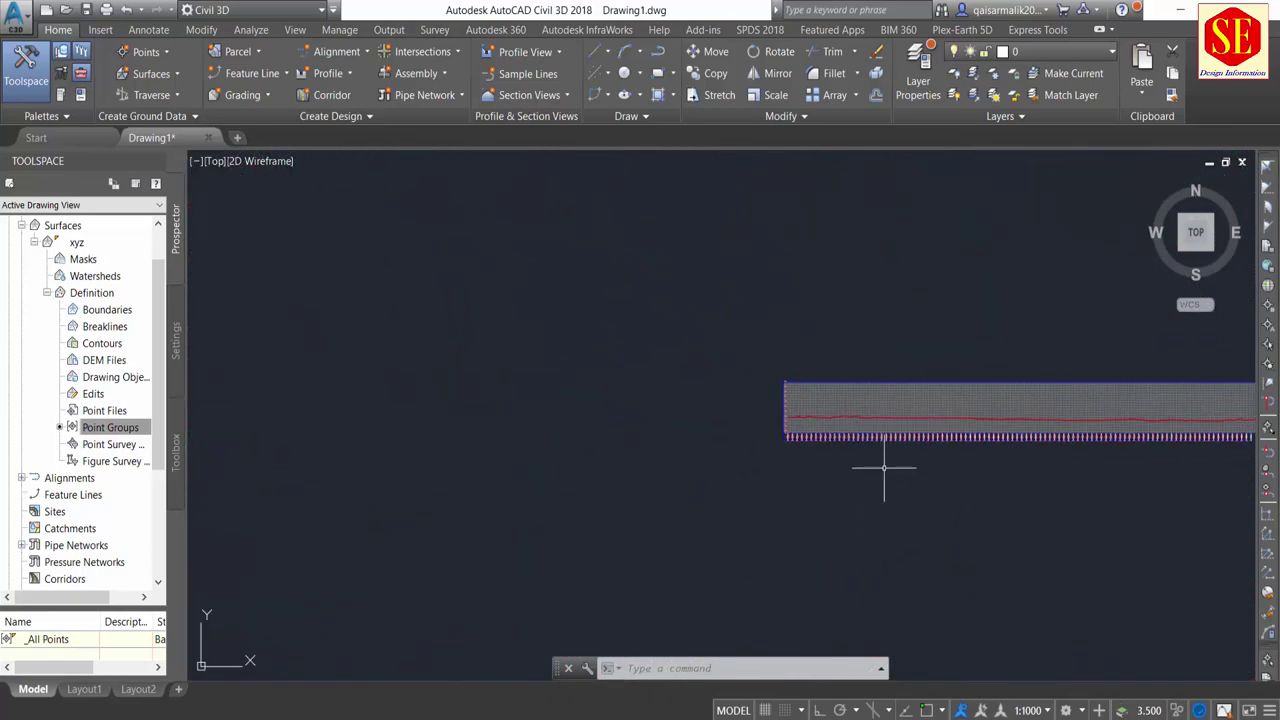
scroll(843, 386, up, 4)
middle_drag(843, 386, 595, 463)
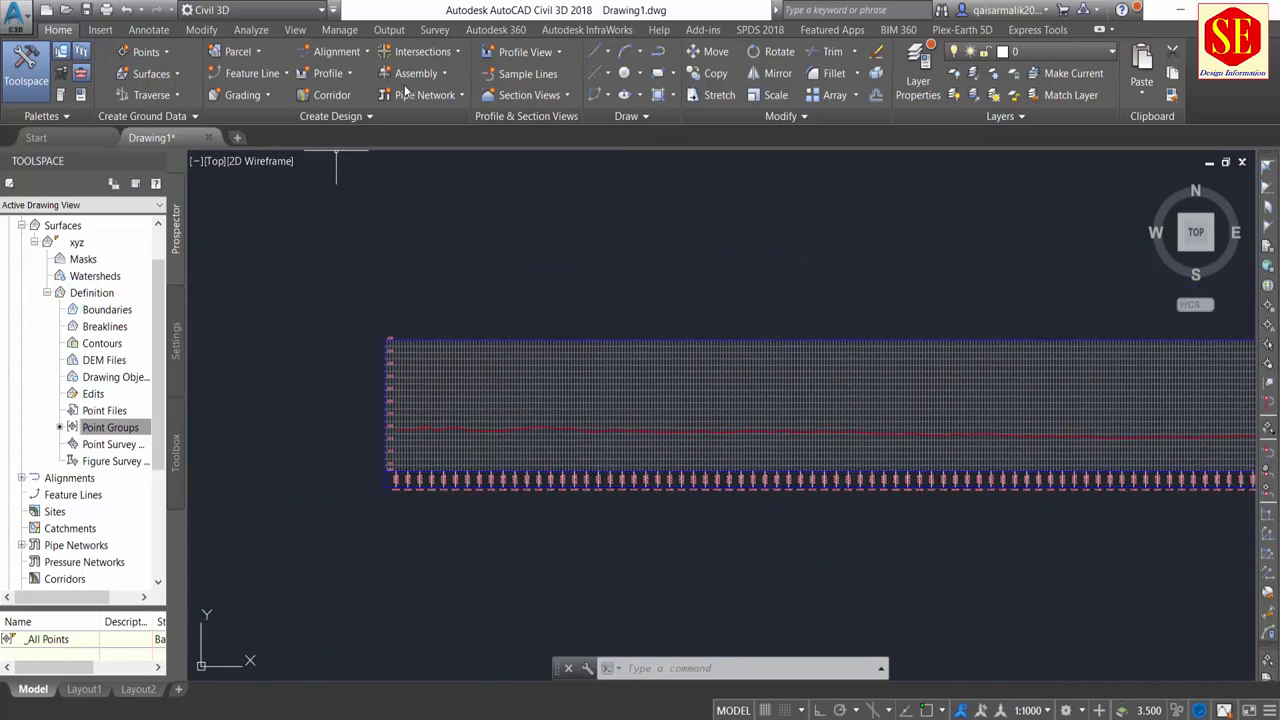
Create a design profile named 'Profile road1' in the Road 1 profile view, reviewing its design criteria.
click(349, 76)
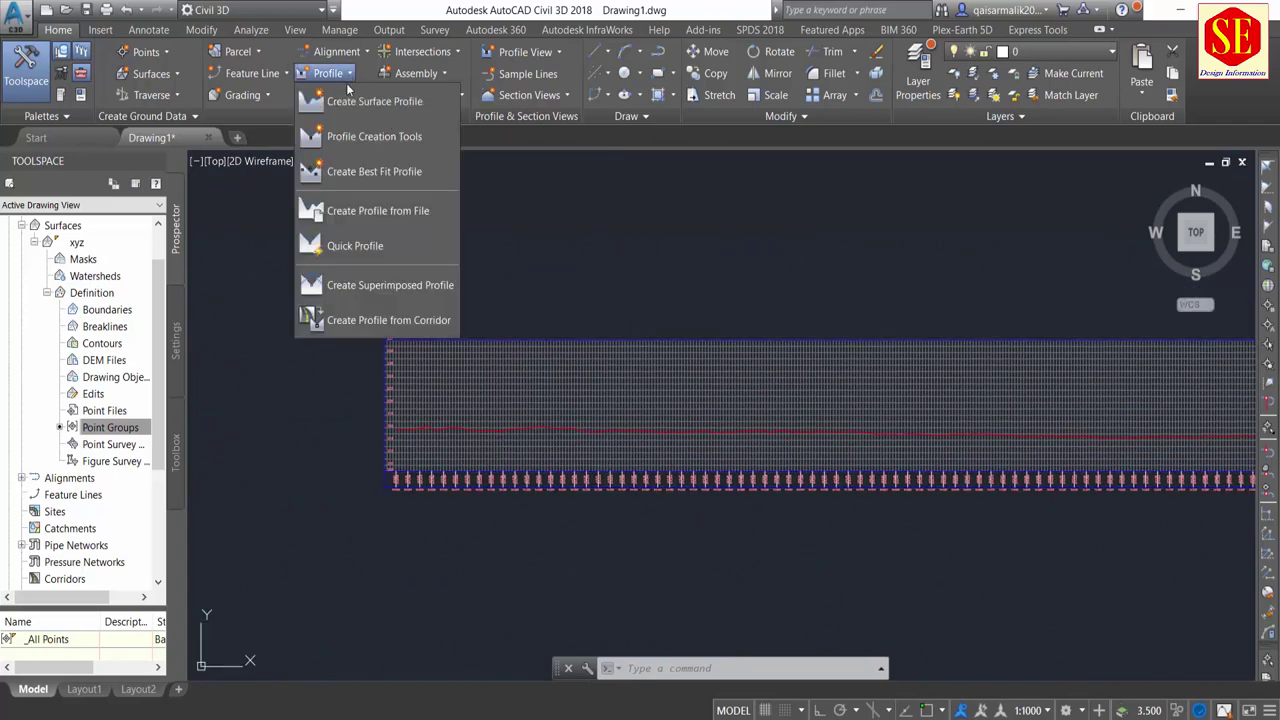
click(344, 140)
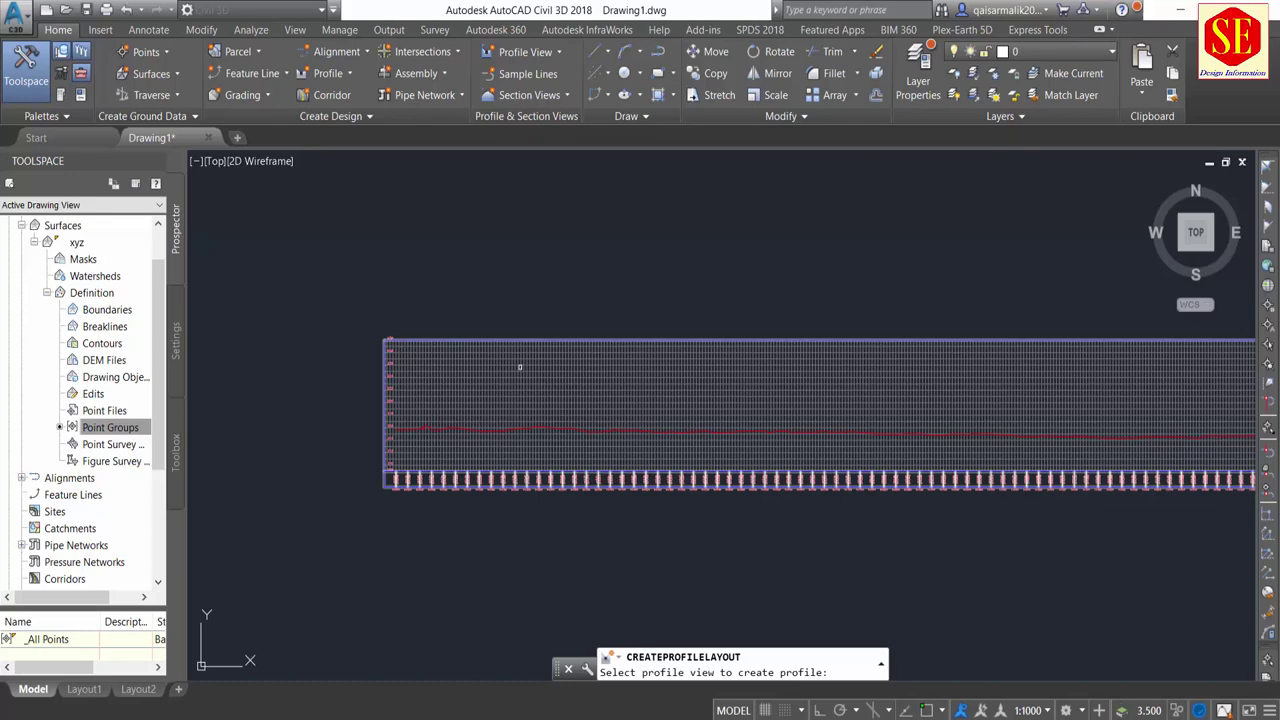
click(519, 367)
click(631, 224)
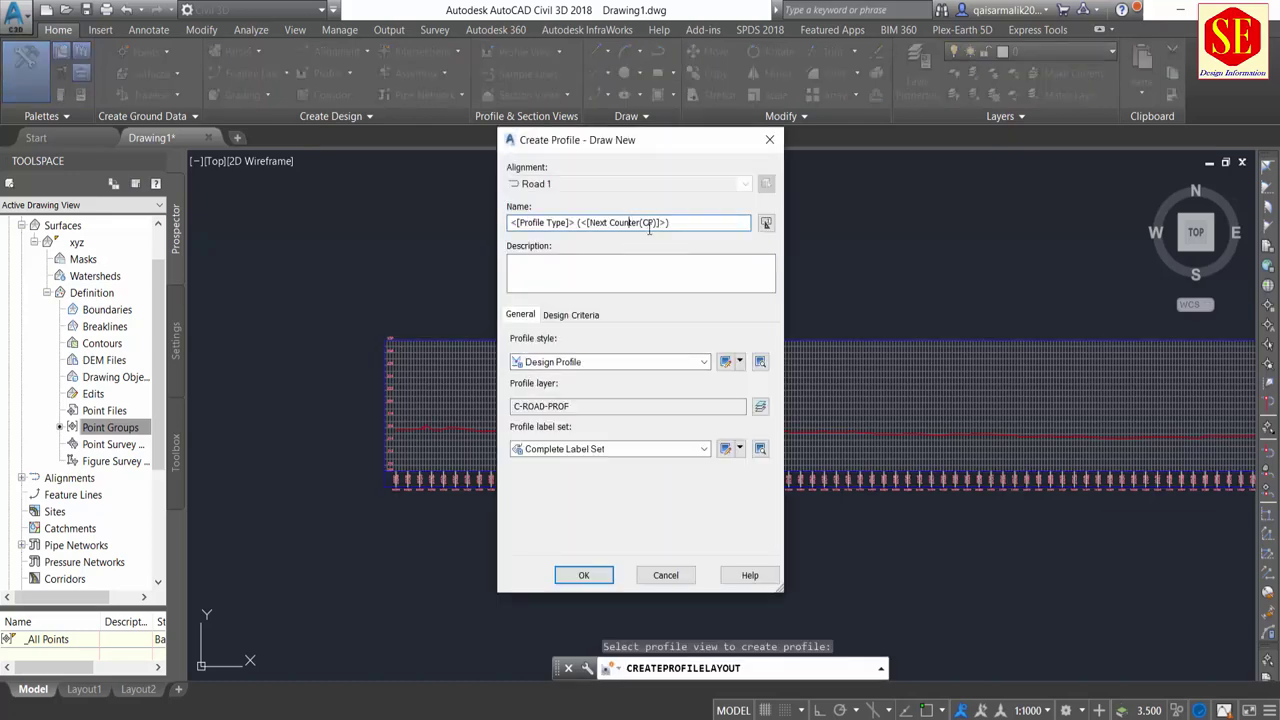
drag(680, 222, 355, 236)
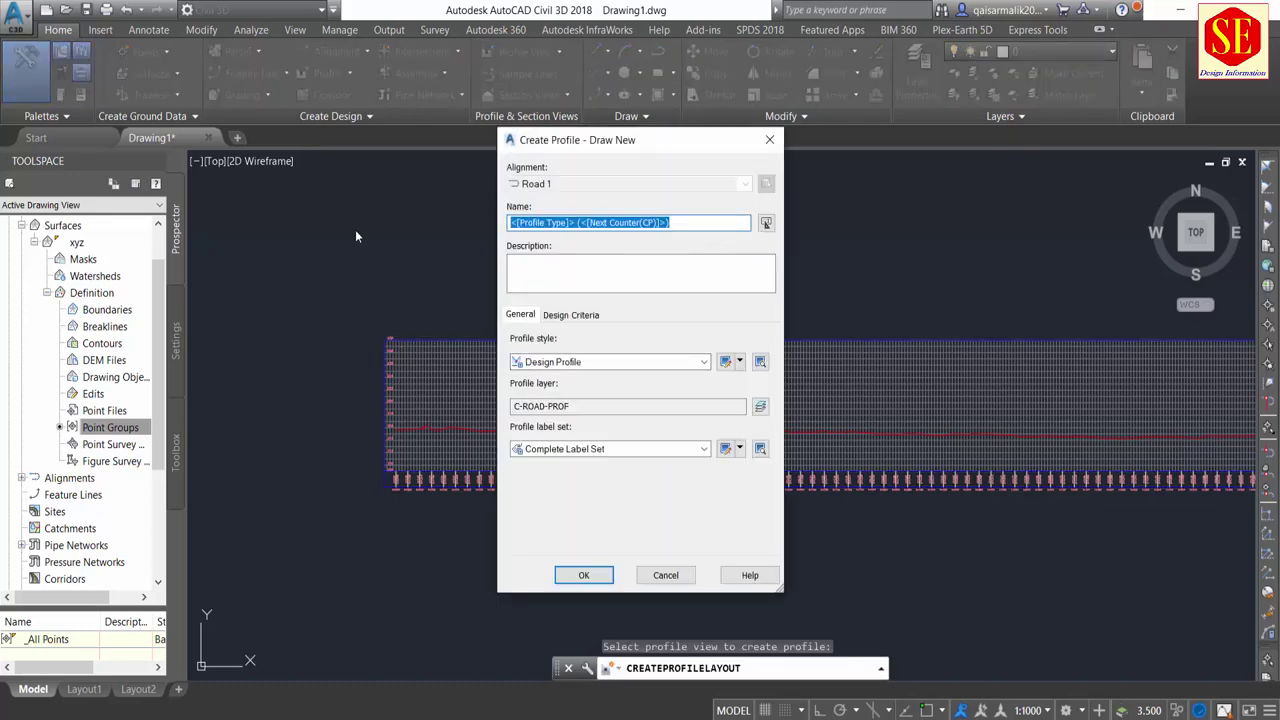
text(Pr)
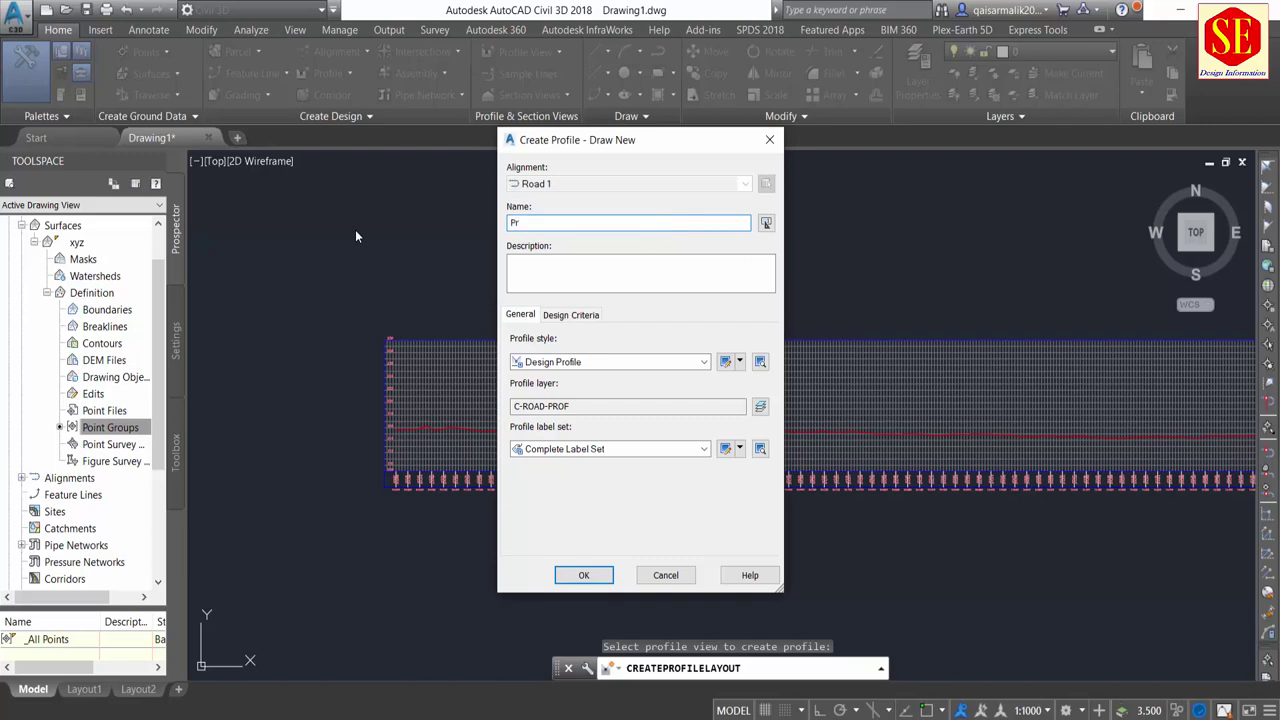
text(ofile r)
text(oad1)
click(556, 313)
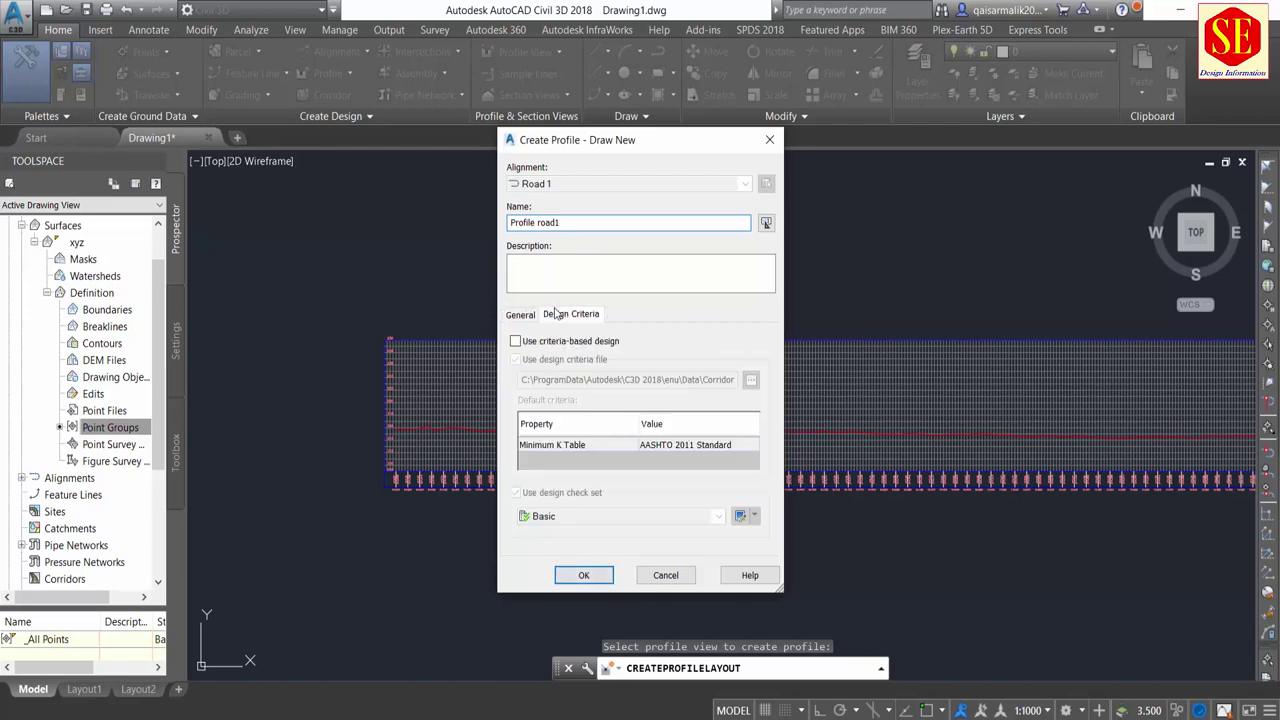
click(521, 316)
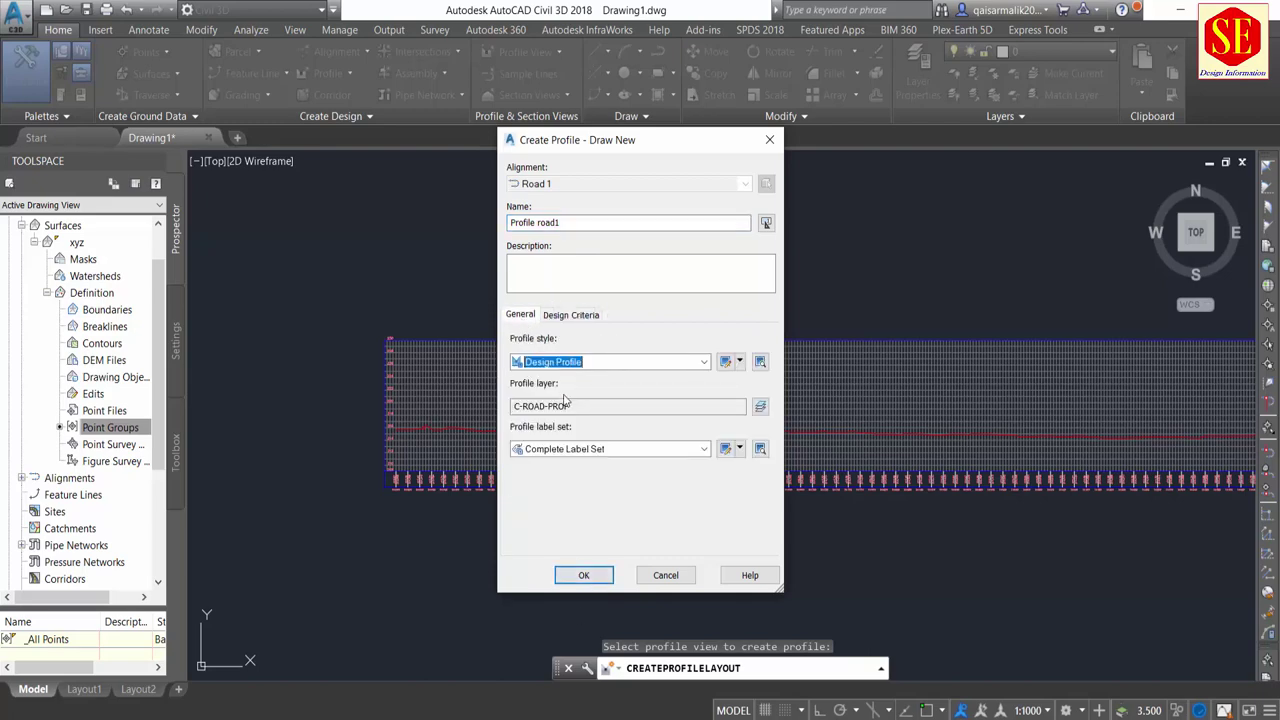
click(583, 576)
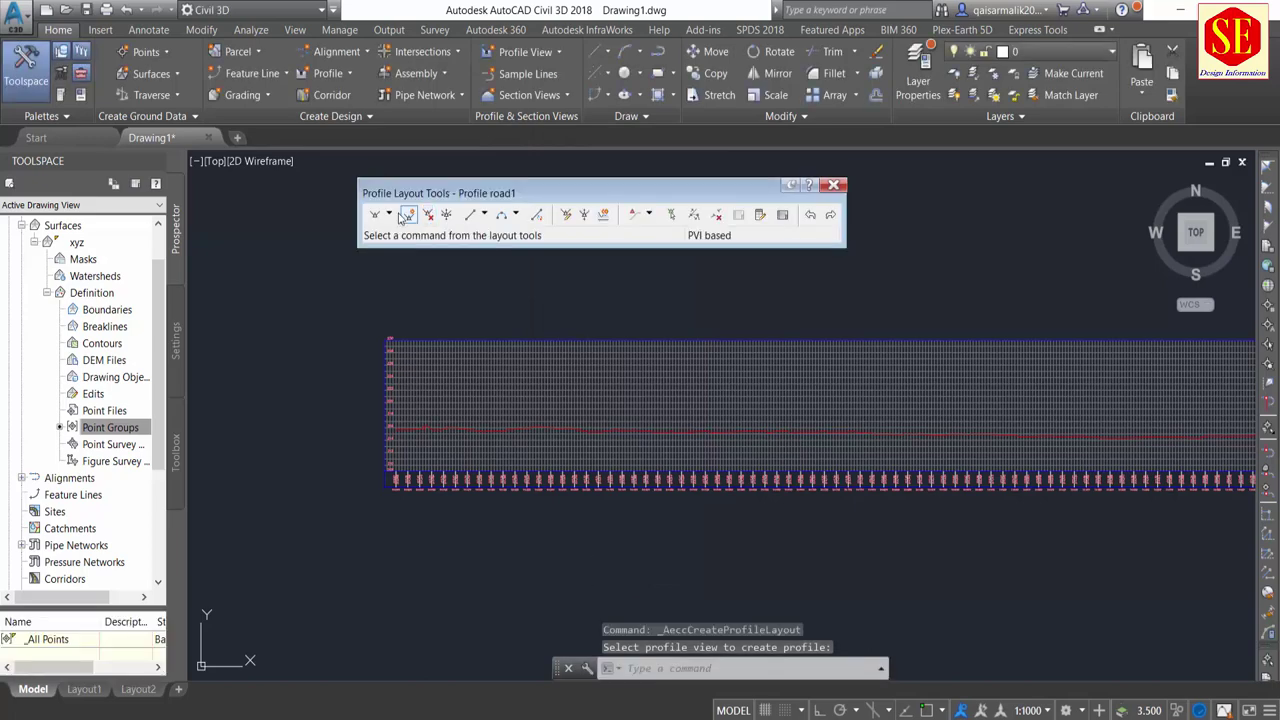
Start Draw Tangents With Curves and place Profile road1's start point at the left of the view.
click(390, 215)
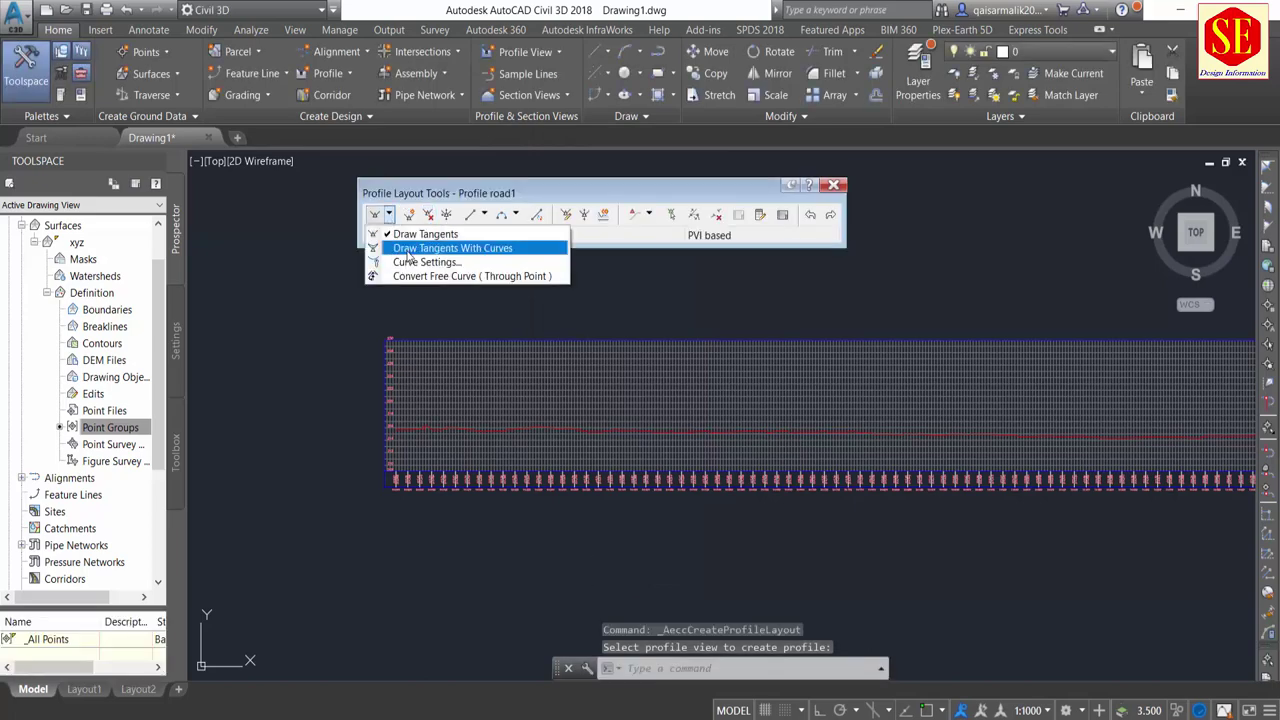
click(407, 250)
scroll(410, 368, up, 3)
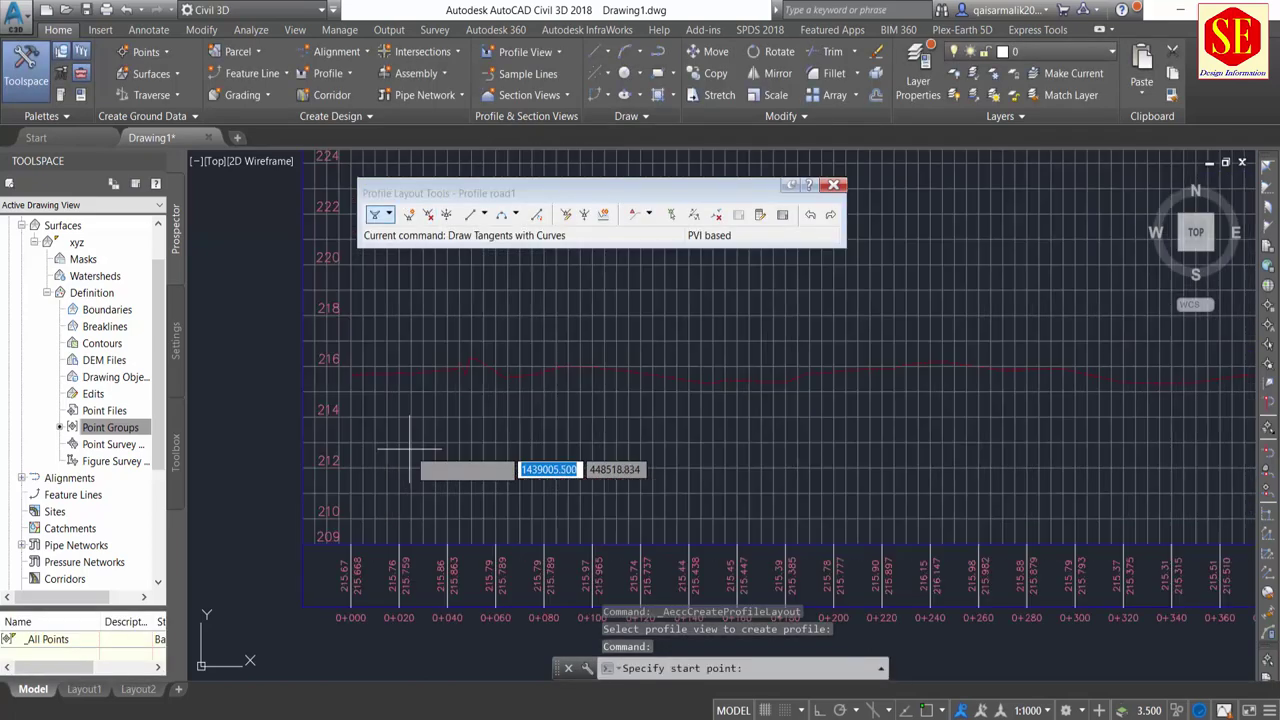
scroll(370, 350, up, 3)
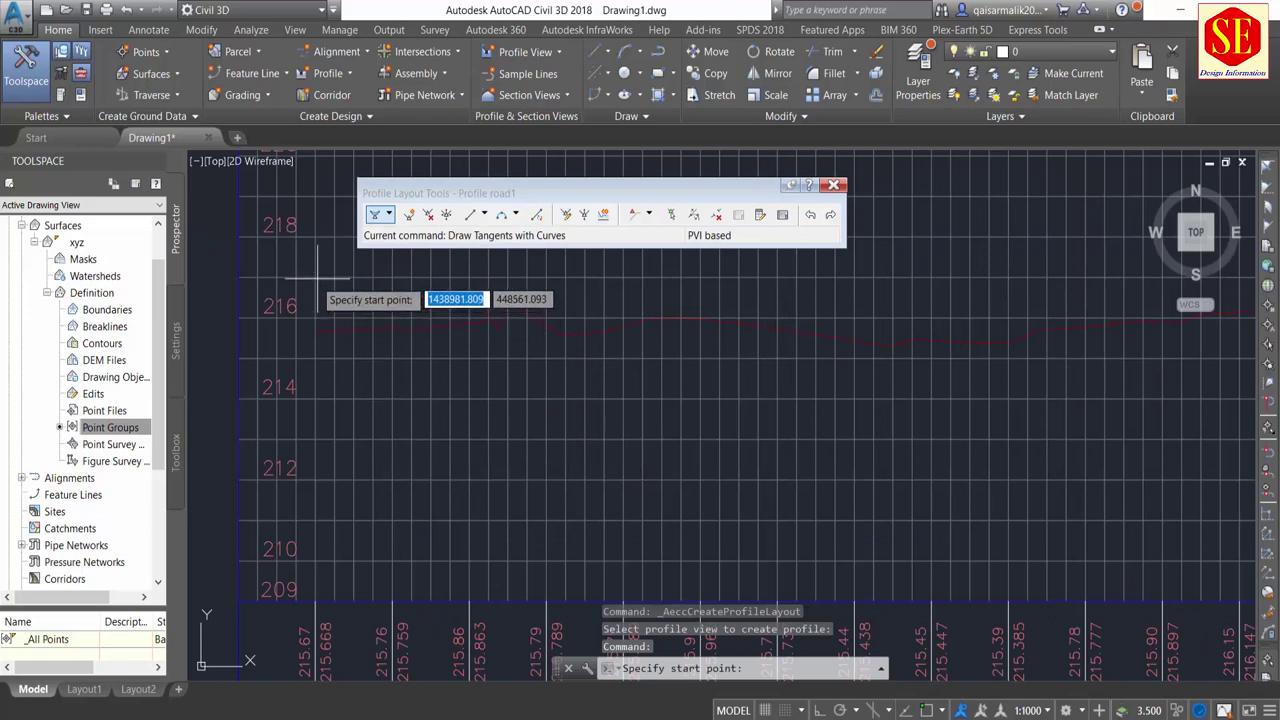
scroll(300, 280, down, 2)
scroll(540, 345, down, 2)
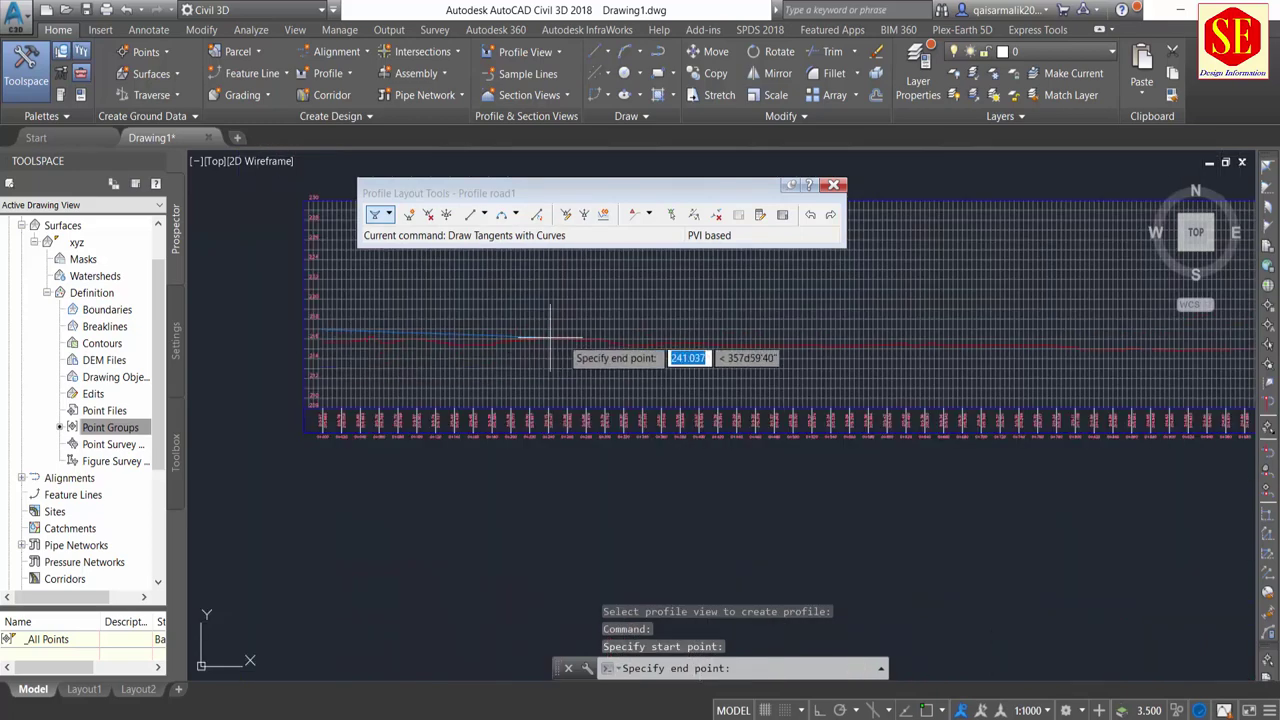
scroll(464, 433, up, 3)
click(464, 433)
middle_drag(970, 430, 470, 455)
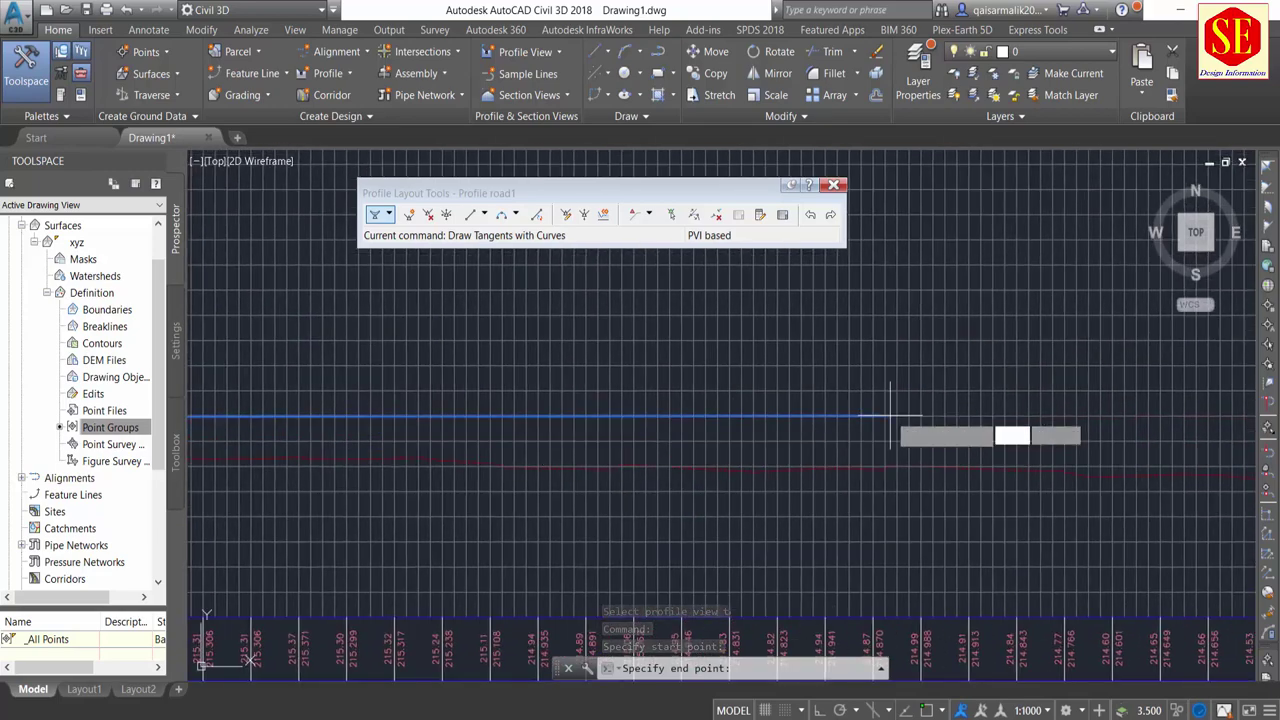
scroll(705, 425, down, 1)
scroll(900, 380, down, 1)
scroll(815, 470, up, 2)
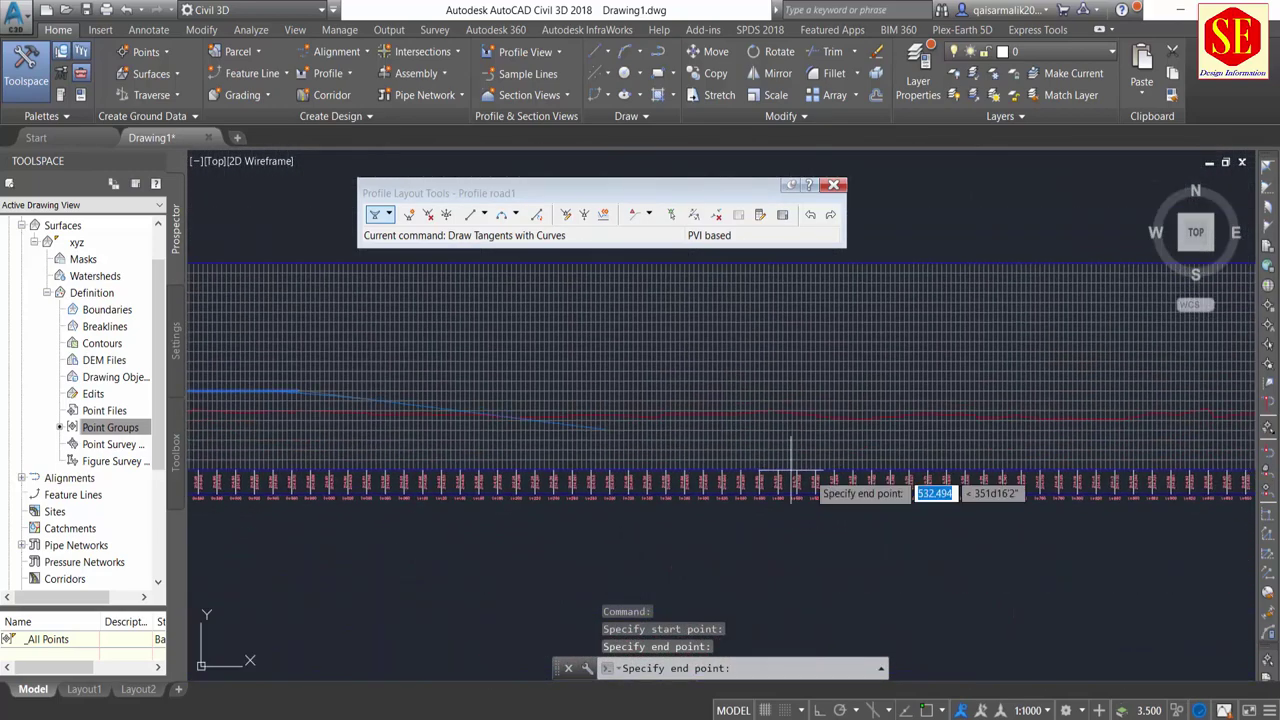
scroll(830, 470, up, 2)
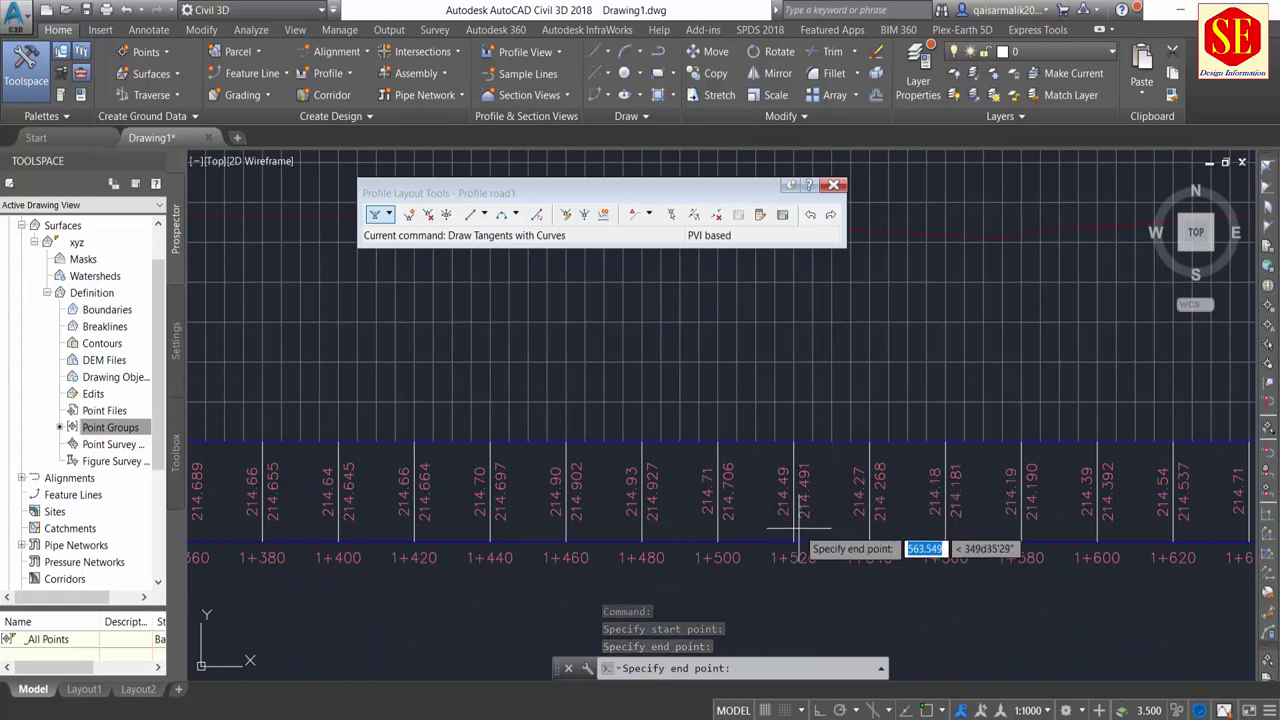
scroll(785, 530, down, 2)
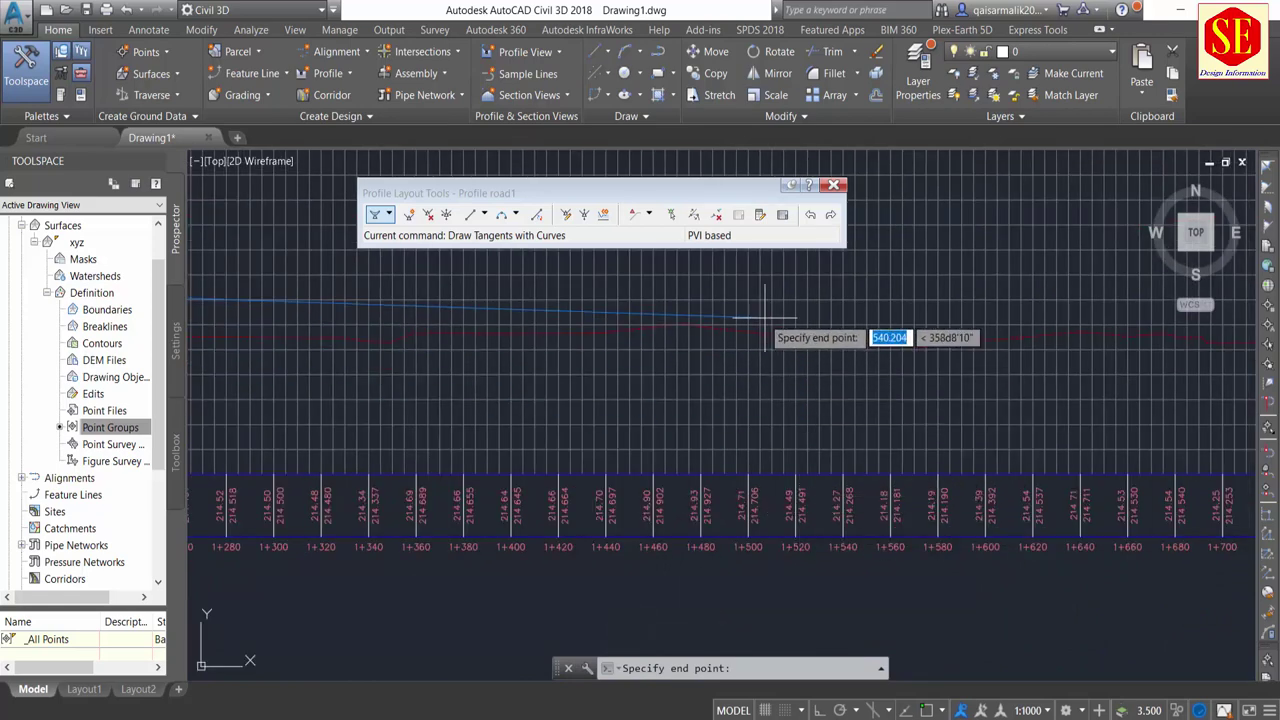
Place PVIs along the flat tangent, rising grade, crest and descending grade.
click(735, 287)
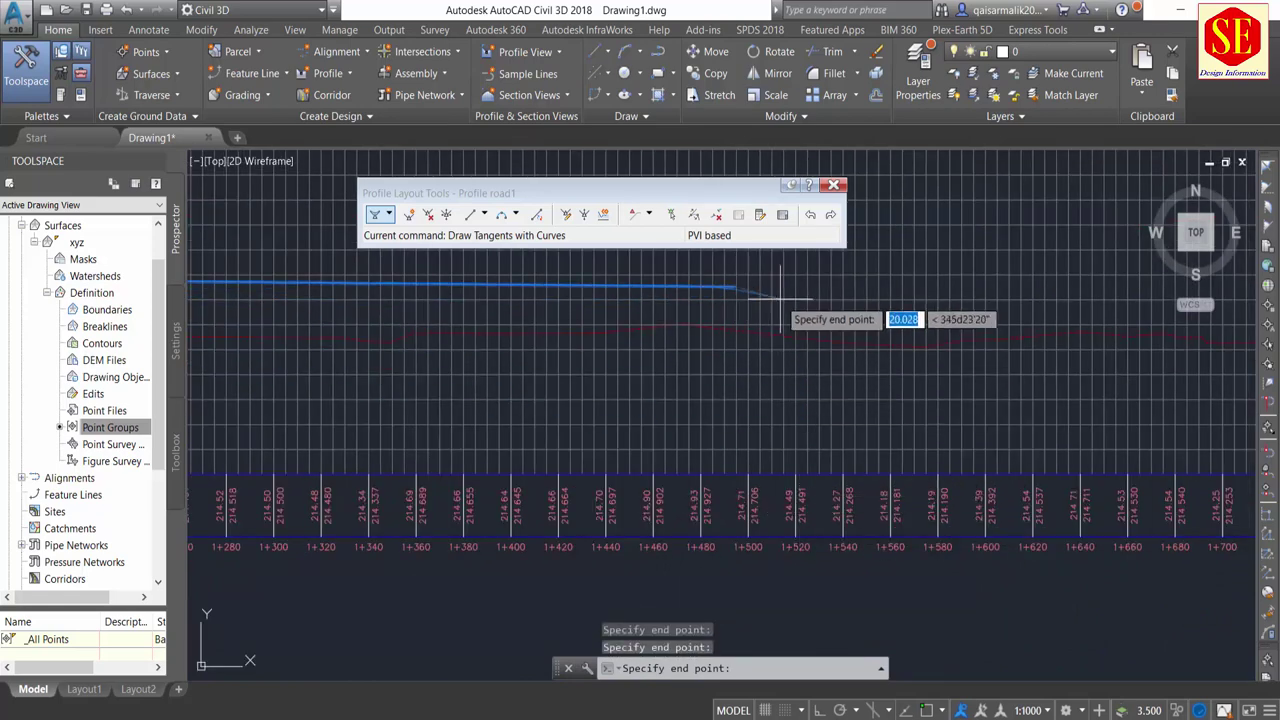
middle_drag(775, 301, 423, 443)
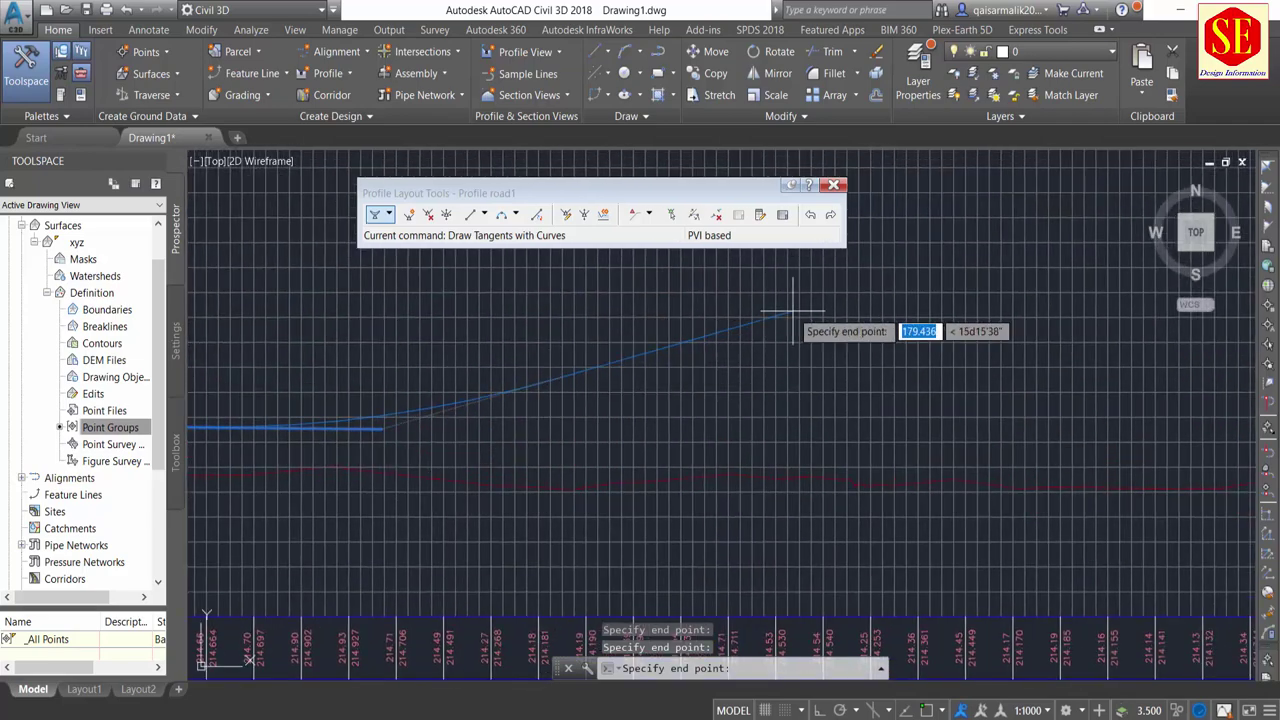
scroll(793, 309, down, 3)
scroll(793, 309, up, 2)
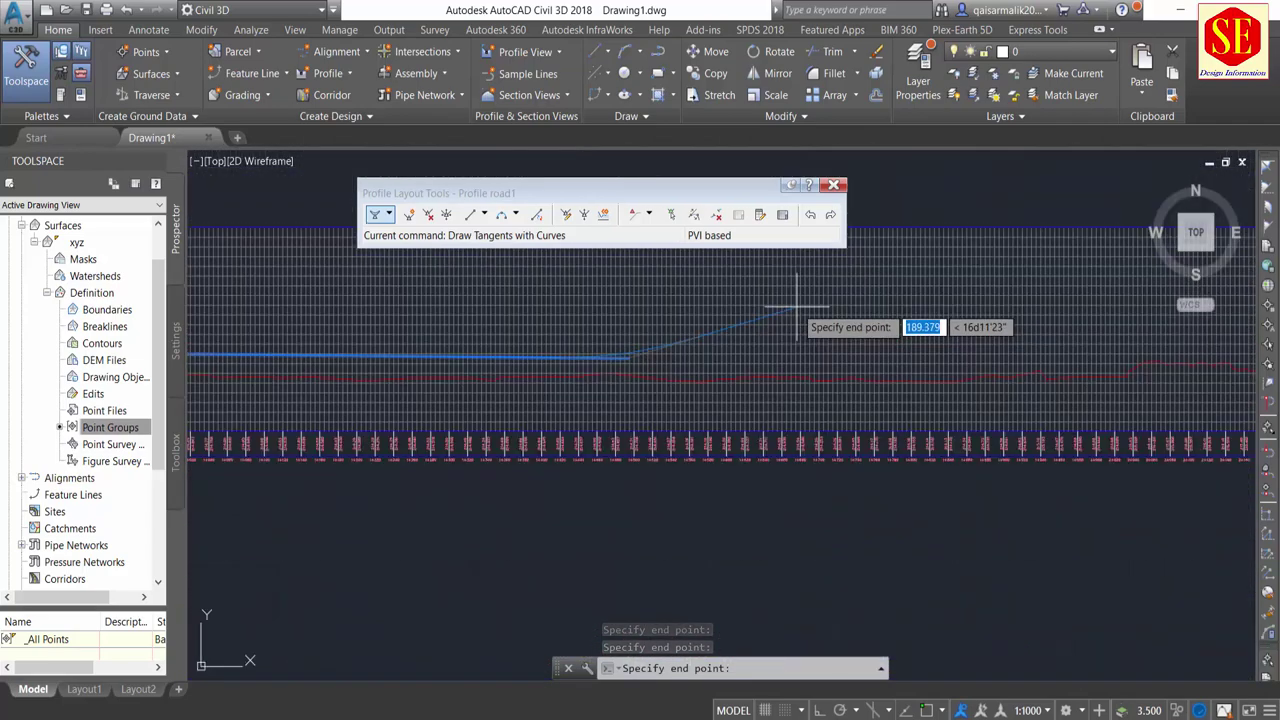
click(830, 298)
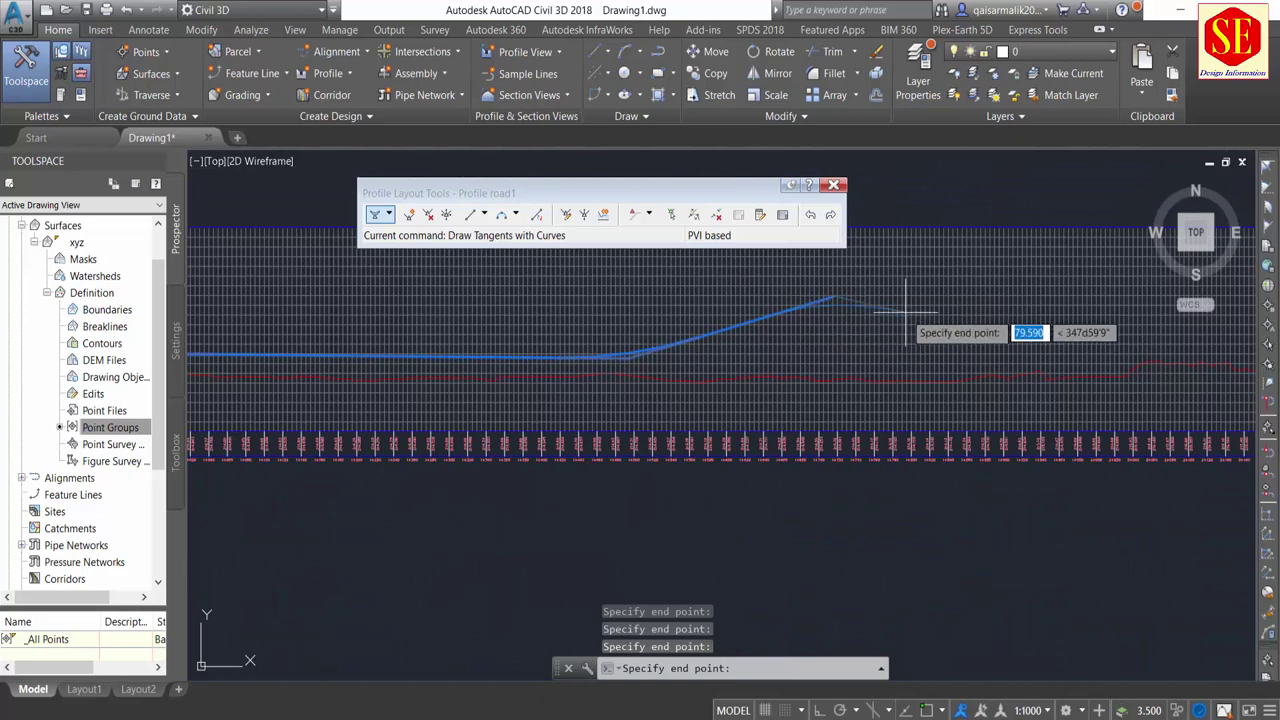
middle_drag(955, 300, 703, 343)
scroll(788, 339, up, 2)
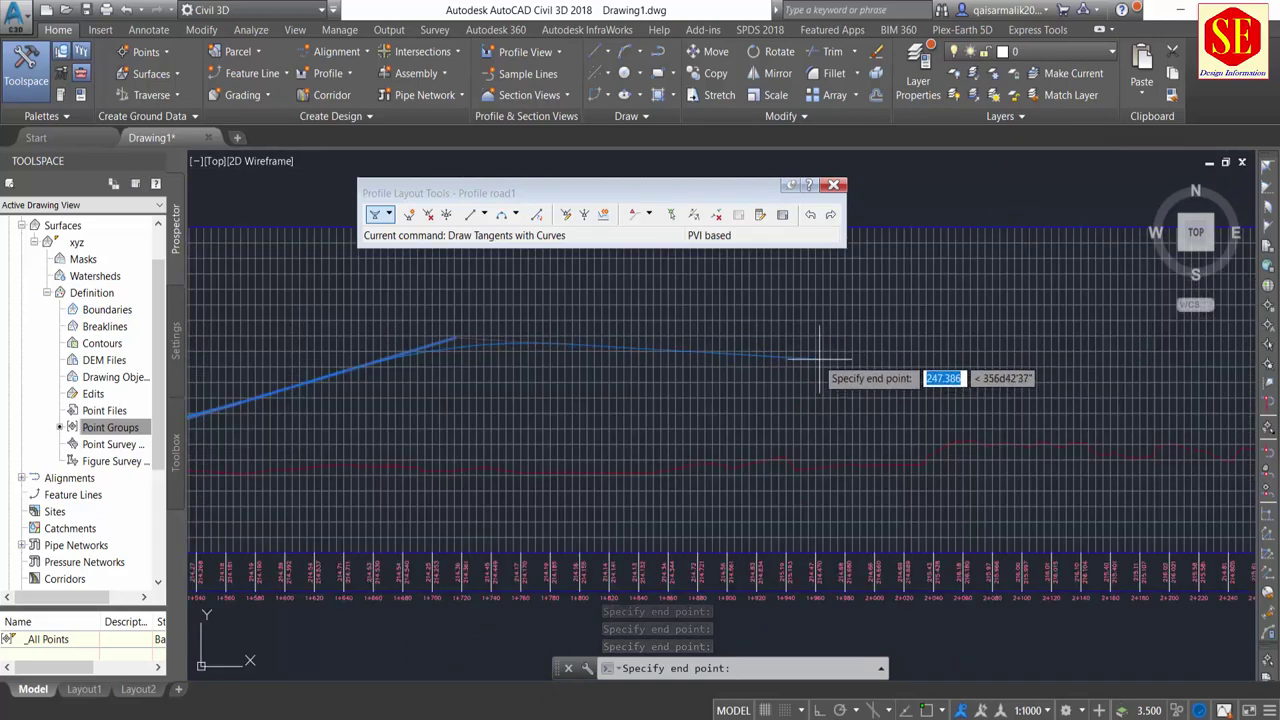
click(738, 341)
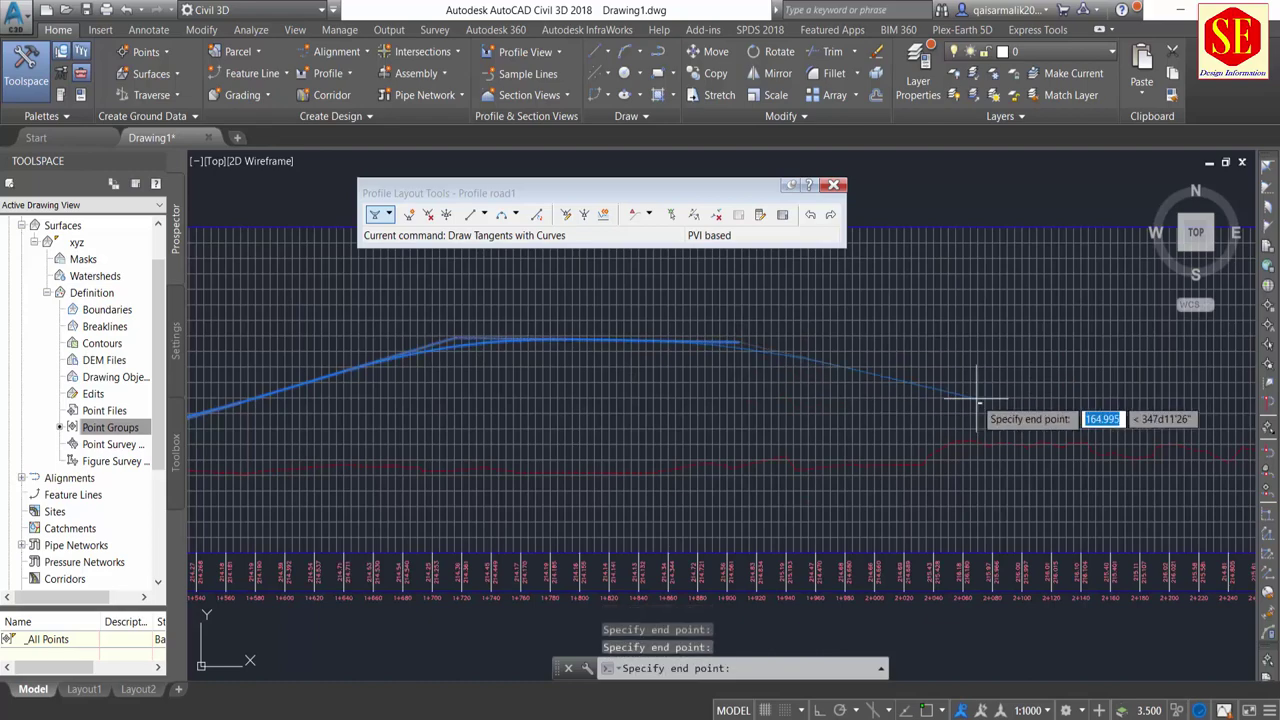
click(1036, 402)
Add the final PVI at the right end of the profile view and end the layout.
mouse_move(1046, 400)
middle_down()
mouse_move(770, 408)
mouse_move(508, 446)
middle_up()
scroll(666, 443, down, 1)
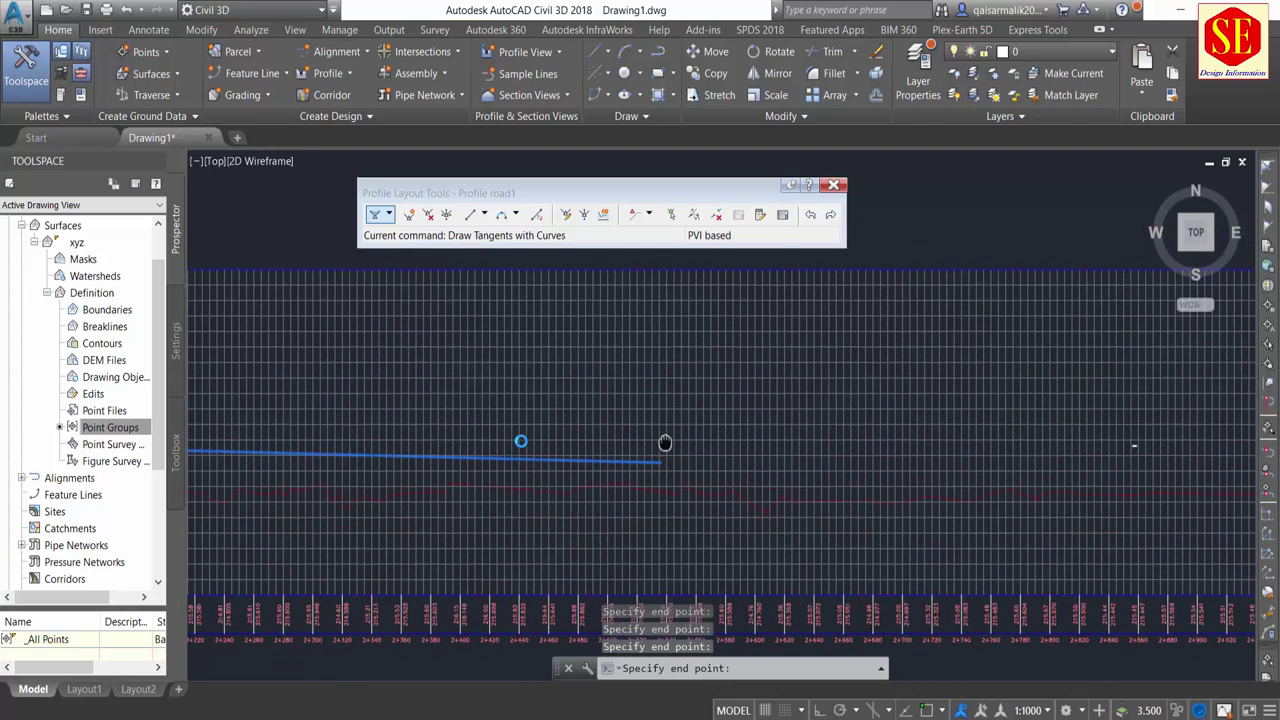
scroll(800, 446, down, 1)
scroll(1000, 452, down, 1)
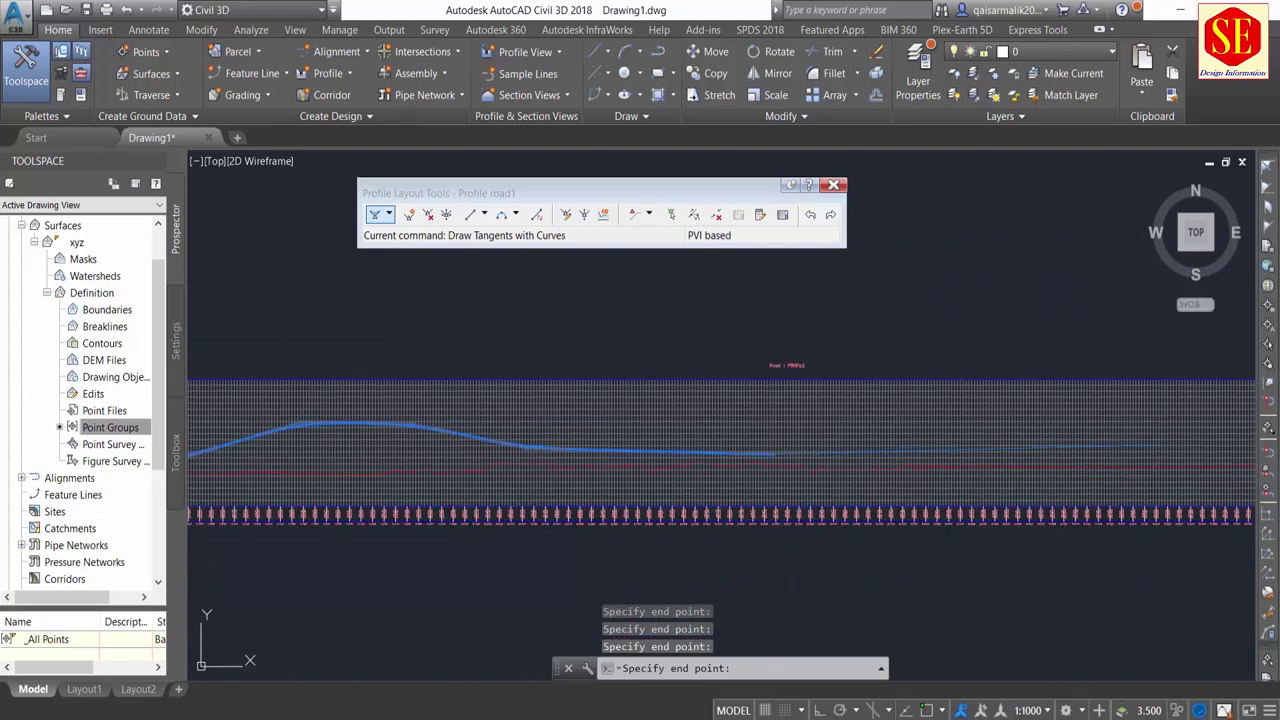
middle_drag(1233, 443, 666, 391)
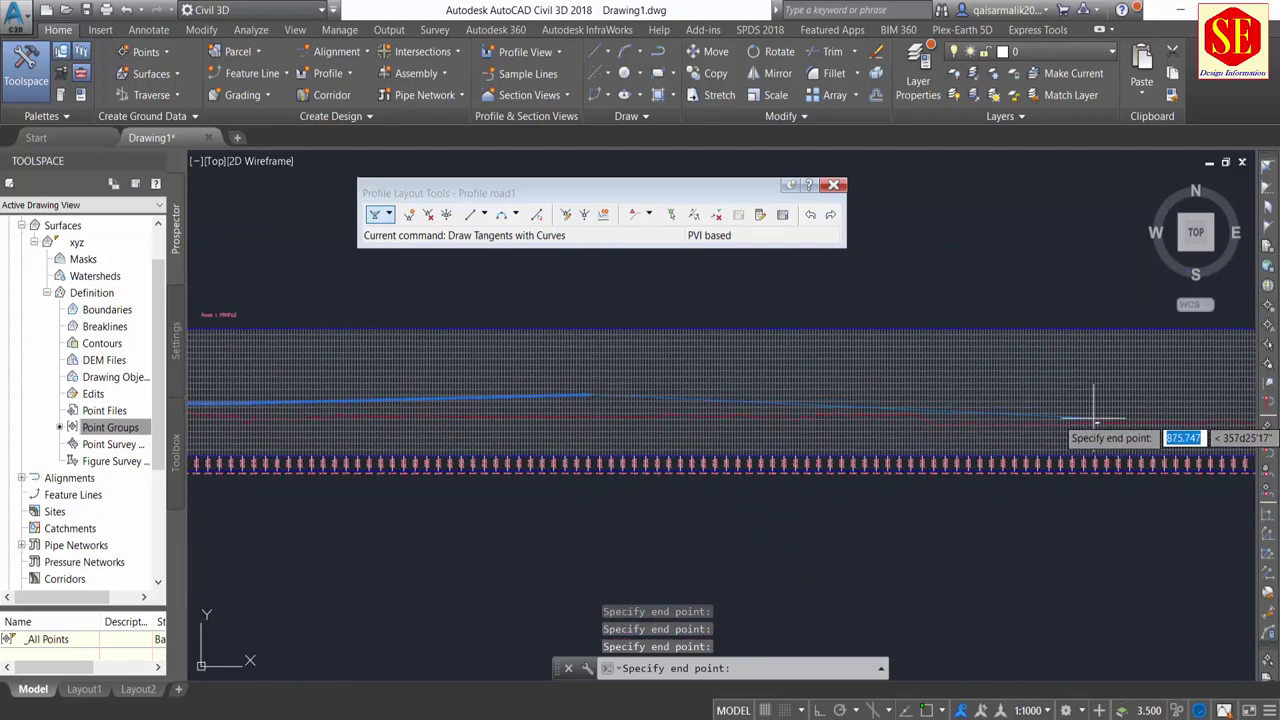
middle_drag(1088, 386, 1022, 428)
scroll(1022, 428, up, 3)
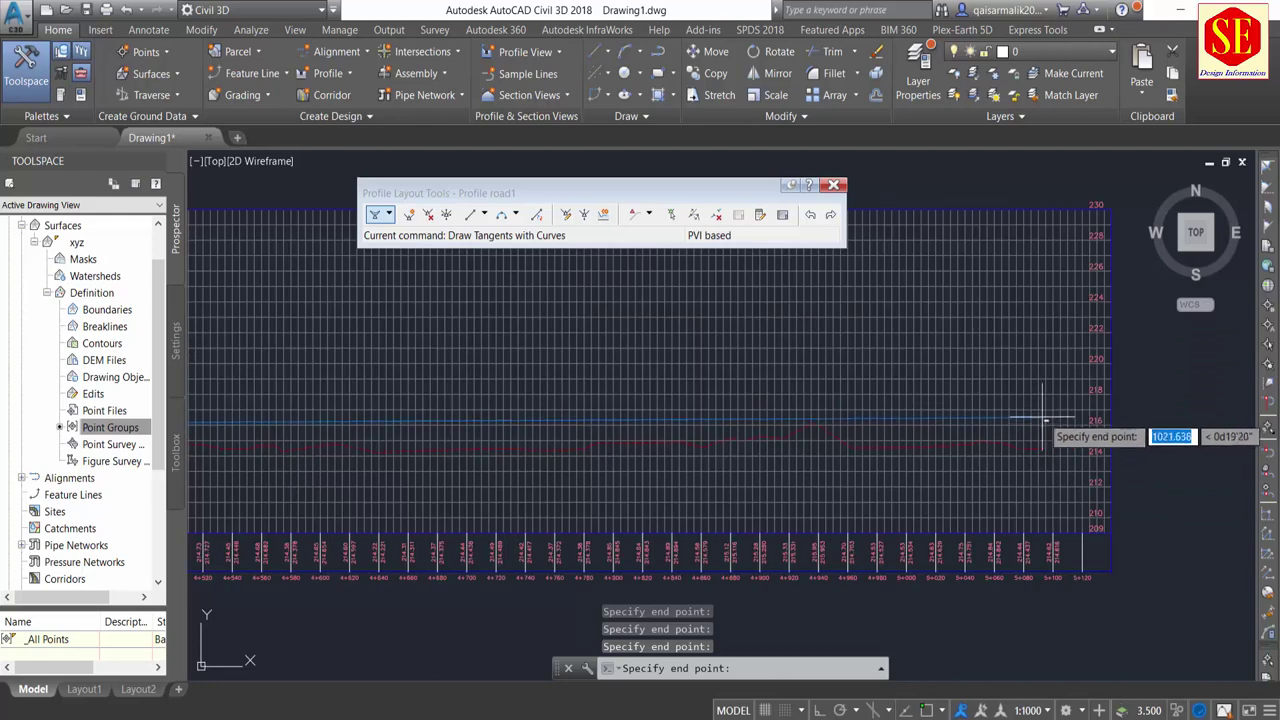
click(1067, 421)
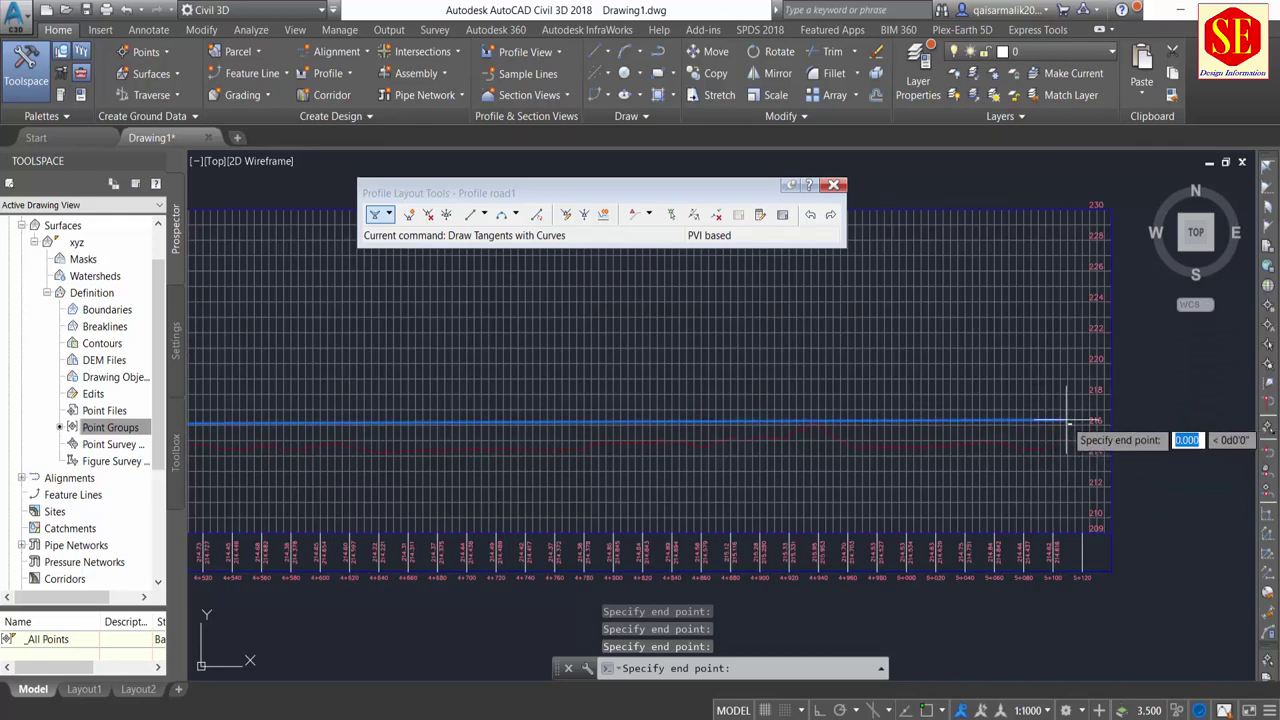
key(Return)
scroll(1067, 421, down, 4)
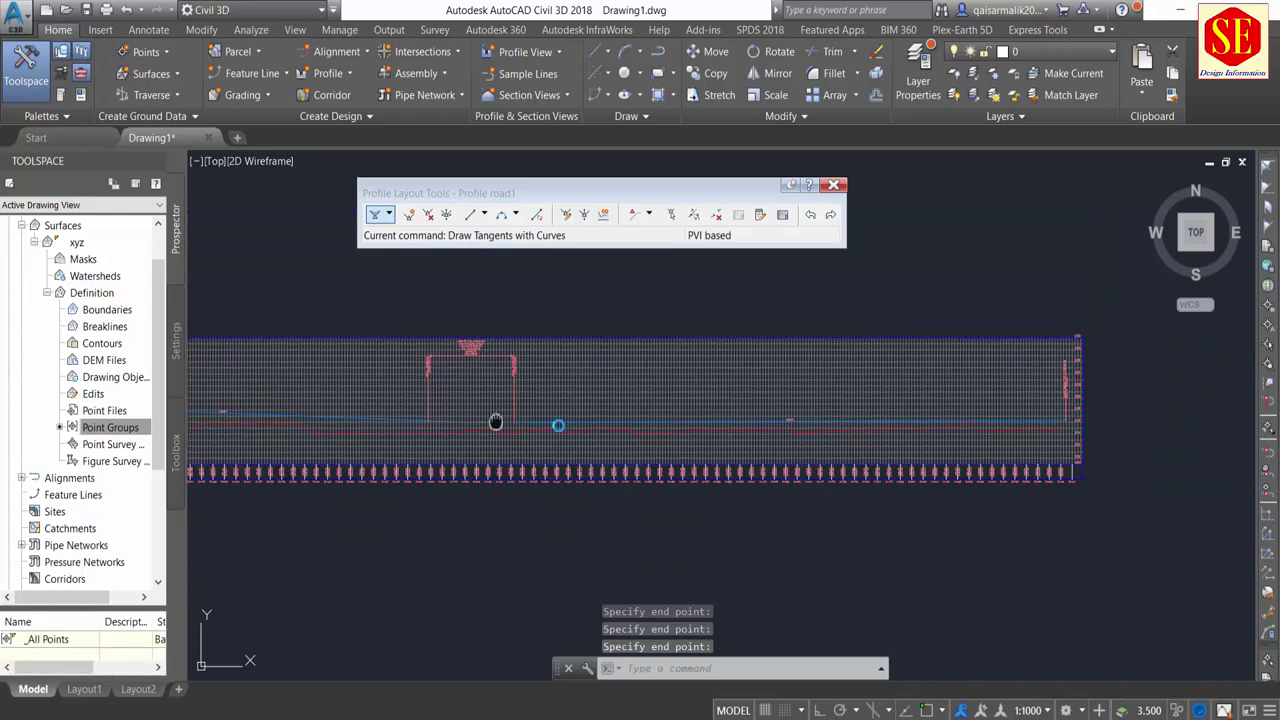
Zoom in and out on the Road 11 profile view to inspect its bottom data band.
scroll(495, 421, up, 2)
scroll(671, 420, up, 2)
scroll(696, 509, up, 2)
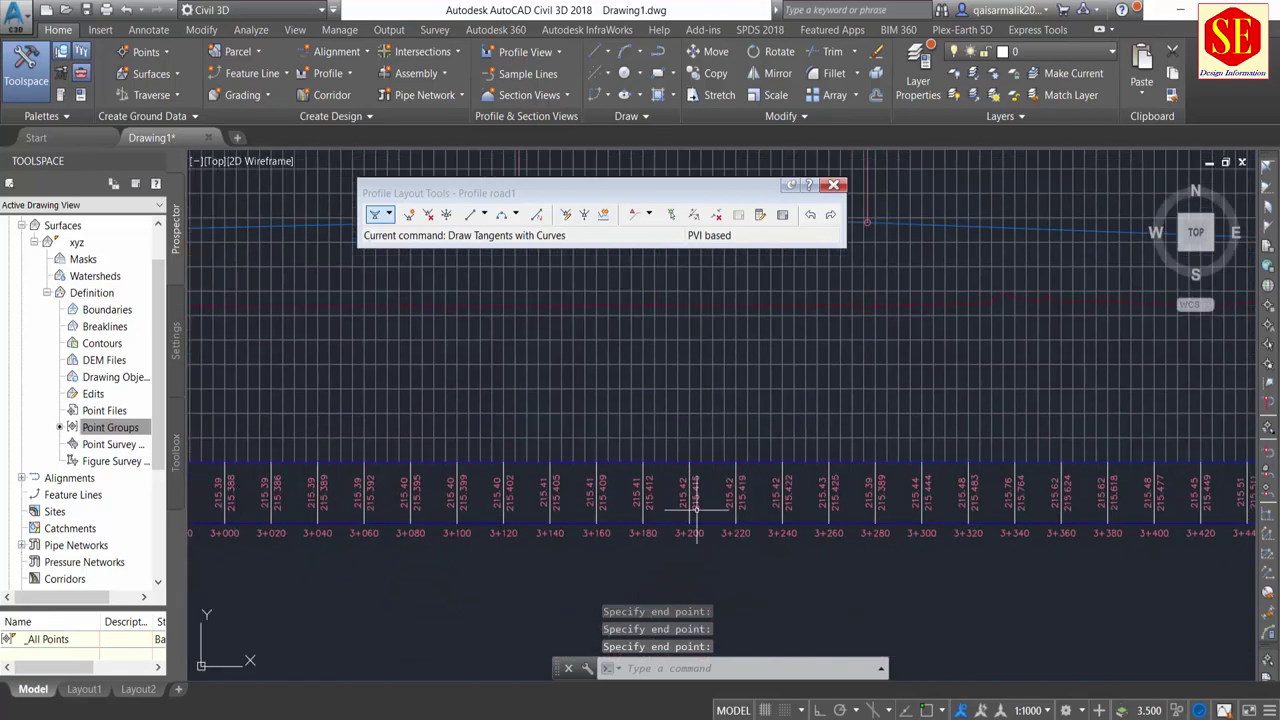
scroll(655, 495, down, 2)
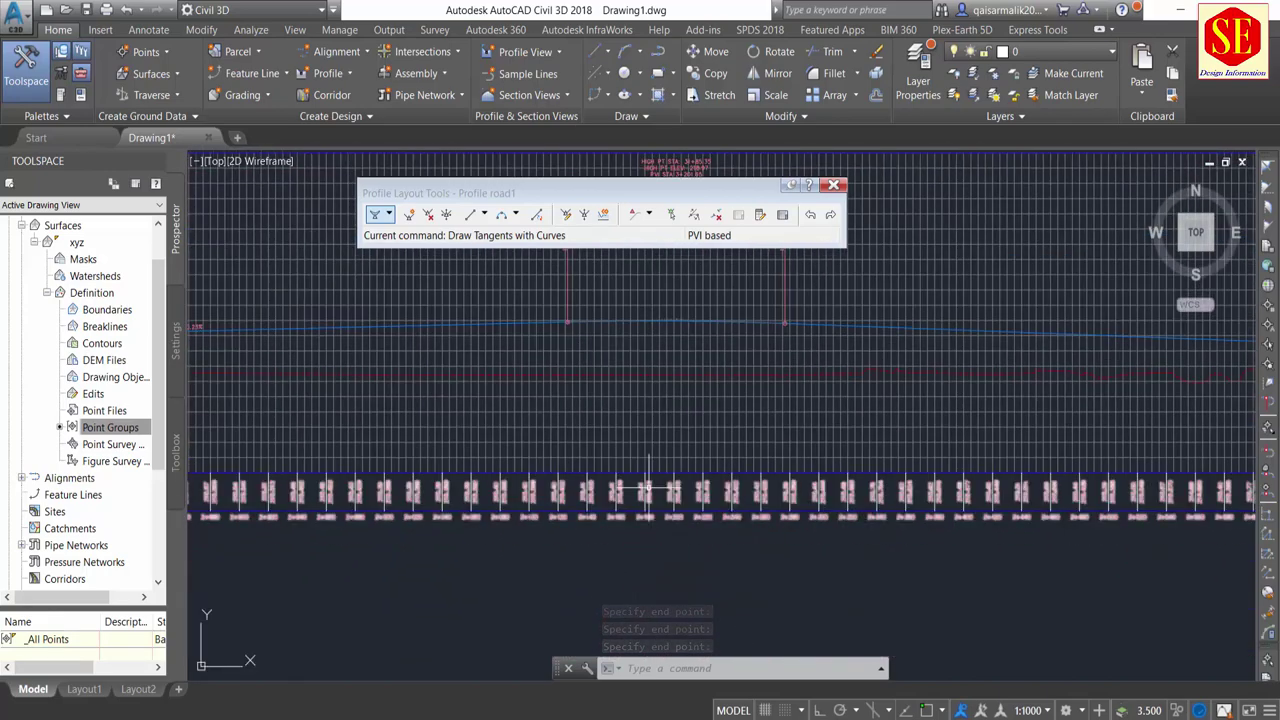
scroll(528, 508, up, 2)
scroll(548, 540, up, 2)
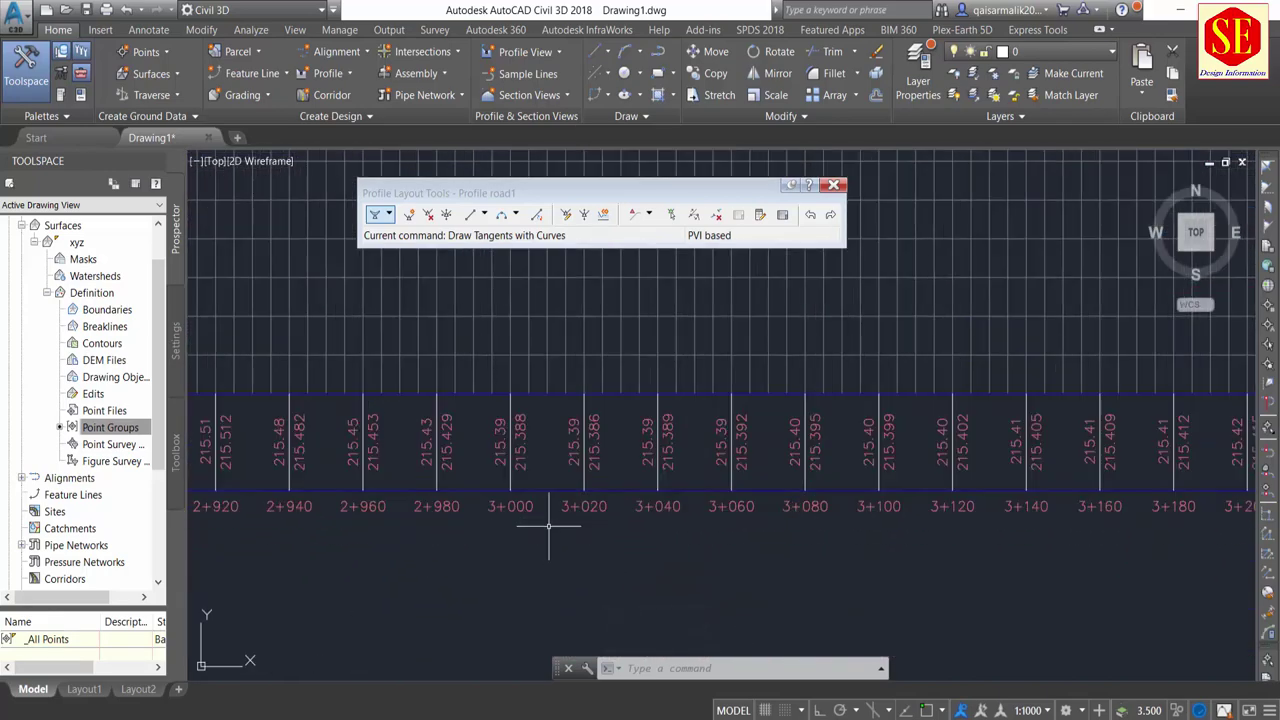
scroll(548, 526, down, 3)
scroll(671, 523, up, 1)
scroll(860, 390, down, 1)
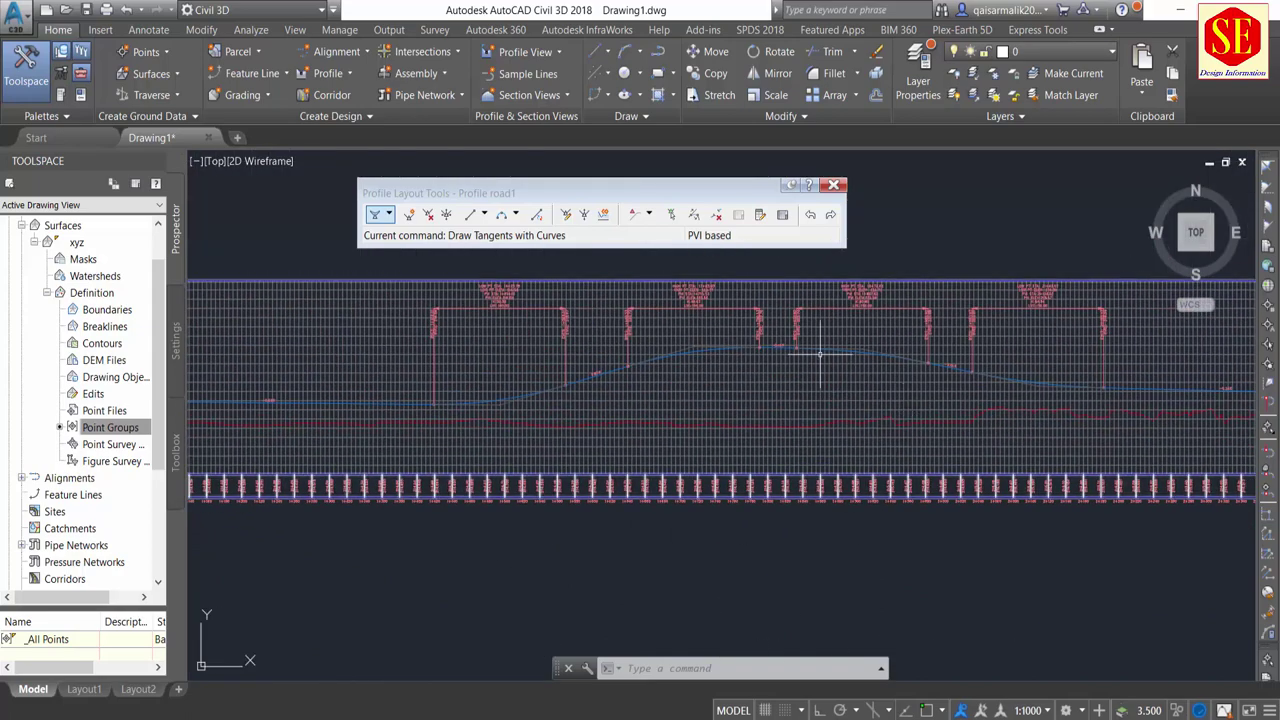
scroll(819, 352, up, 4)
scroll(575, 377, down, 2)
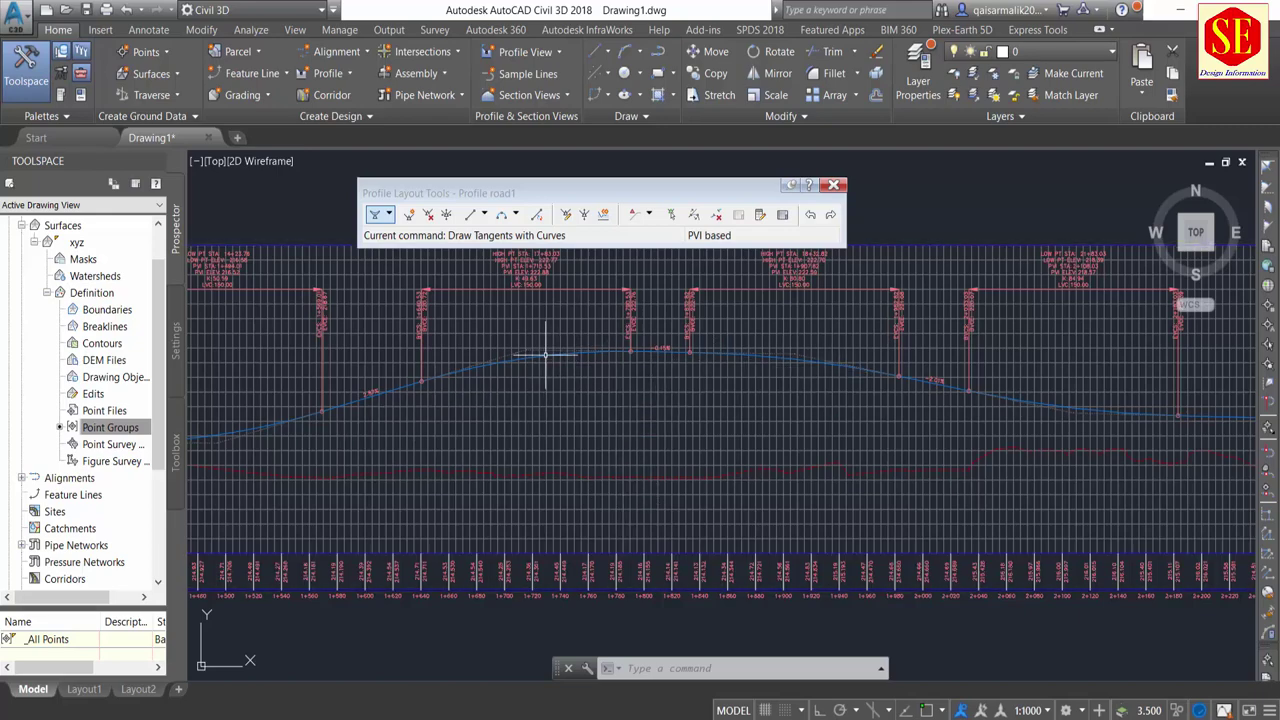
scroll(740, 370, down, 3)
scroll(480, 360, down, 5)
scroll(500, 420, up, 2)
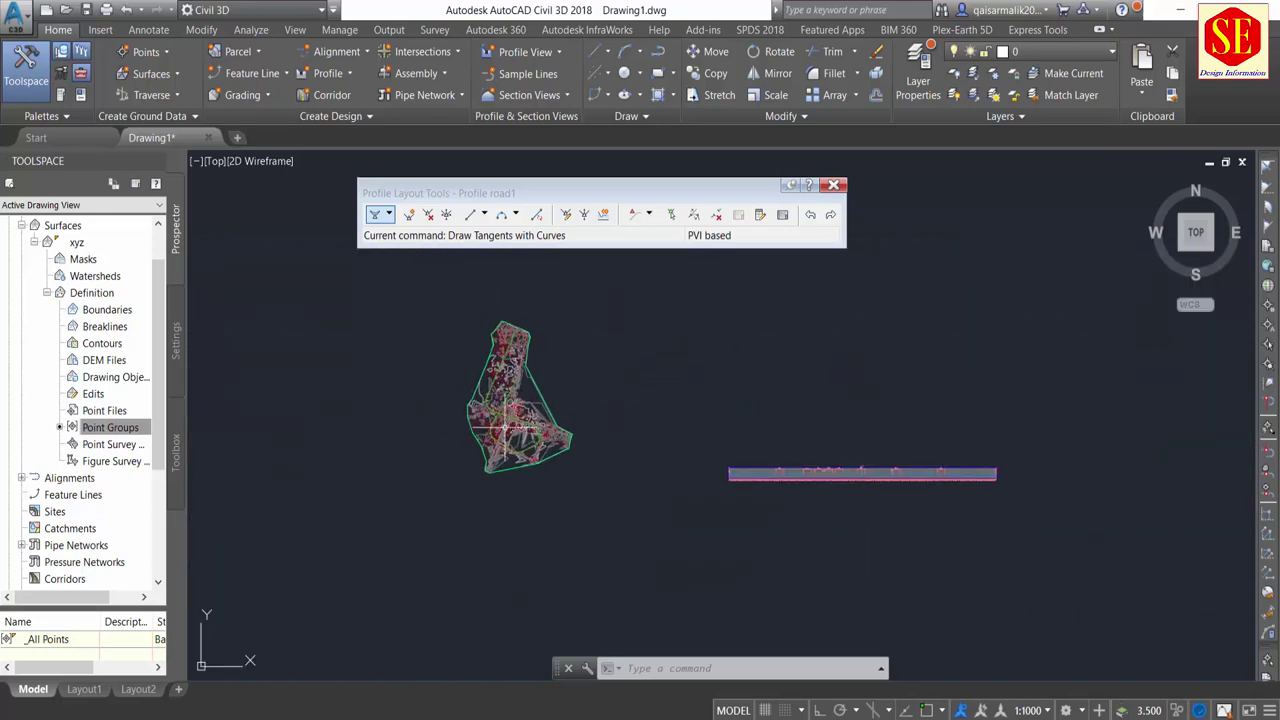
scroll(497, 425, up, 2)
scroll(498, 400, up, 3)
scroll(460, 340, up, 2)
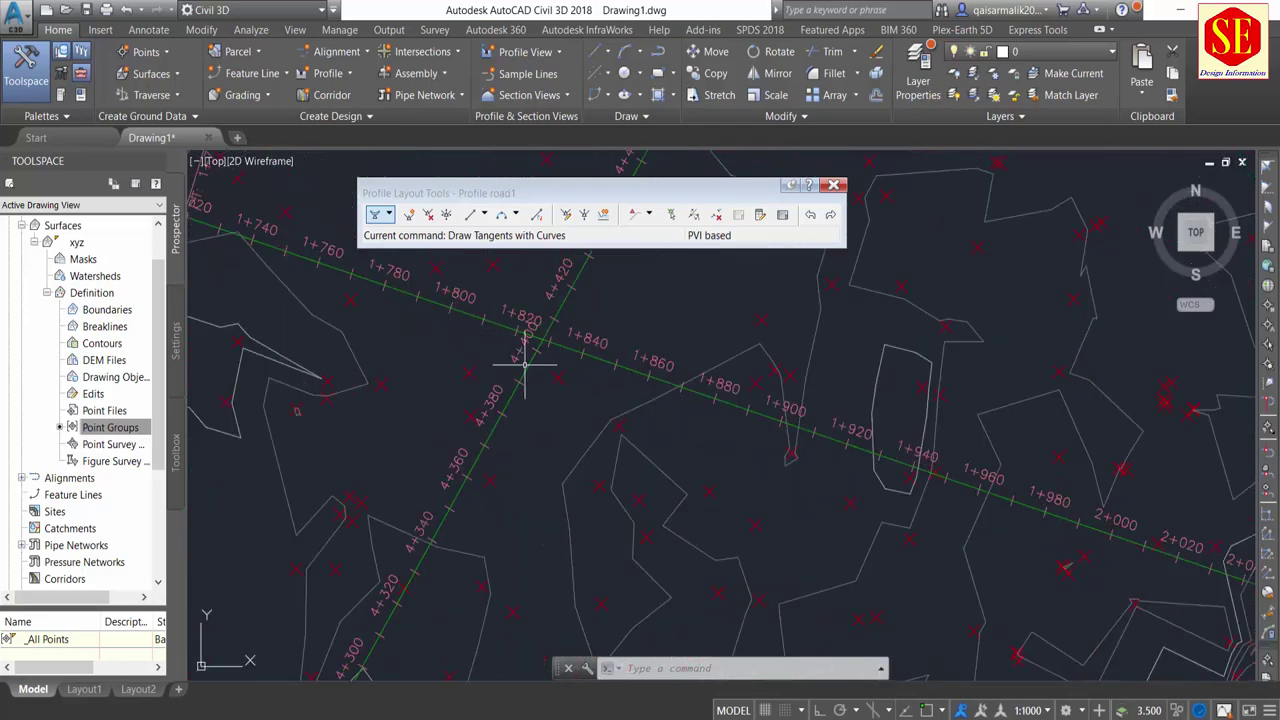
scroll(538, 335, up, 3)
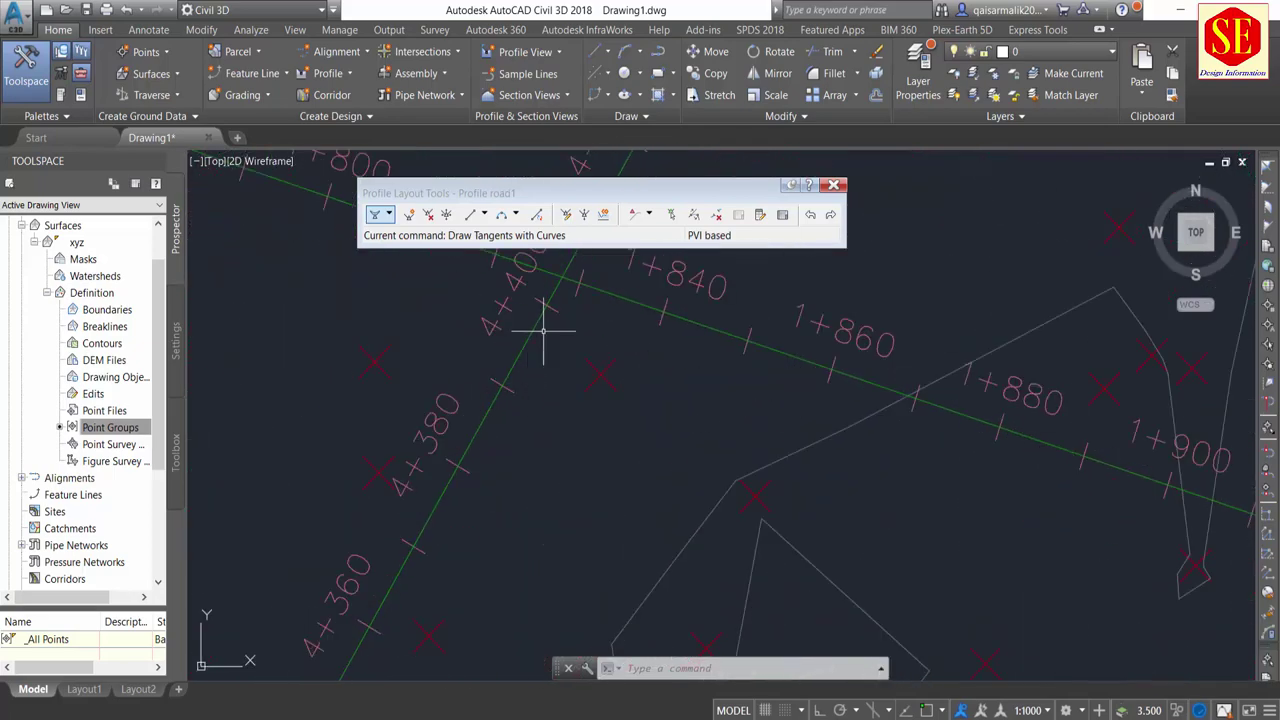
scroll(505, 303, down, 3)
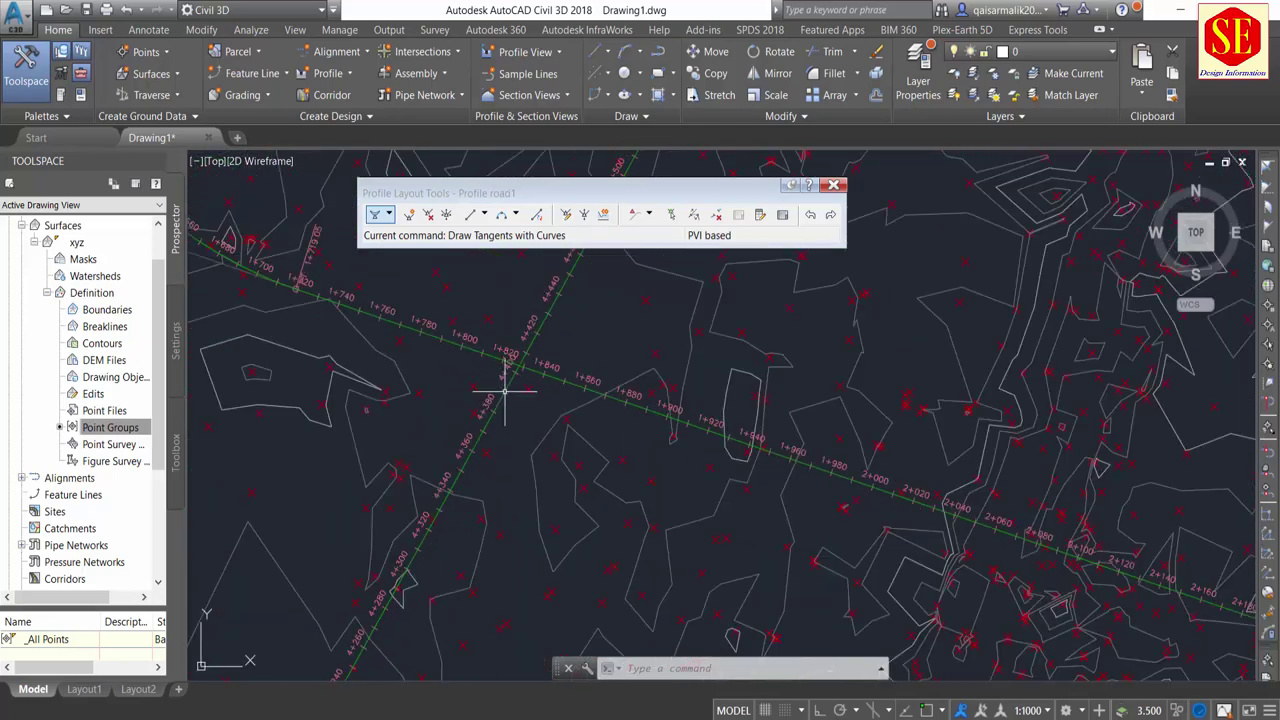
scroll(538, 352, up, 2)
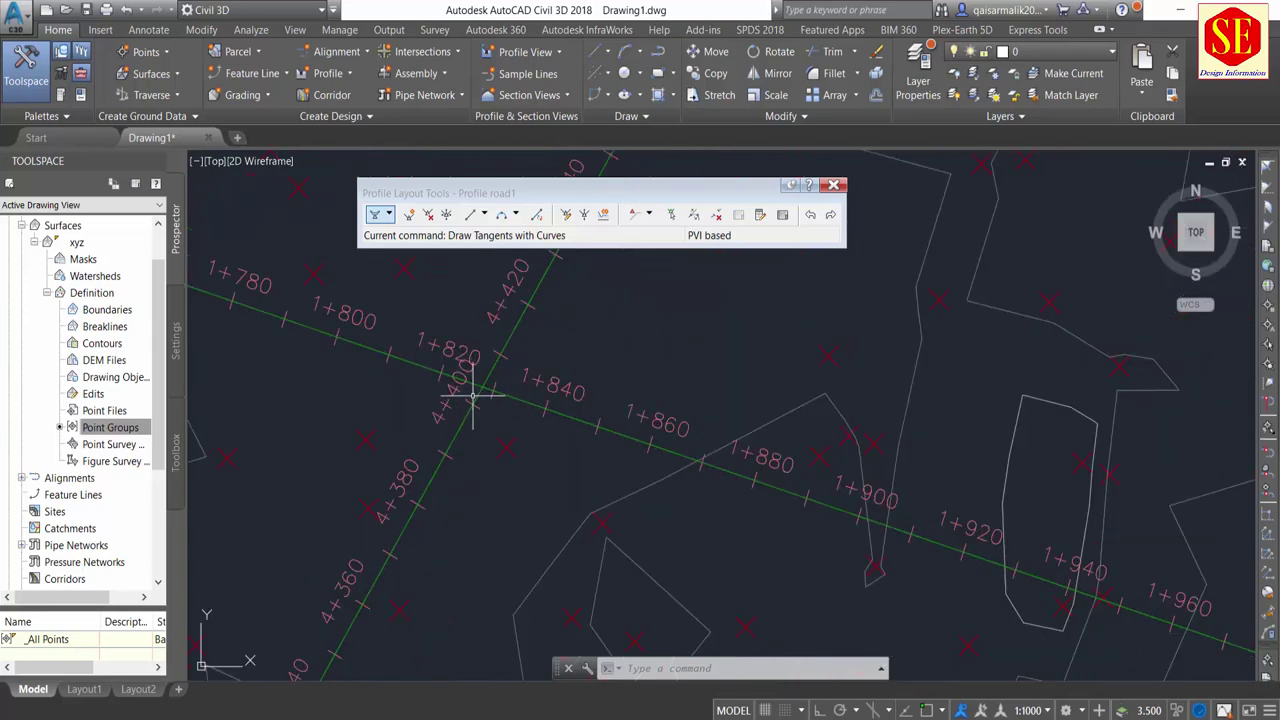
scroll(410, 402, down, 5)
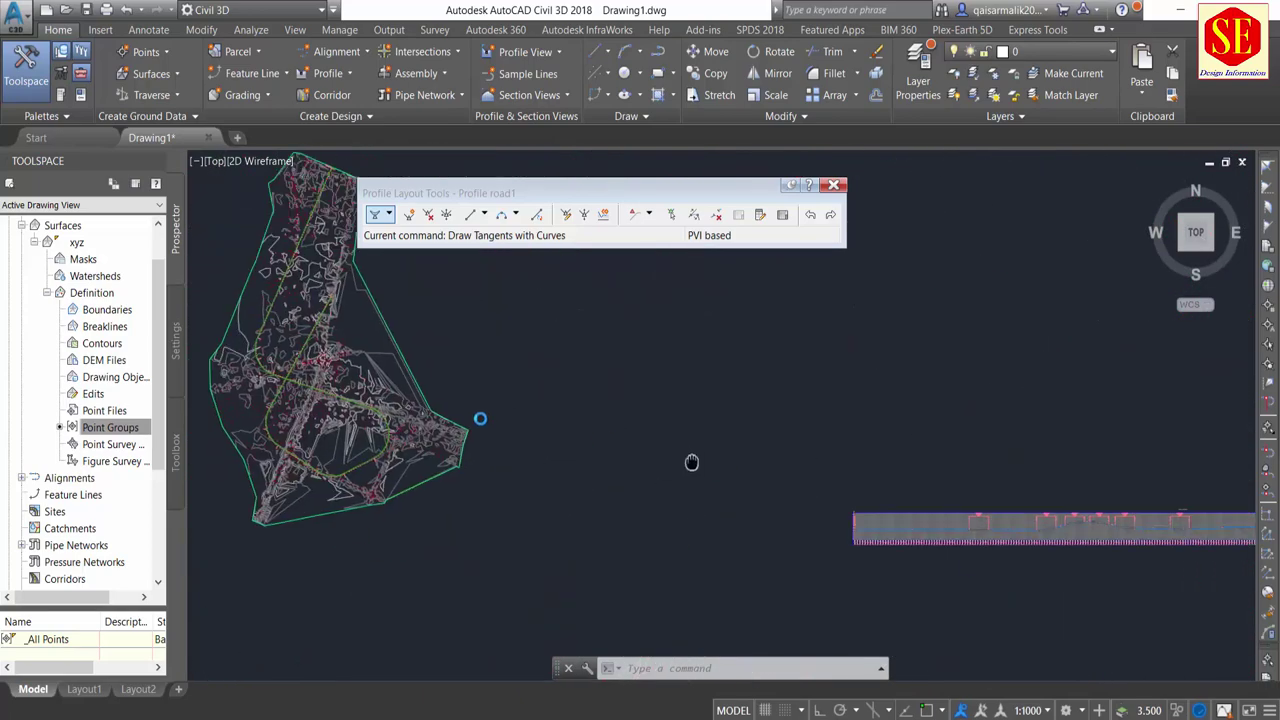
scroll(1114, 457, up, 3)
scroll(1086, 614, up, 2)
scroll(986, 542, up, 2)
scroll(886, 471, up, 2)
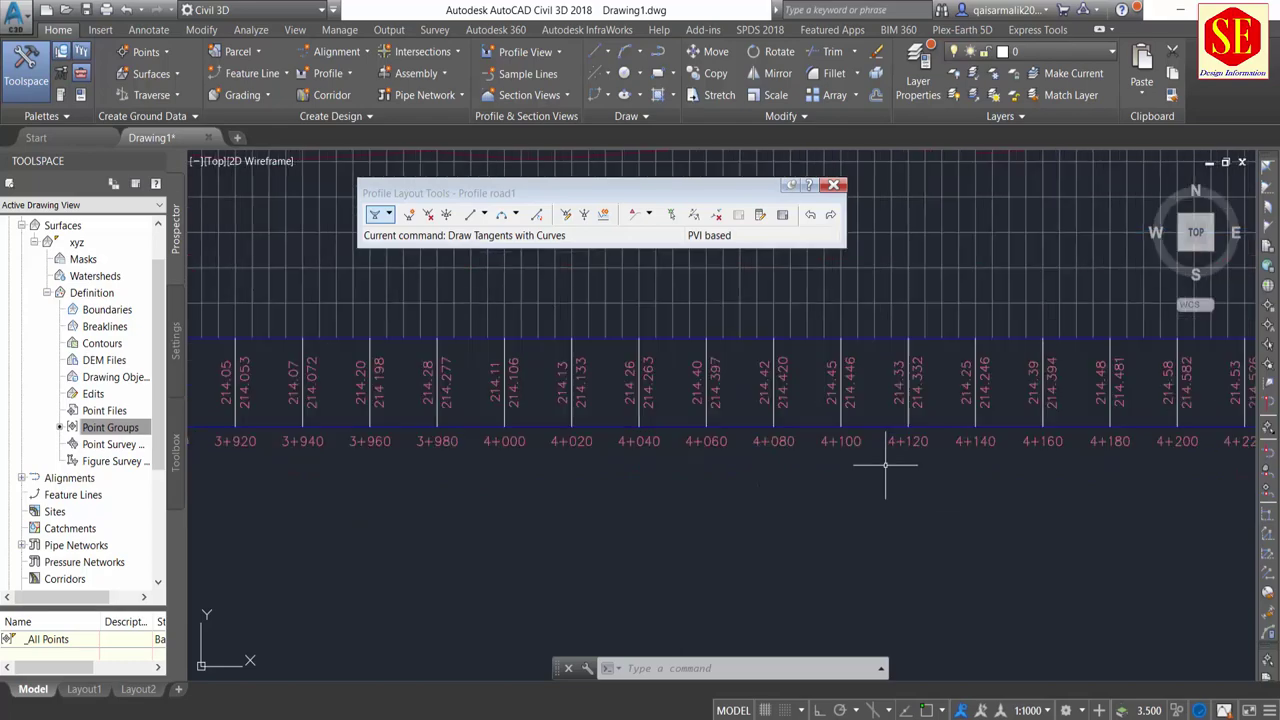
scroll(1000, 459, up, 2)
Pan along stations 4+060 to 4+480 to read paired elevations, such as 214.12 at 4+400.
middle_drag(1000, 459, 756, 497)
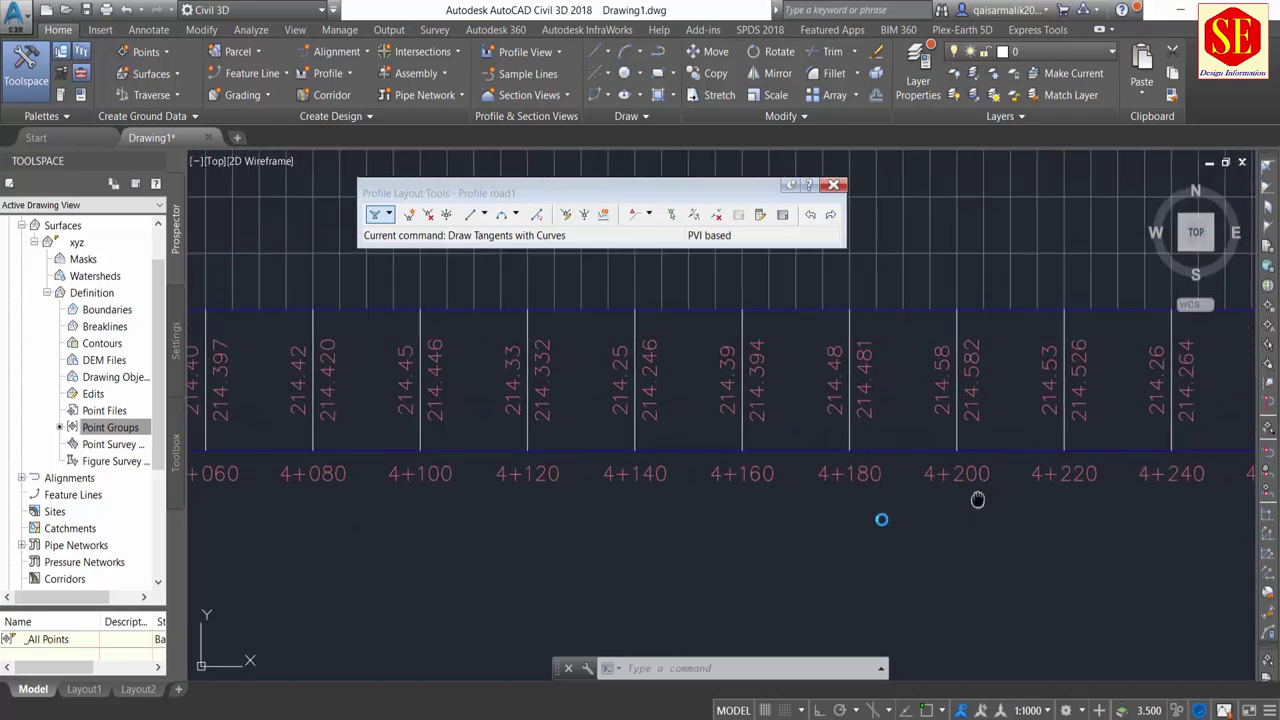
middle_drag(977, 499, 563, 575)
middle_drag(1014, 551, 810, 530)
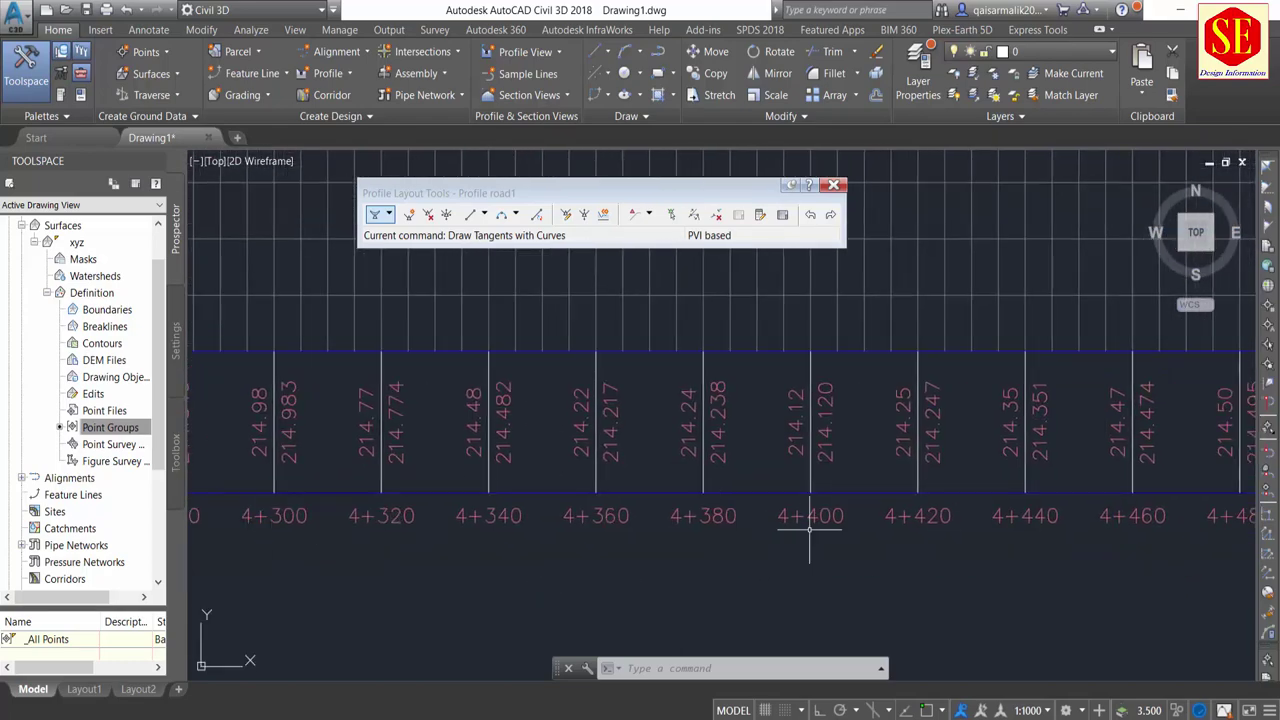
middle_drag(804, 395, 819, 538)
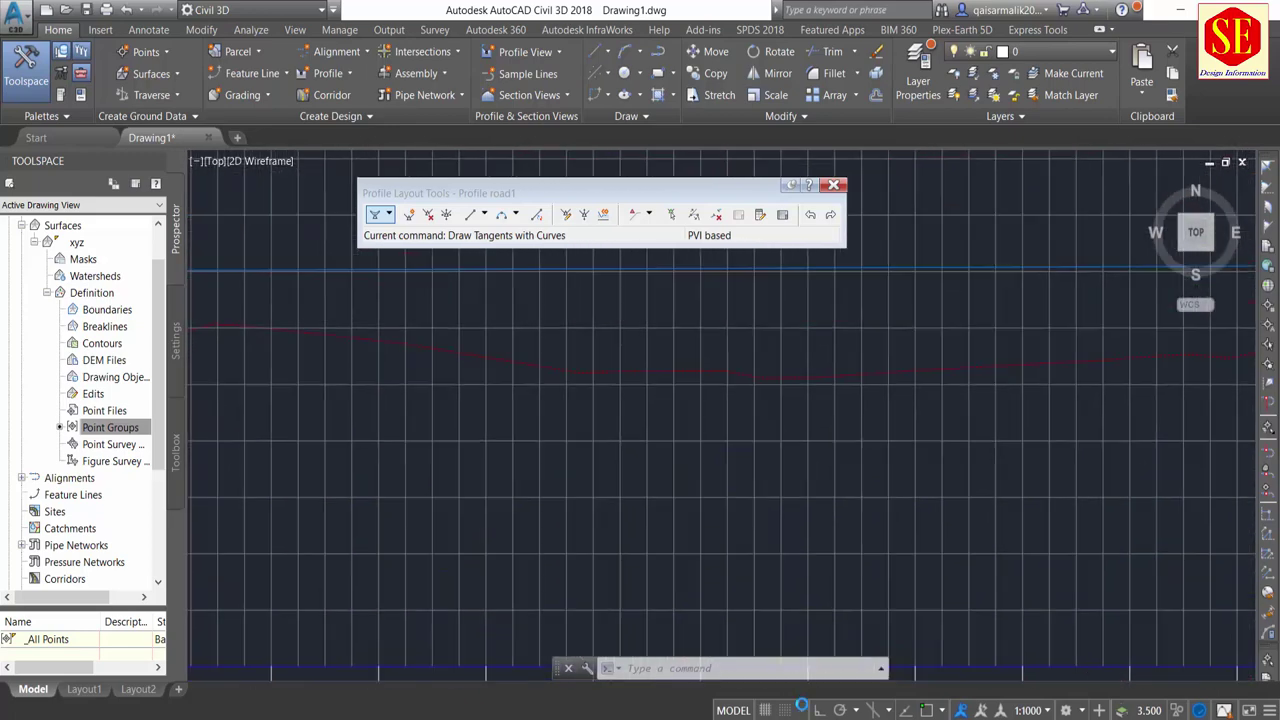
scroll(817, 352, down, 2)
scroll(811, 637, up, 2)
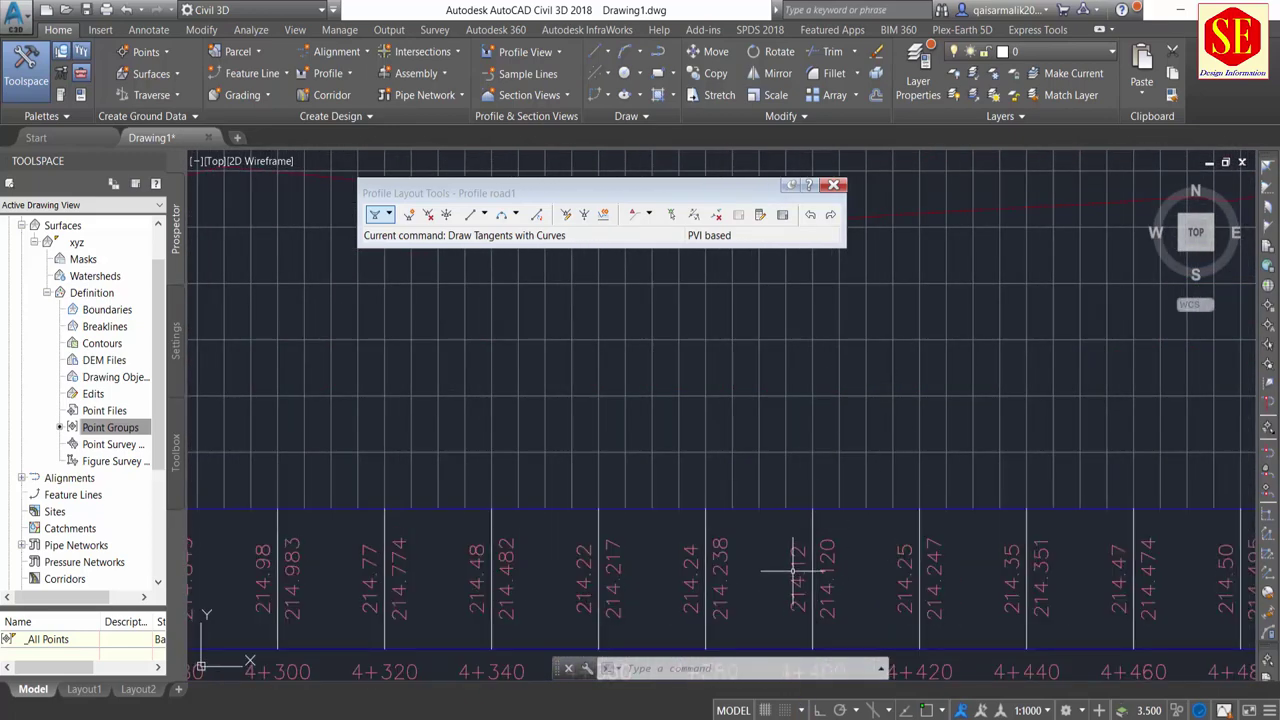
Set the Road 11 view's Profile Data band's second profile to Profile road1 and apply.
click(697, 527)
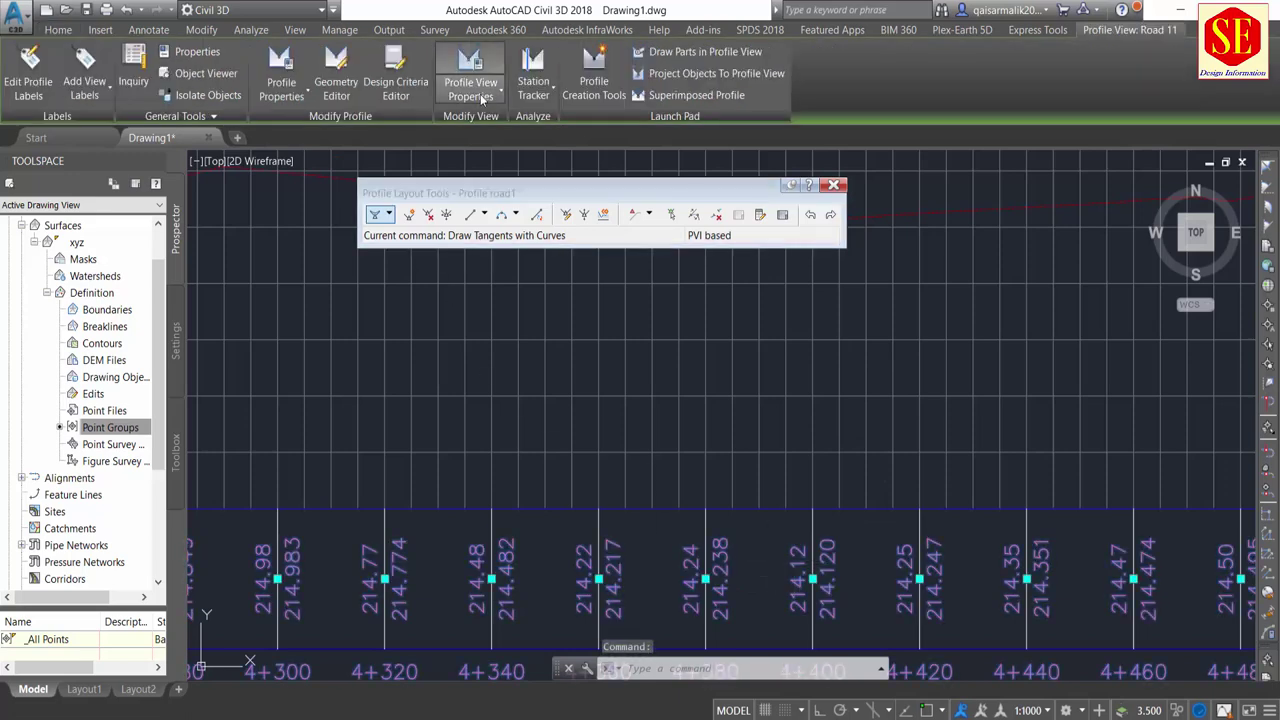
click(480, 96)
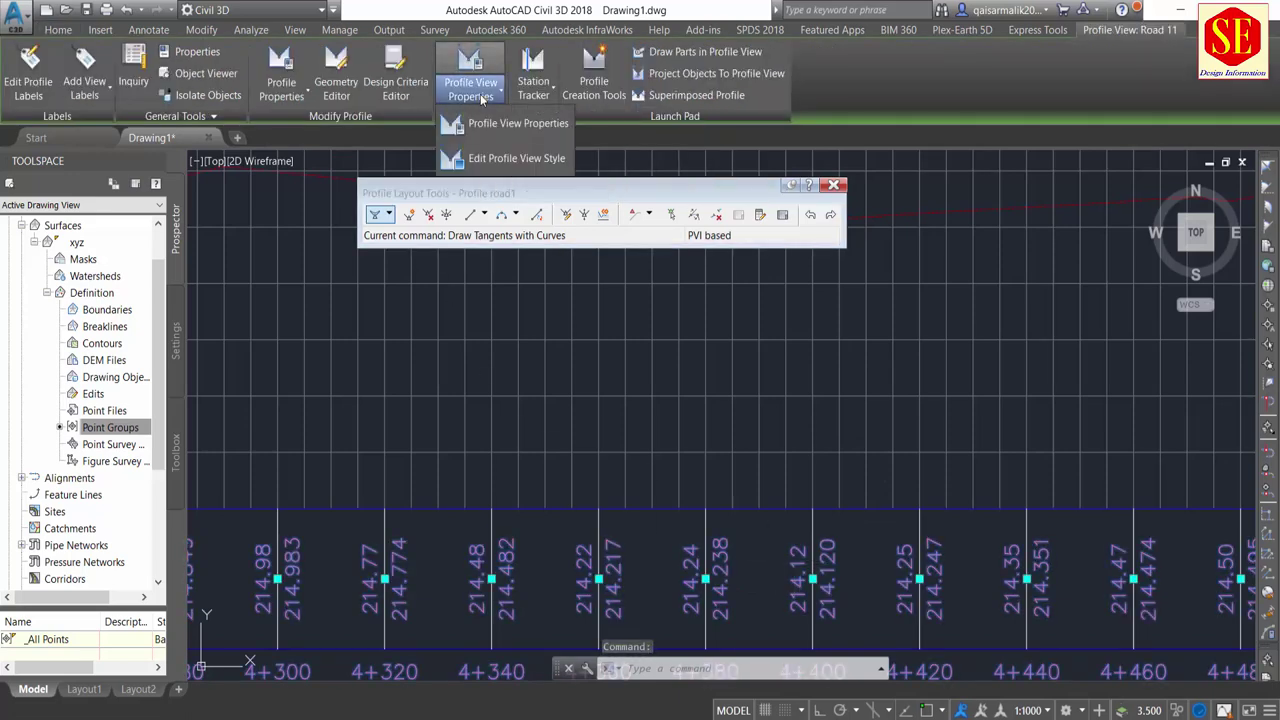
click(492, 128)
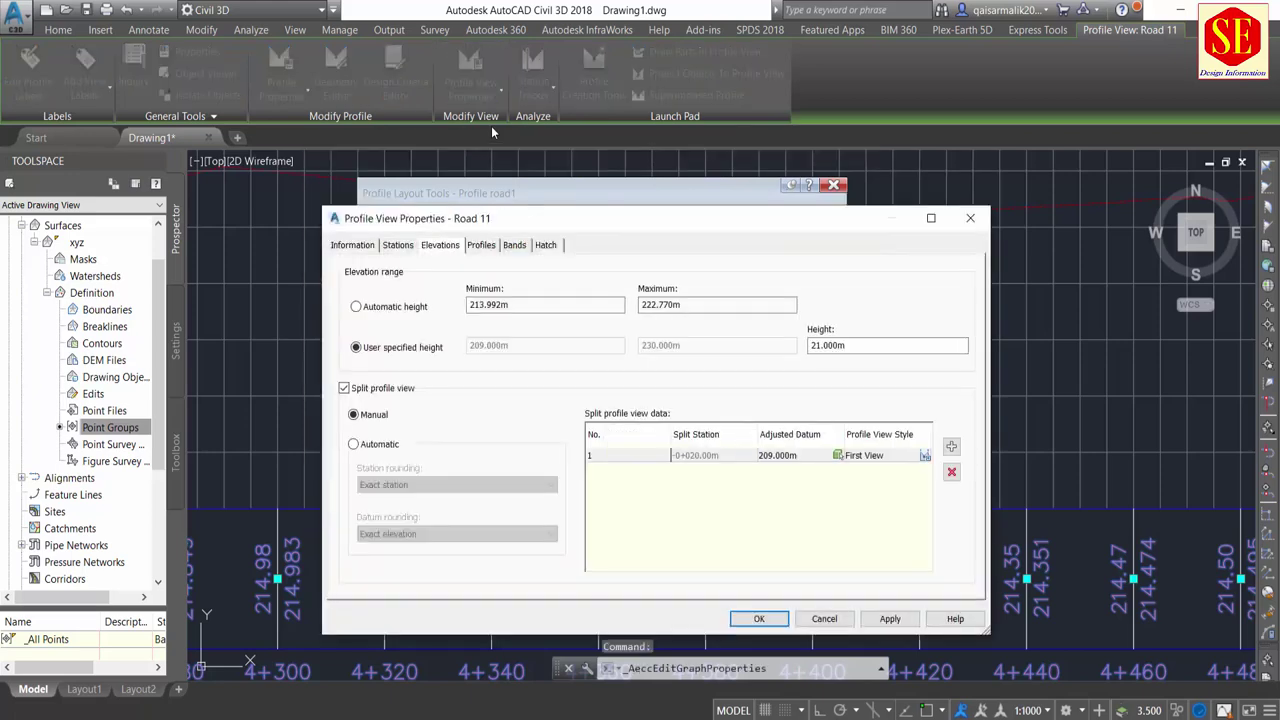
click(514, 245)
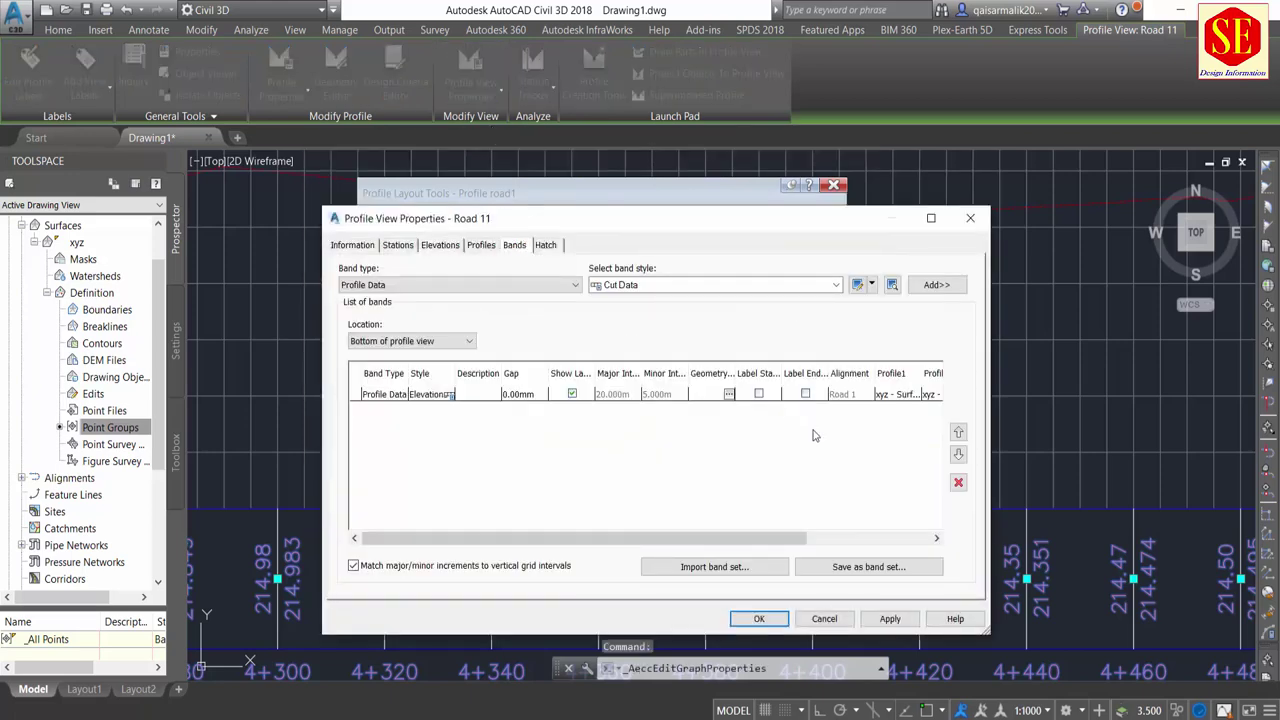
click(841, 396)
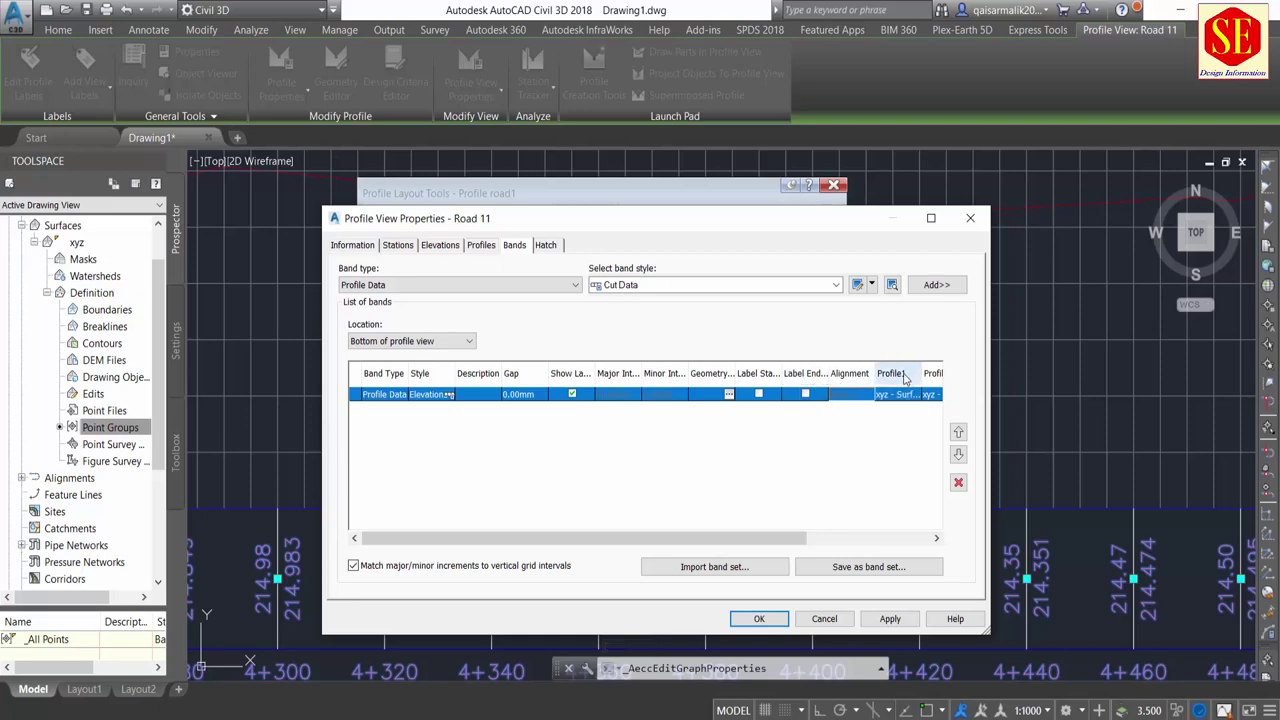
drag(770, 537, 895, 537)
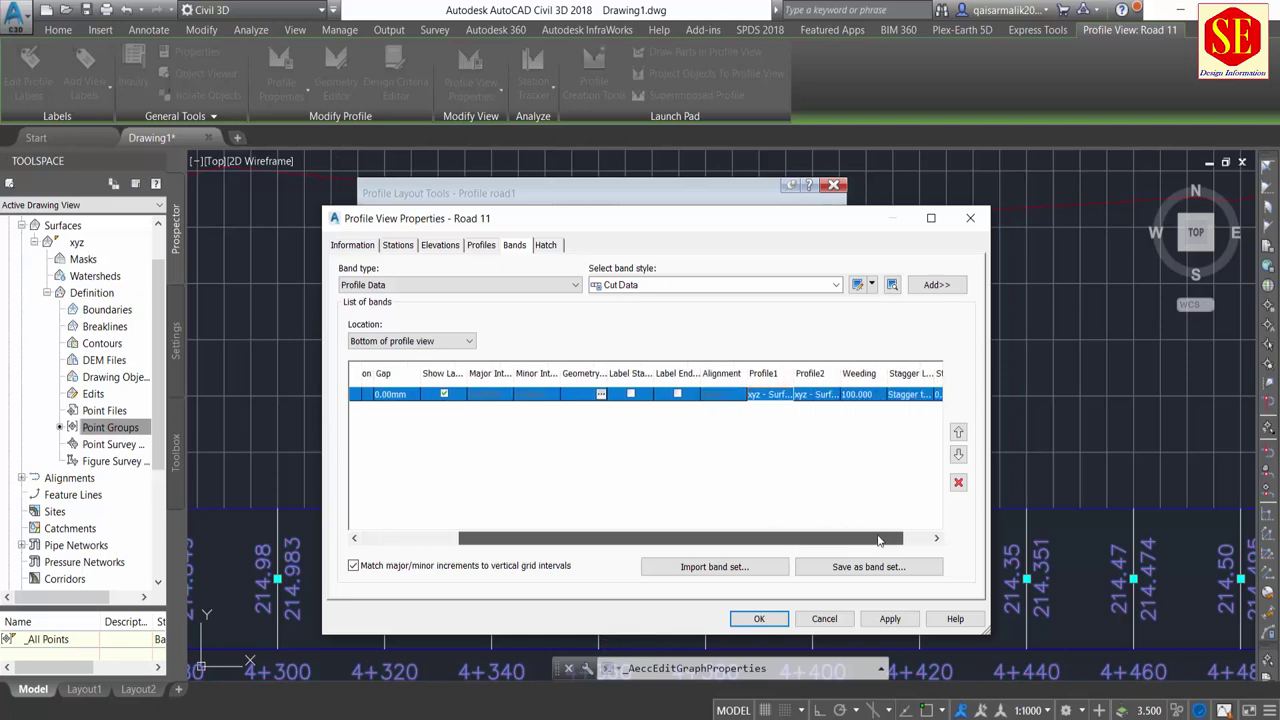
click(797, 396)
click(769, 396)
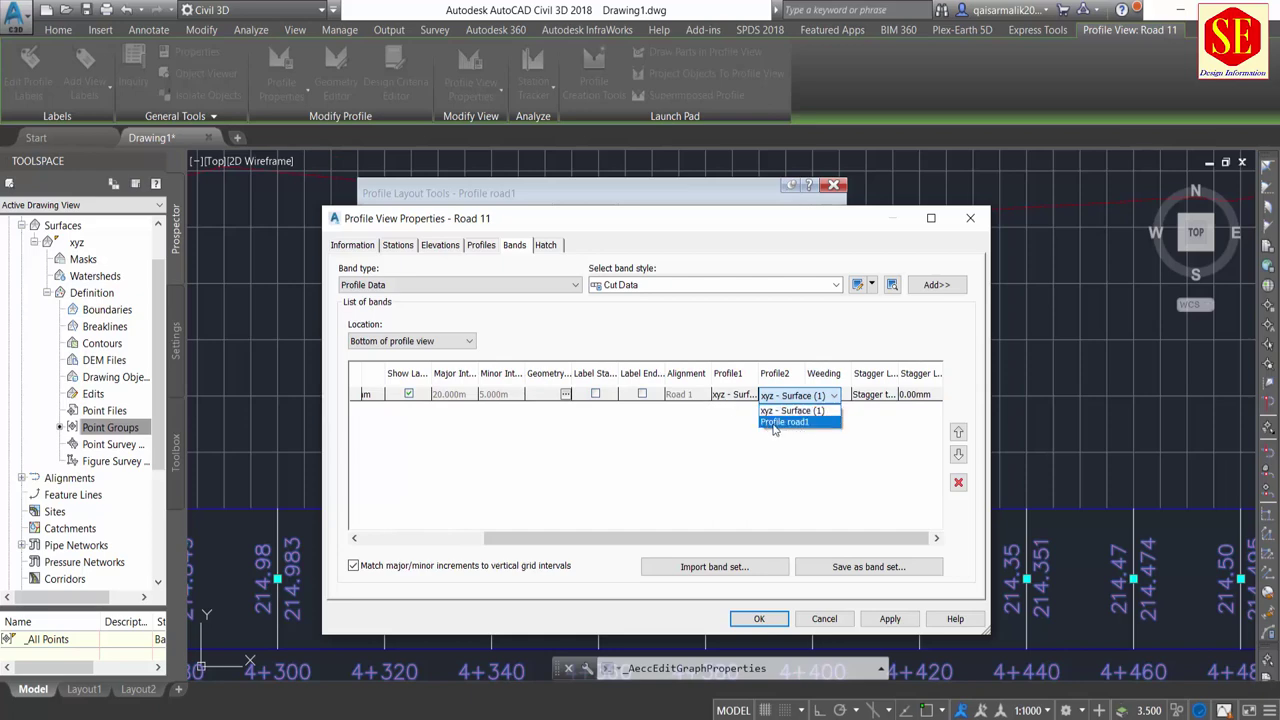
click(784, 422)
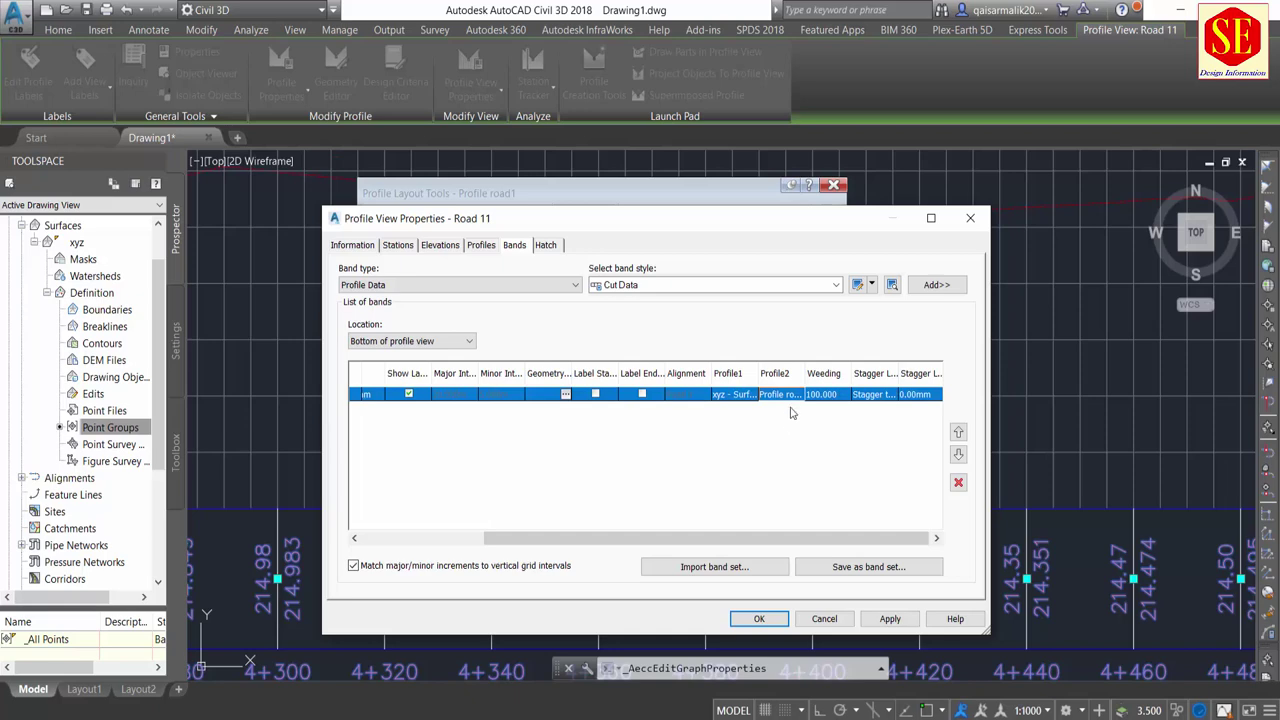
click(890, 619)
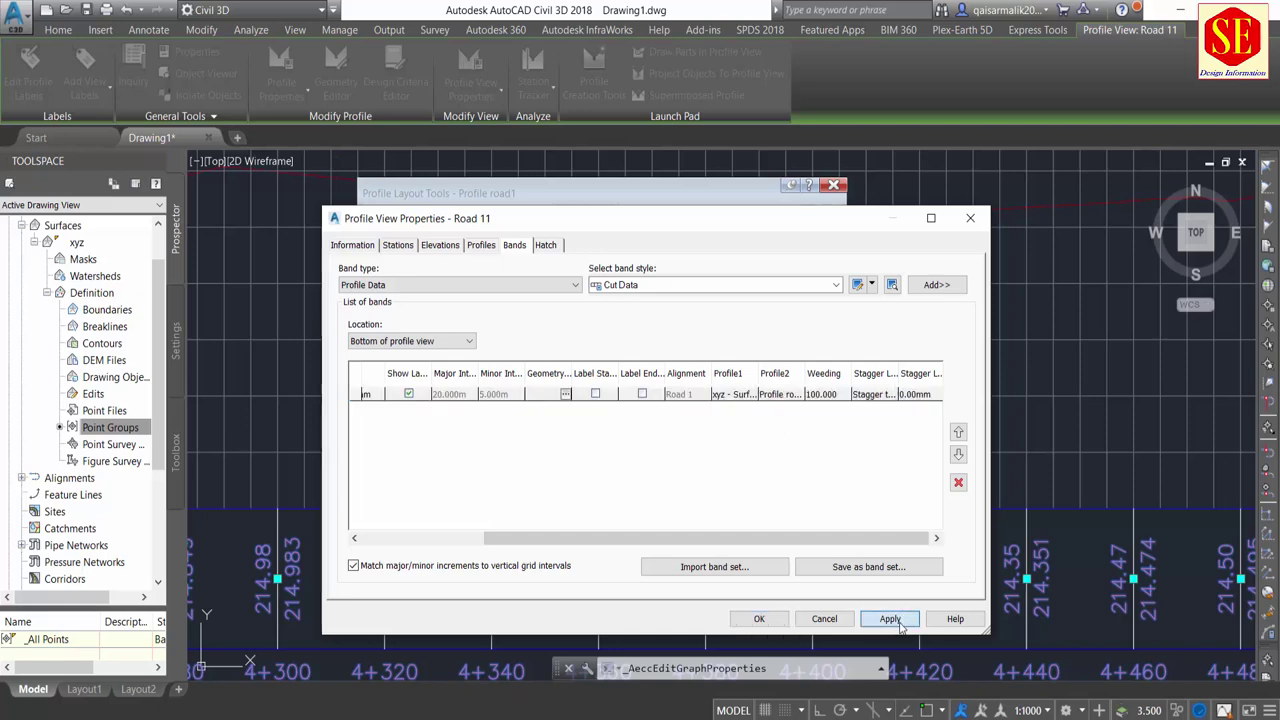
click(759, 619)
scroll(1040, 580, up, 3)
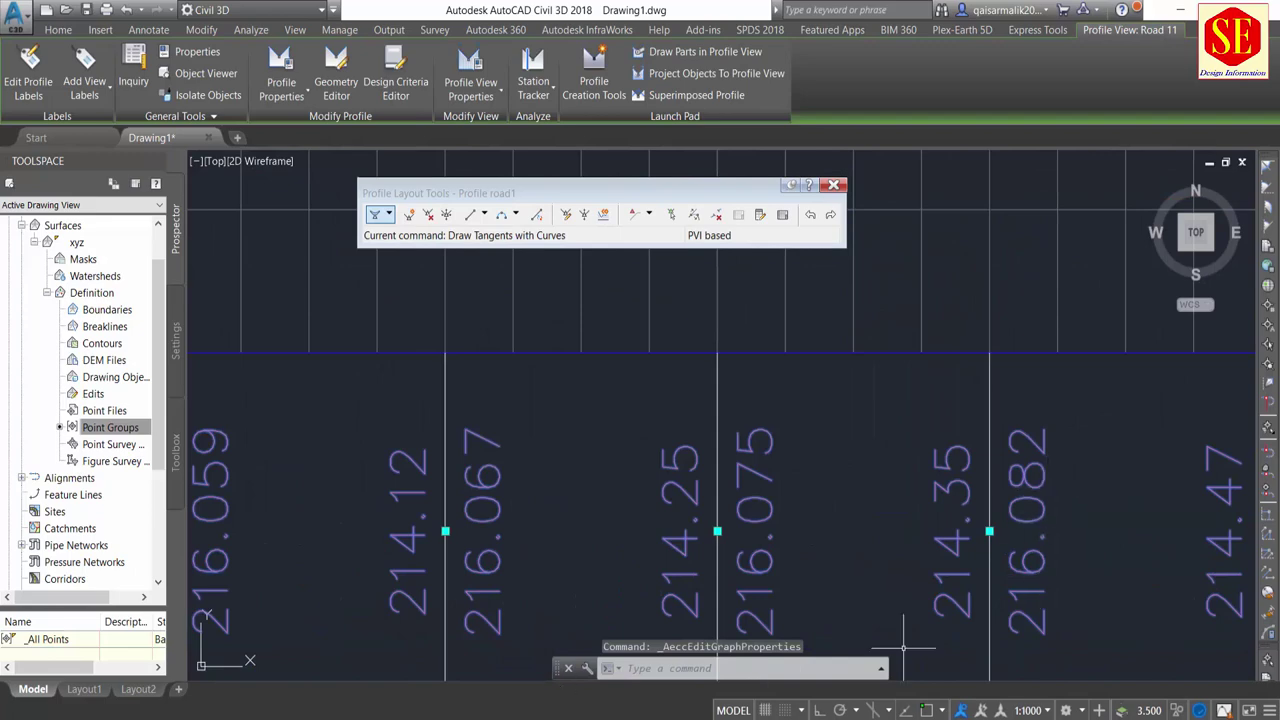
Launch Windows Calculator and begin the subtraction 216.082 minus.
key(super)
text(c)
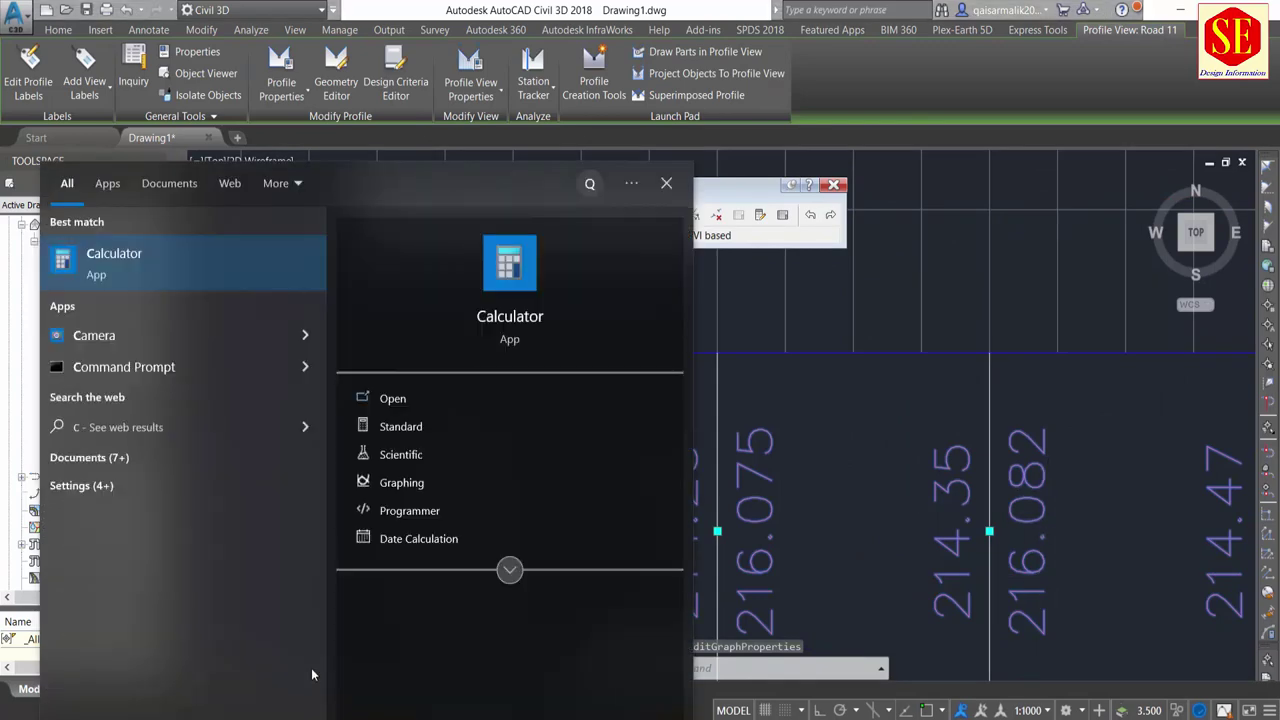
click(186, 262)
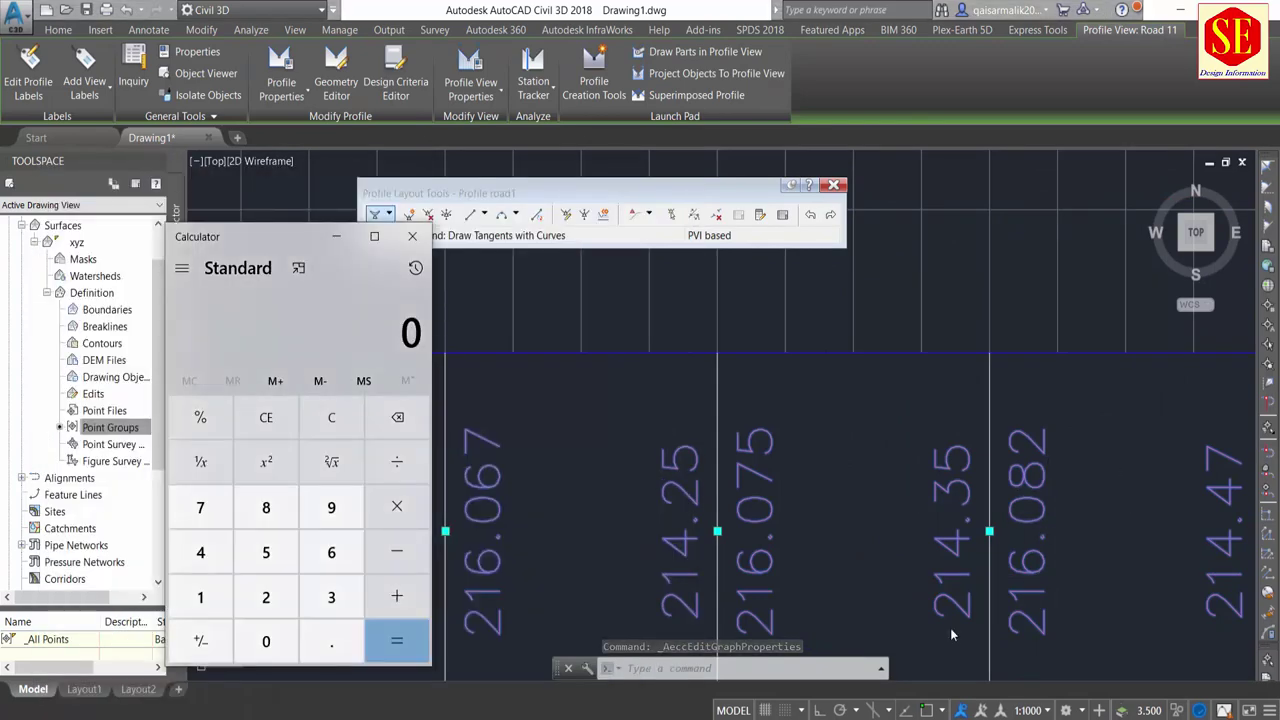
text(216.082 )
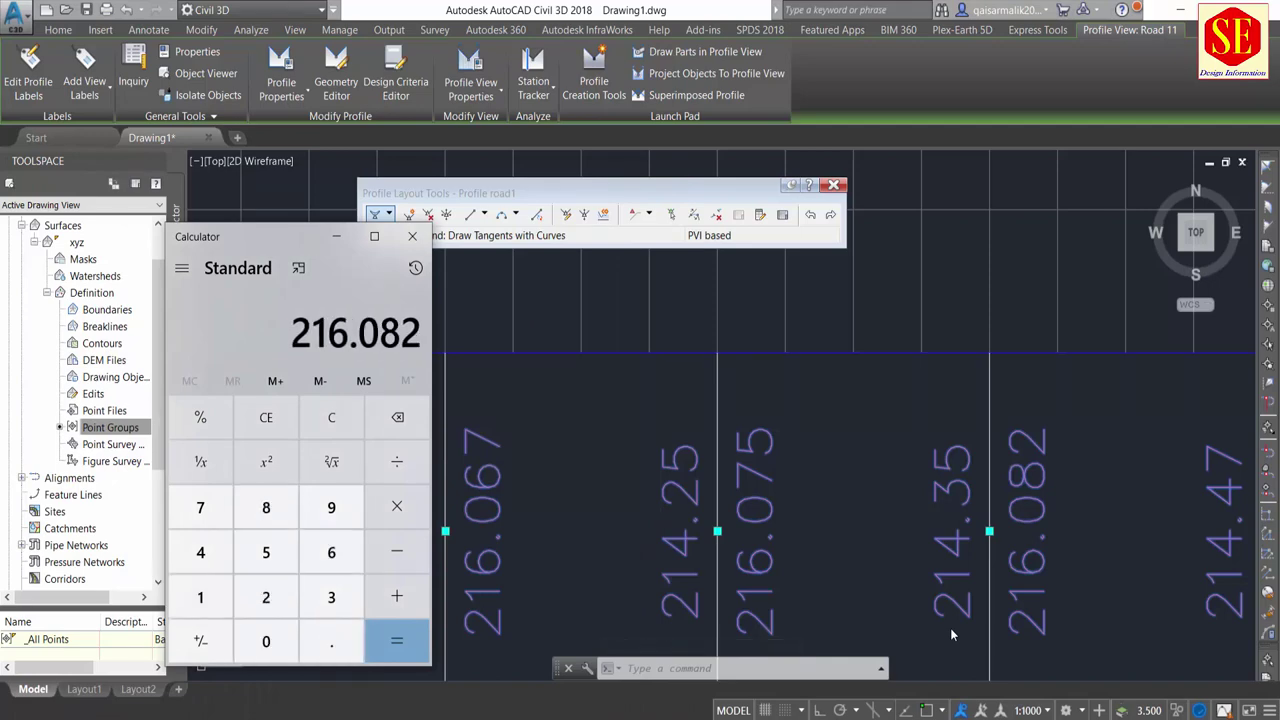
text(-)
Zoom and pan the profile view around station 1+840 to read the second elevation.
scroll(1152, 460, down, 10)
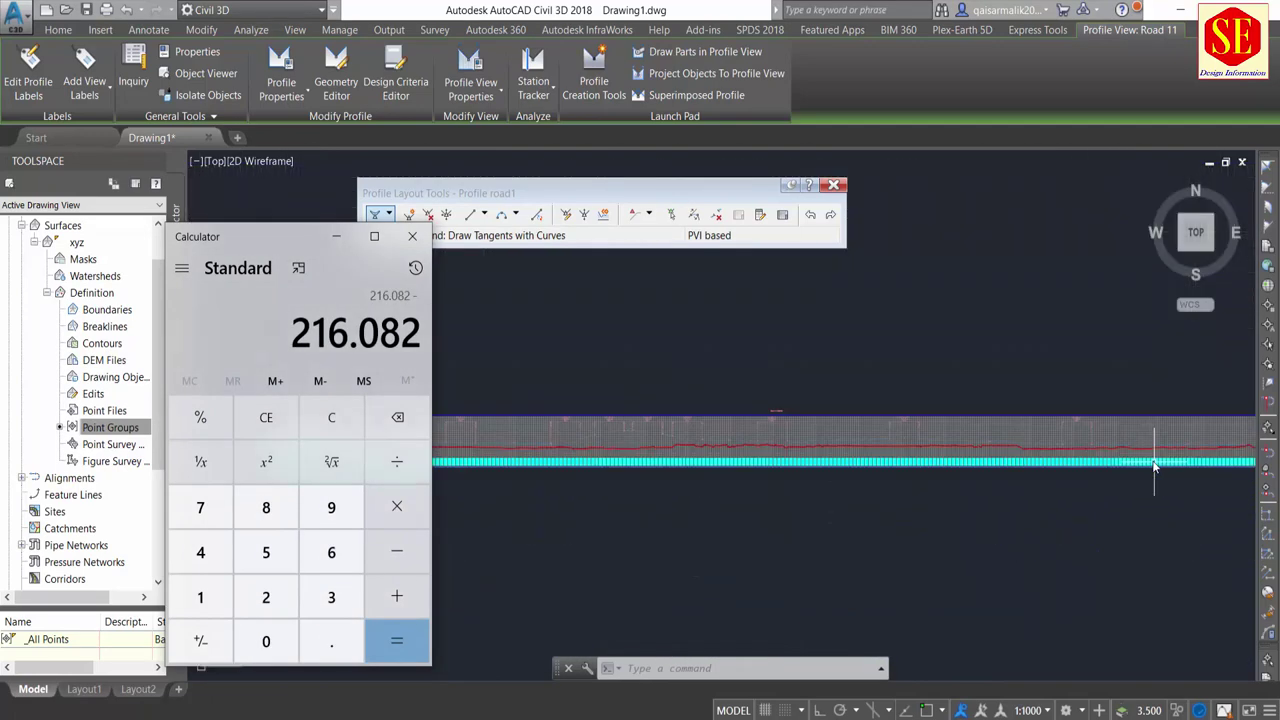
scroll(867, 444, up, 5)
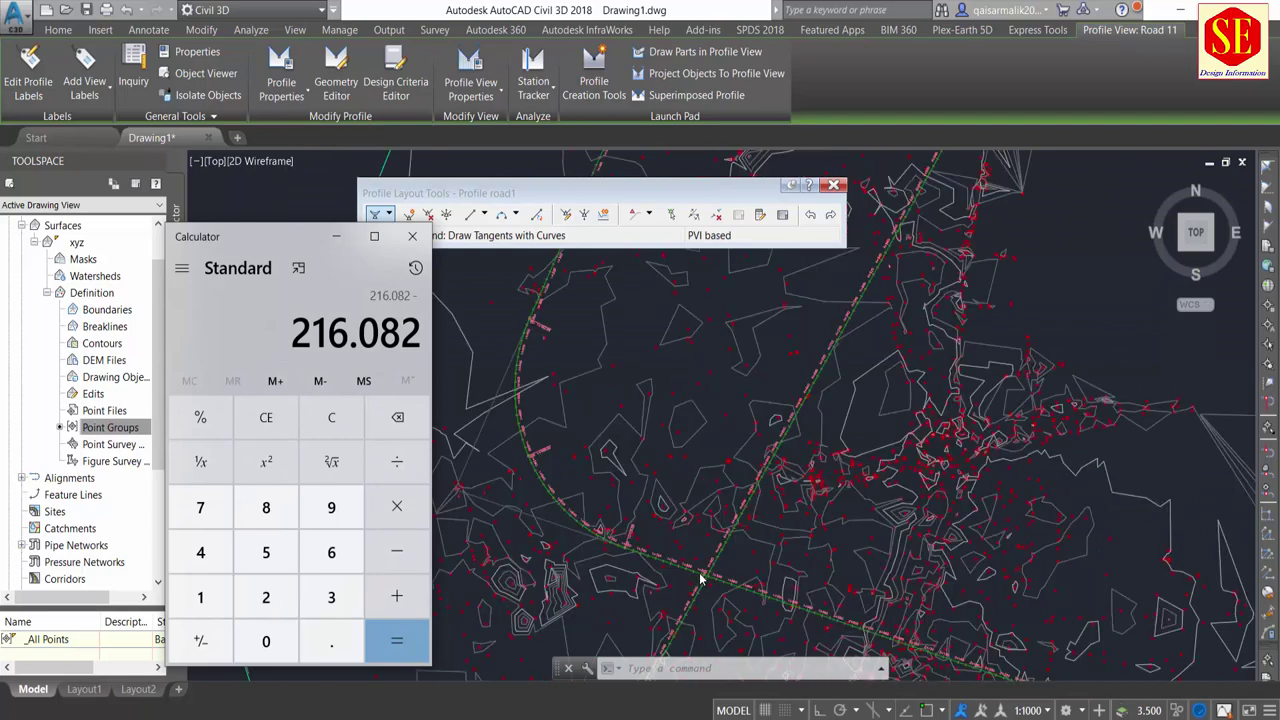
scroll(709, 580, up, 4)
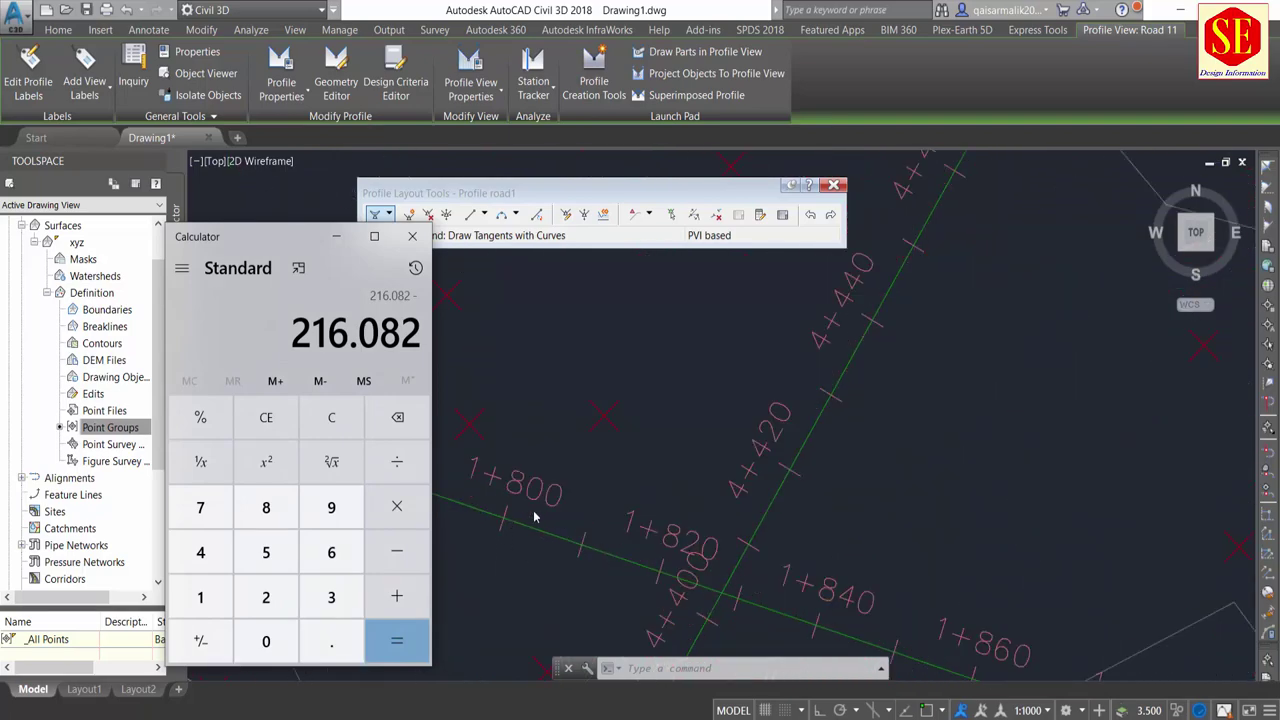
scroll(534, 516, down, 2)
scroll(615, 510, down, 3)
scroll(615, 510, down, 3)
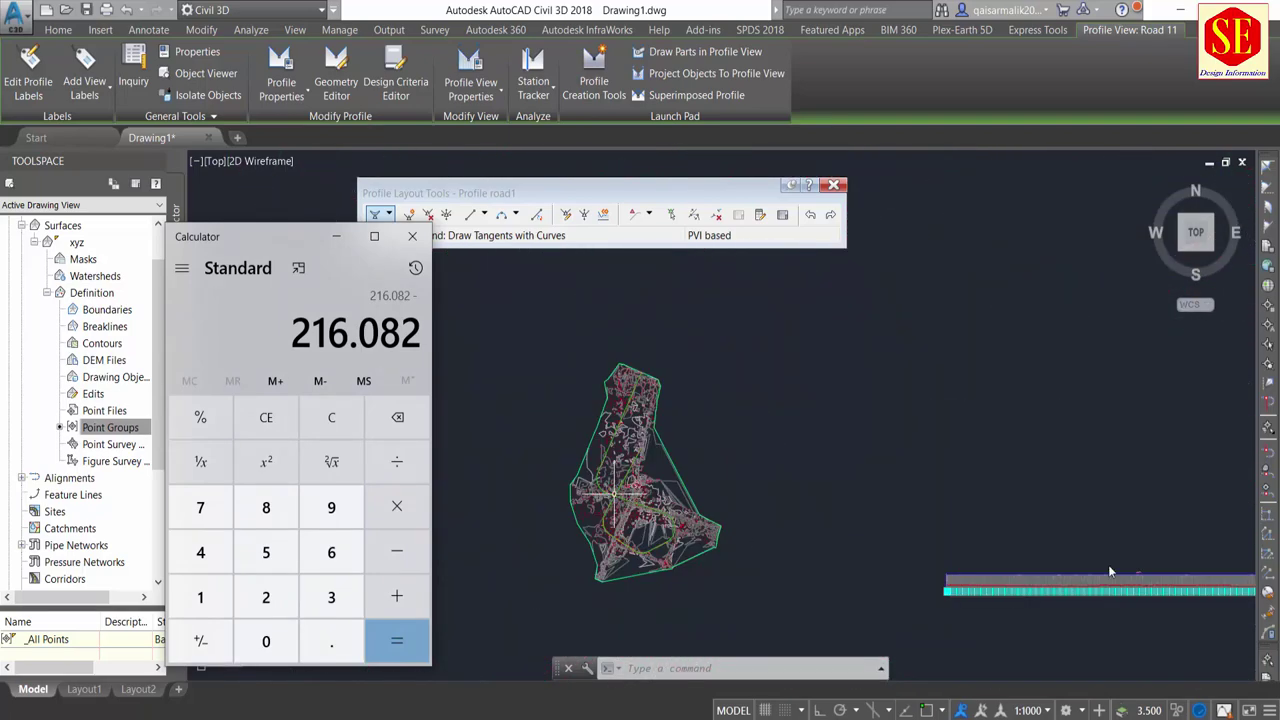
click(883, 505)
scroll(1101, 590, up, 5)
scroll(828, 570, up, 2)
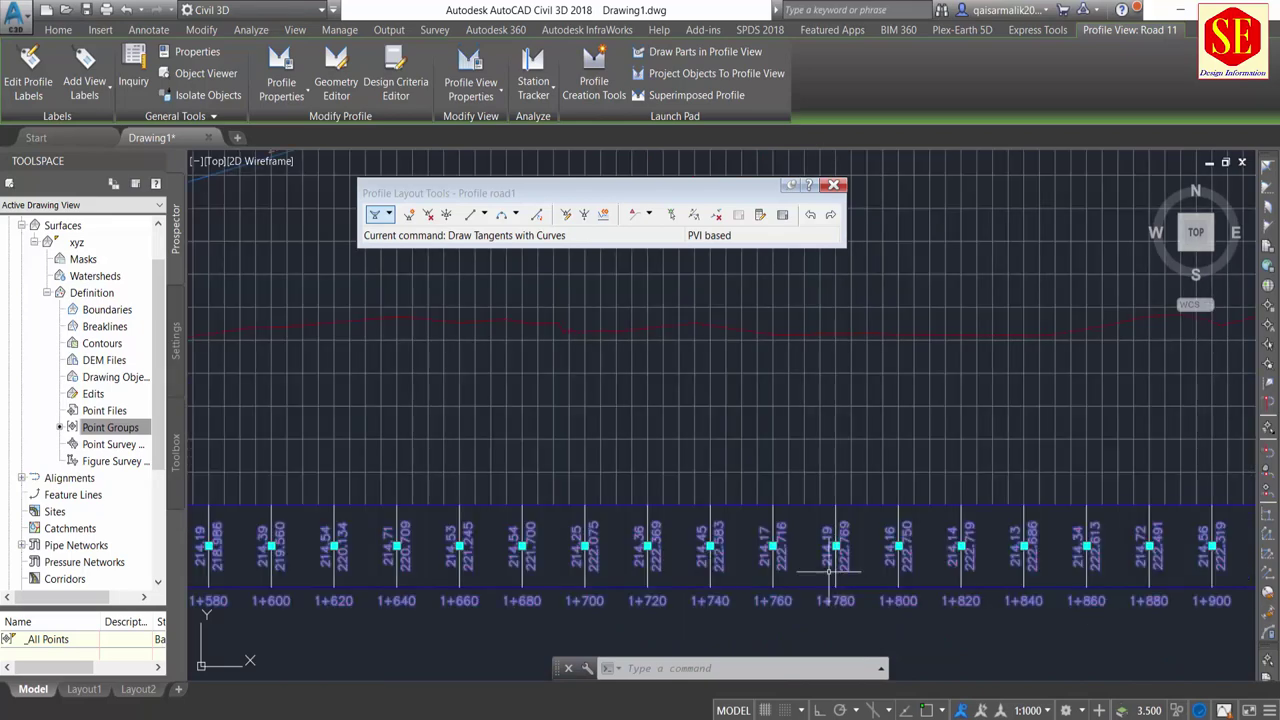
middle_drag(1027, 628, 686, 591)
scroll(691, 583, up, 2)
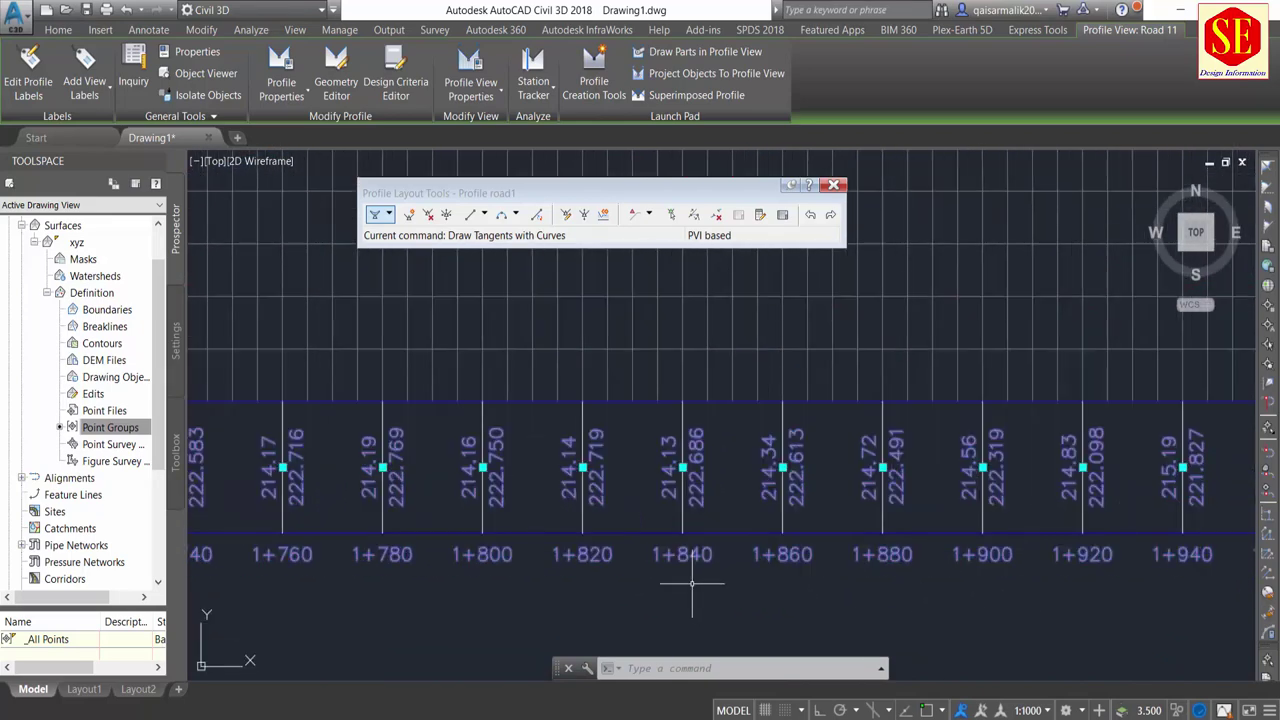
scroll(601, 584, up, 2)
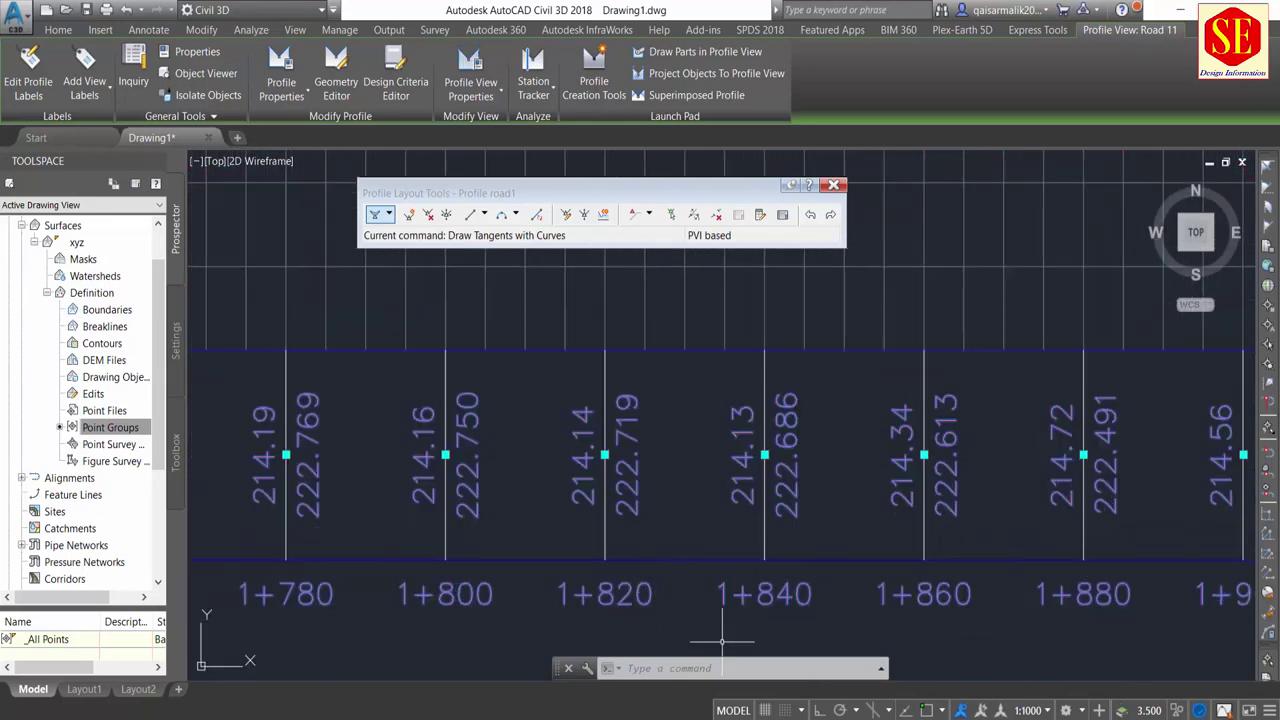
Finish 216.082 − 222.719 in Calculator and select the −6.637 result.
key(alt+Tab)
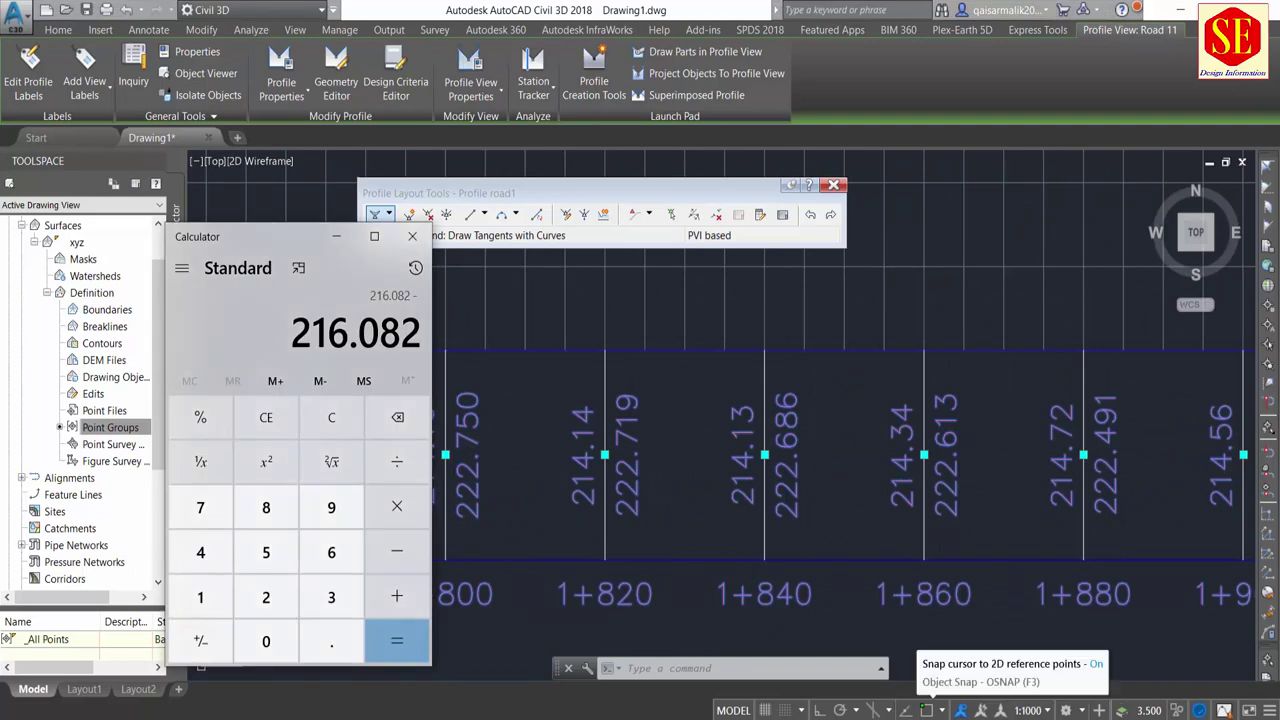
text(222.71)
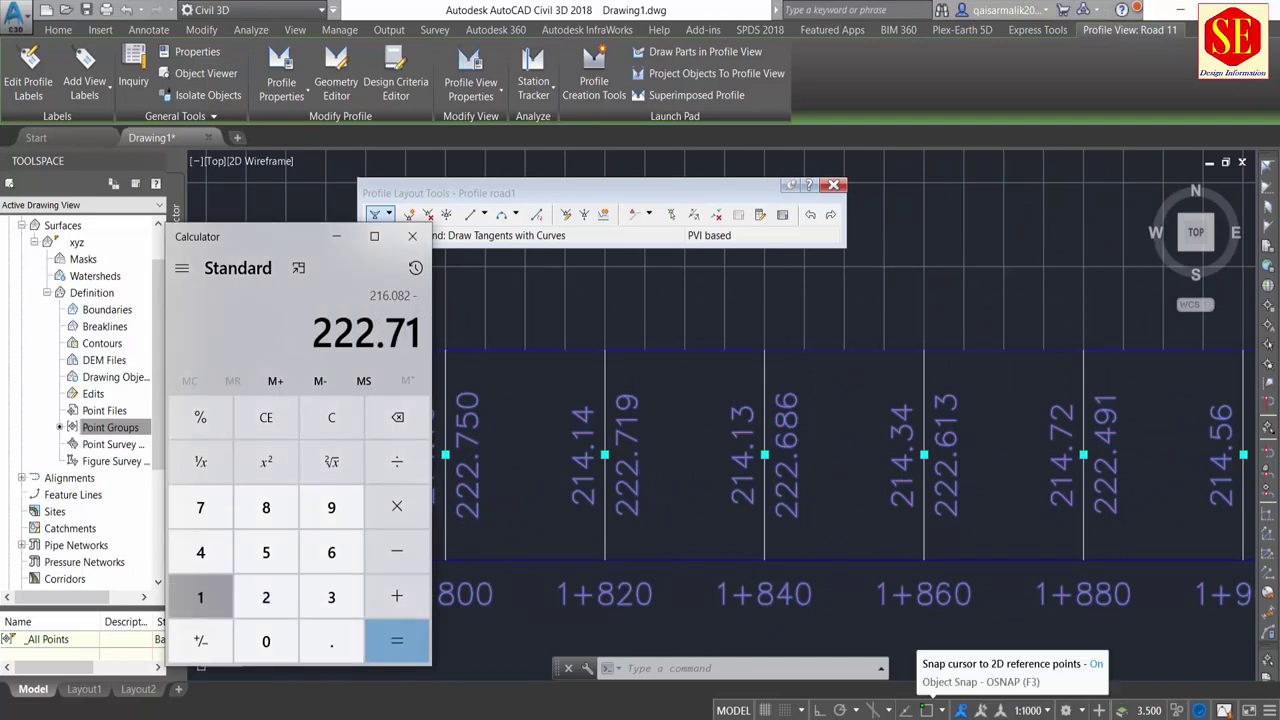
text(9)
key(Return)
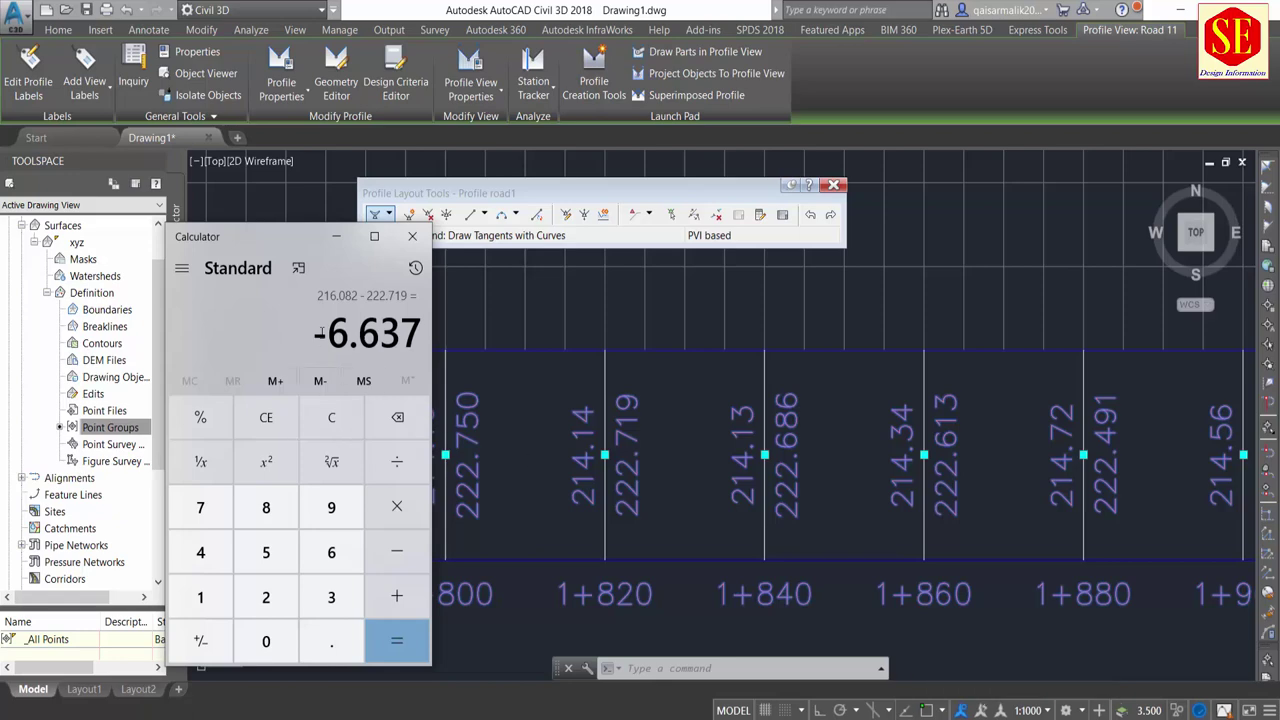
drag(328, 335, 424, 340)
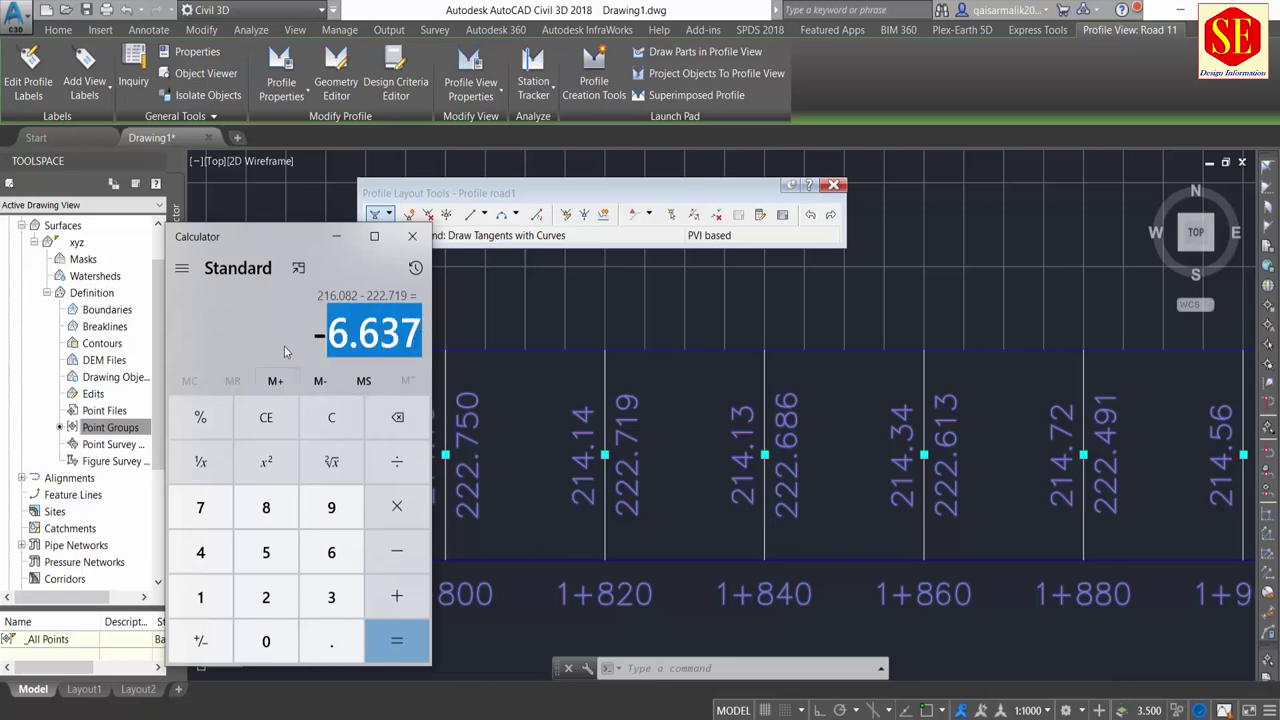
Zoom and pan the drawing to bring the whole xyz surface into view.
click(688, 400)
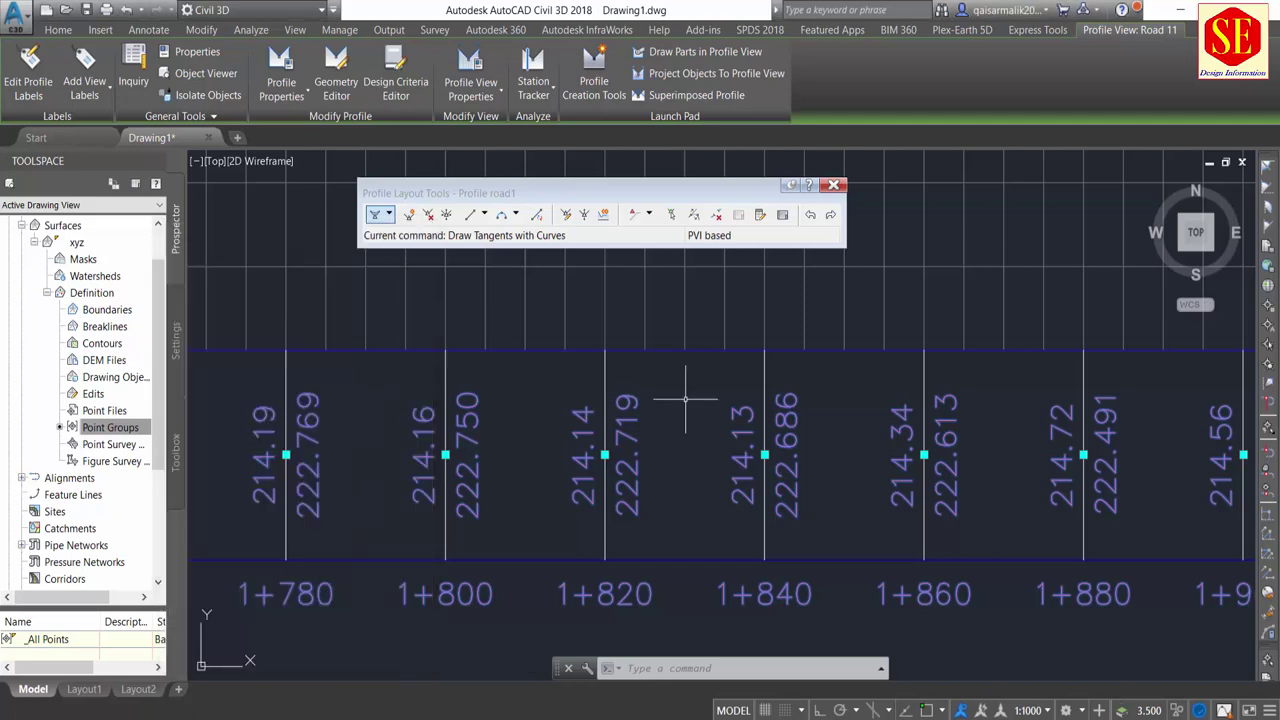
scroll(688, 400, down, 3)
scroll(786, 343, up, 5)
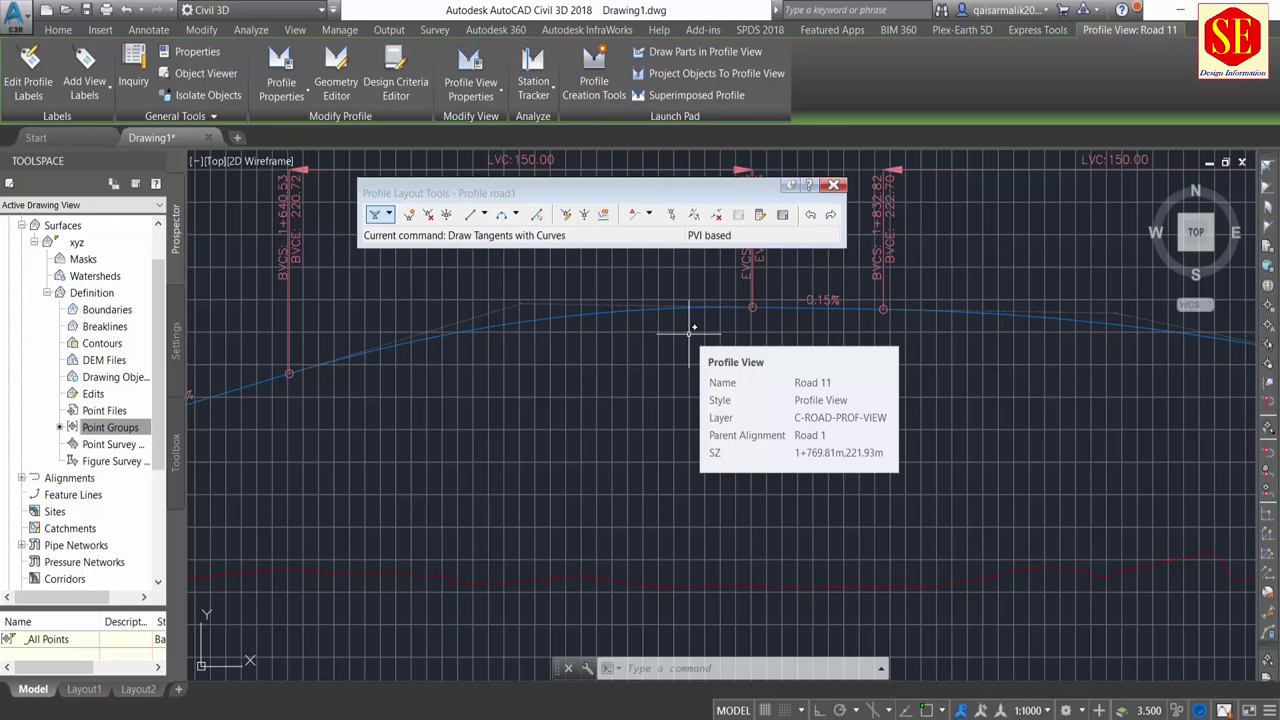
scroll(810, 345, down, 2)
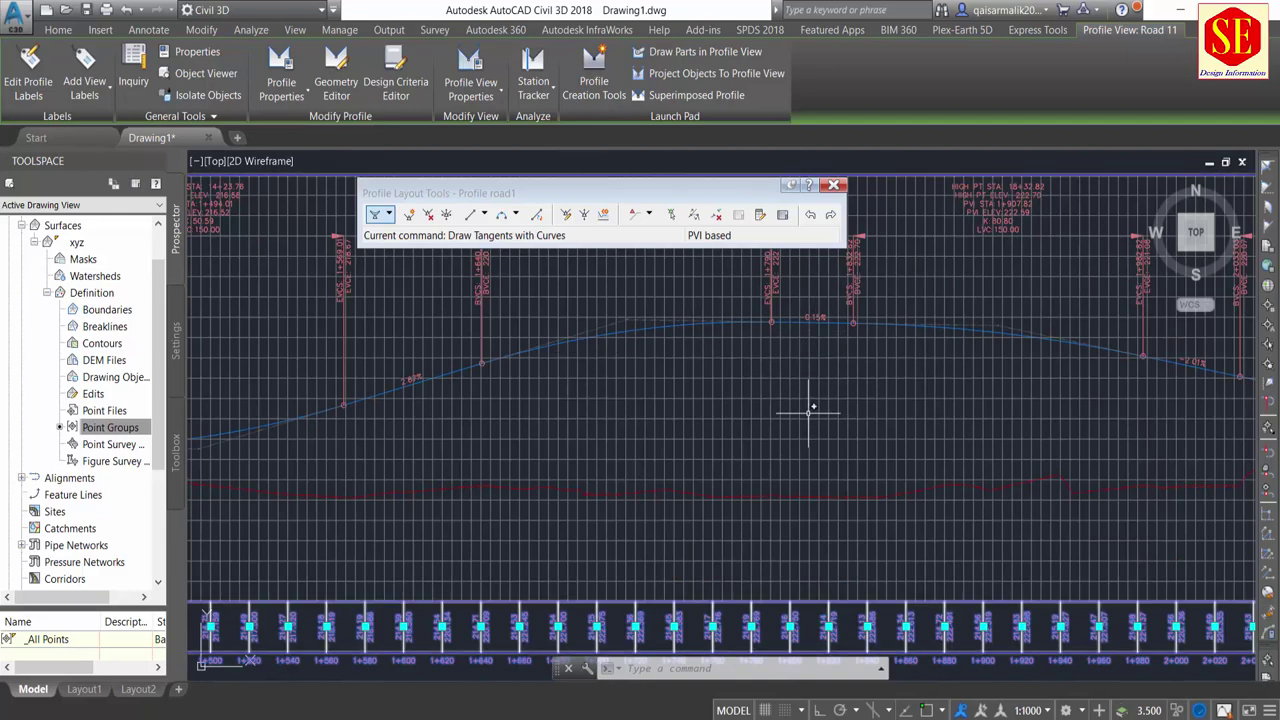
scroll(812, 410, down, 3)
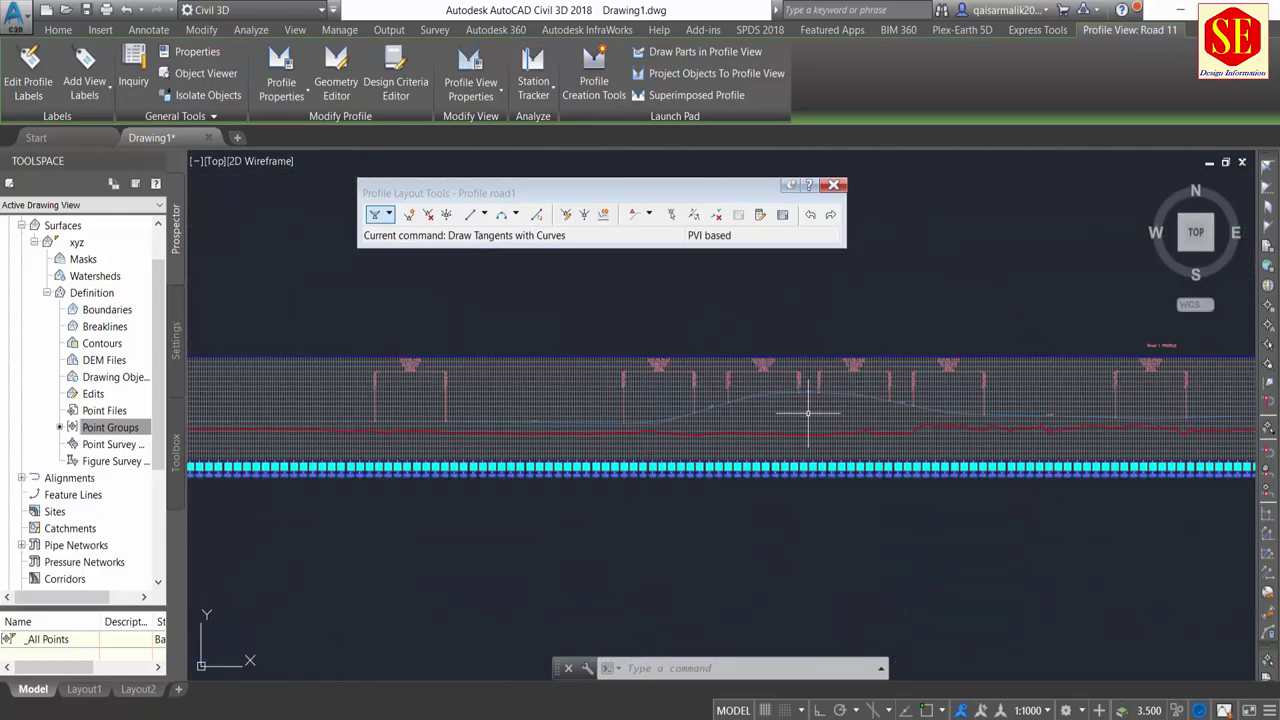
scroll(812, 410, down, 2)
scroll(812, 470, down, 3)
scroll(812, 532, down, 2)
scroll(521, 549, up, 3)
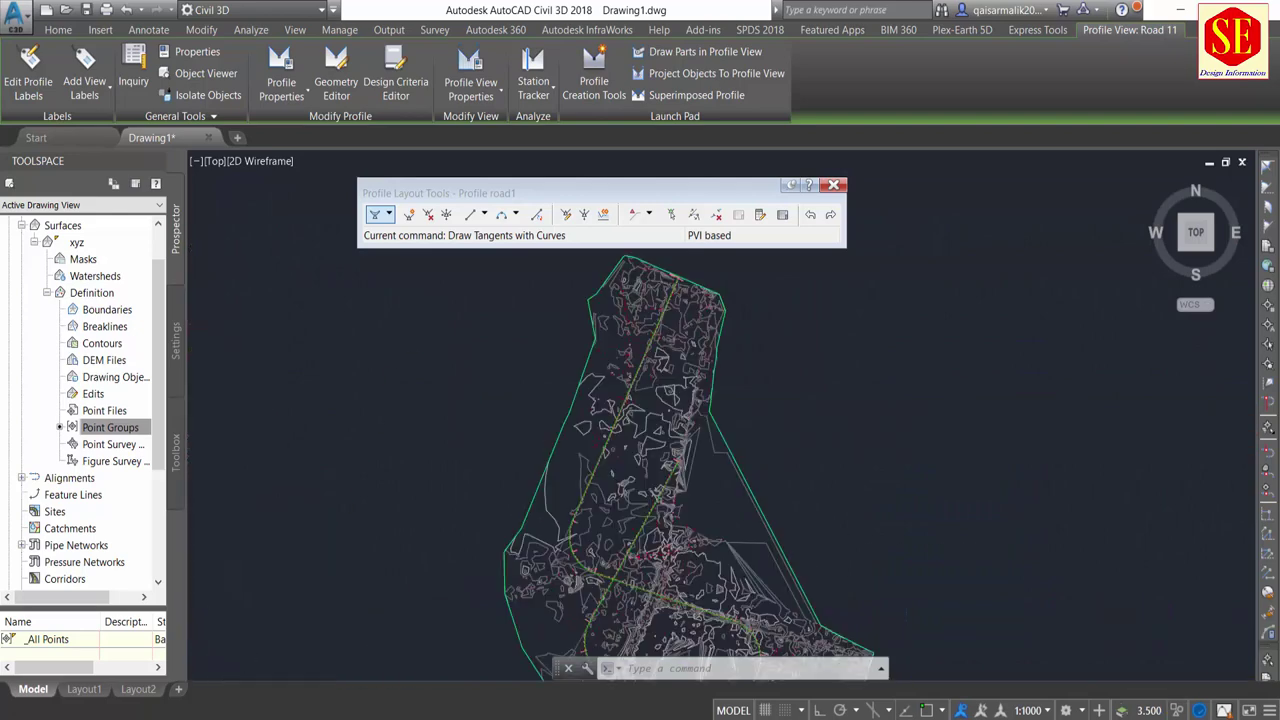
scroll(565, 523, up, 3)
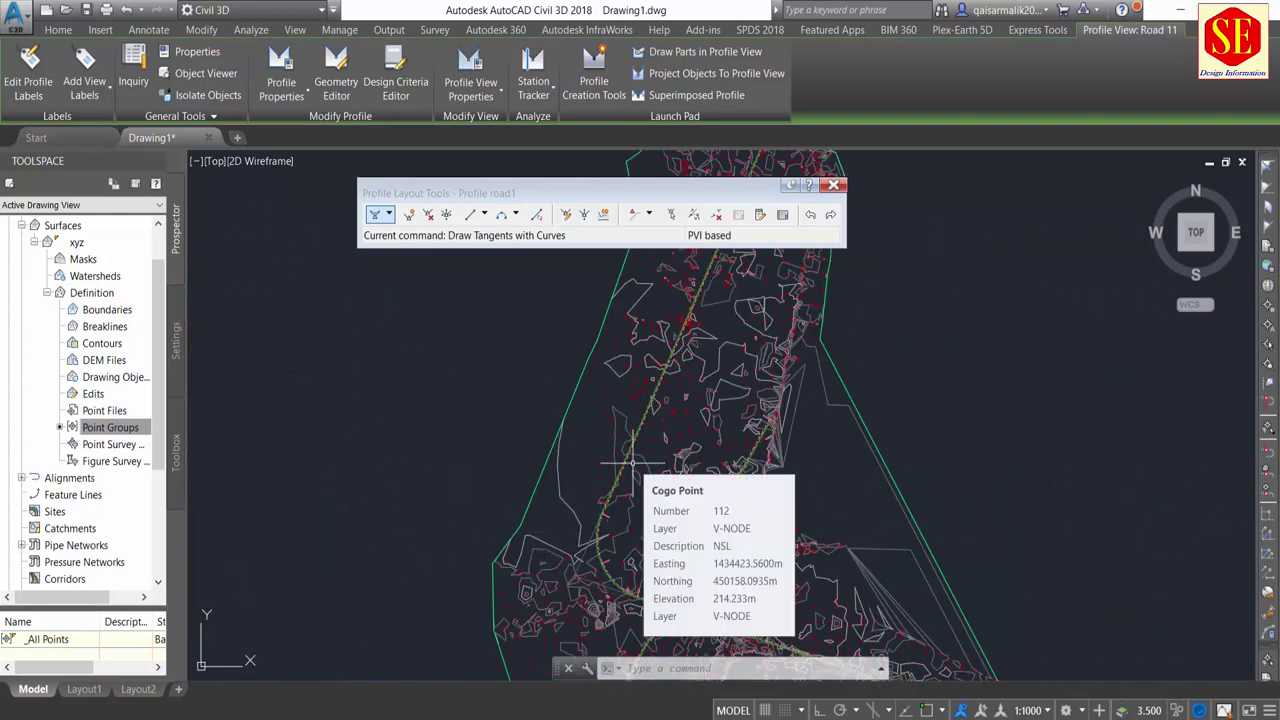
scroll(672, 427, down, 3)
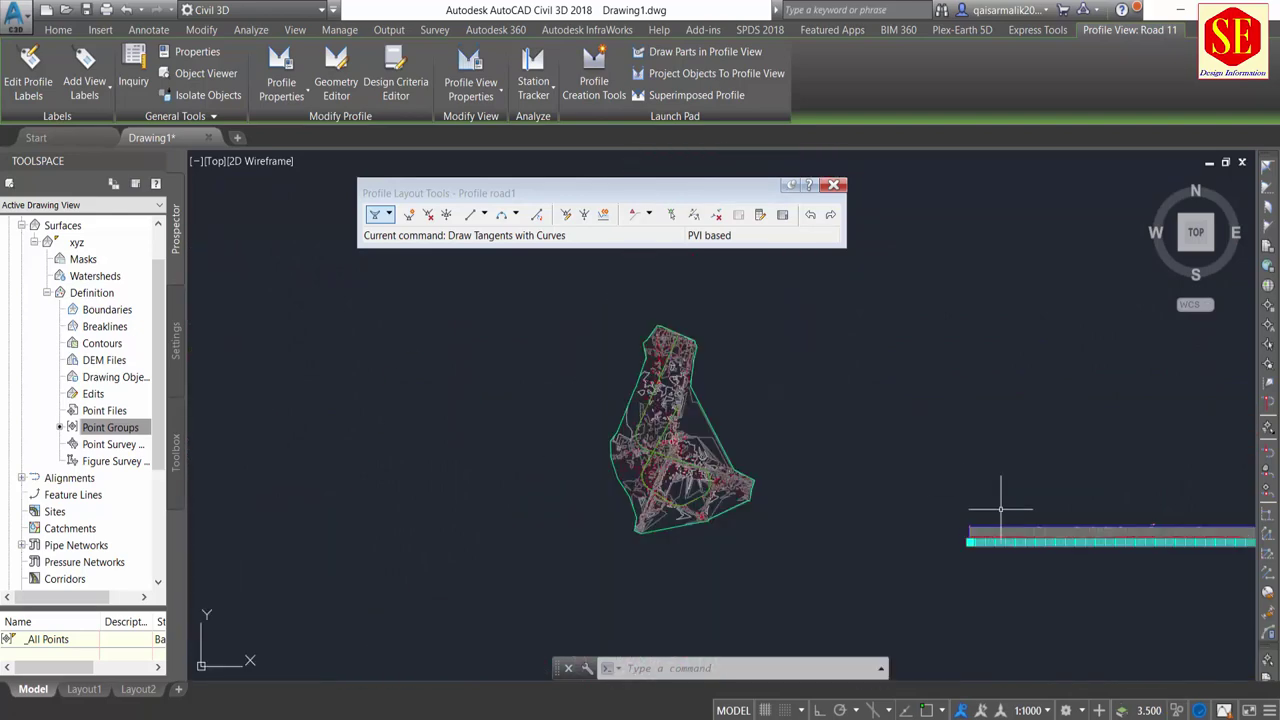
scroll(1202, 584, up, 5)
middle_drag(723, 371, 1150, 428)
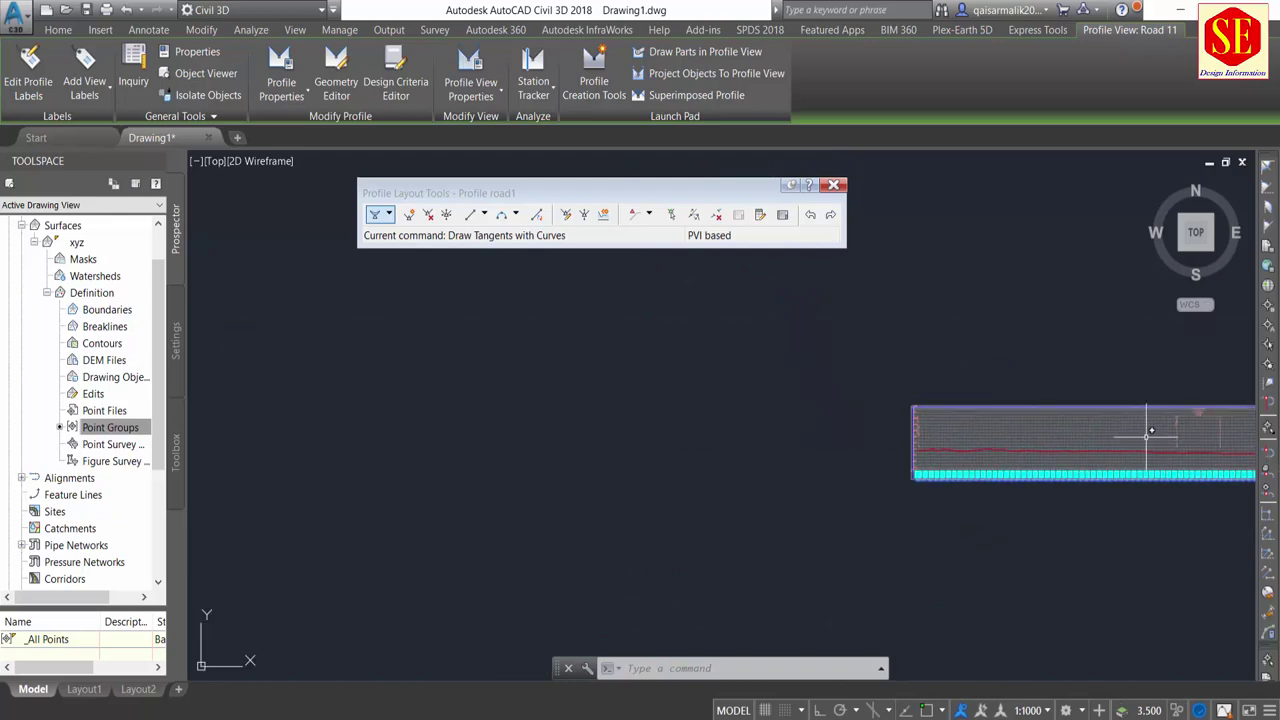
scroll(737, 400, down, 3)
scroll(655, 418, up, 5)
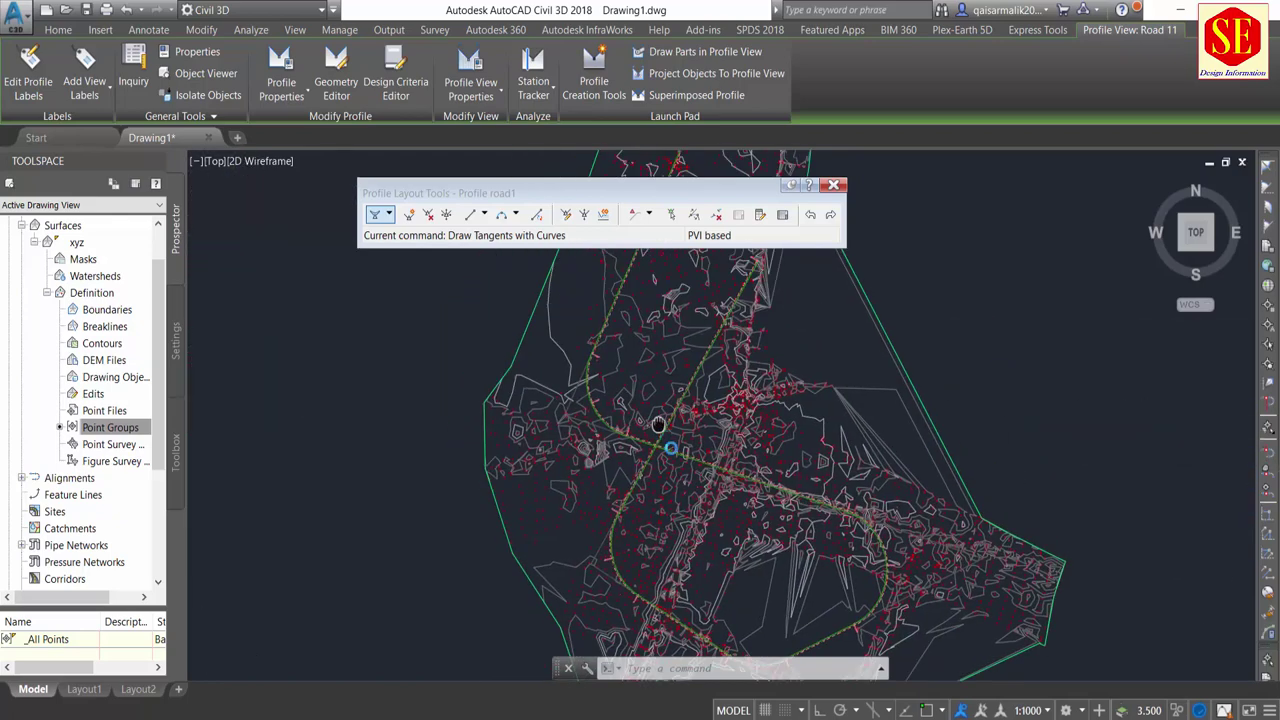
Exit the Profile road1 layout command, leaving the surface and Road 1 profile view visible.
middle_drag(657, 442, 701, 378)
scroll(701, 378, up, 2)
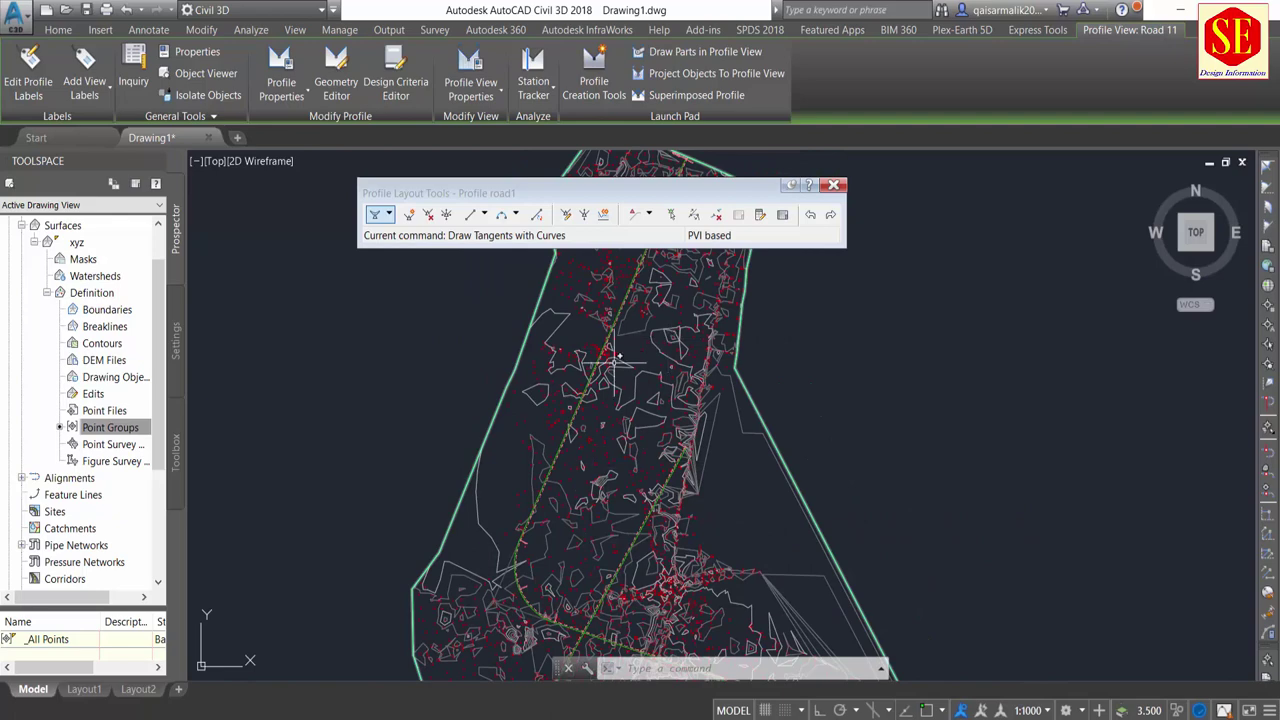
text(e)
key(Return)
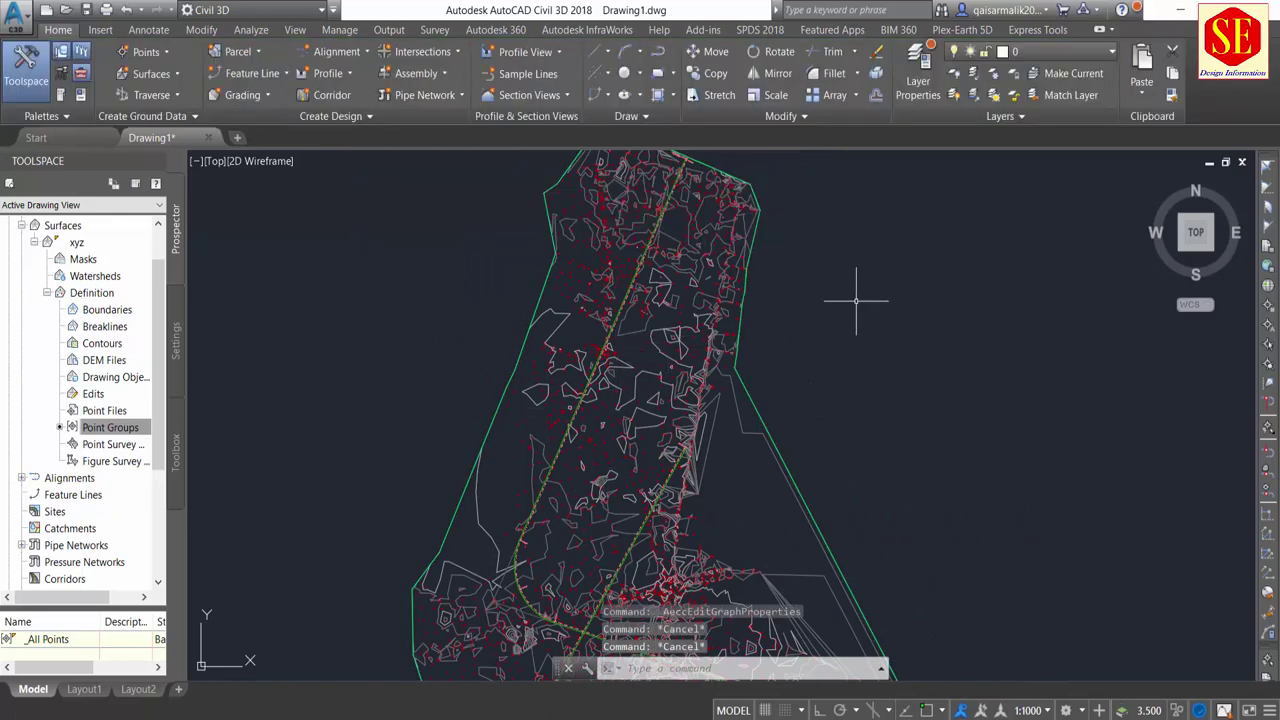
scroll(863, 349, down, 5)
scroll(763, 443, up, 2)
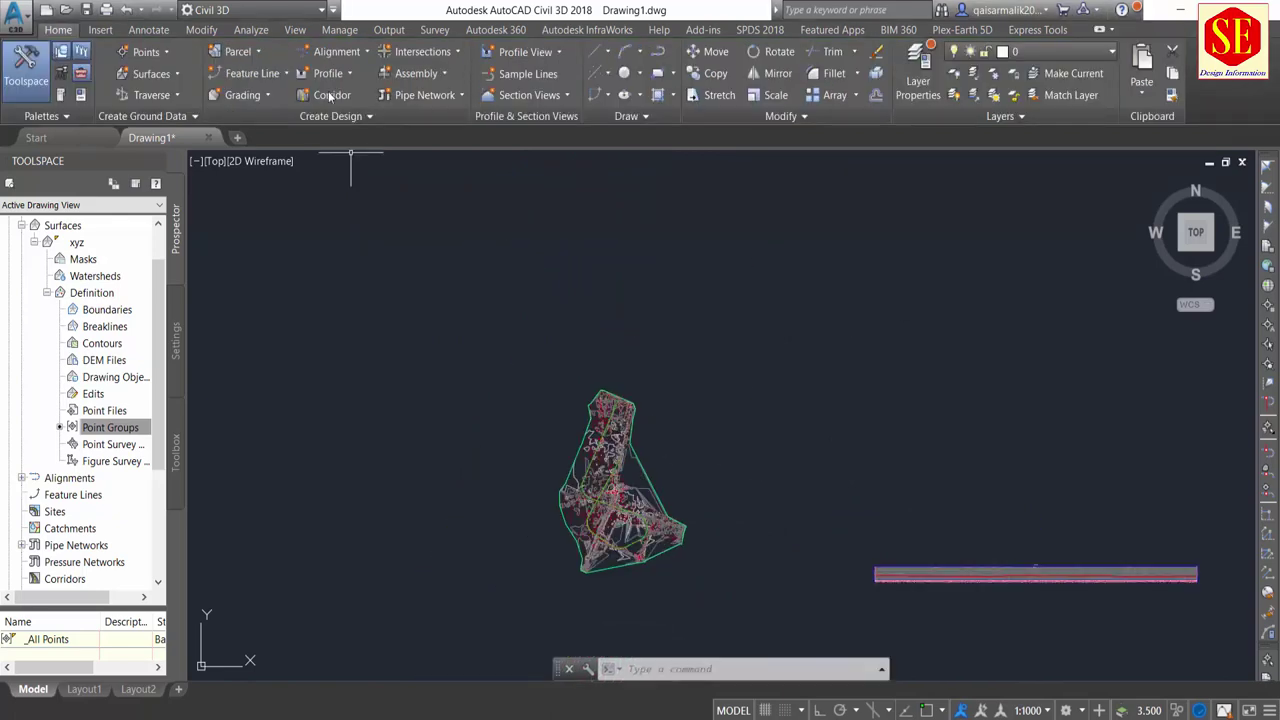
Create assembly yyy, place its baseline in the drawing and open its Properties.
click(416, 76)
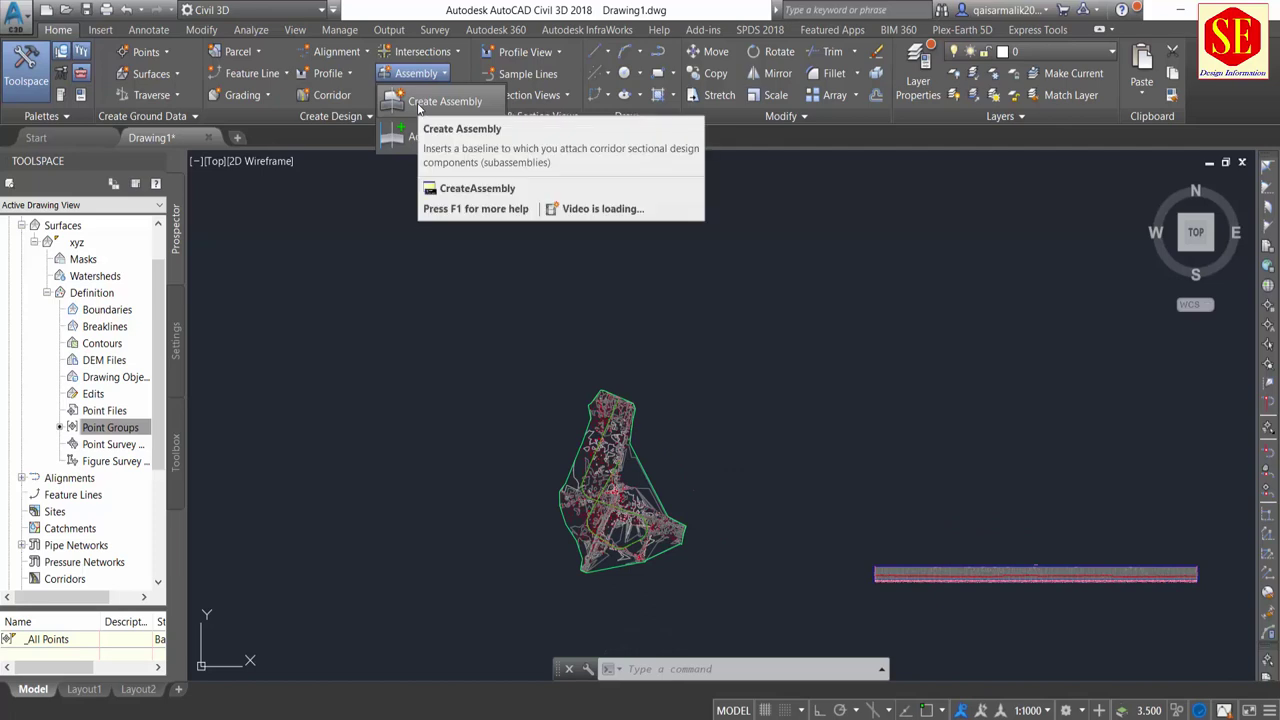
click(419, 104)
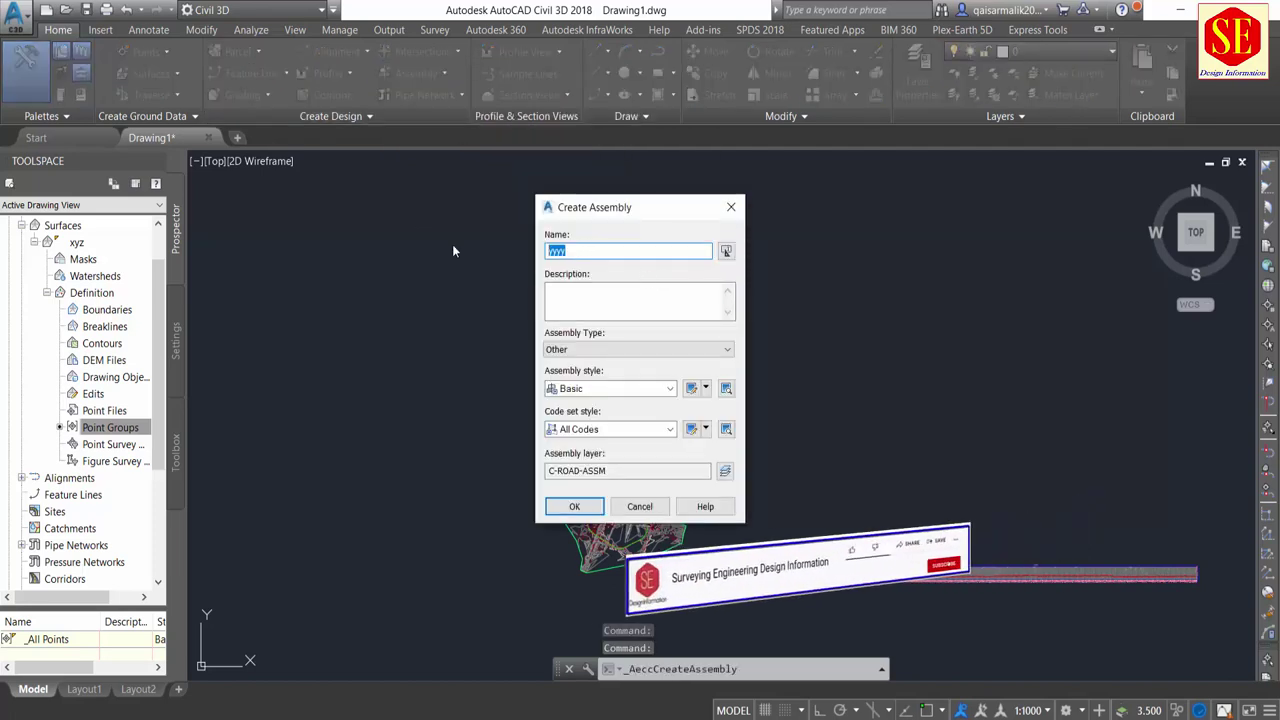
text(yyy)
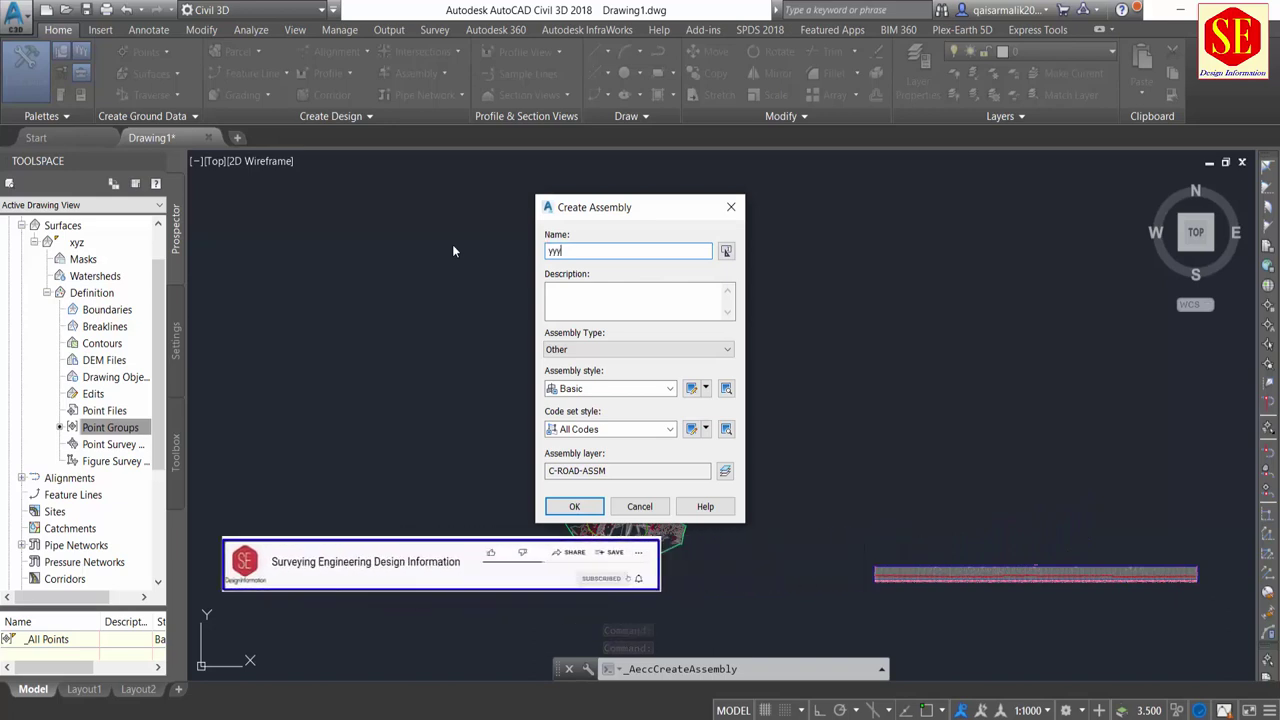
click(574, 506)
click(820, 363)
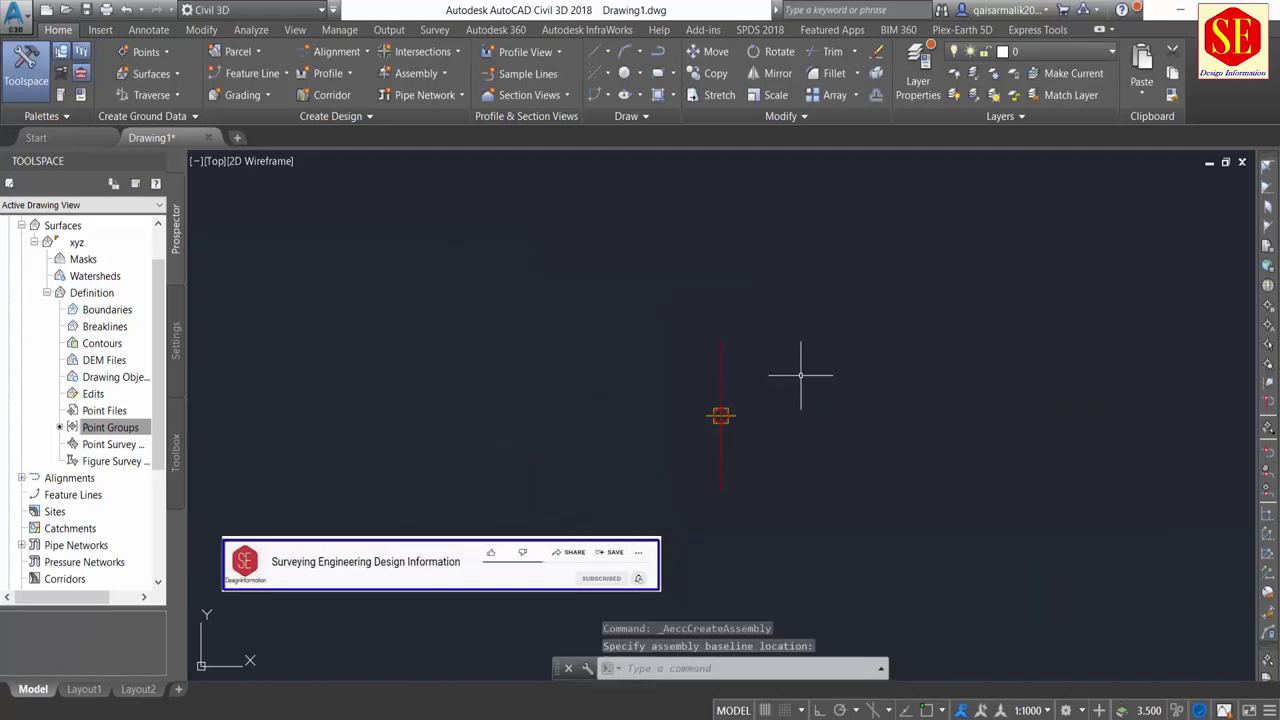
double_click(664, 345)
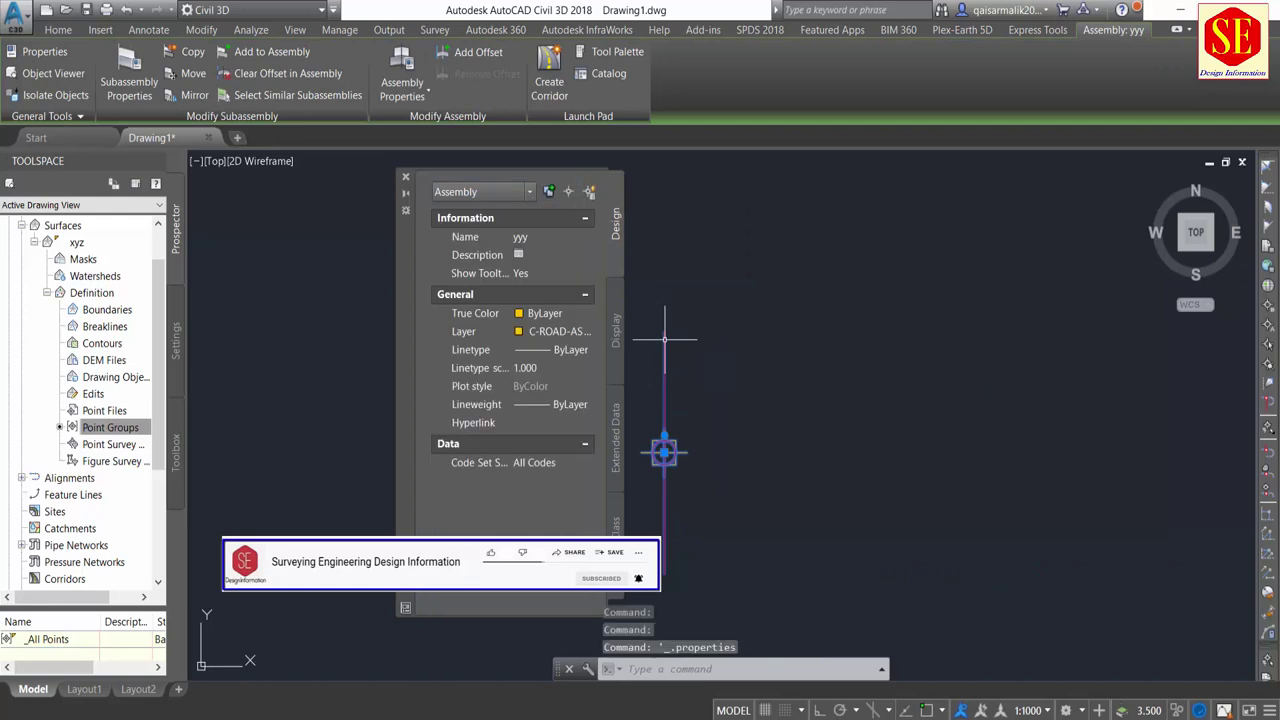
drag(410, 242, 285, 271)
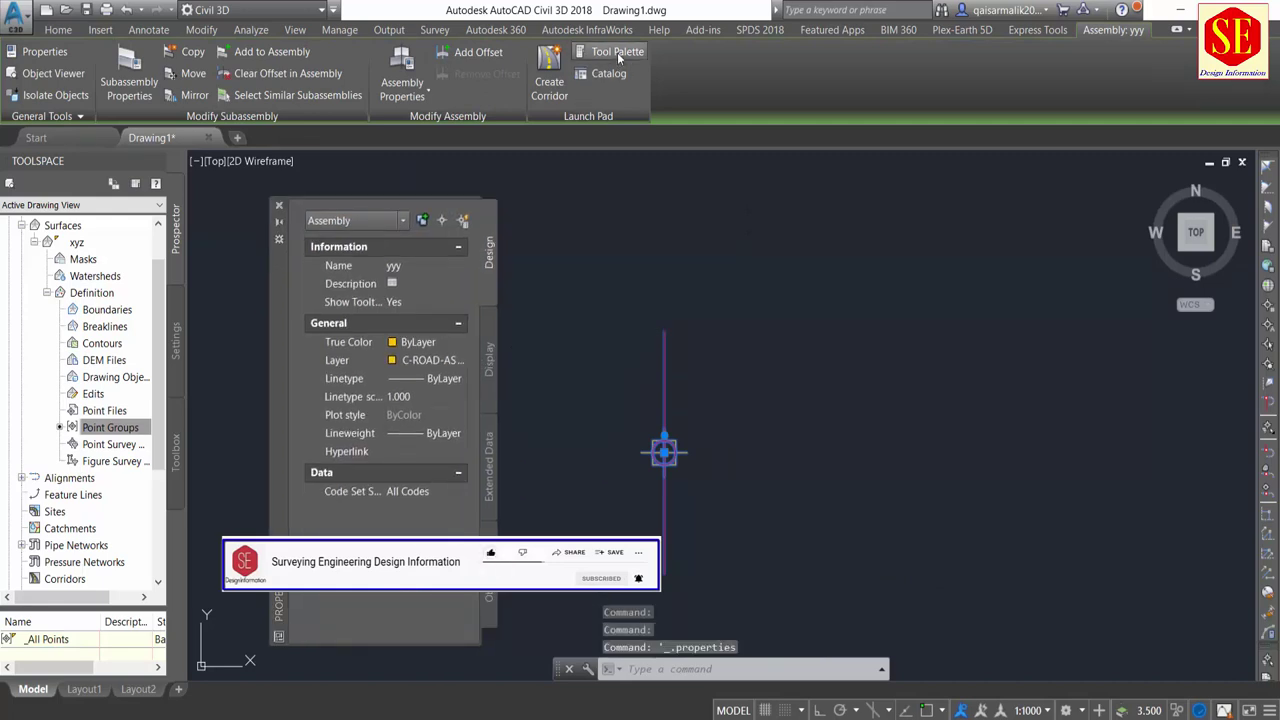
Pick LaneSuperelevationAOR with Width 10, Pave1 0.05, Pave2 0.075 and Base 0.35.
click(617, 52)
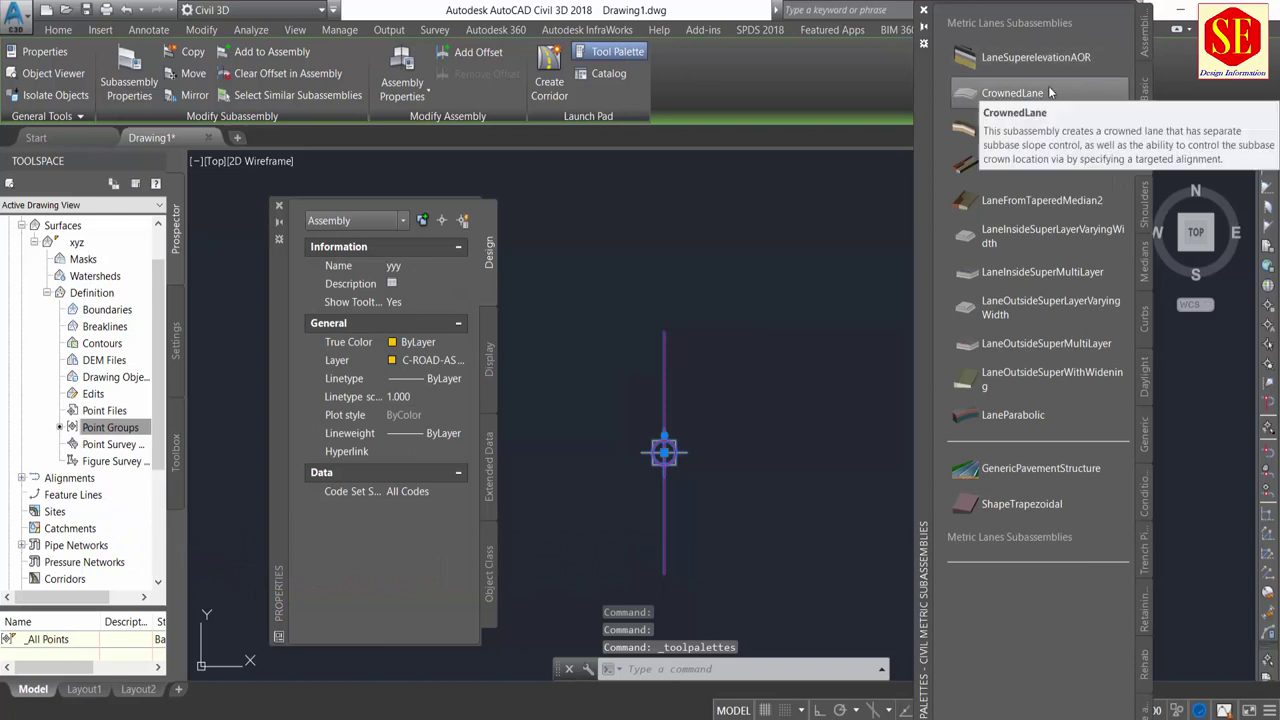
click(992, 56)
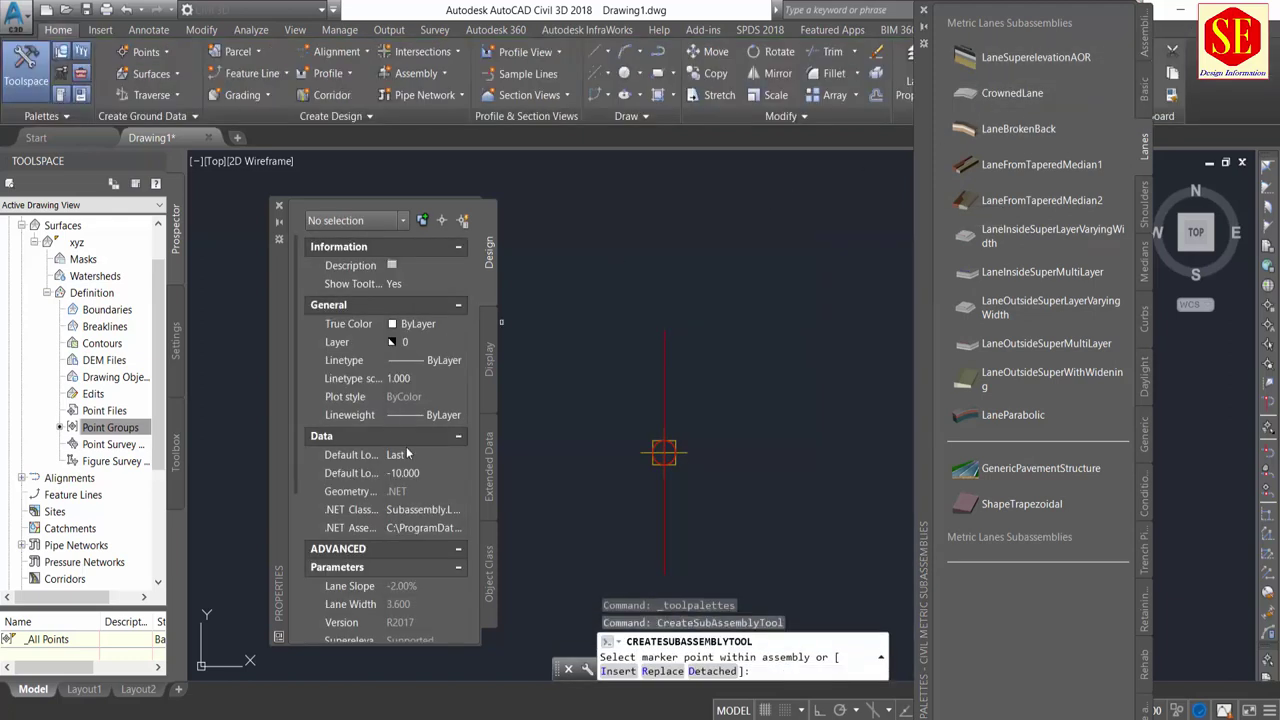
scroll(424, 480, down, 4)
click(415, 448)
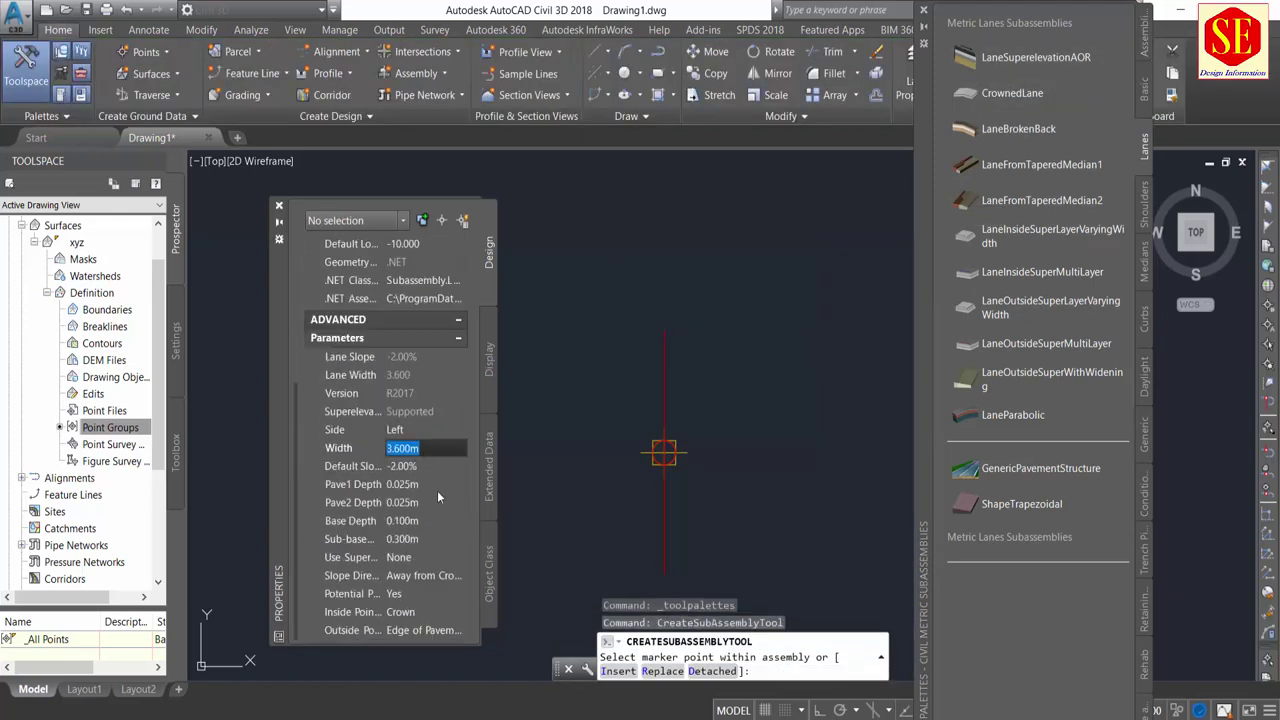
text(10)
click(401, 486)
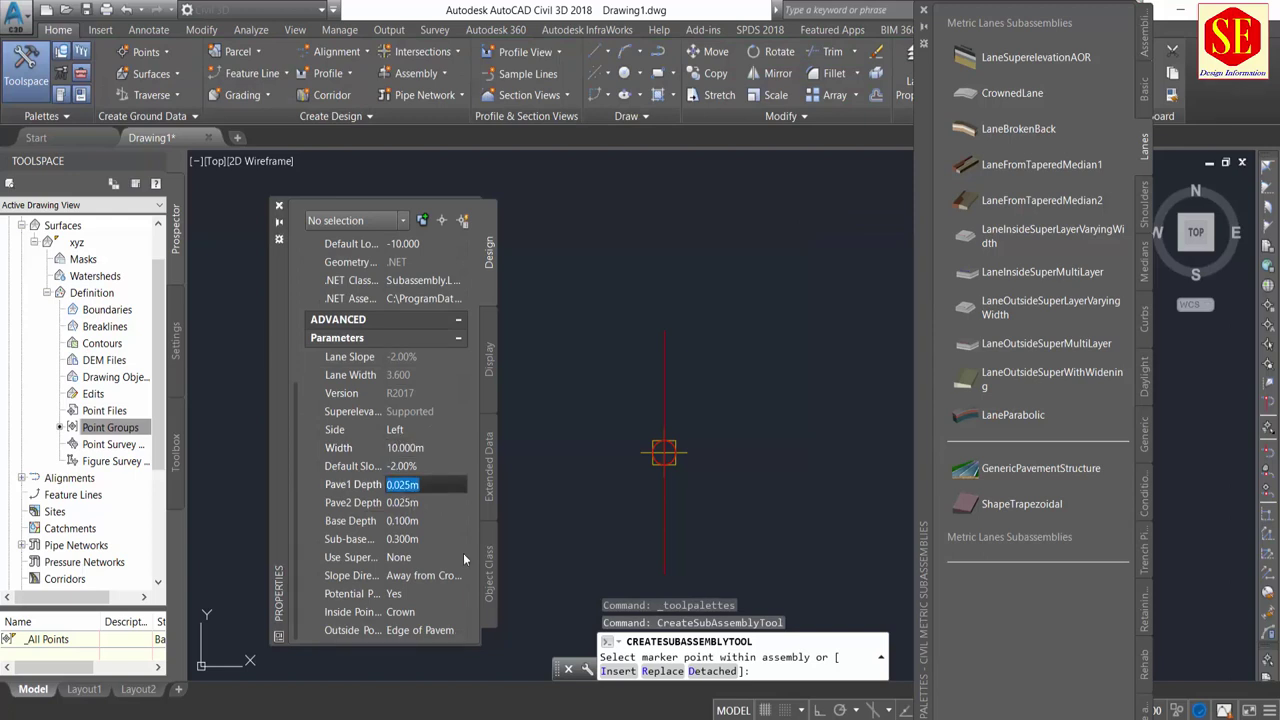
text(0.05)
click(412, 503)
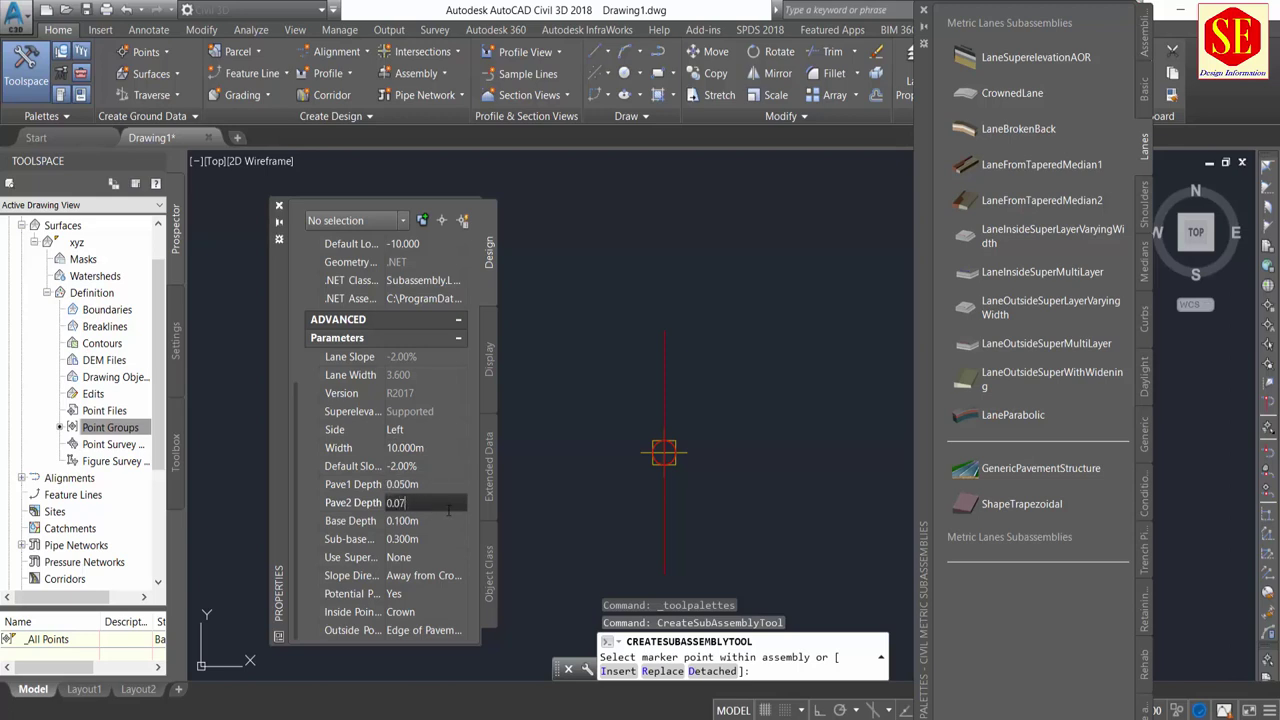
click(445, 523)
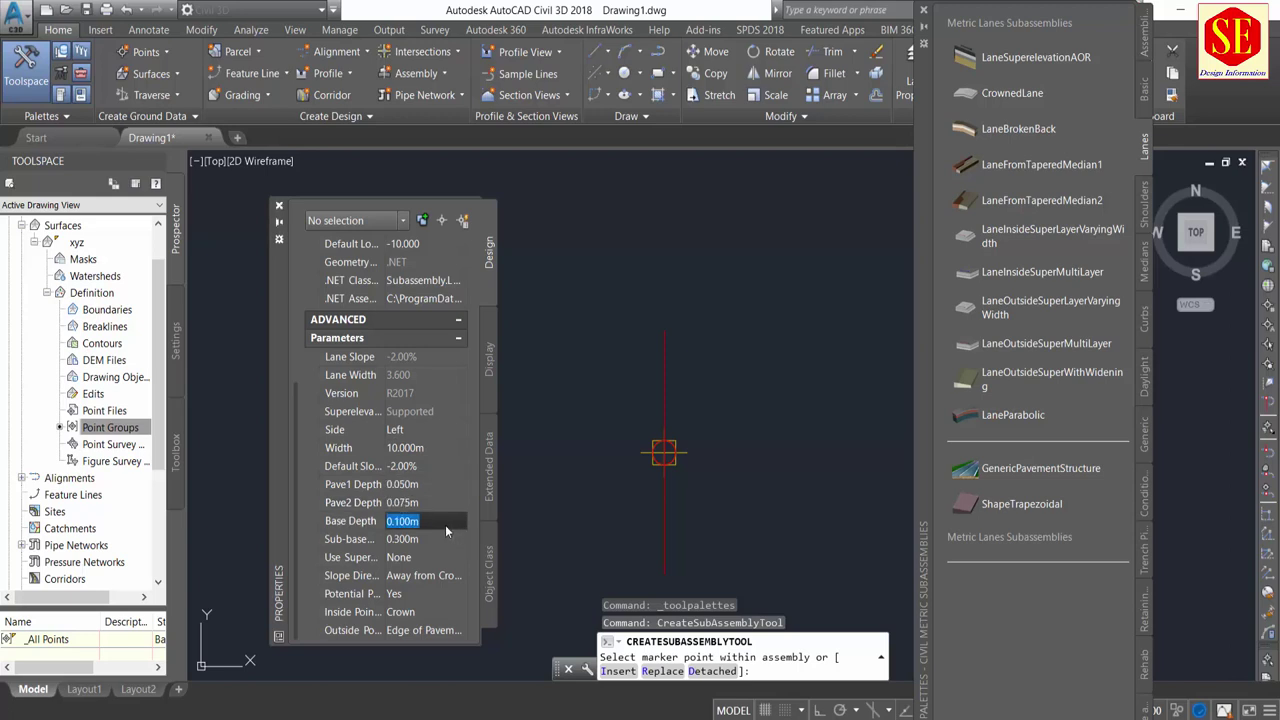
text(.3)
text(5)
click(400, 543)
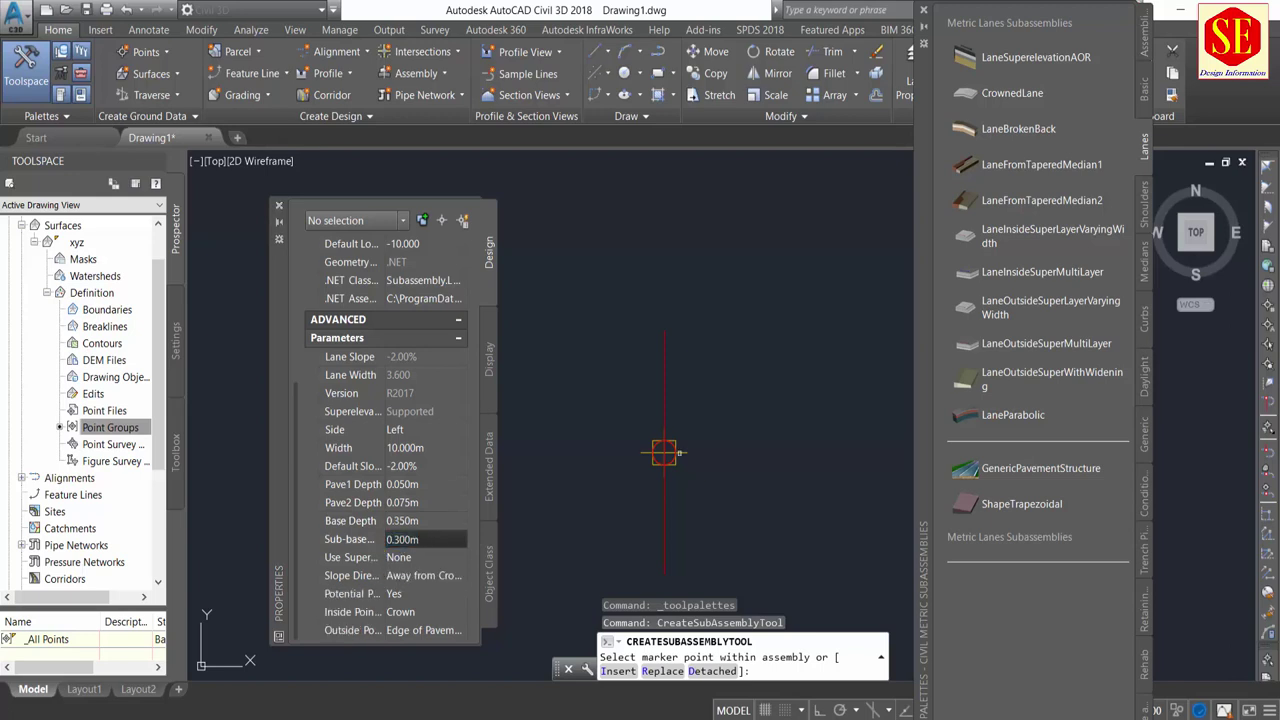
Attach the lane to both sides of the yyy baseline and finish inserting.
click(656, 455)
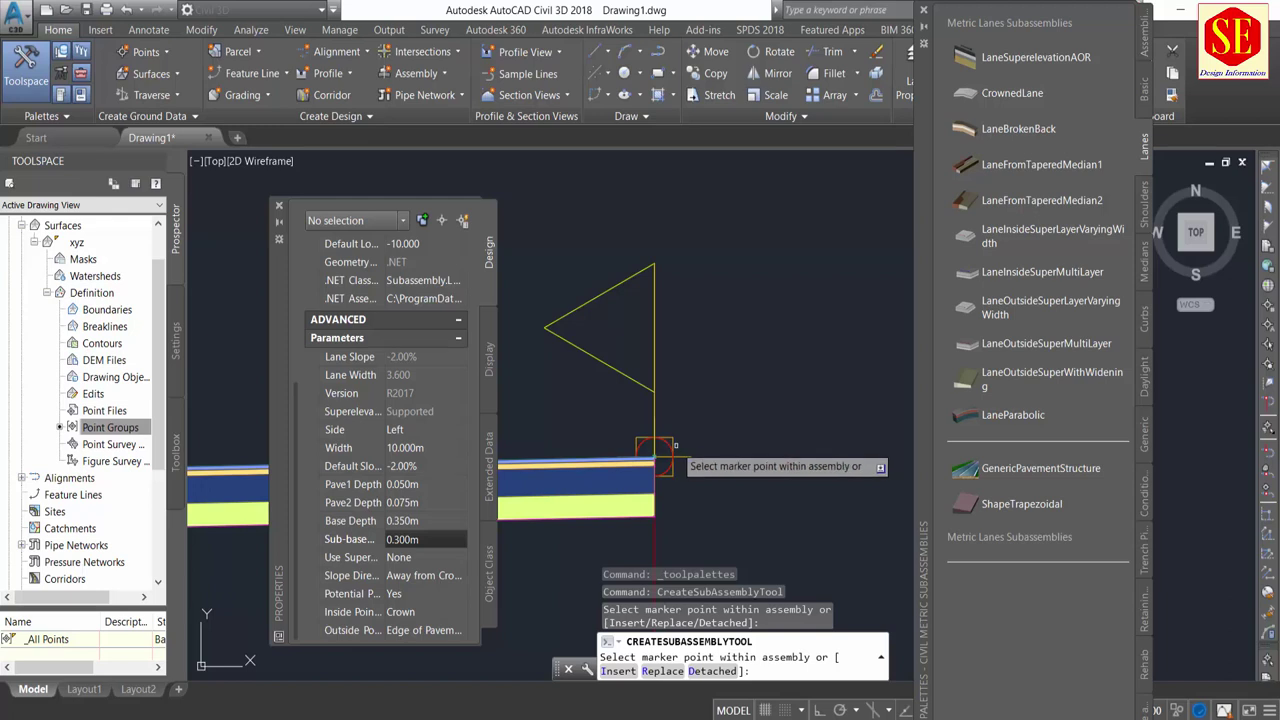
click(656, 455)
scroll(740, 320, down, 5)
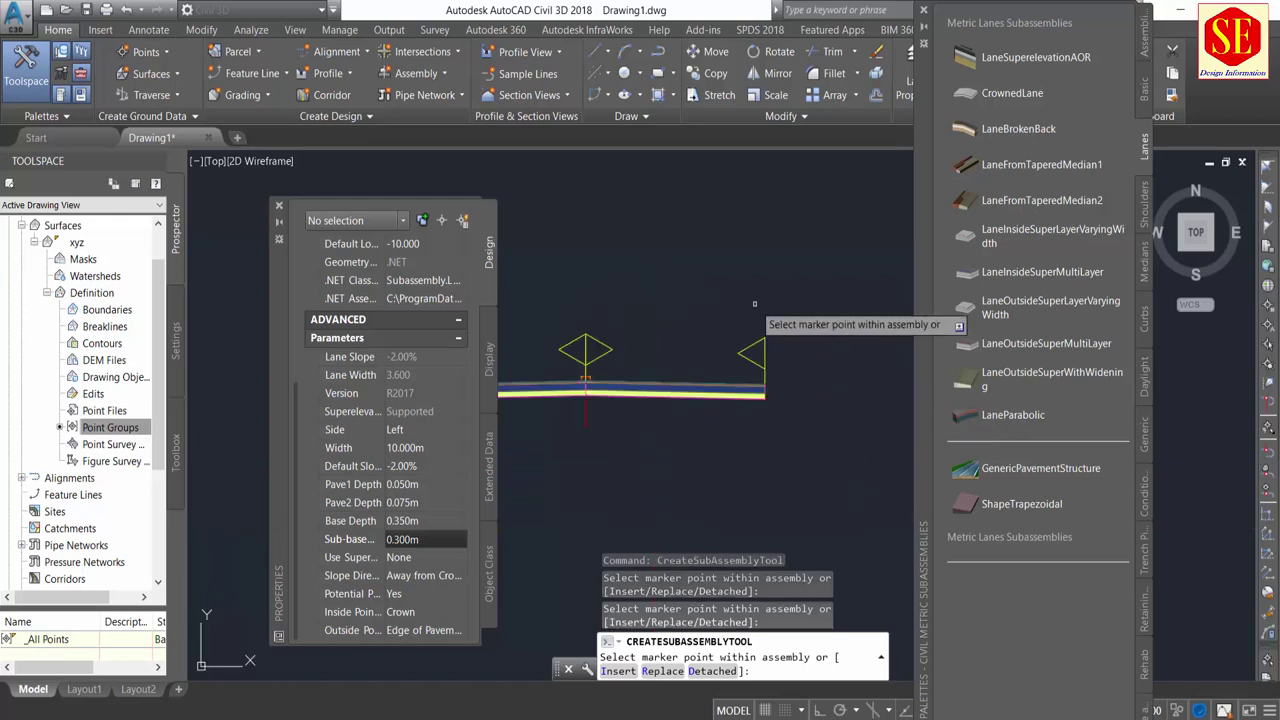
middle_drag(612, 300, 729, 278)
right_click(730, 238)
click(744, 240)
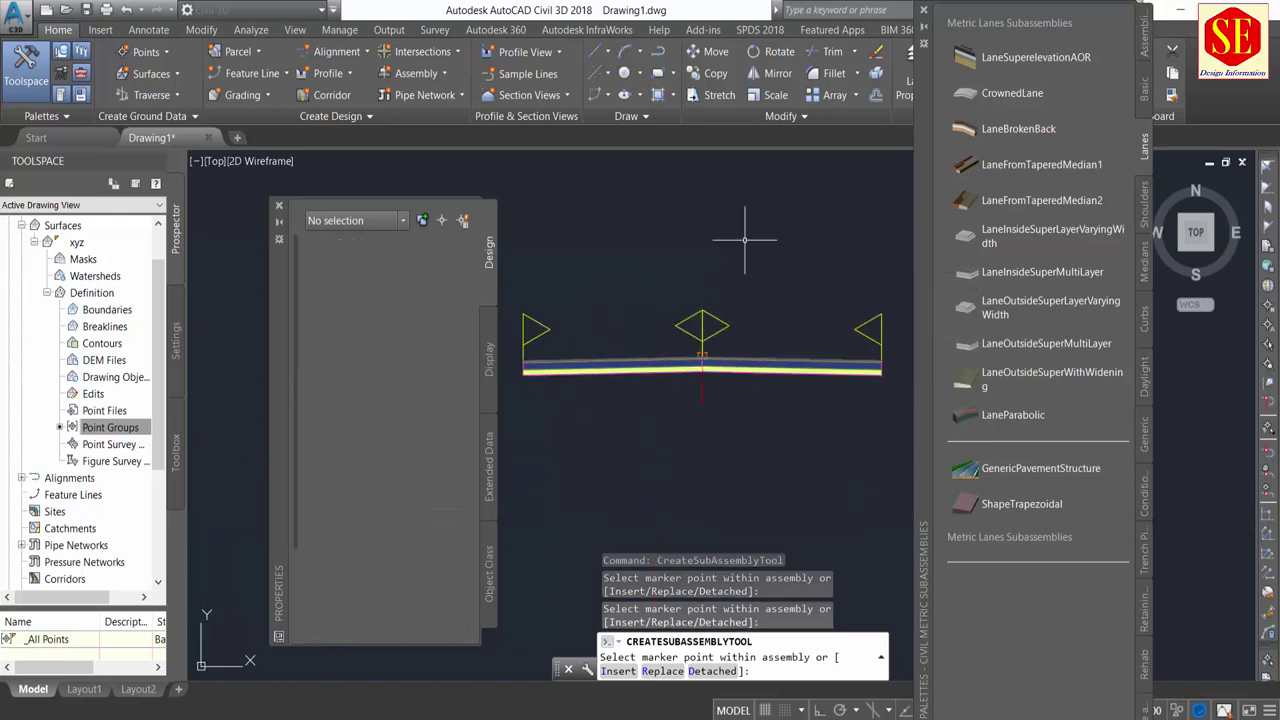
Pick the DaylightBench subassembly from the Daylight palette and set its side to Left.
click(1145, 205)
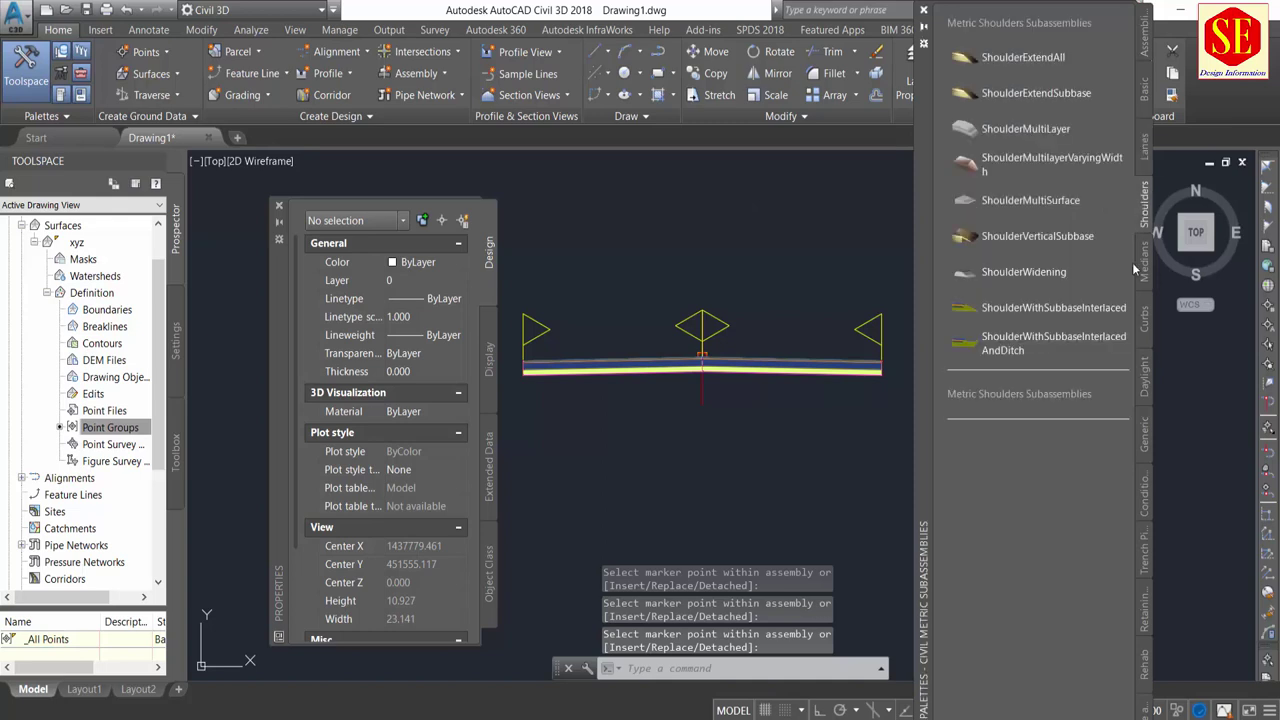
click(1145, 372)
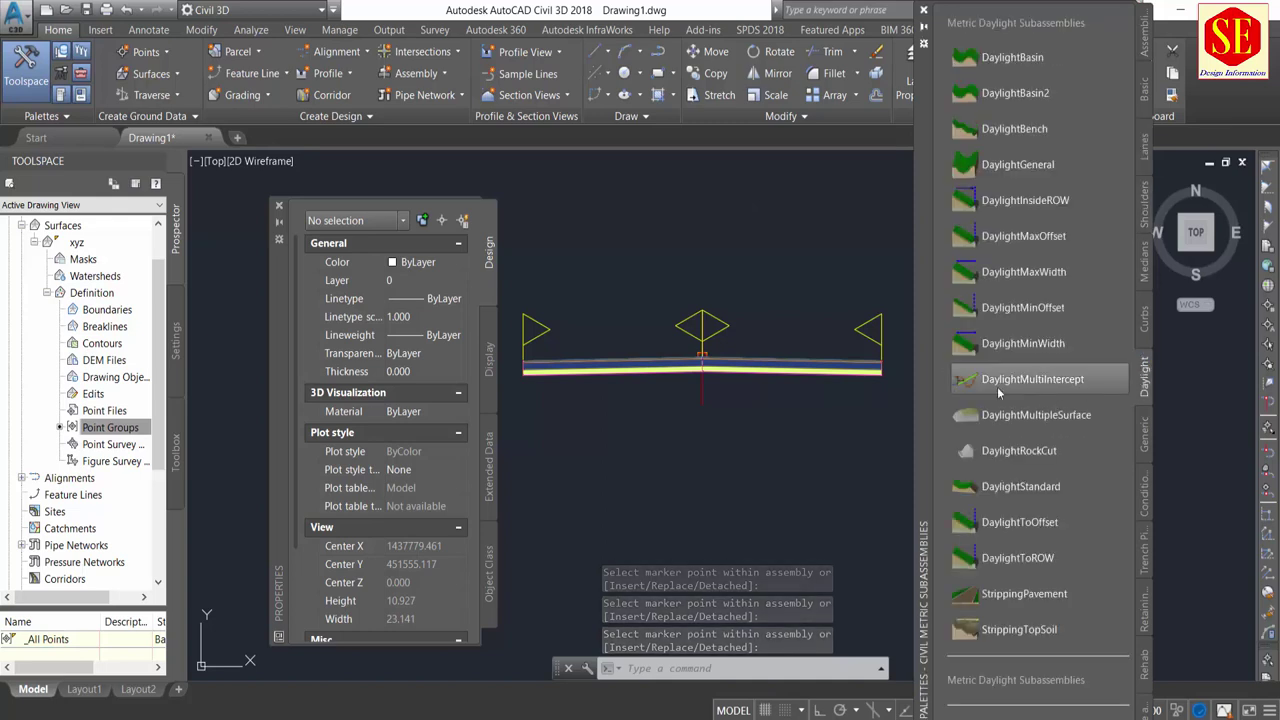
click(1010, 129)
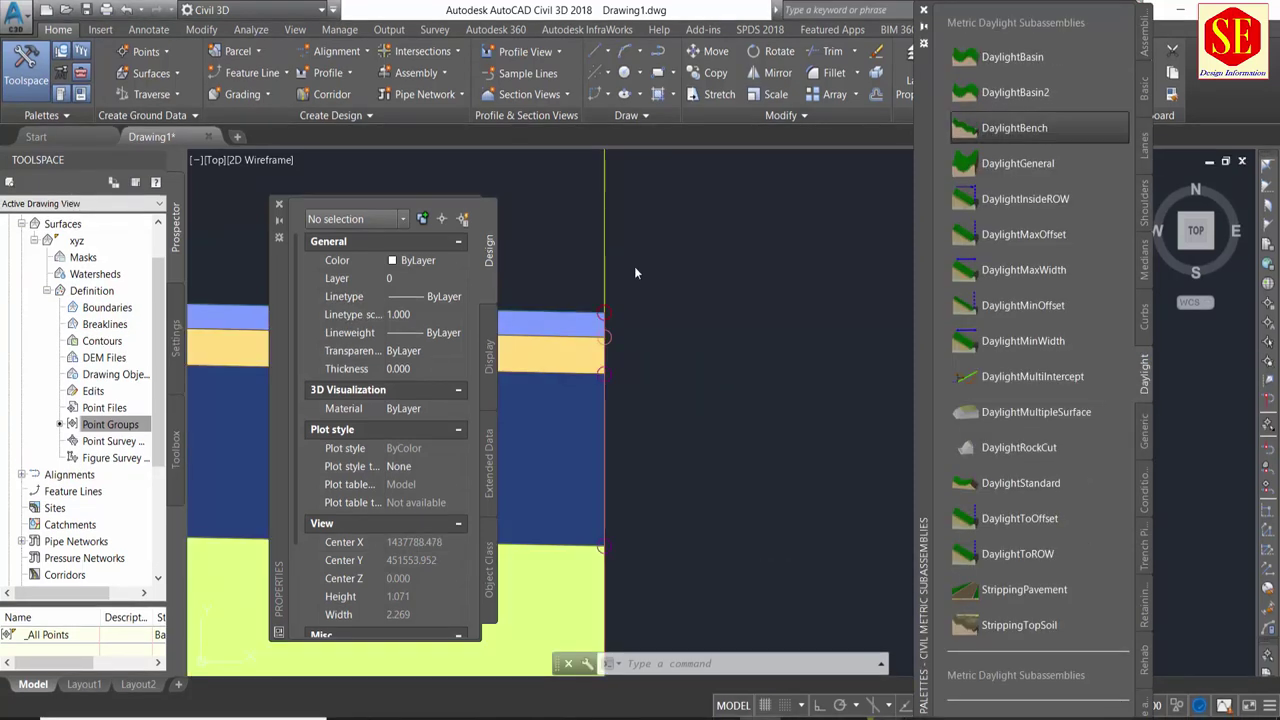
scroll(375, 520, down, 5)
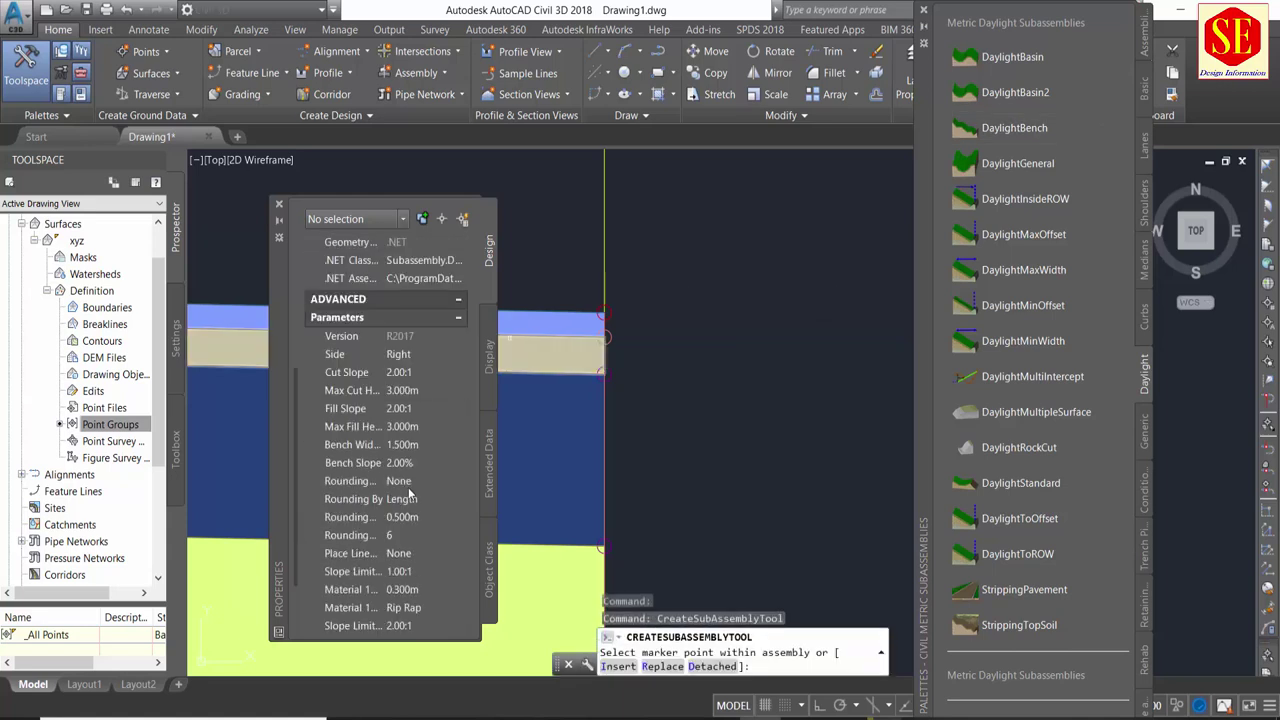
click(392, 427)
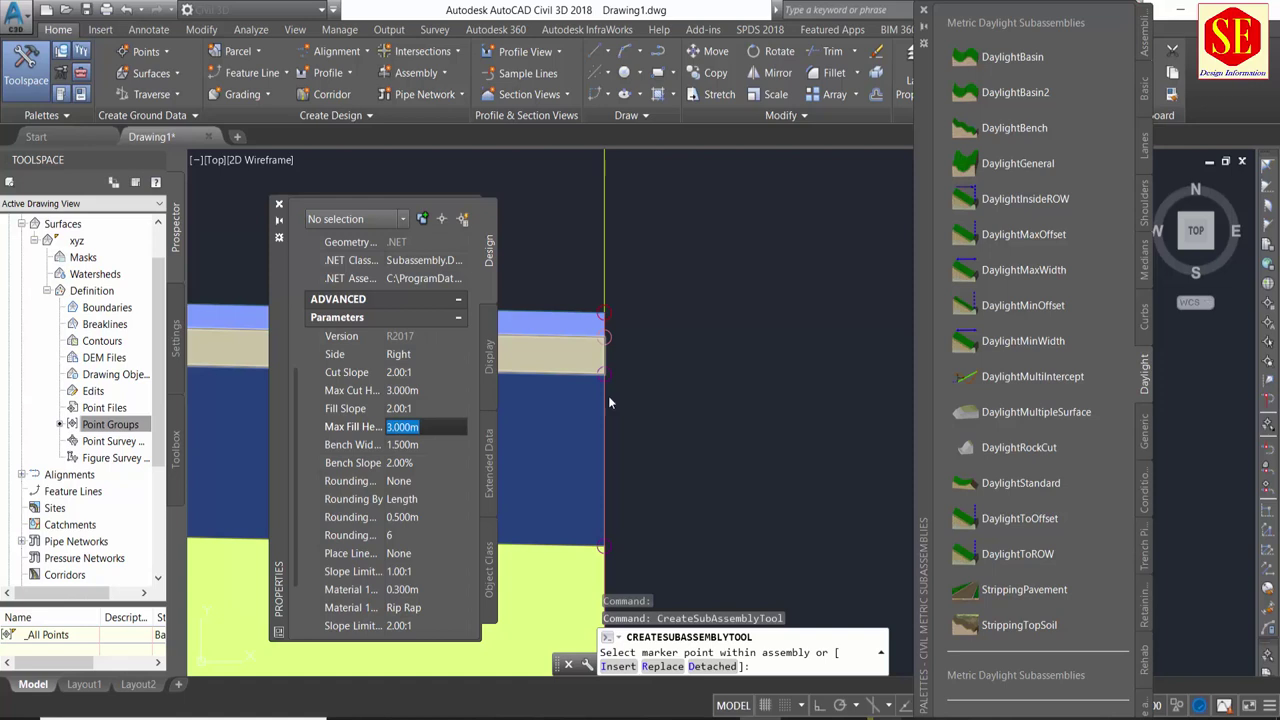
scroll(630, 316, up, 2)
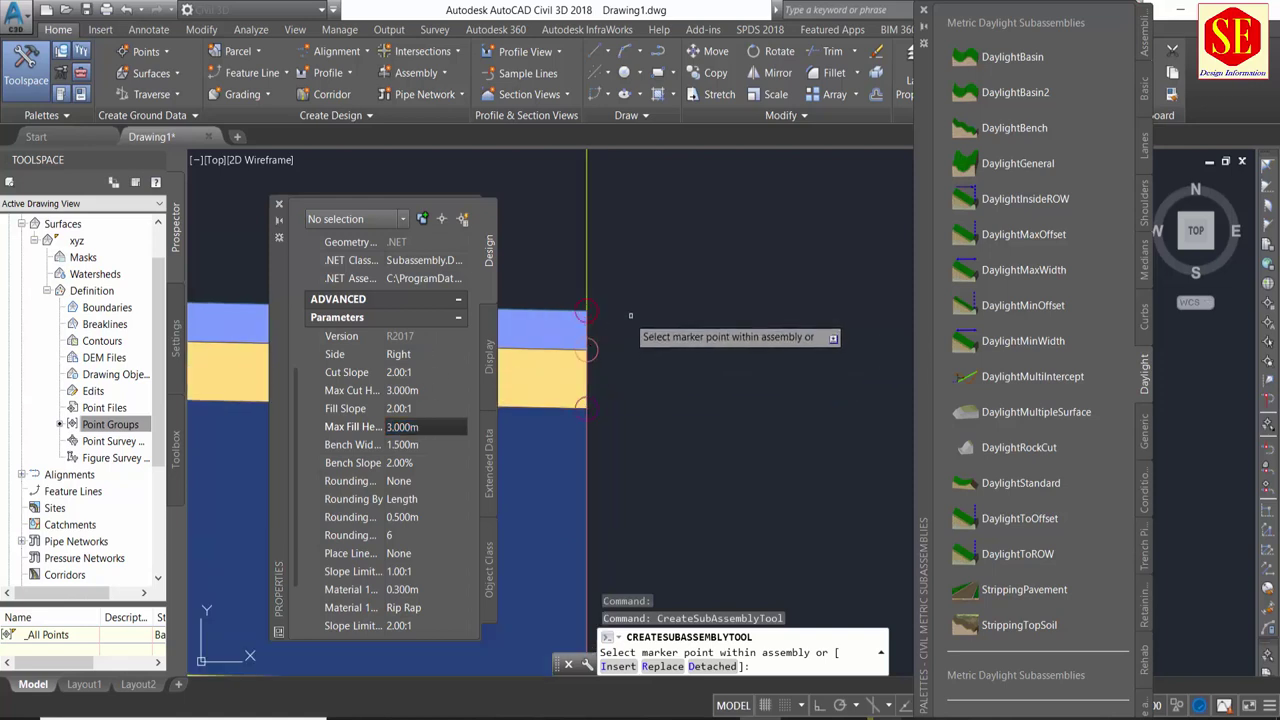
scroll(421, 430, up, 1)
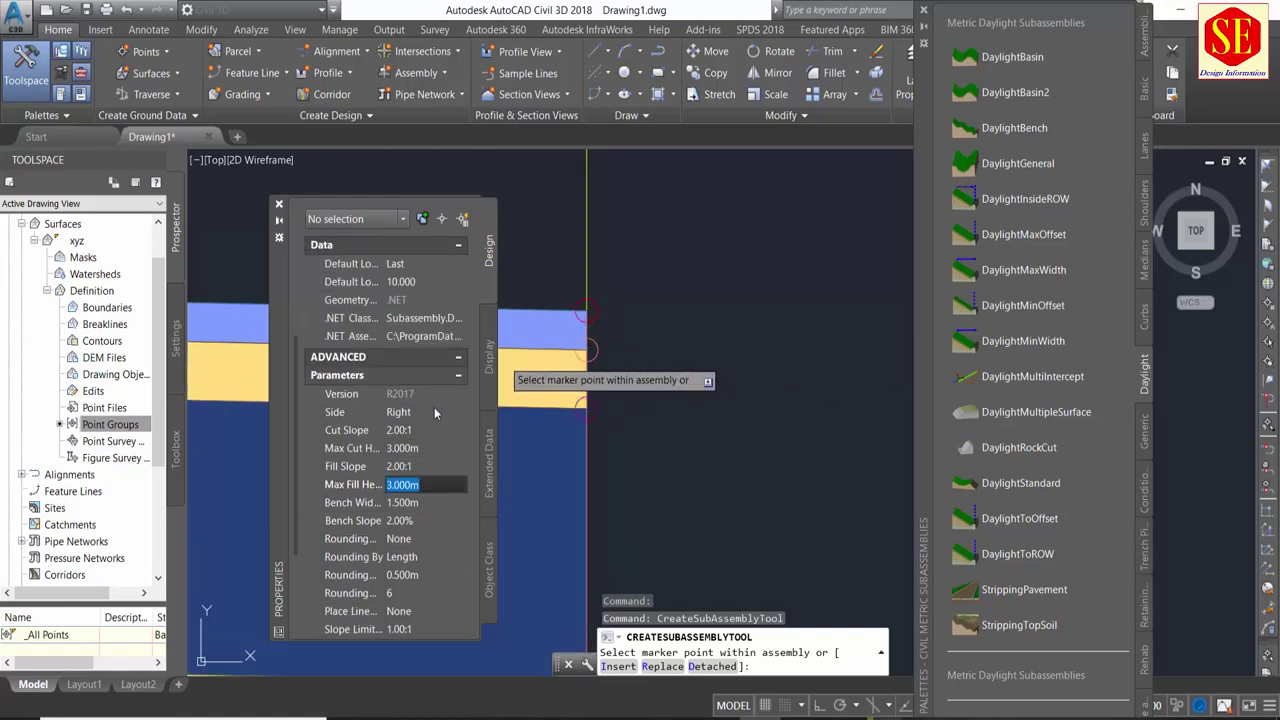
scroll(789, 263, down, 3)
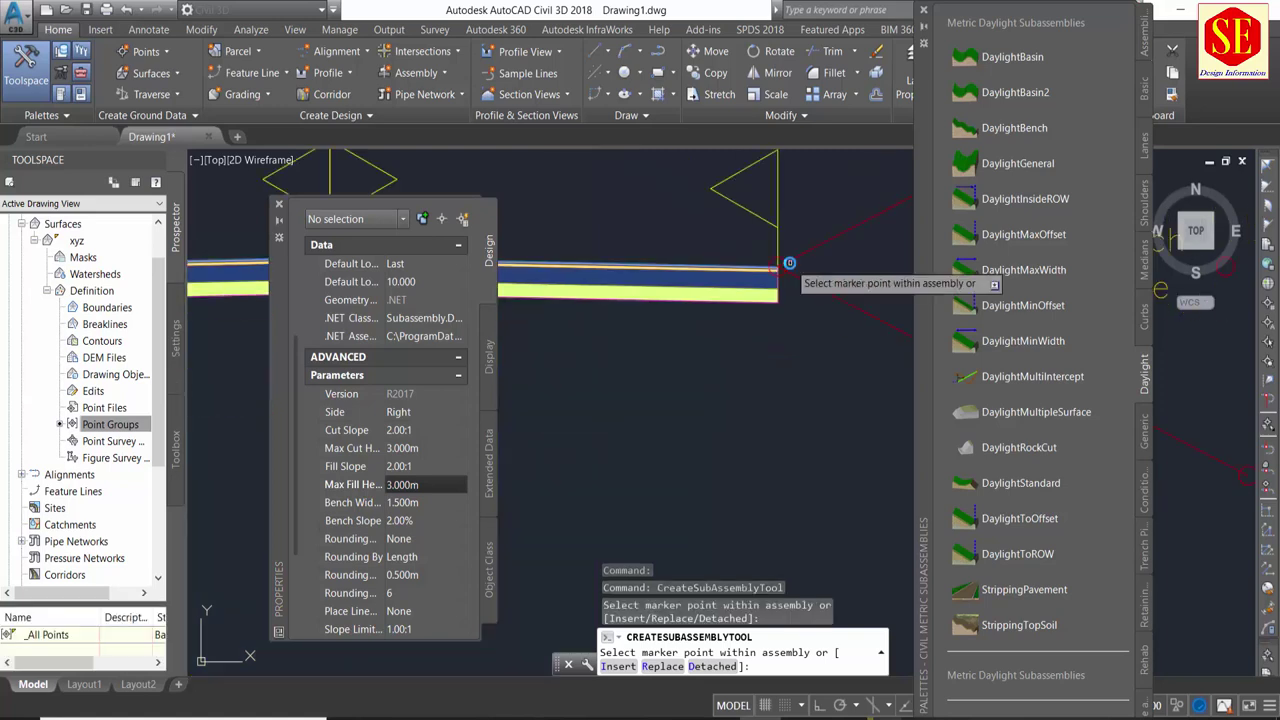
scroll(789, 263, down, 3)
scroll(530, 270, up, 3)
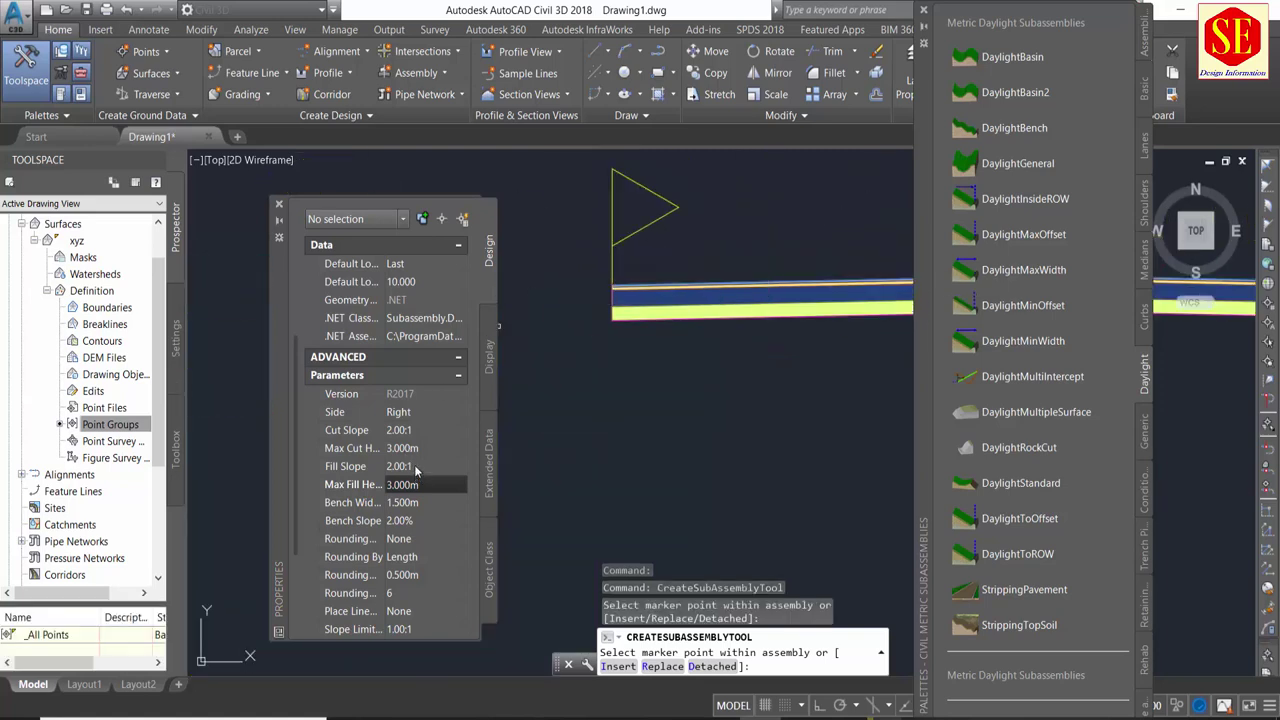
click(400, 411)
click(400, 411)
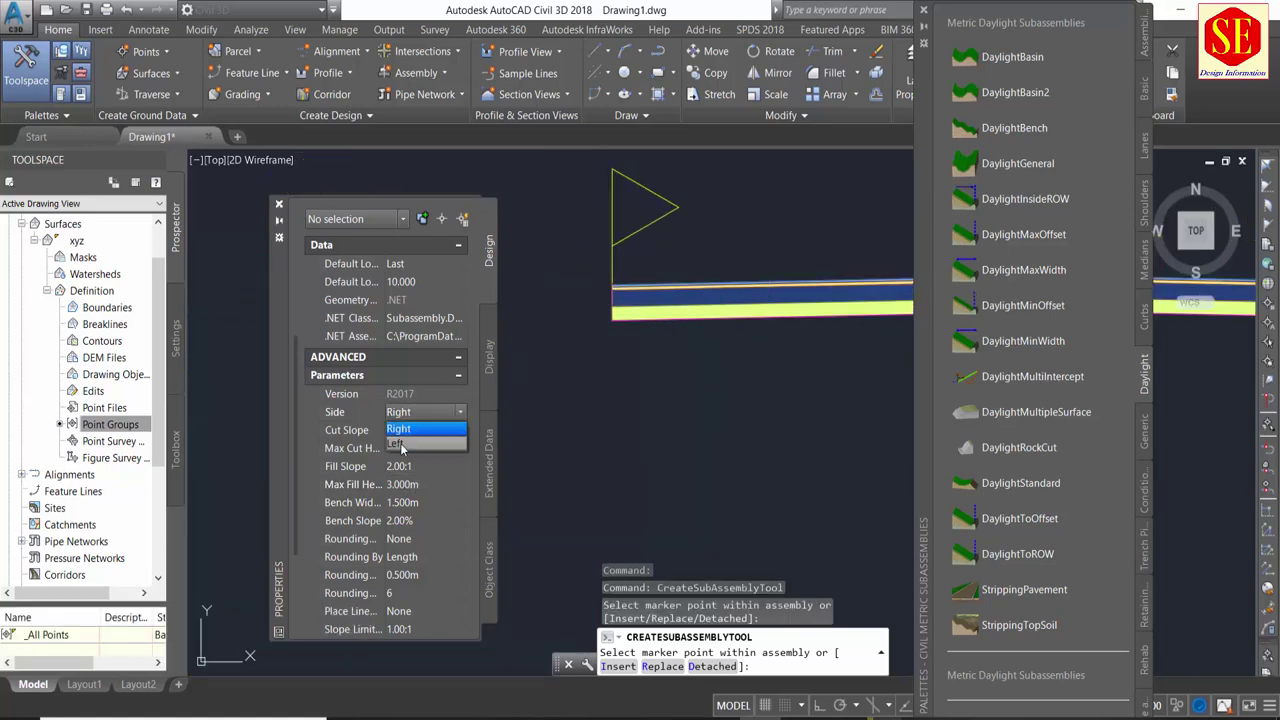
click(400, 429)
Attach DaylightBench beyond the lane edges of assembly yyy and end placement.
scroll(600, 279, up, 3)
scroll(590, 275, up, 3)
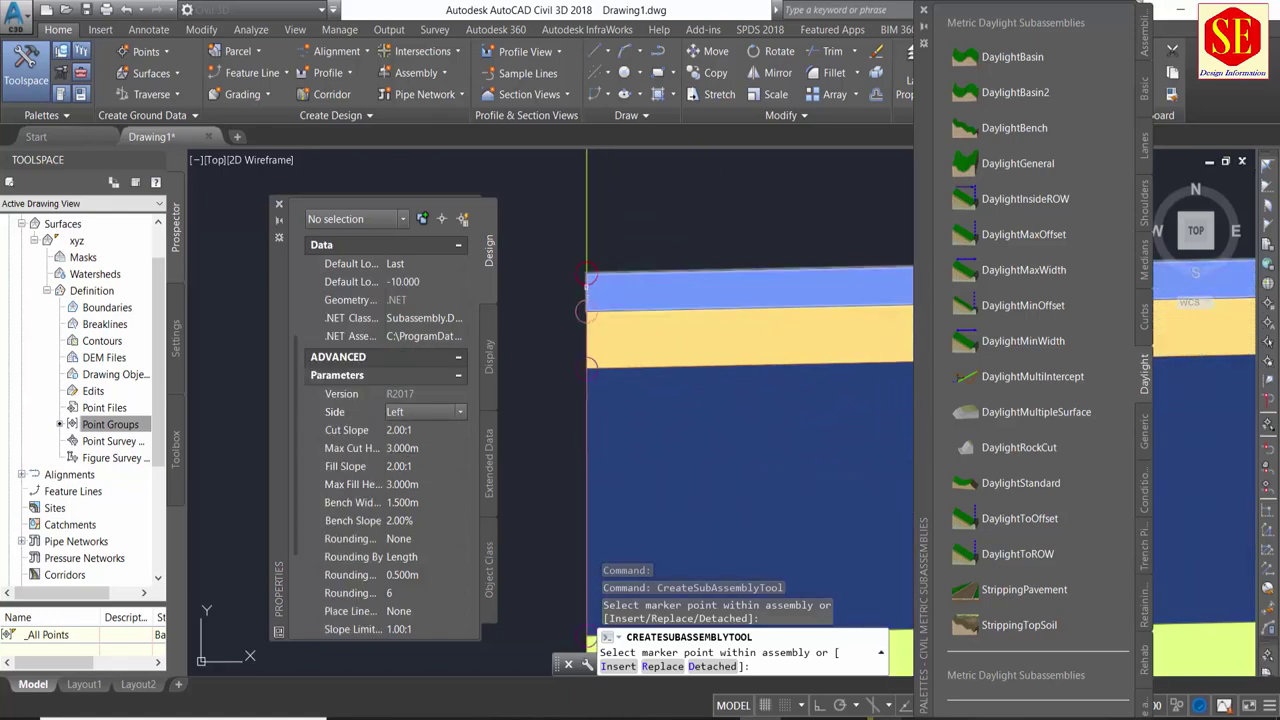
scroll(574, 271, down, 2)
scroll(620, 280, down, 3)
scroll(657, 300, down, 2)
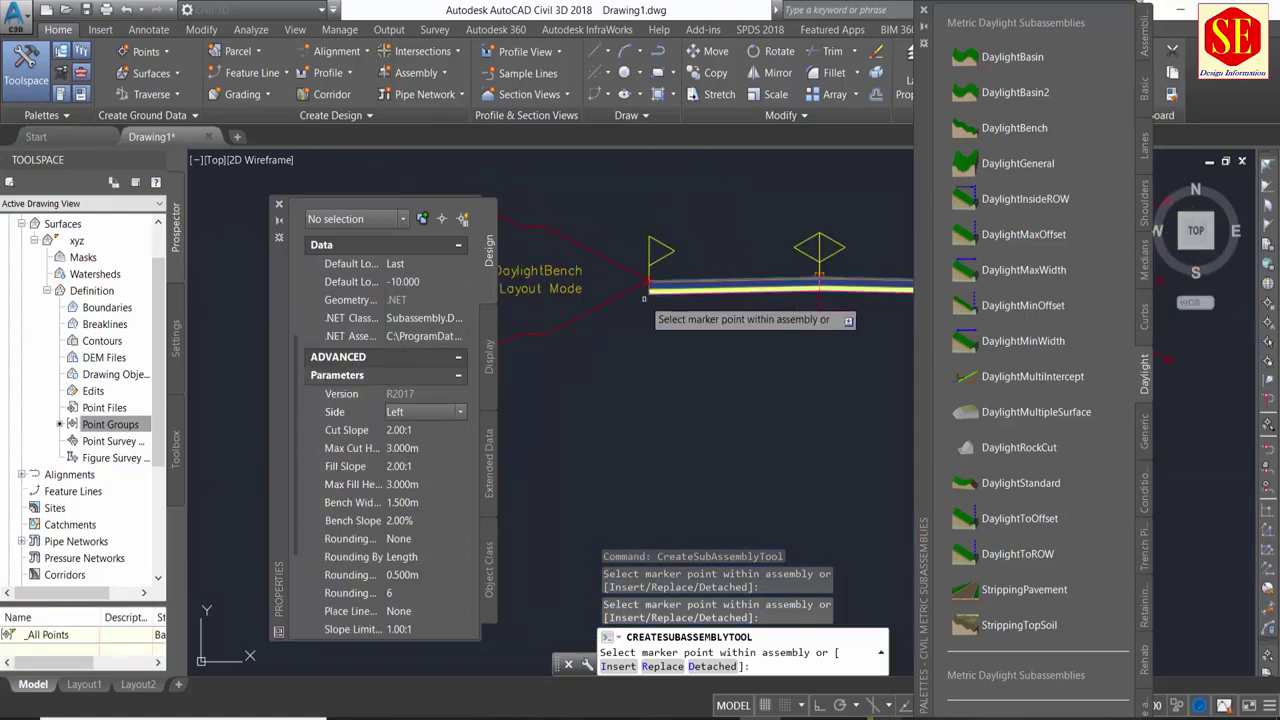
middle_drag(684, 349, 605, 380)
right_click(634, 378)
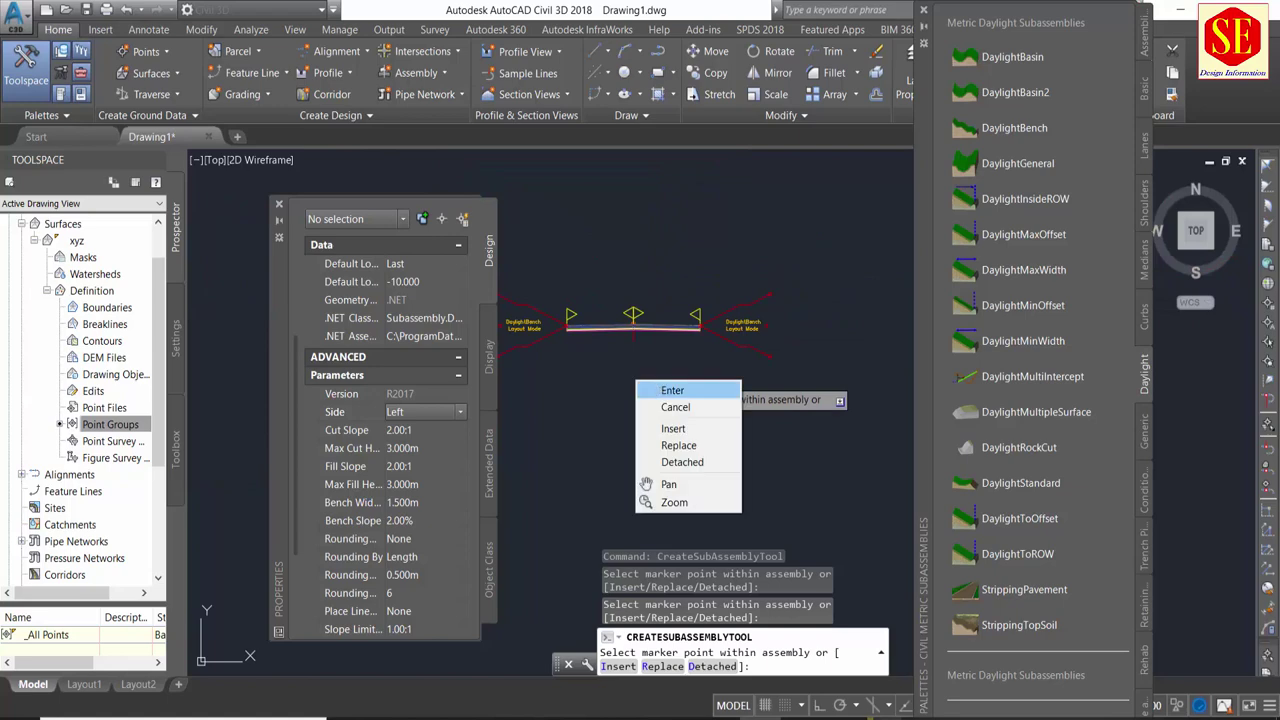
click(660, 390)
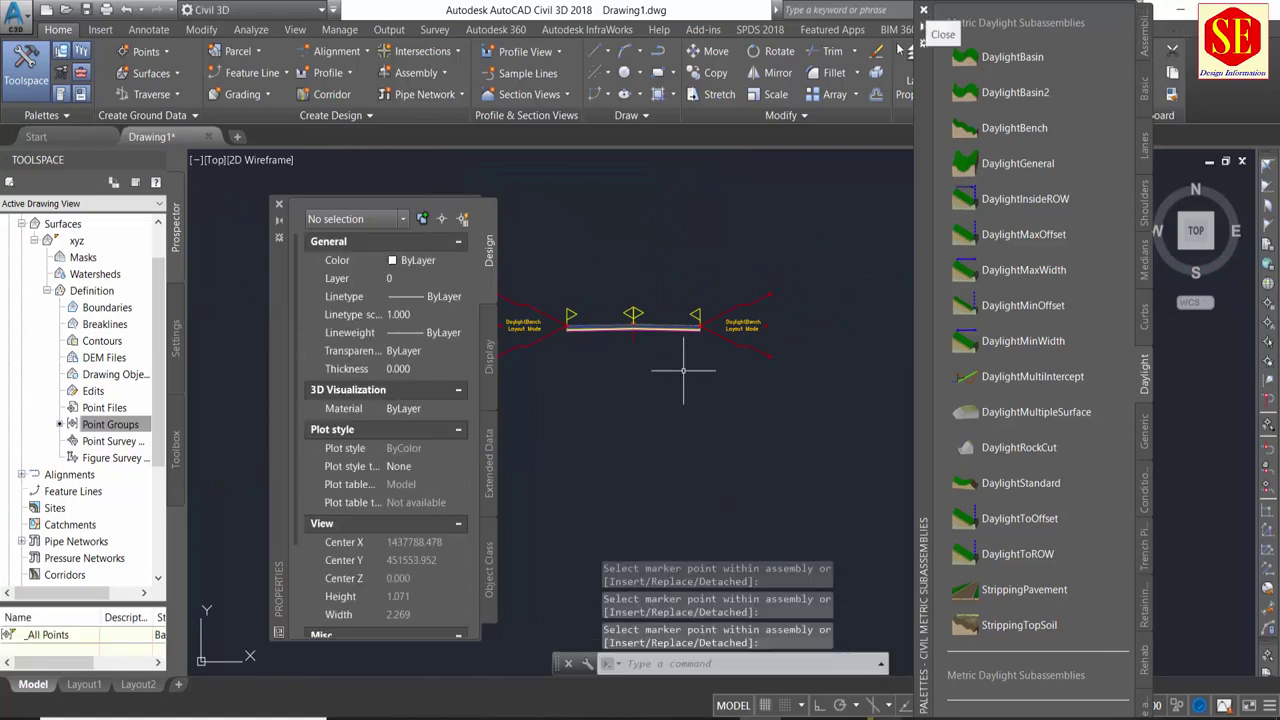
Close the Tool Palette and Properties panel and zoom out over the assembly.
click(924, 11)
click(279, 206)
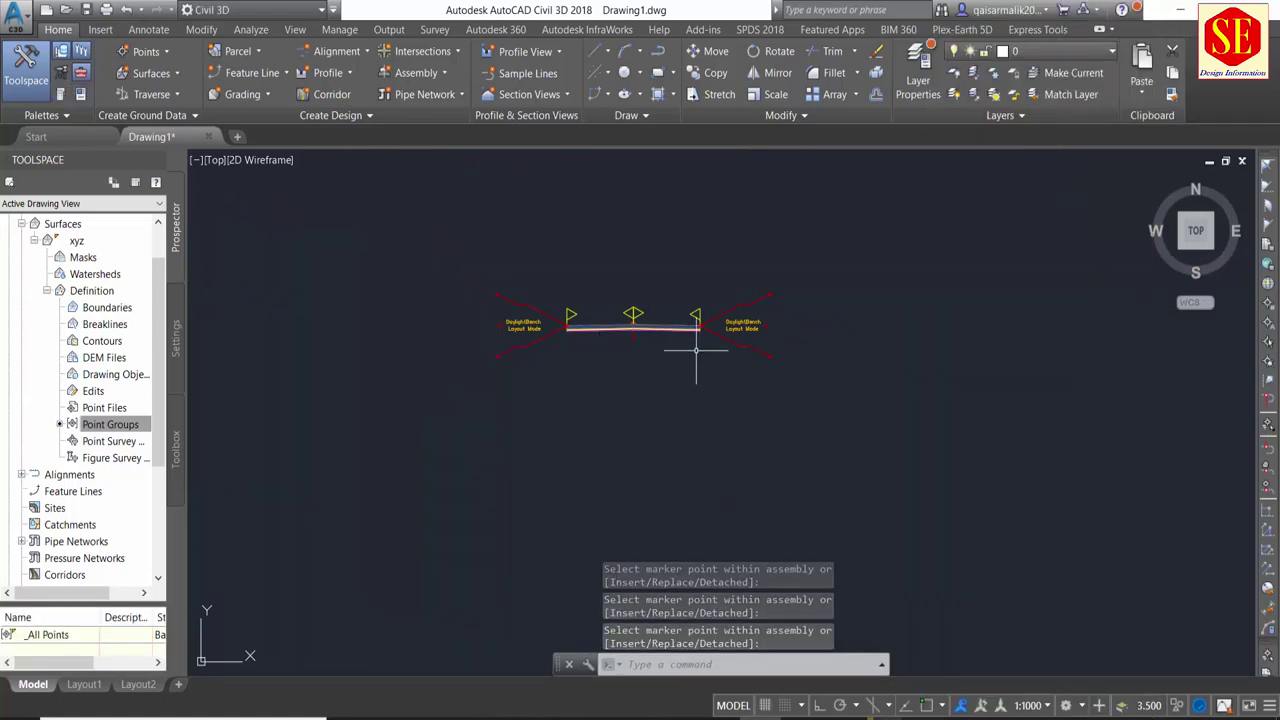
scroll(1003, 400, down, 5)
scroll(994, 394, down, 2)
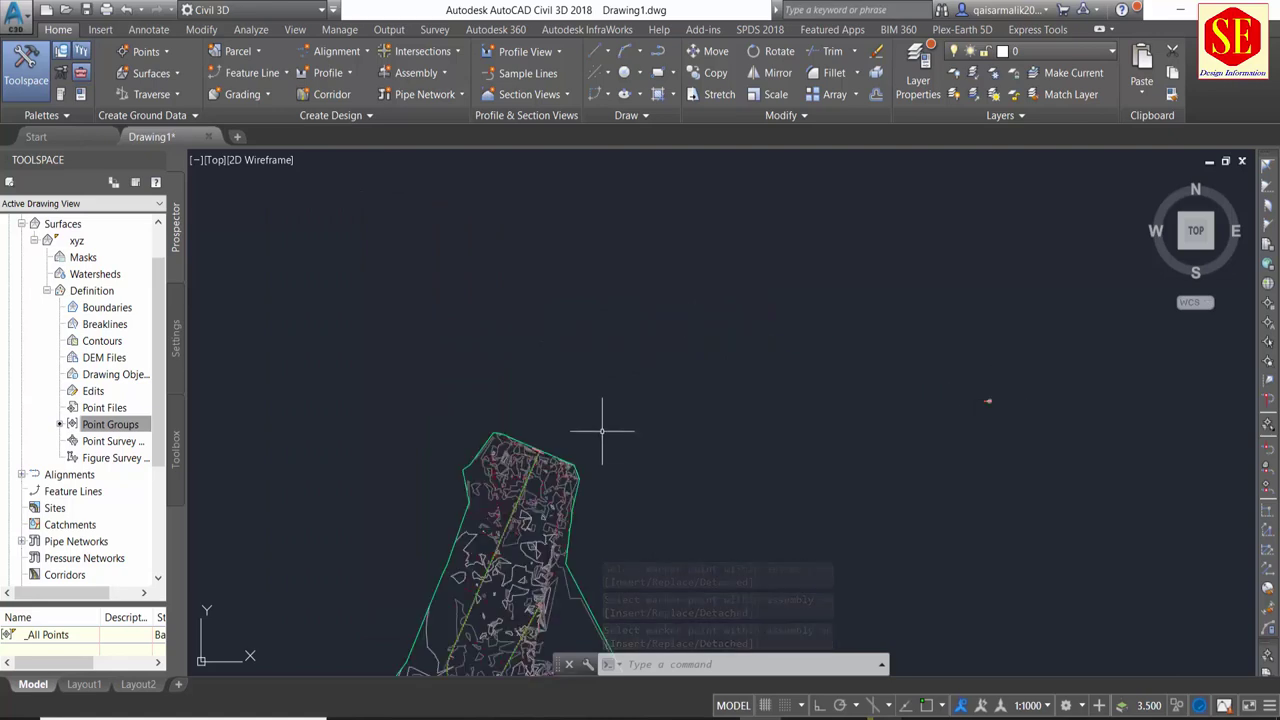
scroll(920, 385, down, 3)
scroll(928, 414, up, 3)
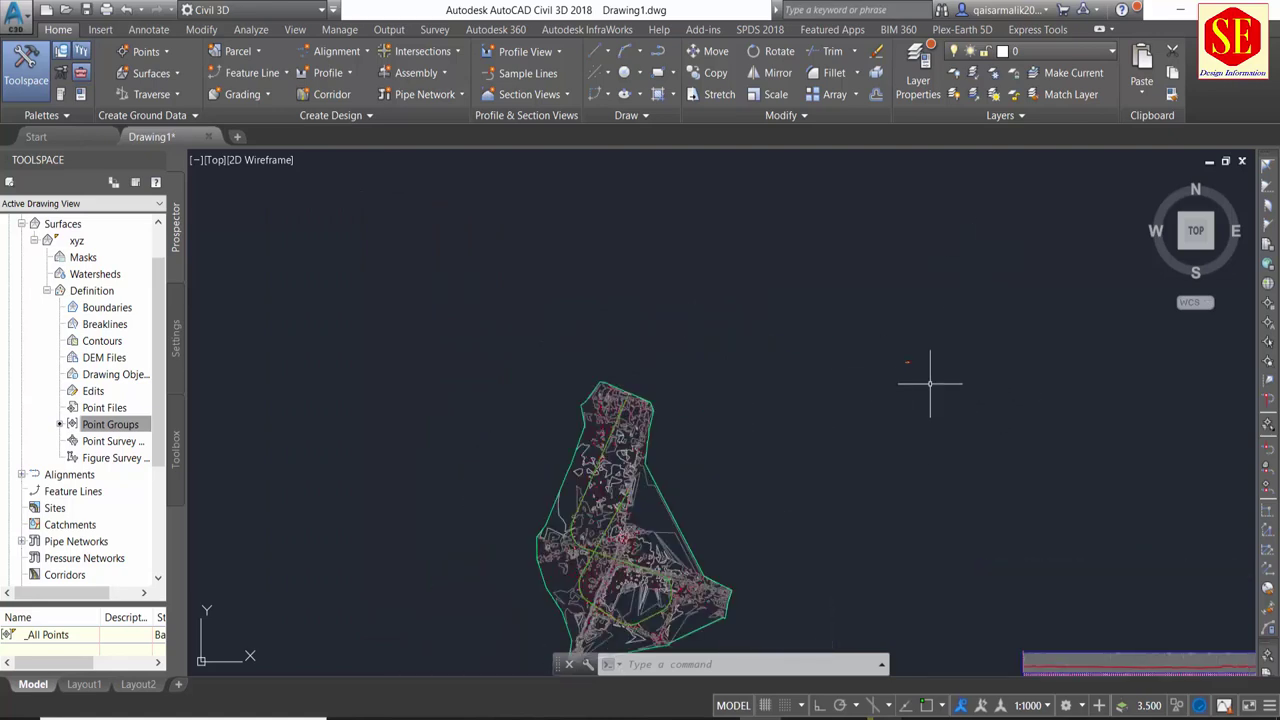
scroll(928, 386, up, 4)
scroll(860, 297, up, 4)
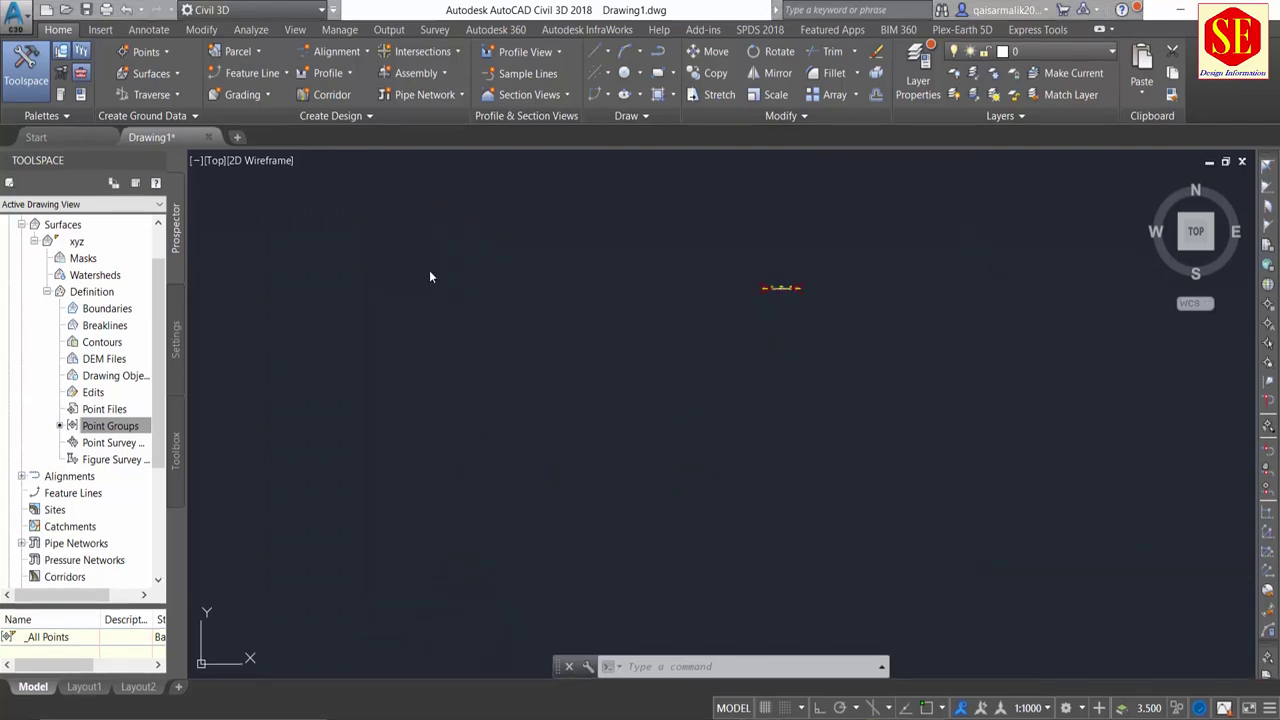
Create corridor zzz on Road 1, Profile road1, assembly yyy, targeting surface xyz.
click(334, 94)
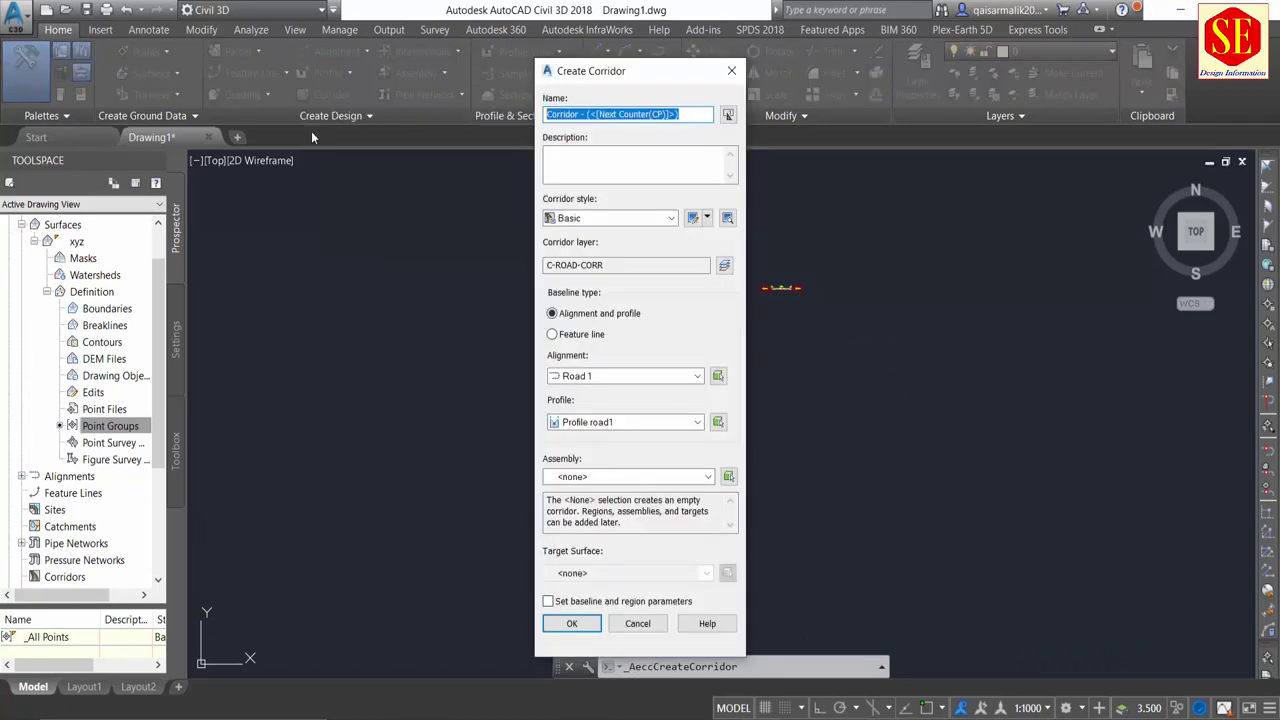
text(zzz)
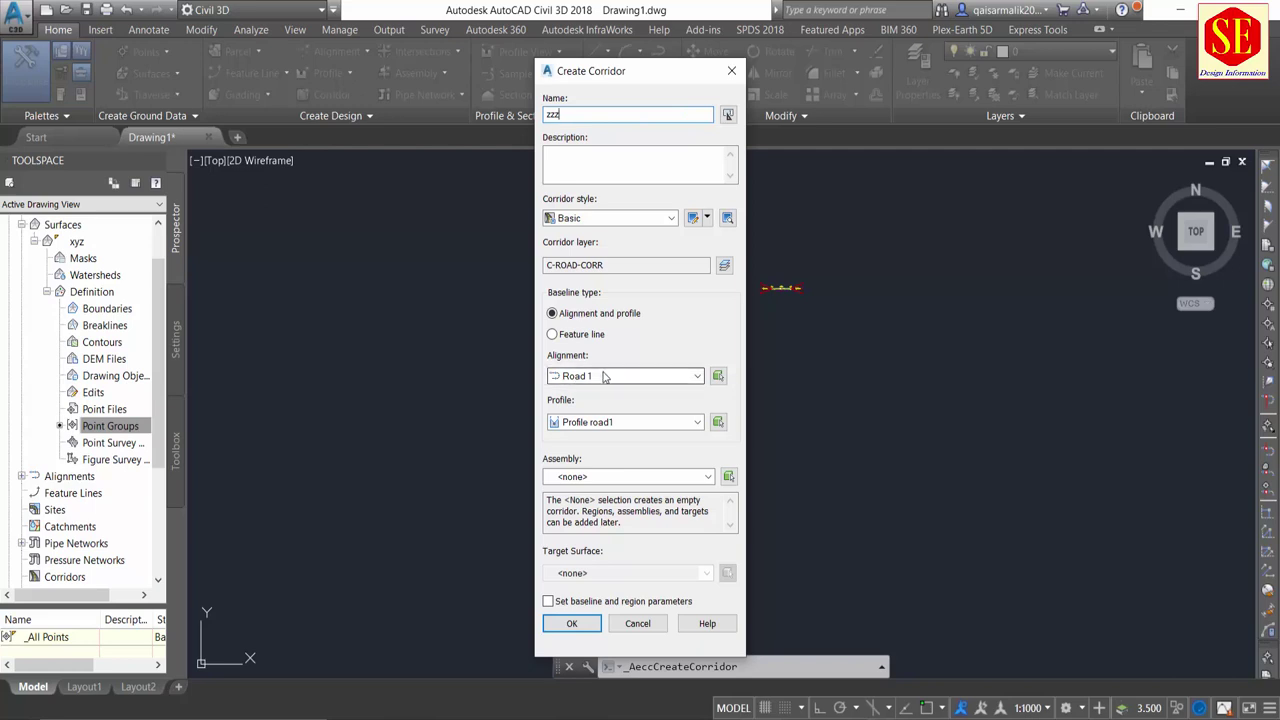
click(600, 380)
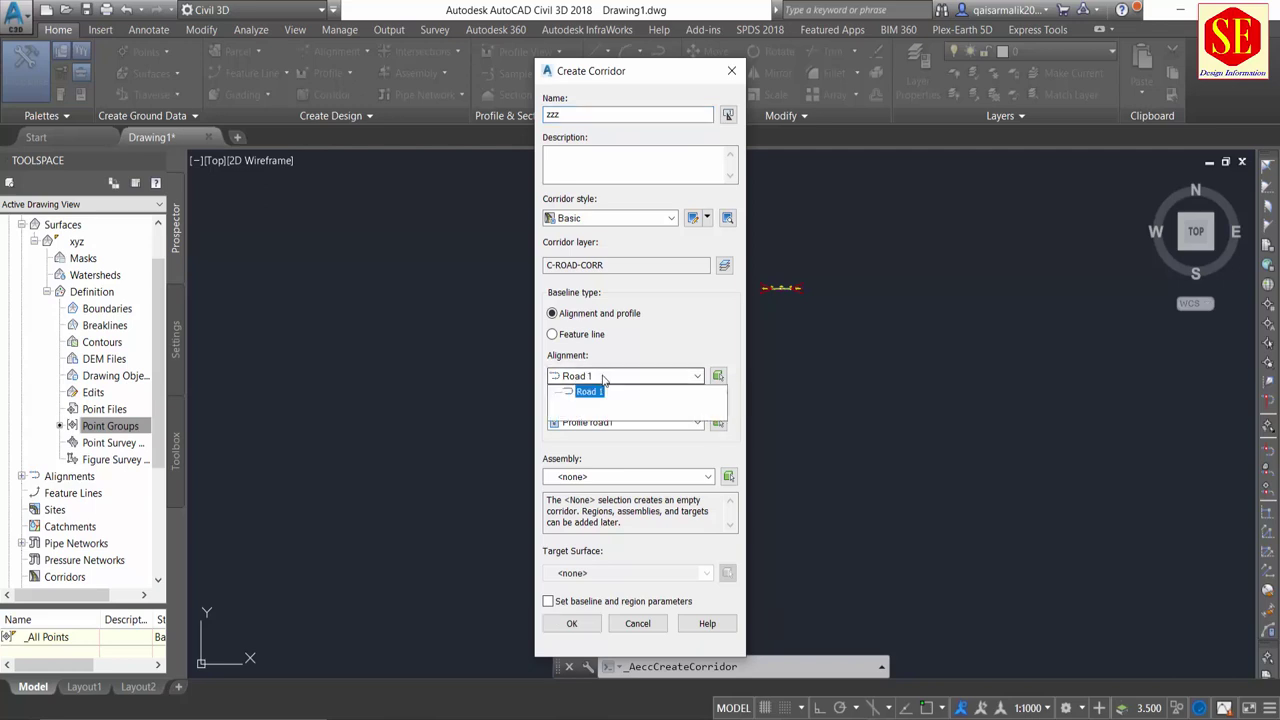
click(598, 392)
click(596, 424)
click(598, 440)
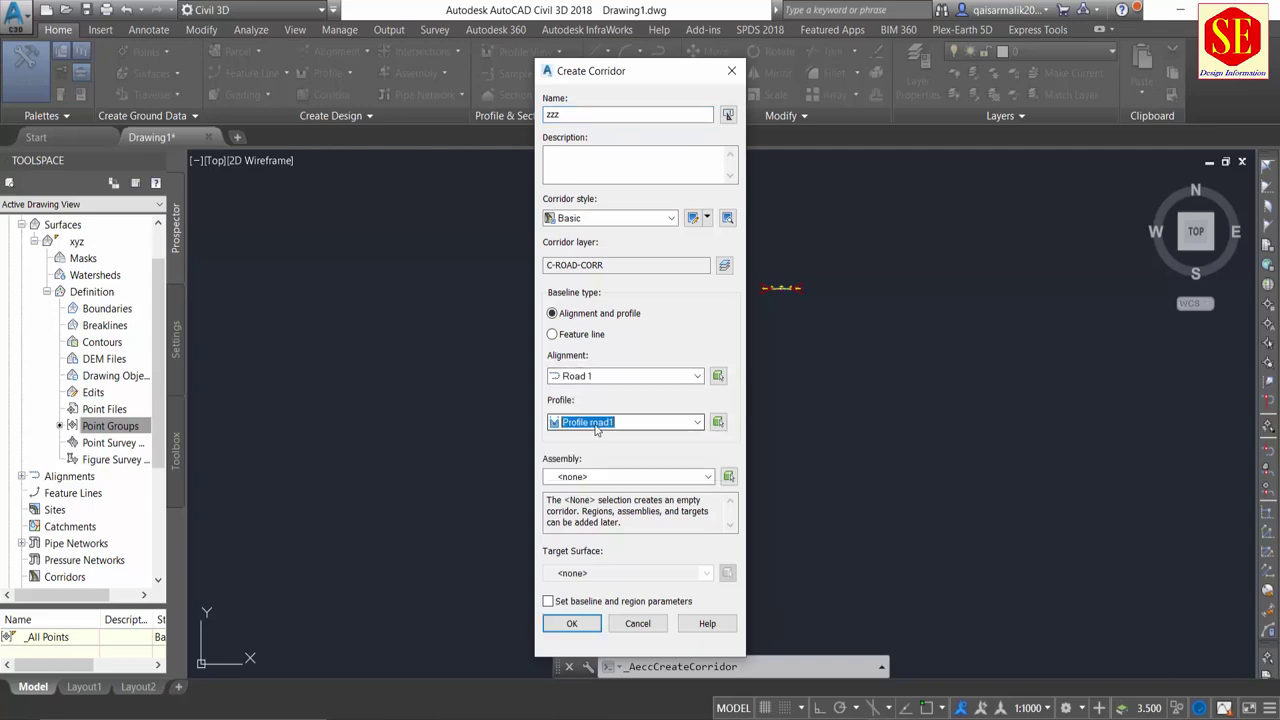
click(586, 478)
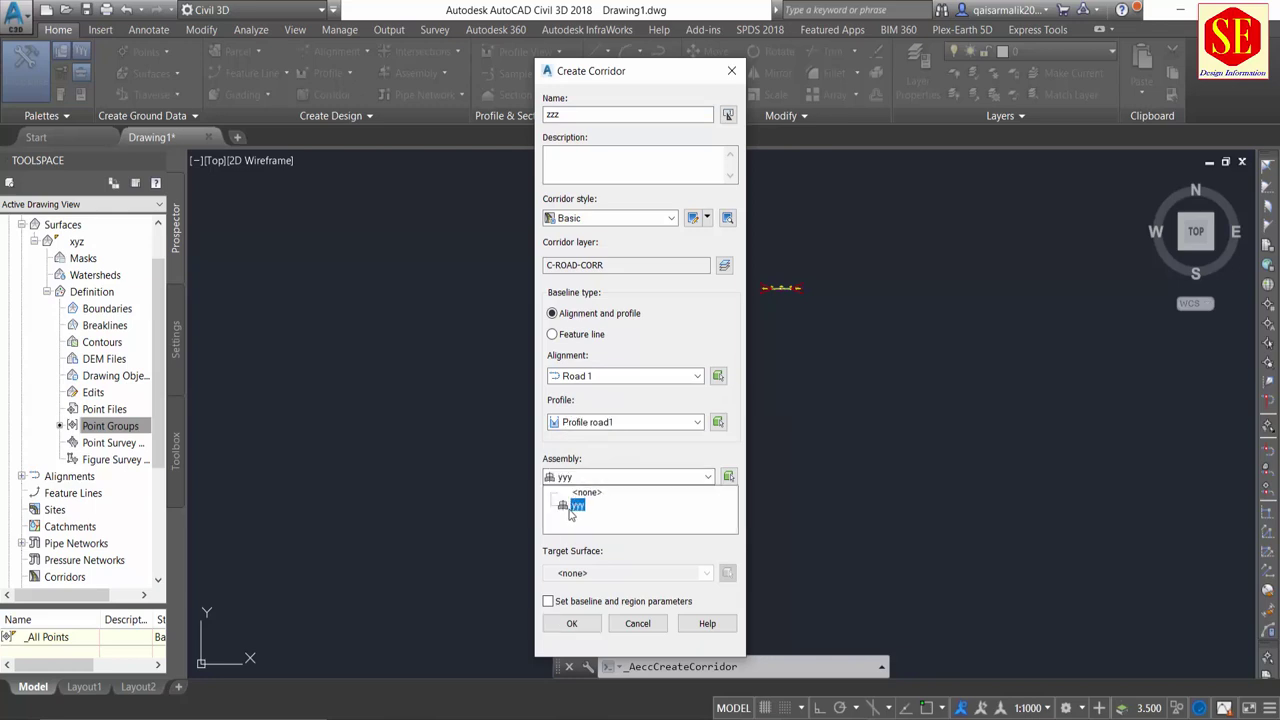
click(575, 510)
click(583, 573)
click(572, 600)
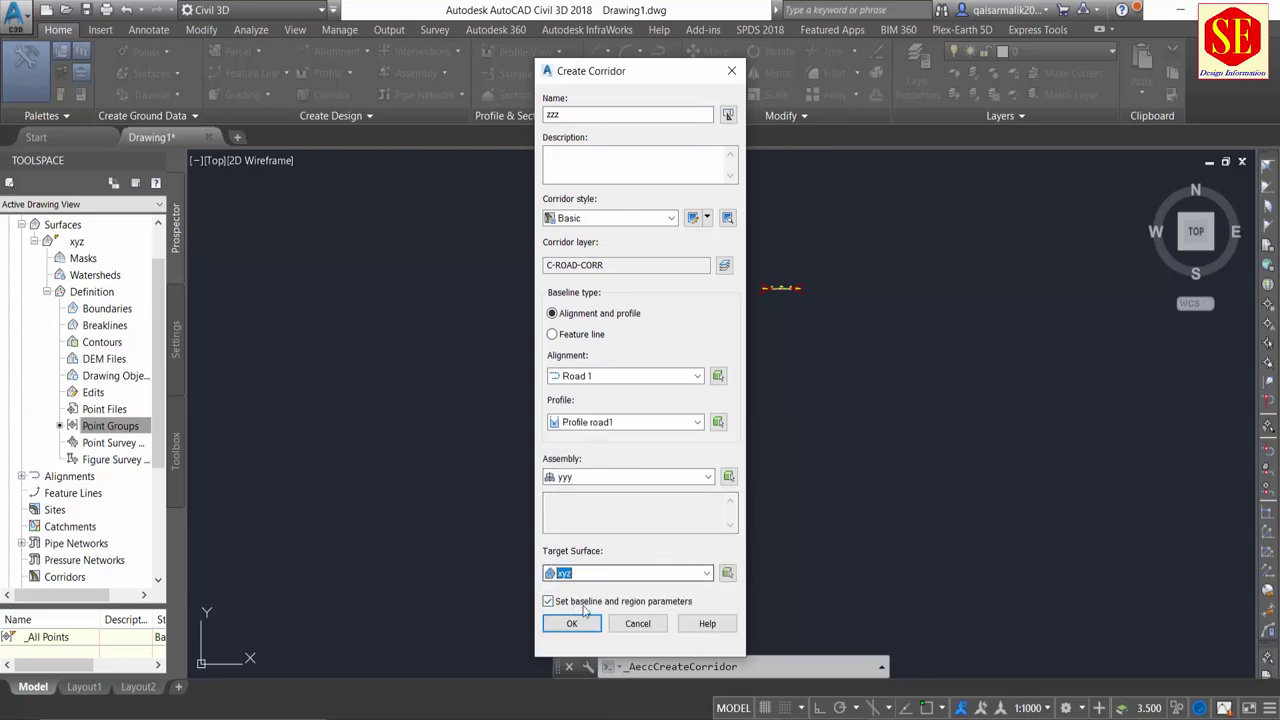
click(585, 621)
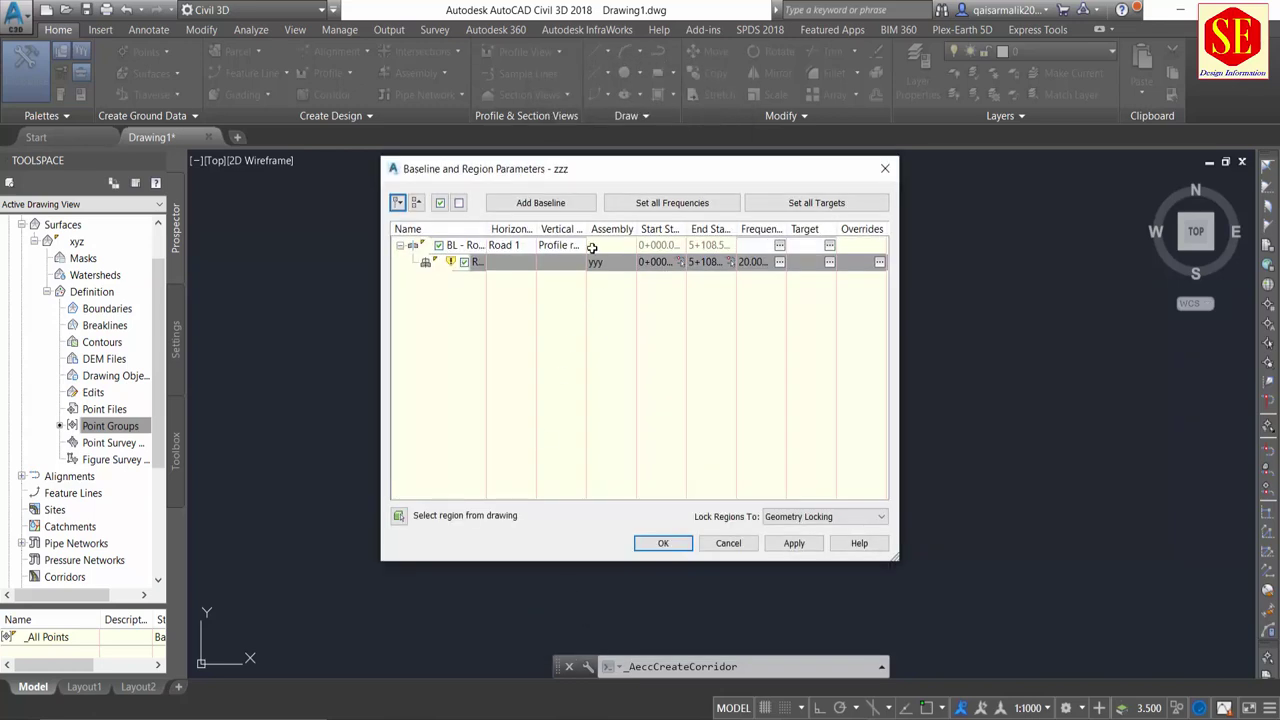
Set the assembly frequency to 10 m along tangents, curves and spirals.
drag(607, 177, 427, 197)
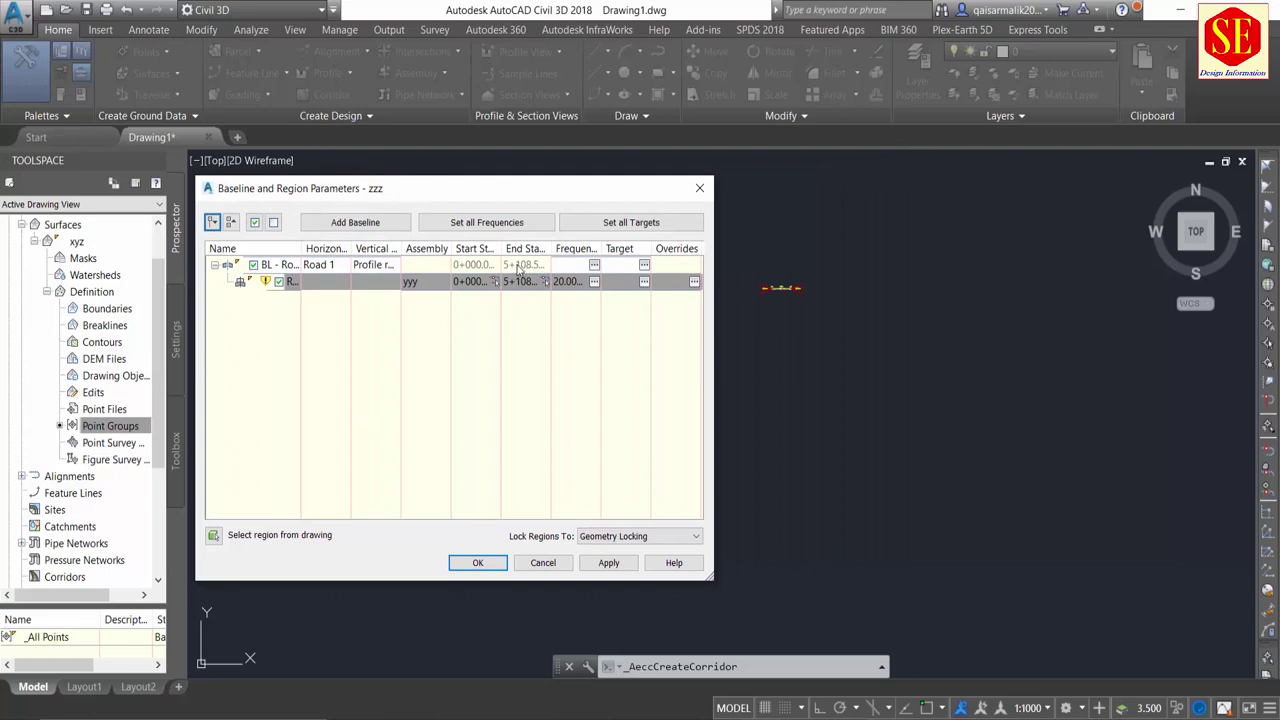
click(595, 265)
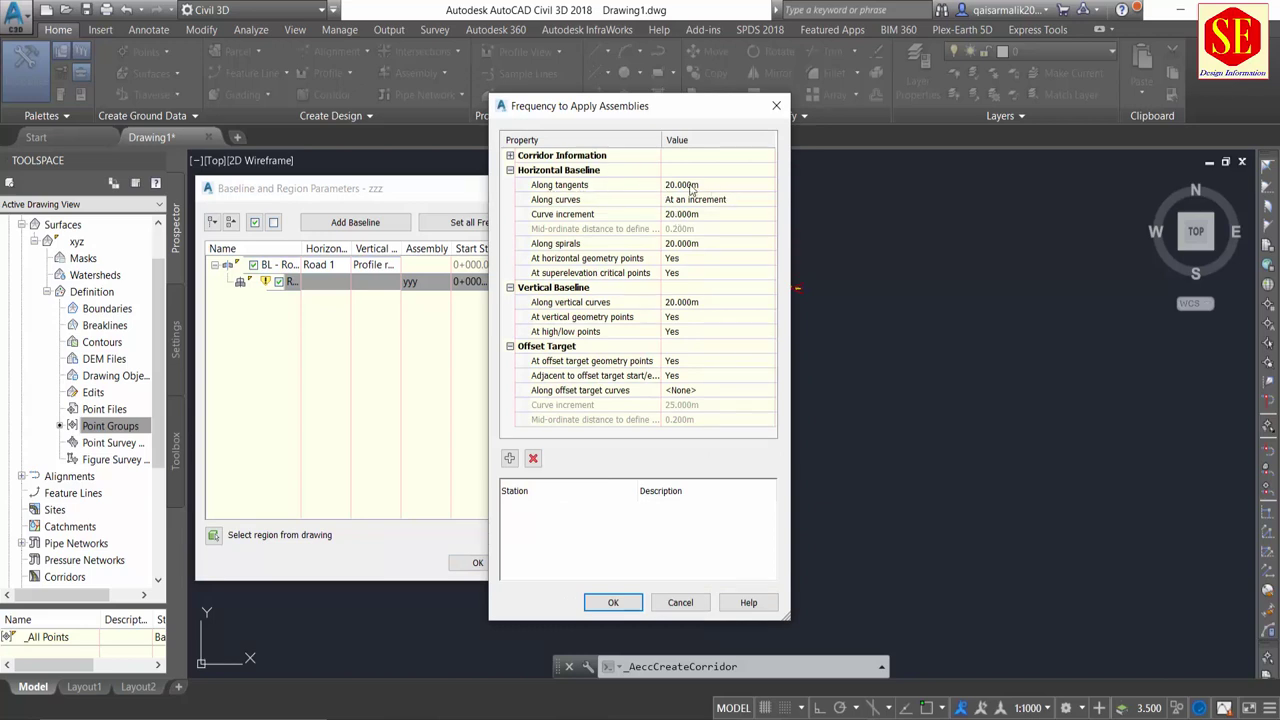
click(690, 186)
key(Return)
click(706, 214)
key(Return)
click(710, 244)
text(10)
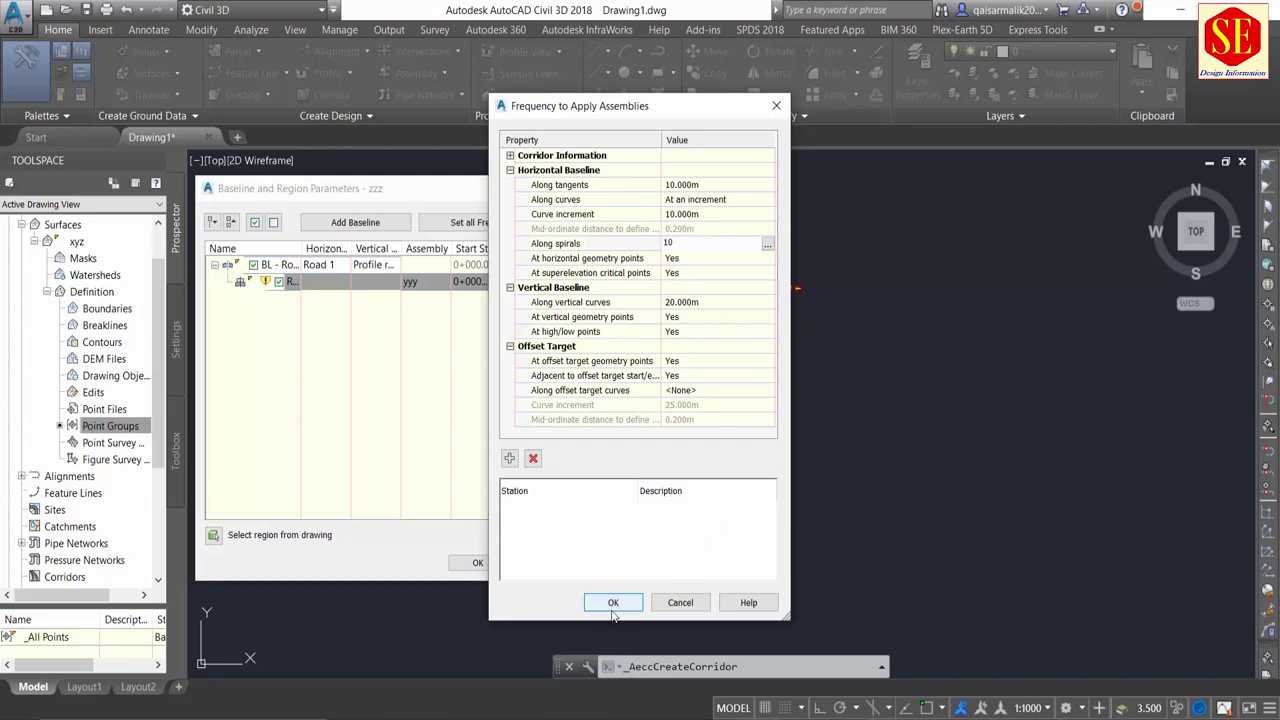
click(613, 605)
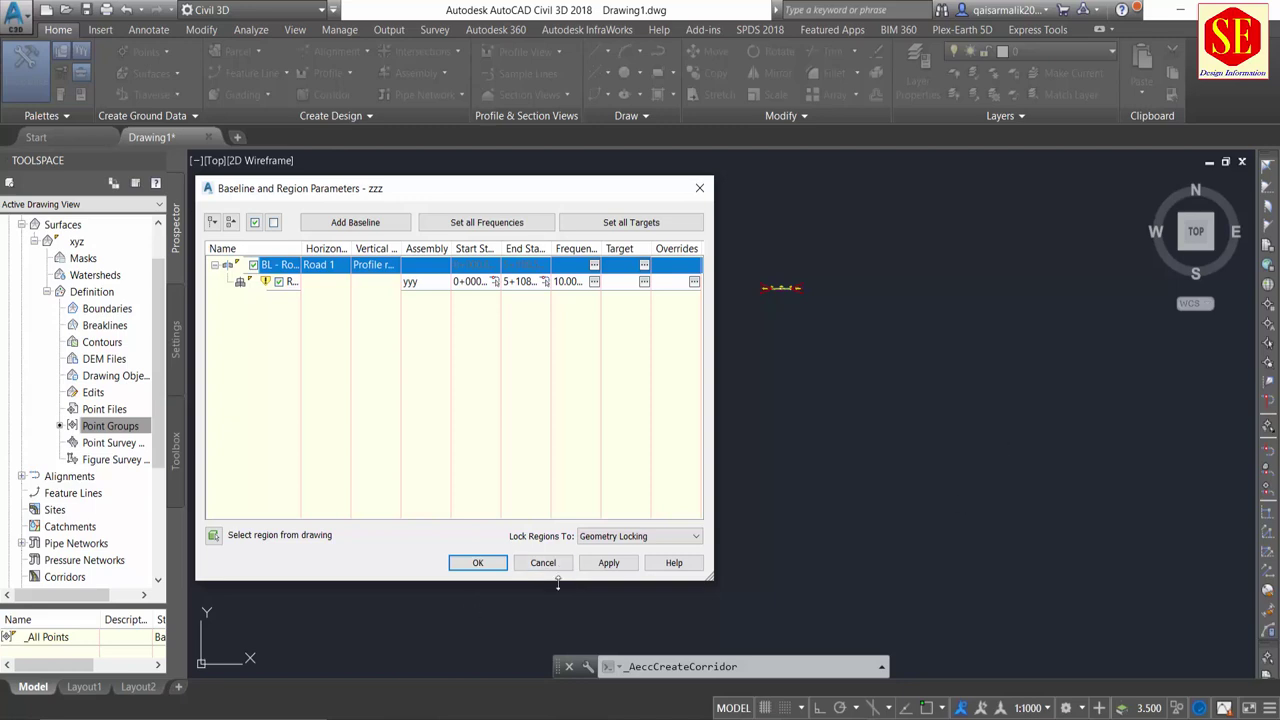
Apply the region settings and rebuild corridor zzz.
click(616, 562)
click(588, 340)
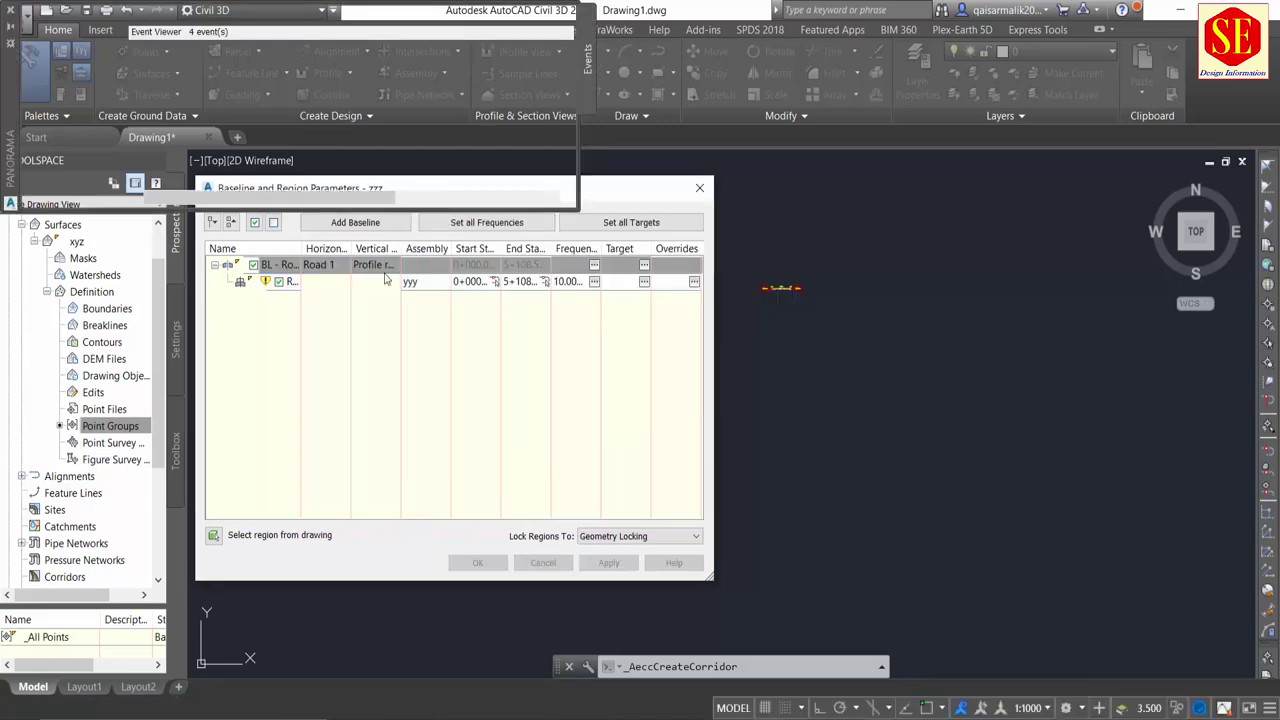
click(478, 562)
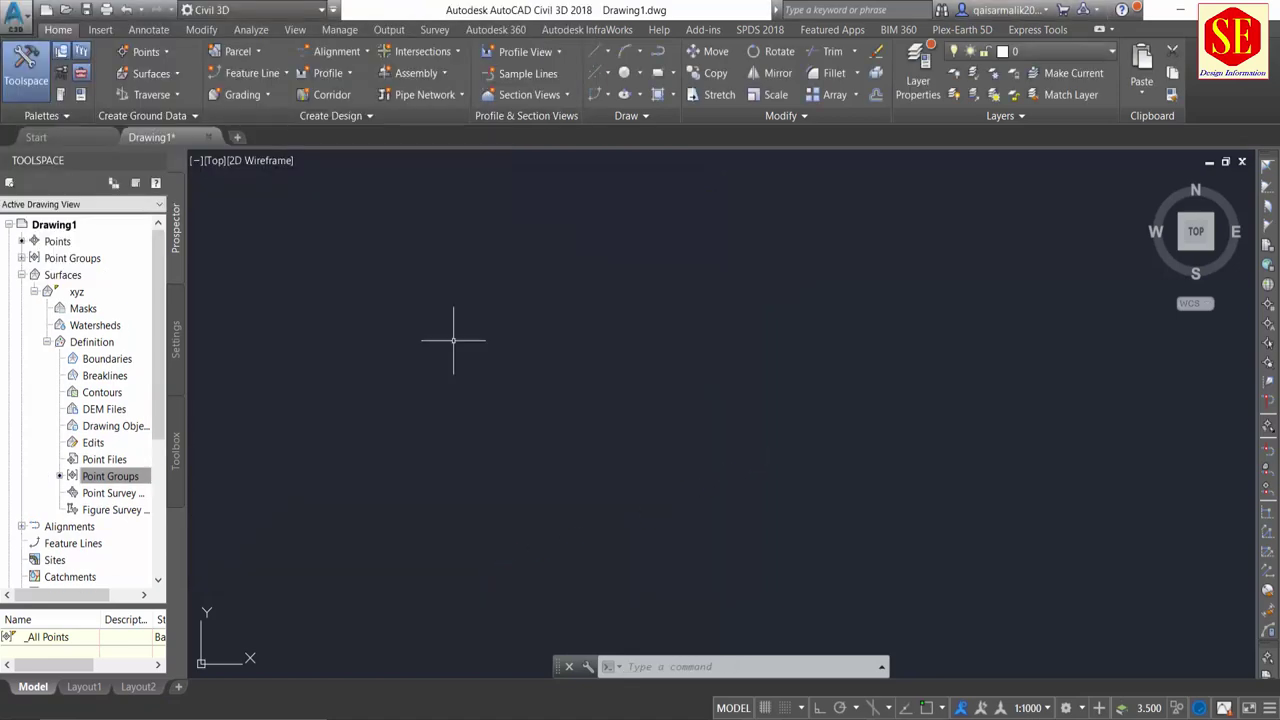
Select the corridor and inspect the profile band from stations 1+640 through 1+840 and beyond.
scroll(318, 423, up, 7)
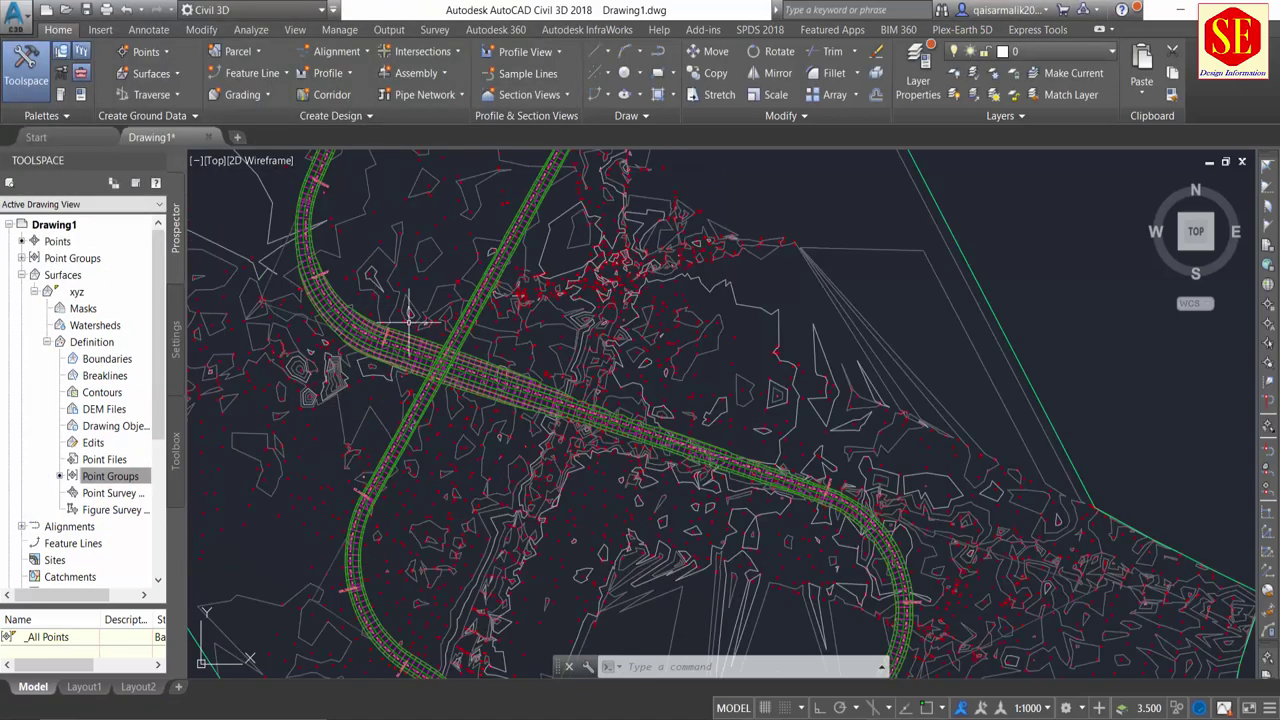
scroll(440, 360, up, 2)
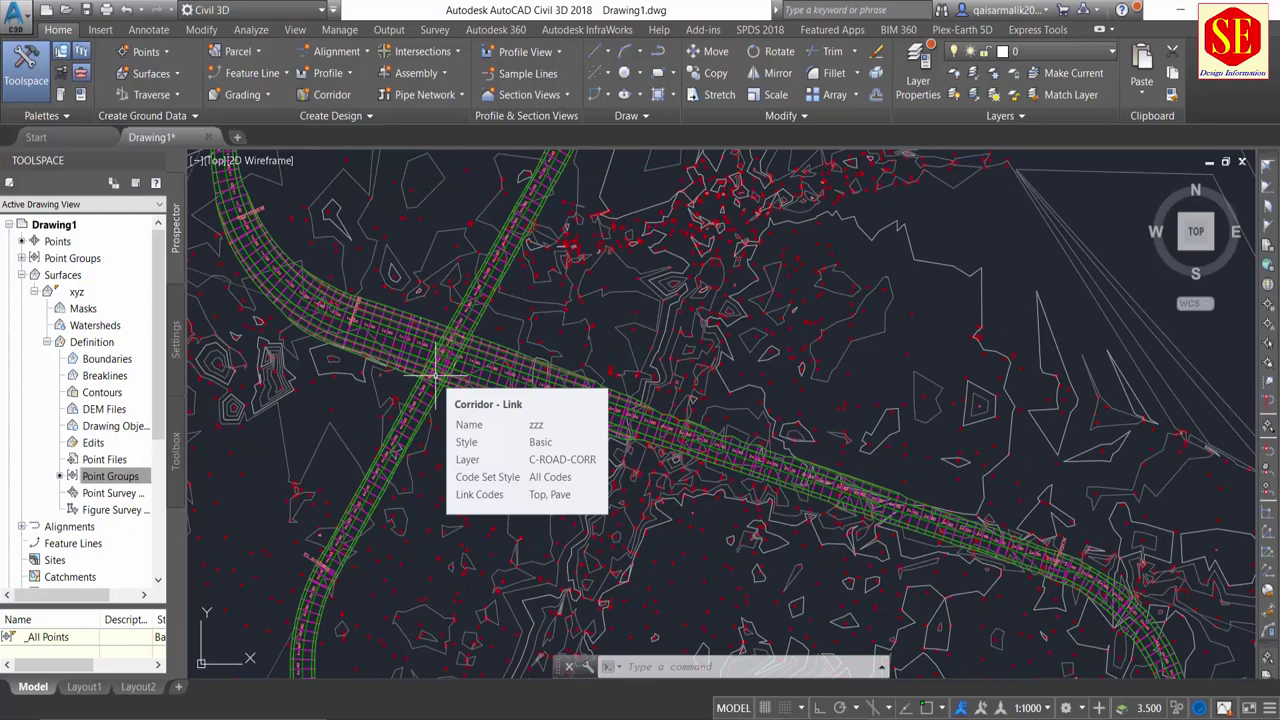
click(435, 375)
scroll(500, 415, up, 3)
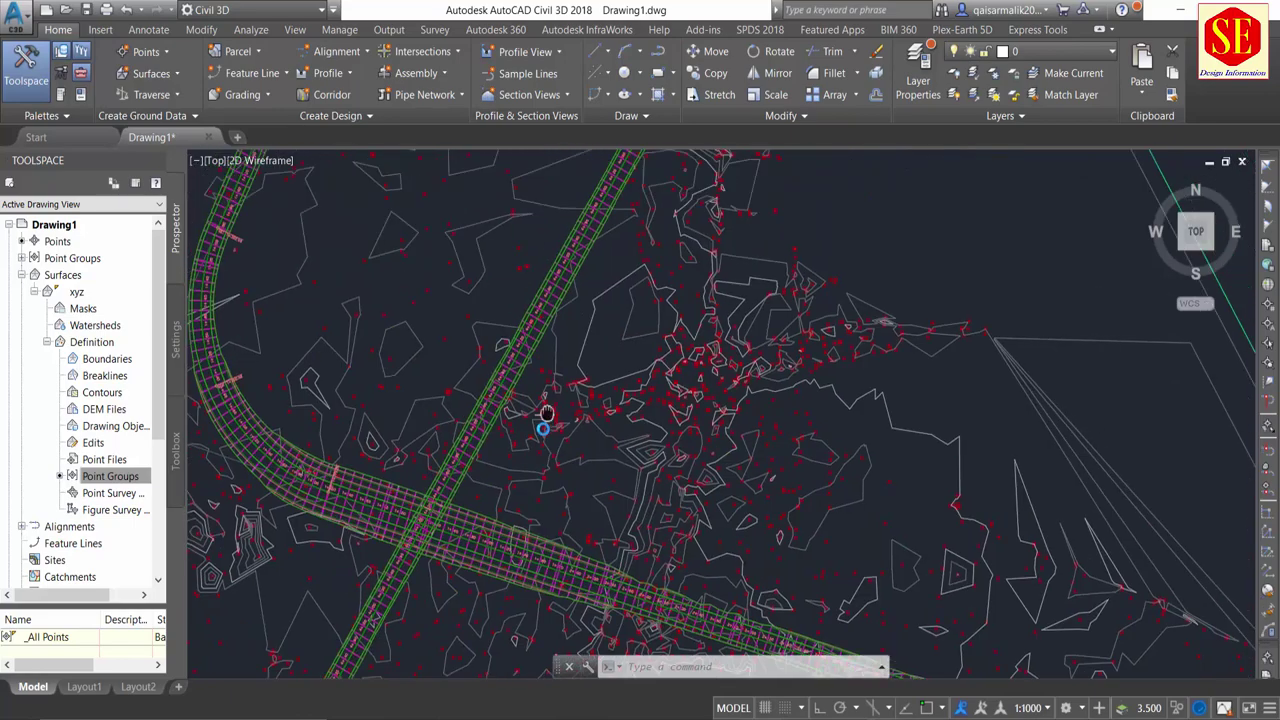
scroll(571, 329, up, 2)
scroll(543, 337, up, 2)
scroll(577, 272, up, 2)
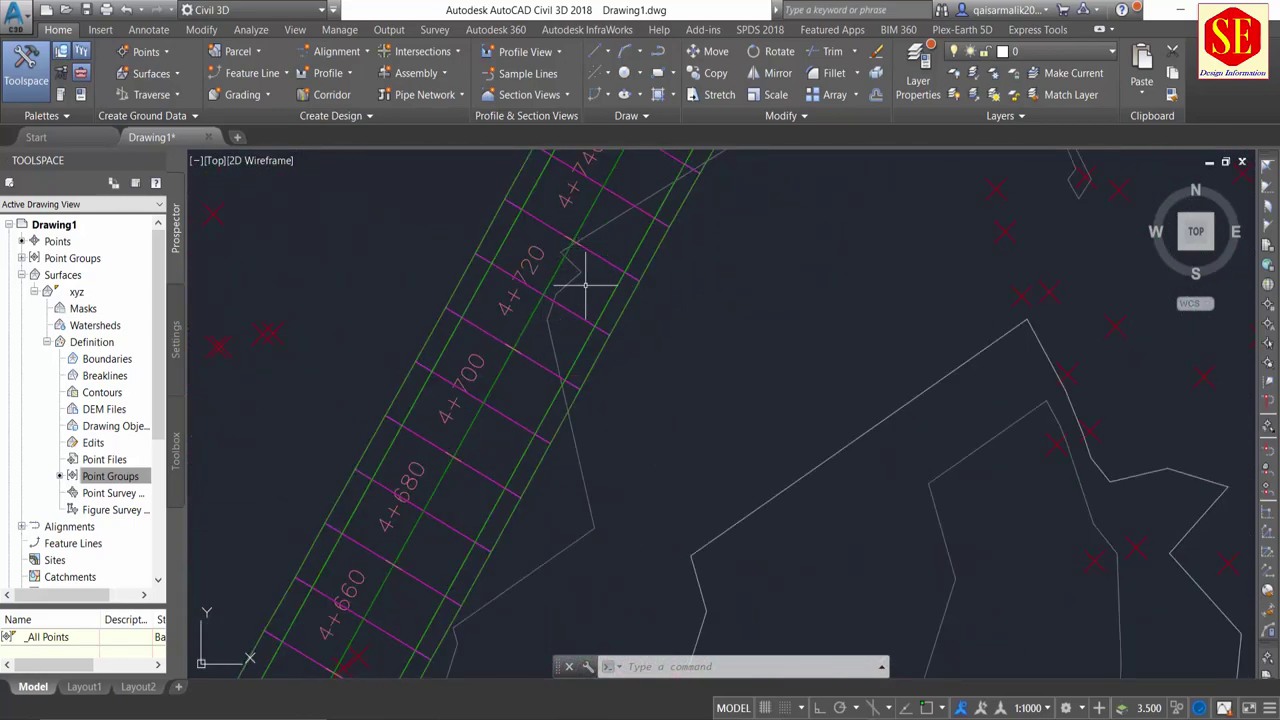
scroll(609, 255, down, 5)
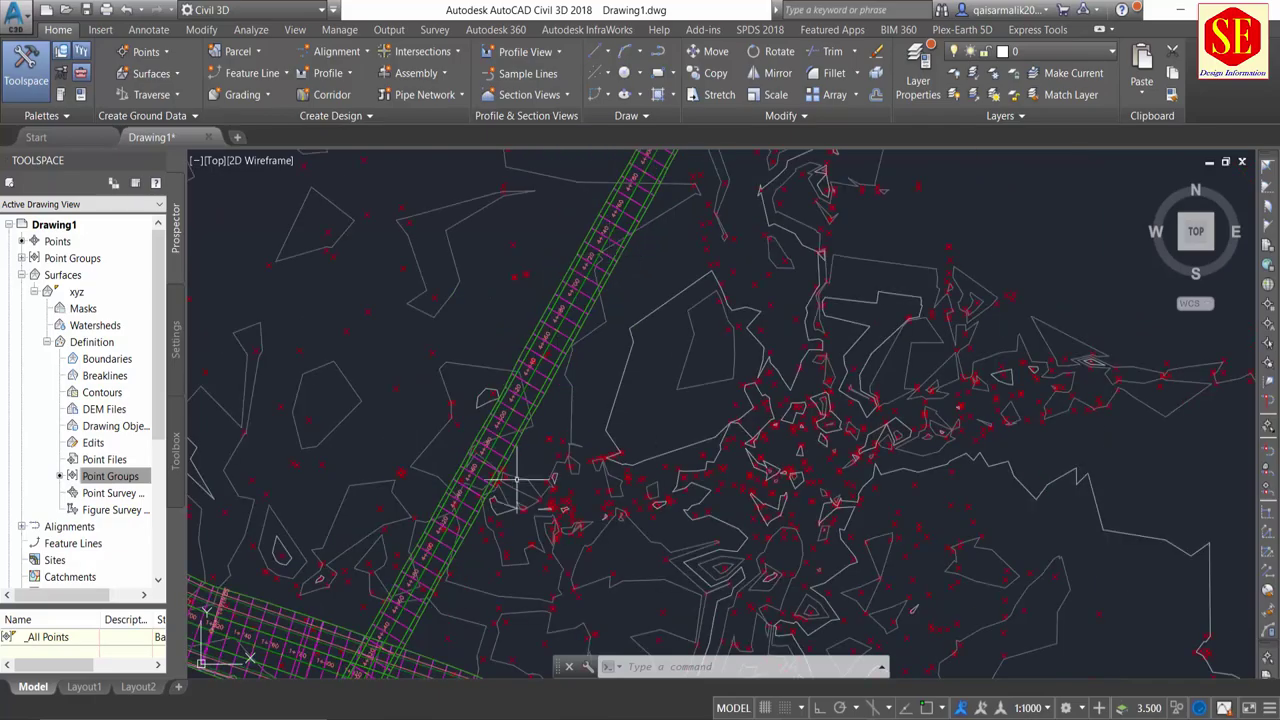
scroll(634, 263, up, 2)
scroll(457, 443, up, 2)
scroll(465, 425, up, 2)
scroll(465, 425, down, 4)
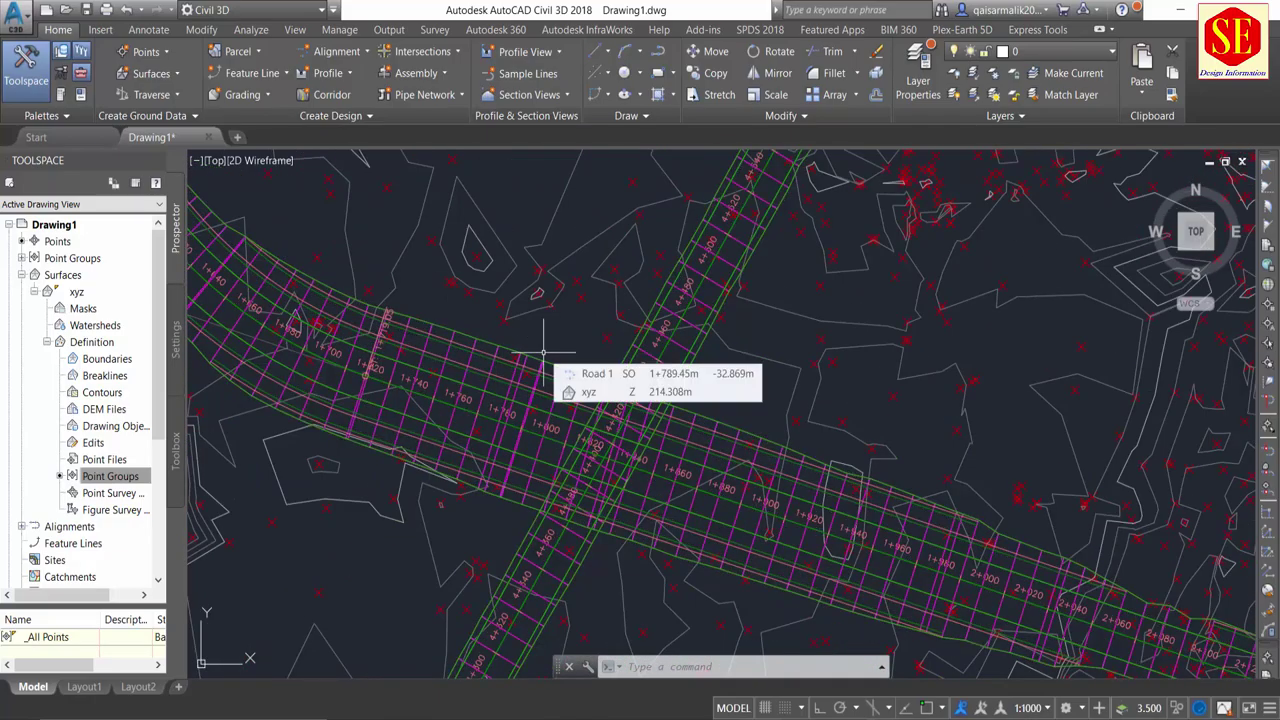
scroll(551, 286, down, 3)
scroll(609, 286, up, 1)
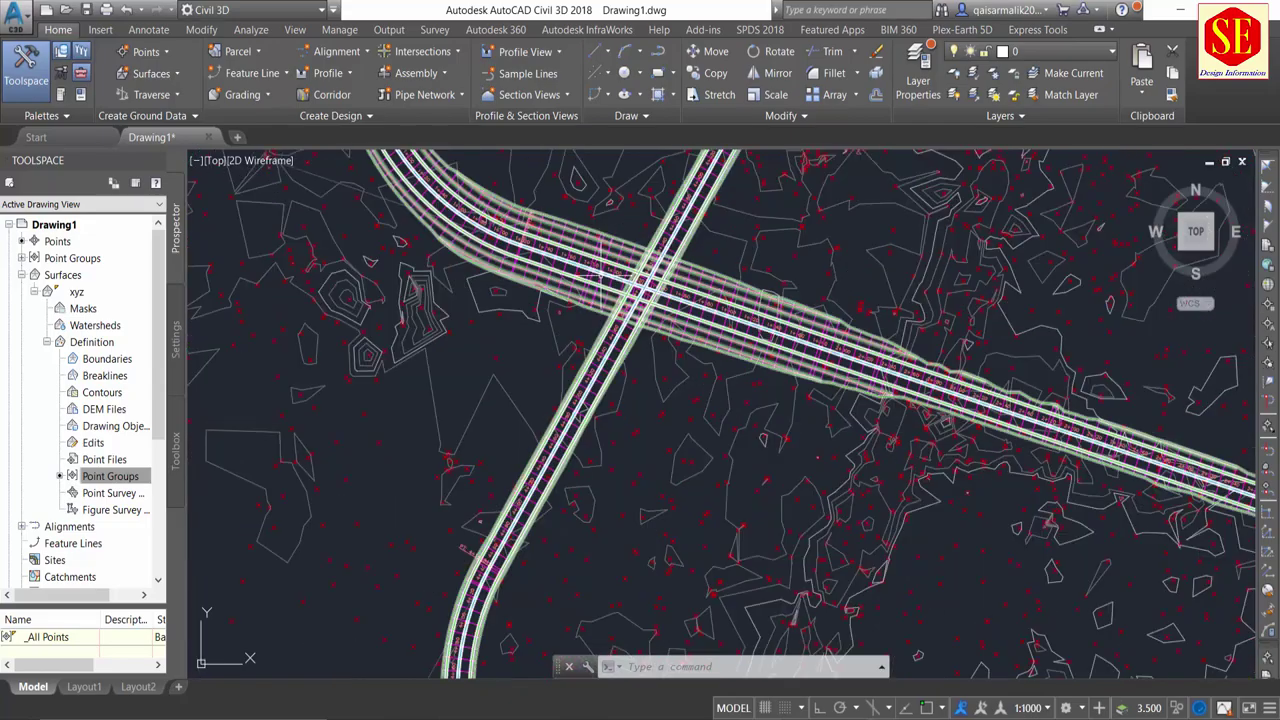
scroll(595, 265, up, 3)
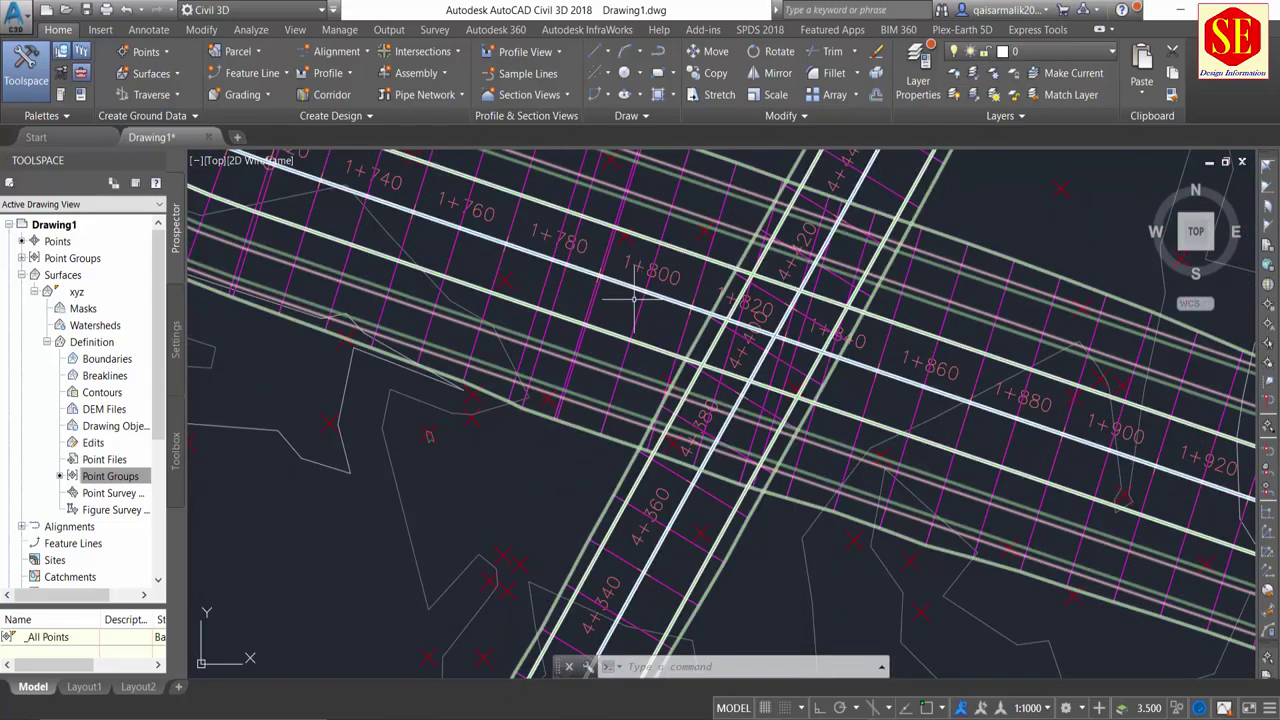
scroll(633, 298, down, 3)
scroll(633, 298, down, 2)
middle_drag(1250, 418, 911, 383)
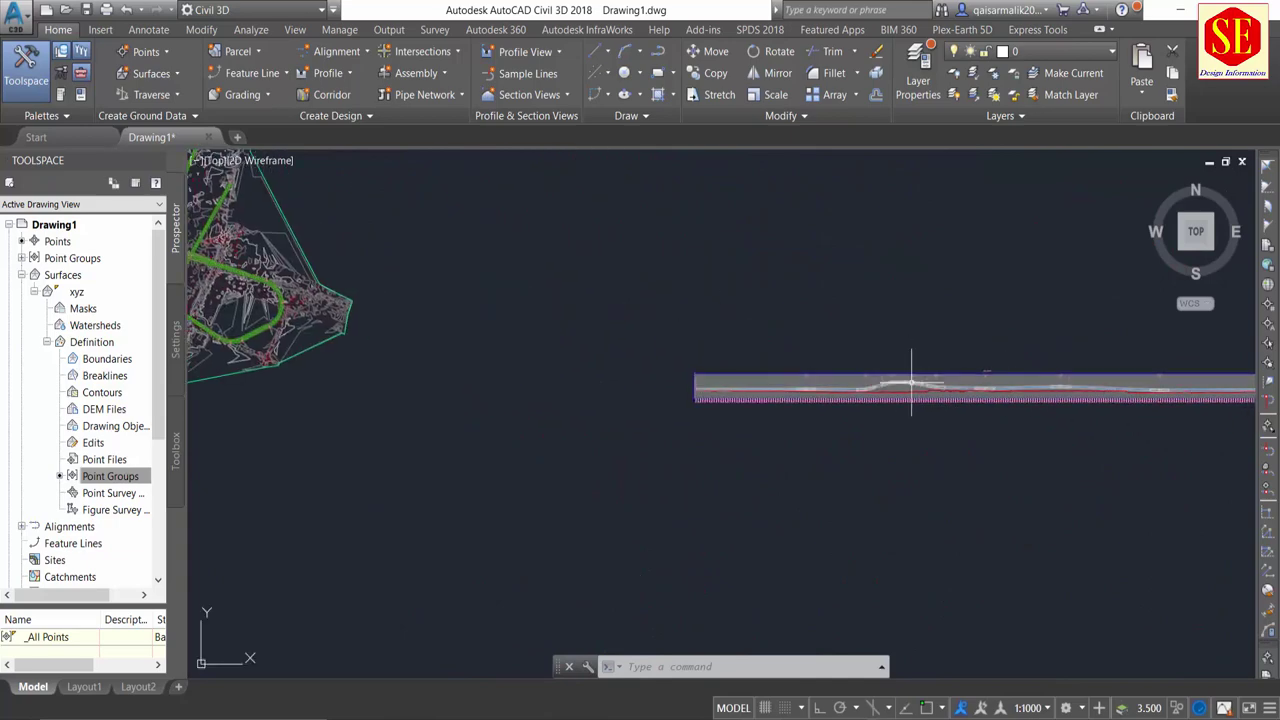
scroll(911, 383, up, 2)
scroll(686, 471, up, 2)
scroll(748, 430, up, 1)
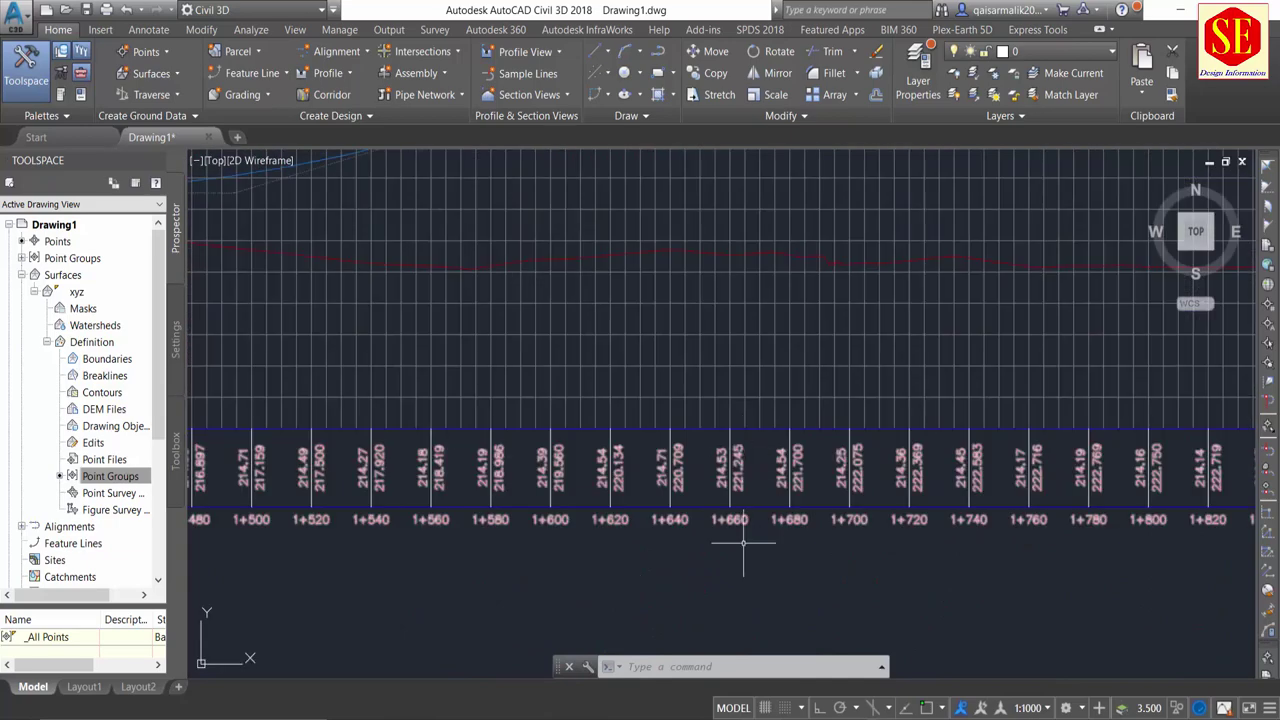
scroll(670, 537, up, 2)
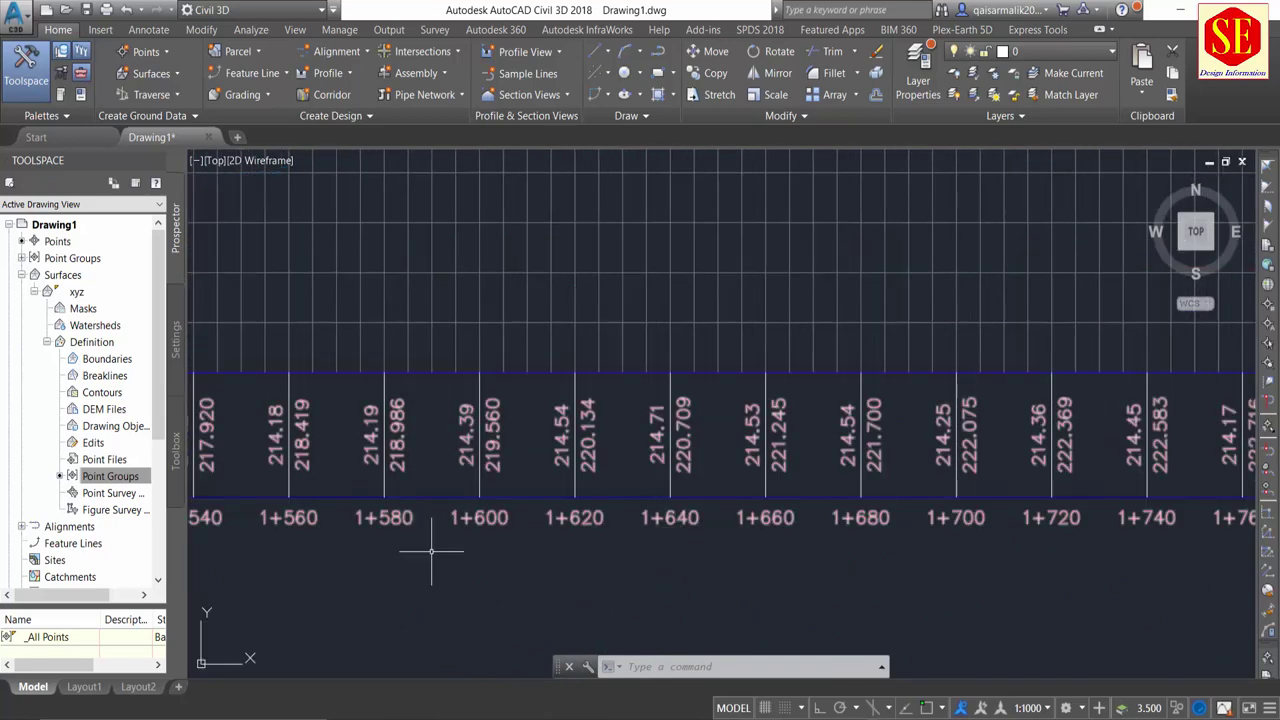
middle_drag(1132, 485, 705, 563)
scroll(705, 563, down, 3)
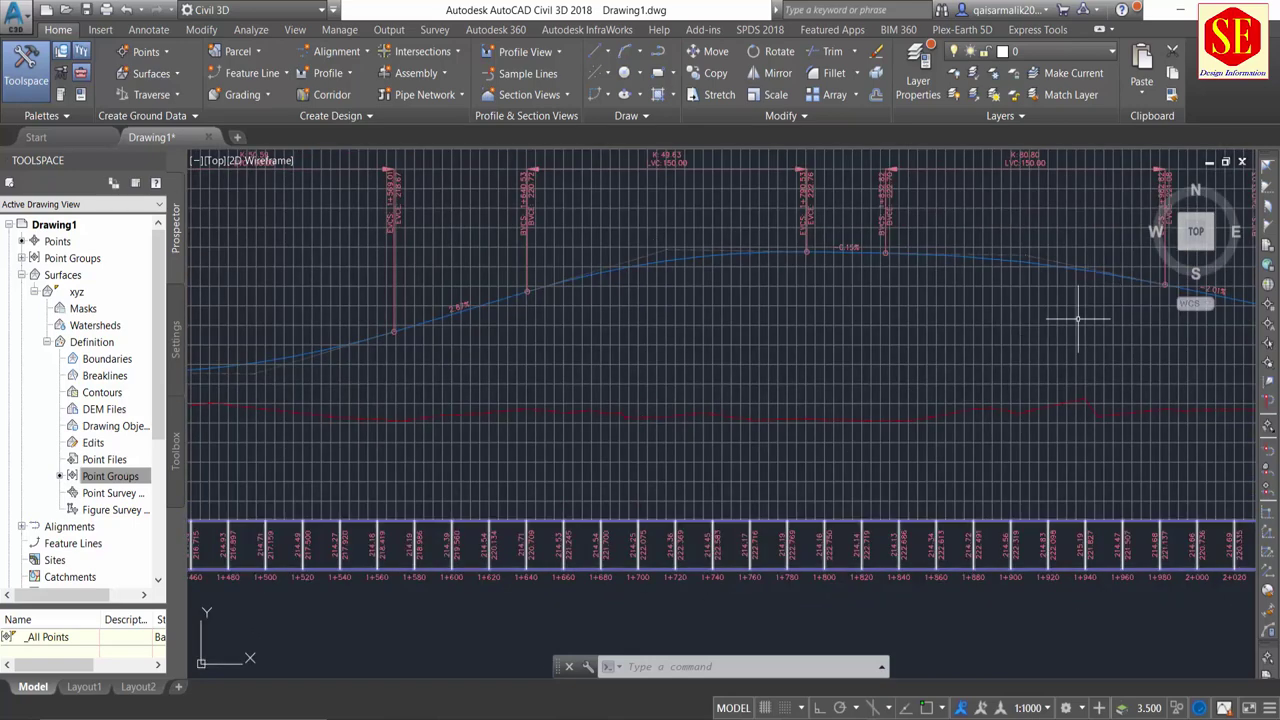
mouse_move(1000, 320)
middle_down()
mouse_move(897, 366)
mouse_move(951, 600)
middle_up()
scroll(892, 557, up, 2)
scroll(892, 557, down, 2)
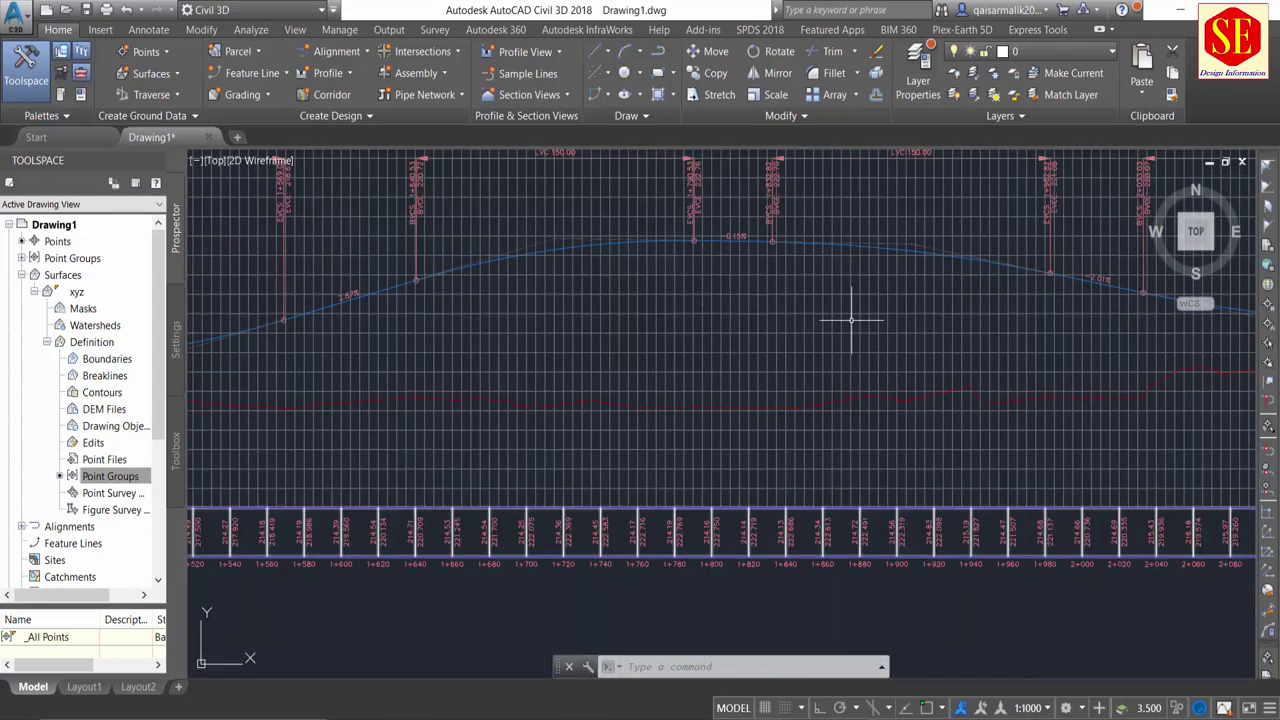
scroll(851, 320, down, 10)
scroll(630, 300, down, 7)
Pan to the plan drawing and zoom in on the corridor intersection.
middle_drag(443, 277, 600, 380)
scroll(648, 360, up, 7)
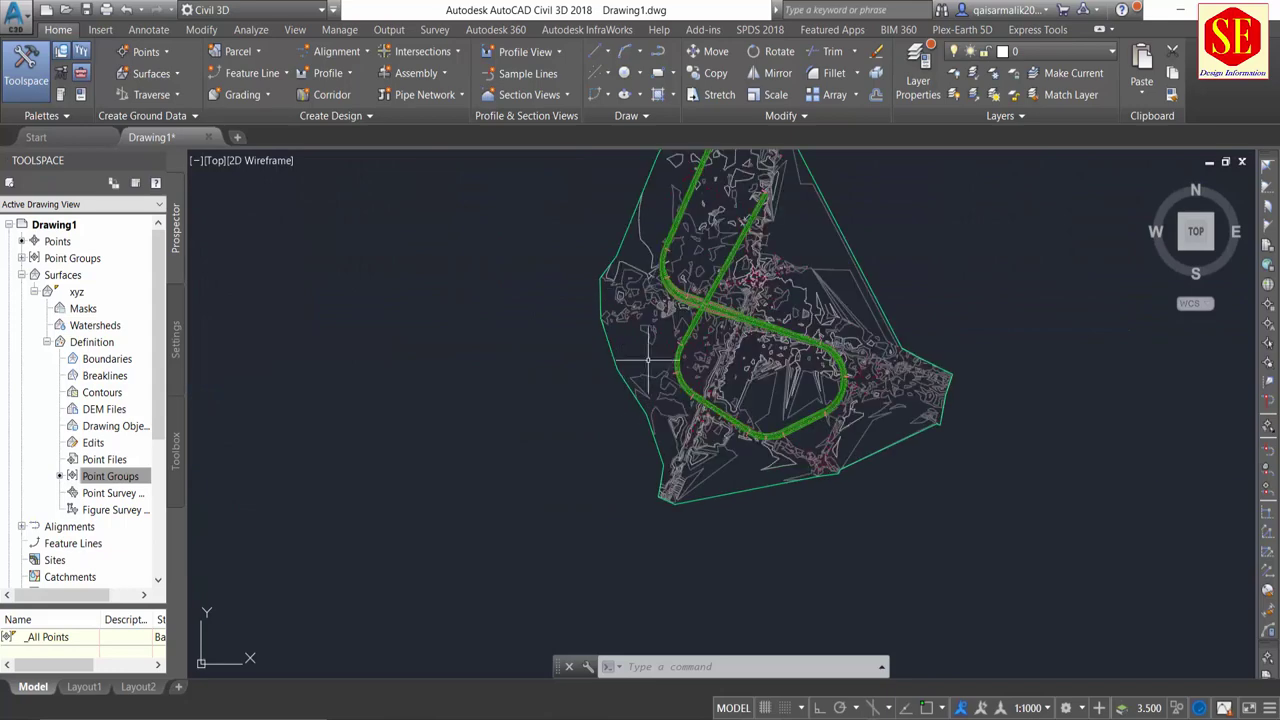
scroll(648, 360, up, 5)
scroll(660, 262, up, 2)
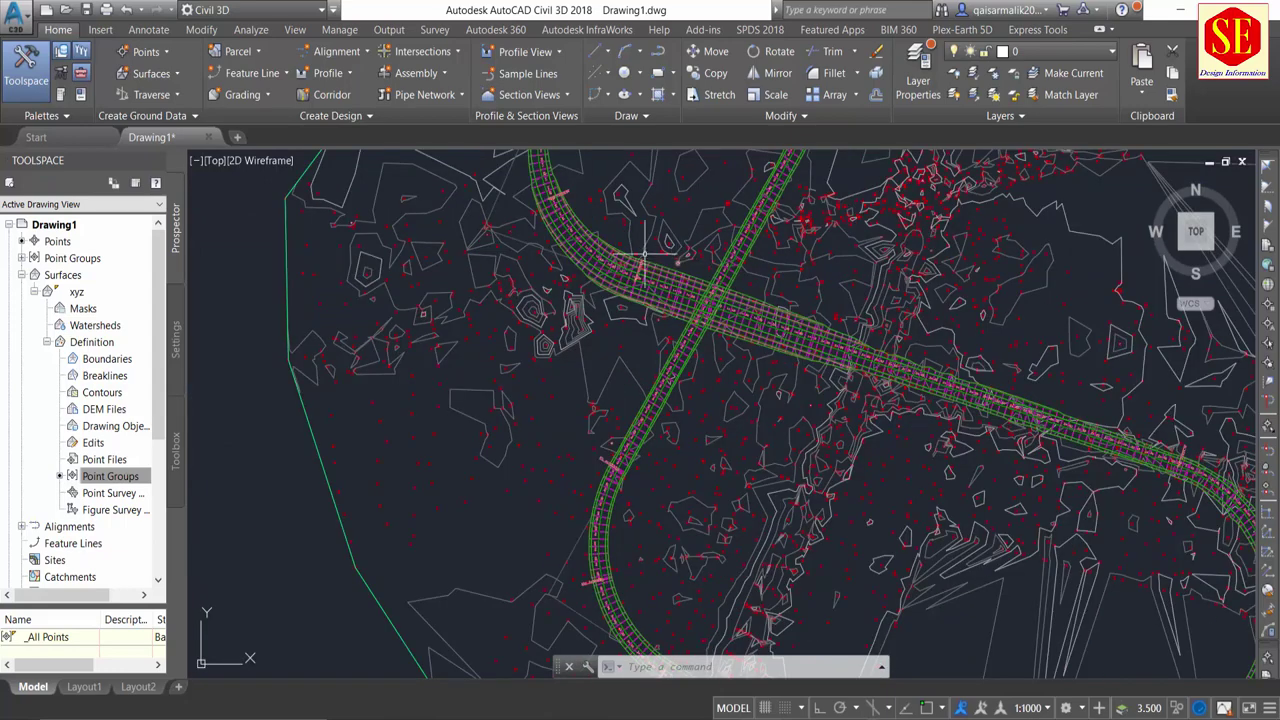
Split corridor zzz's Road 1 region at station 1+928.53 using Split Region.
click(672, 300)
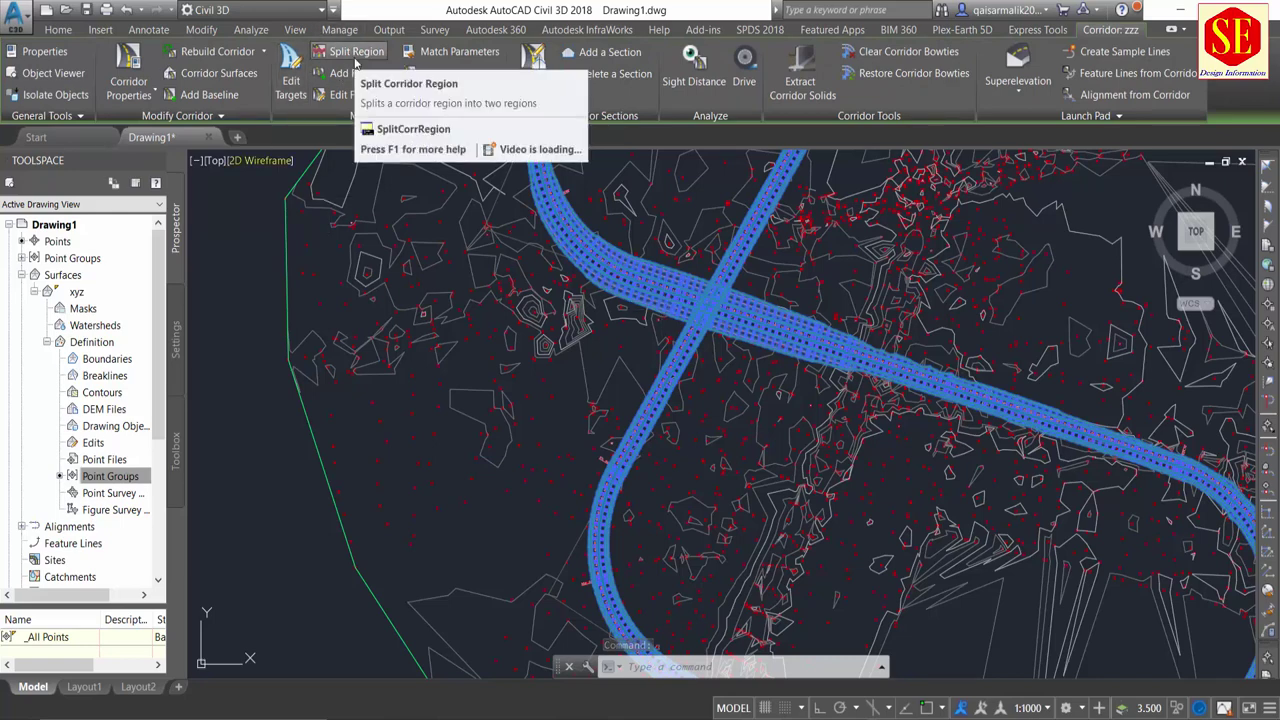
key(Escape)
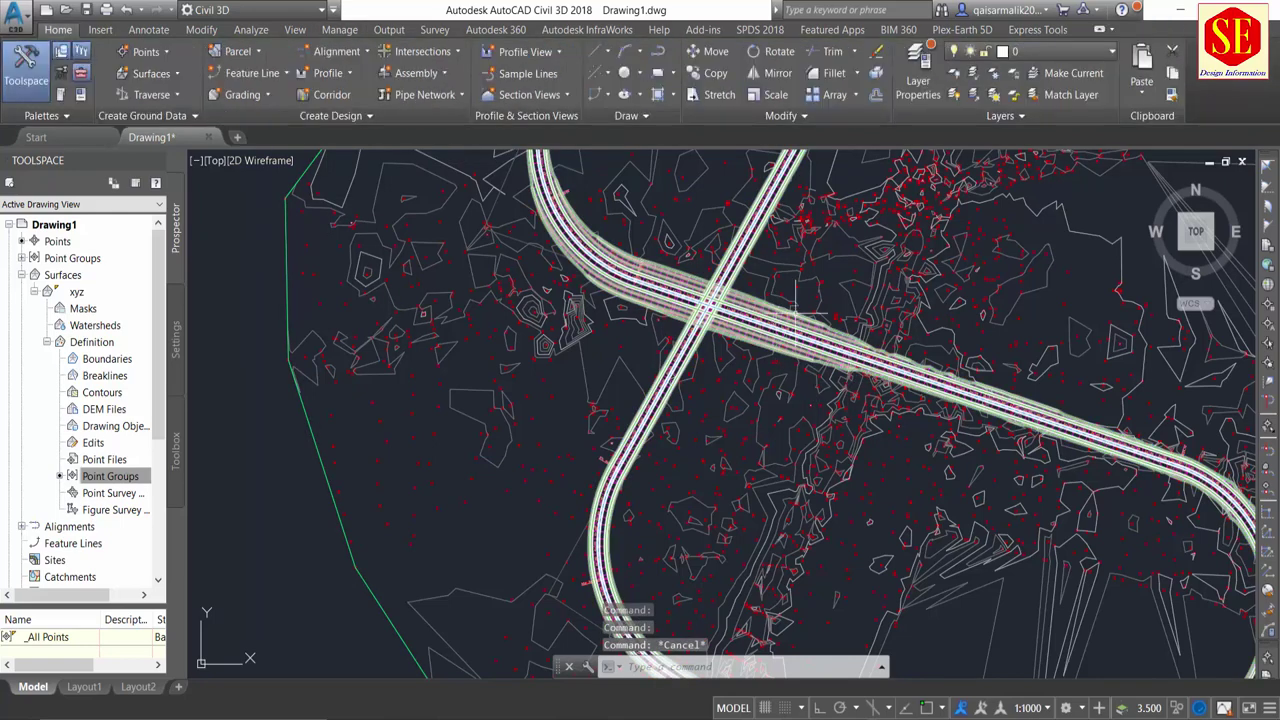
click(773, 328)
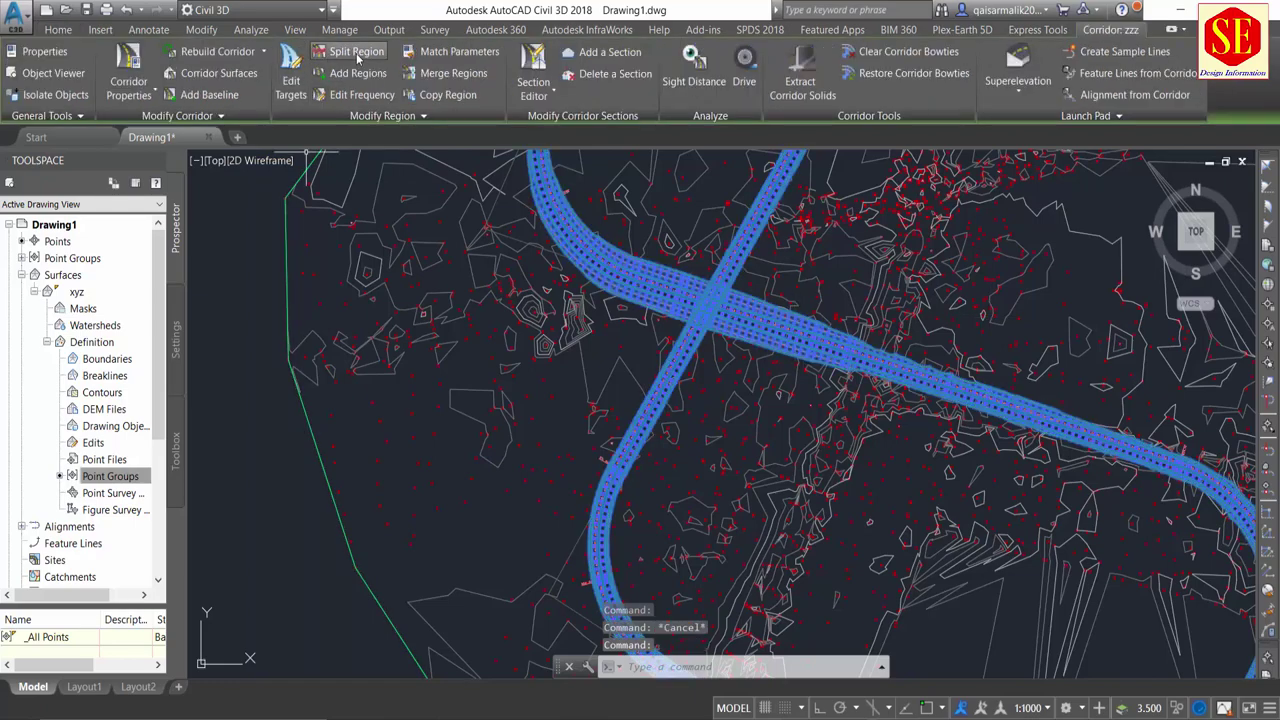
click(357, 55)
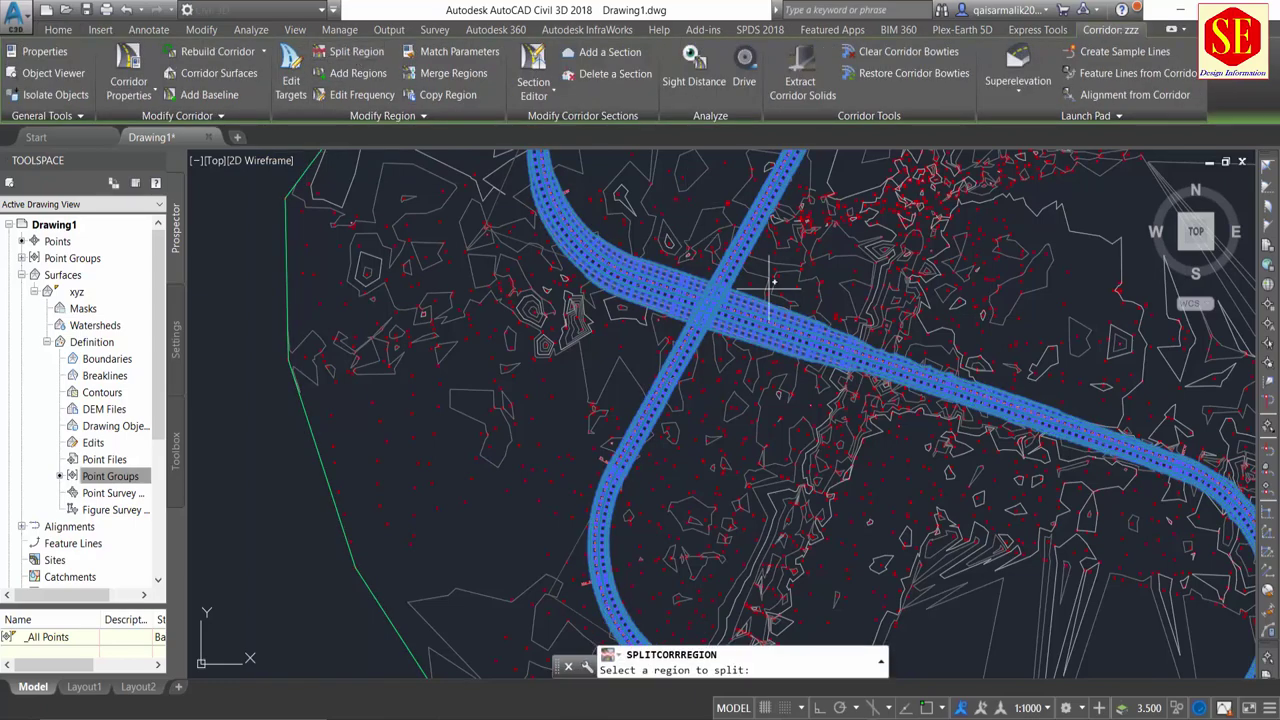
scroll(837, 333, up, 5)
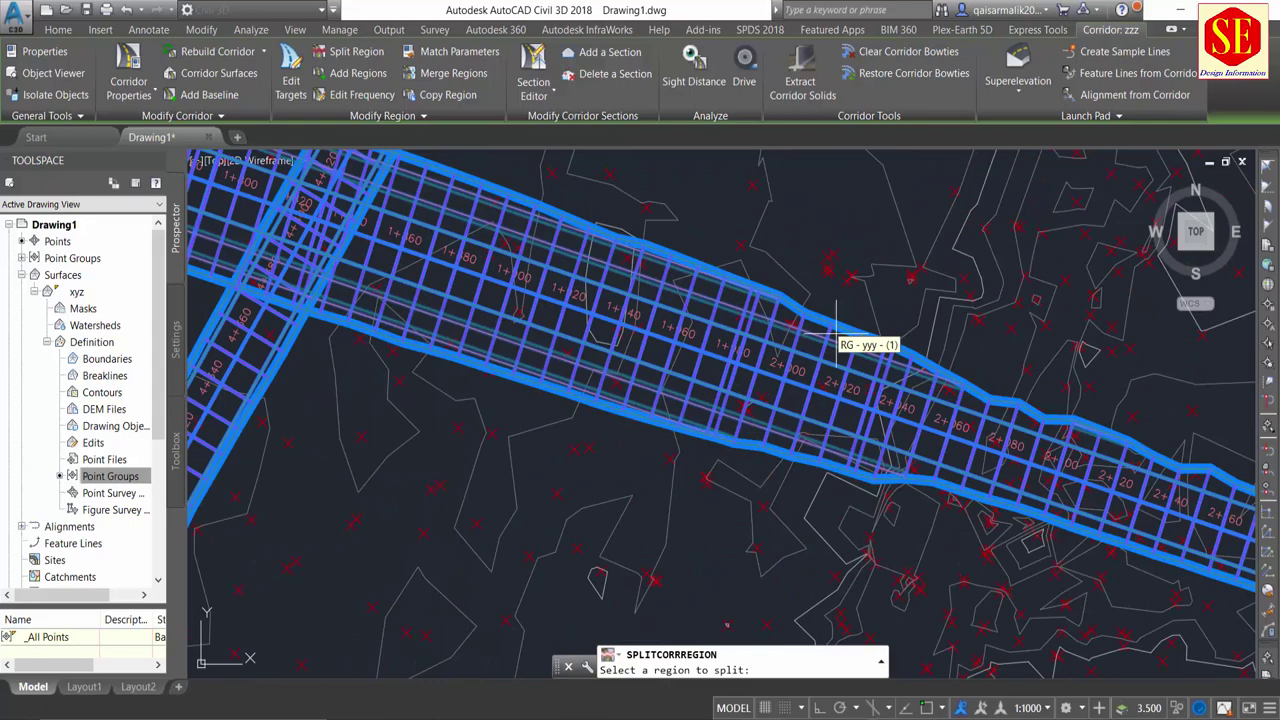
scroll(837, 333, up, 4)
scroll(826, 343, down, 3)
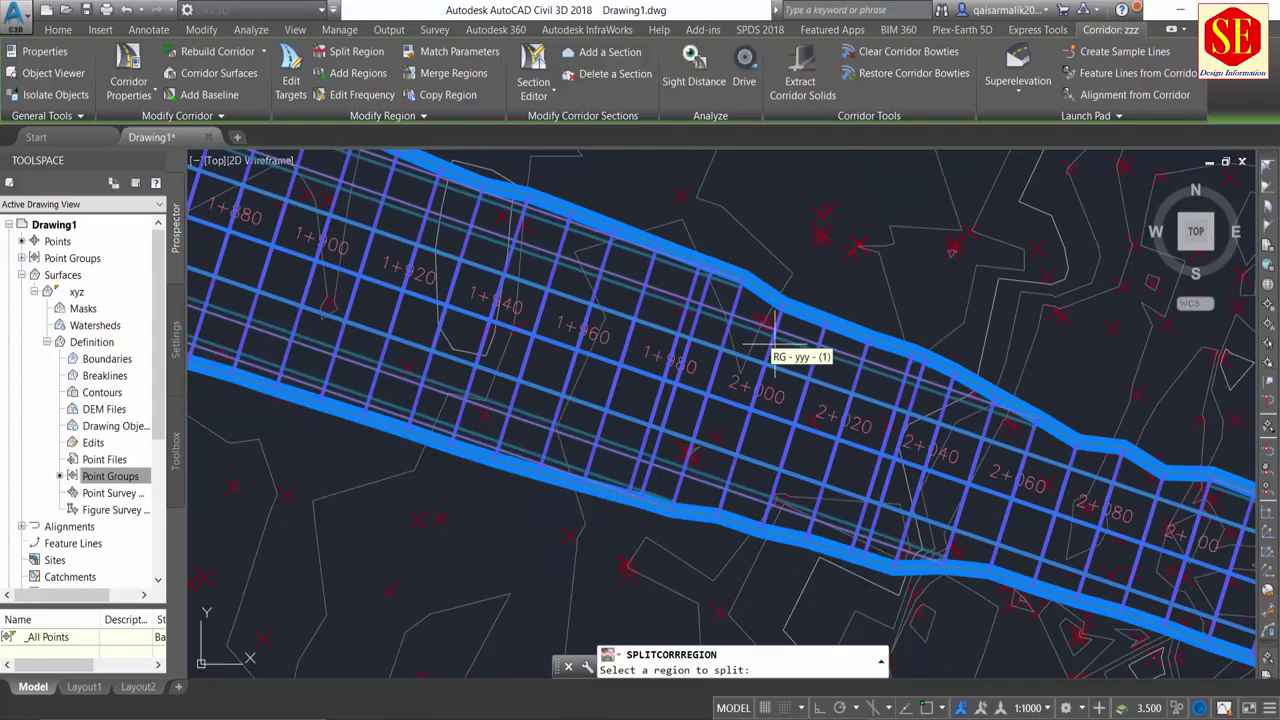
scroll(455, 318, up, 2)
scroll(645, 375, up, 2)
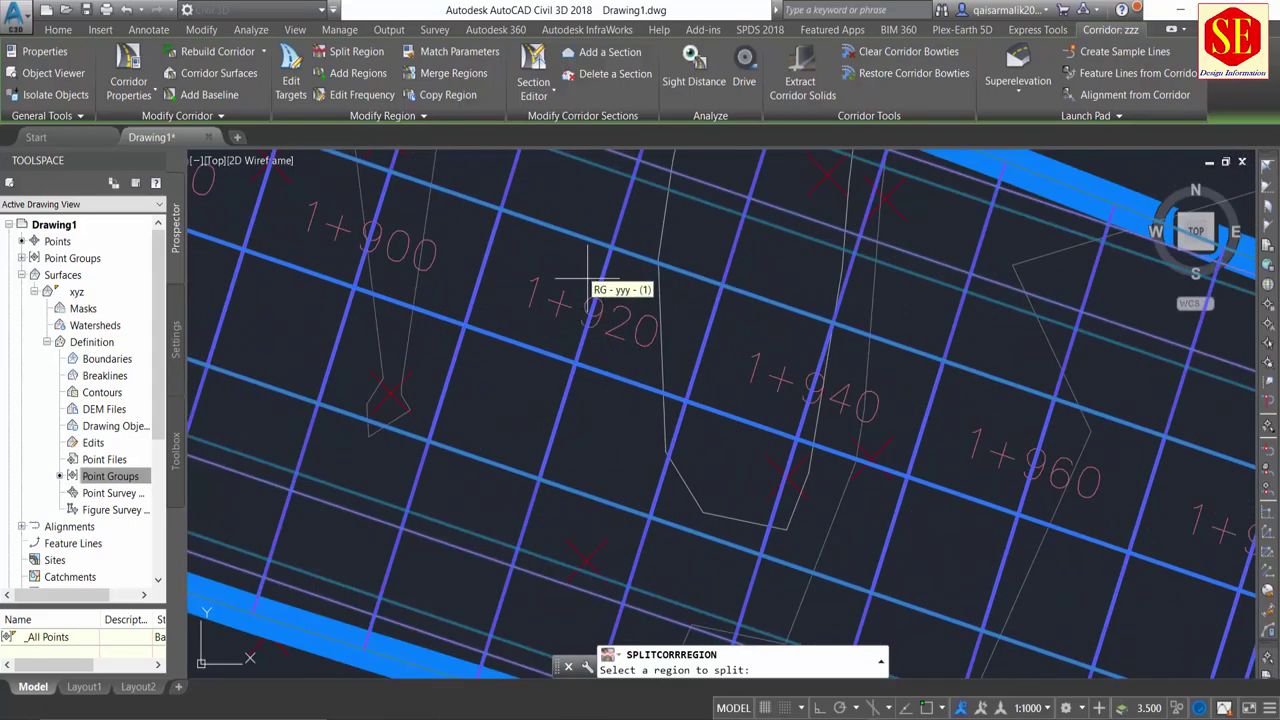
scroll(600, 265, down, 2)
scroll(576, 430, down, 1)
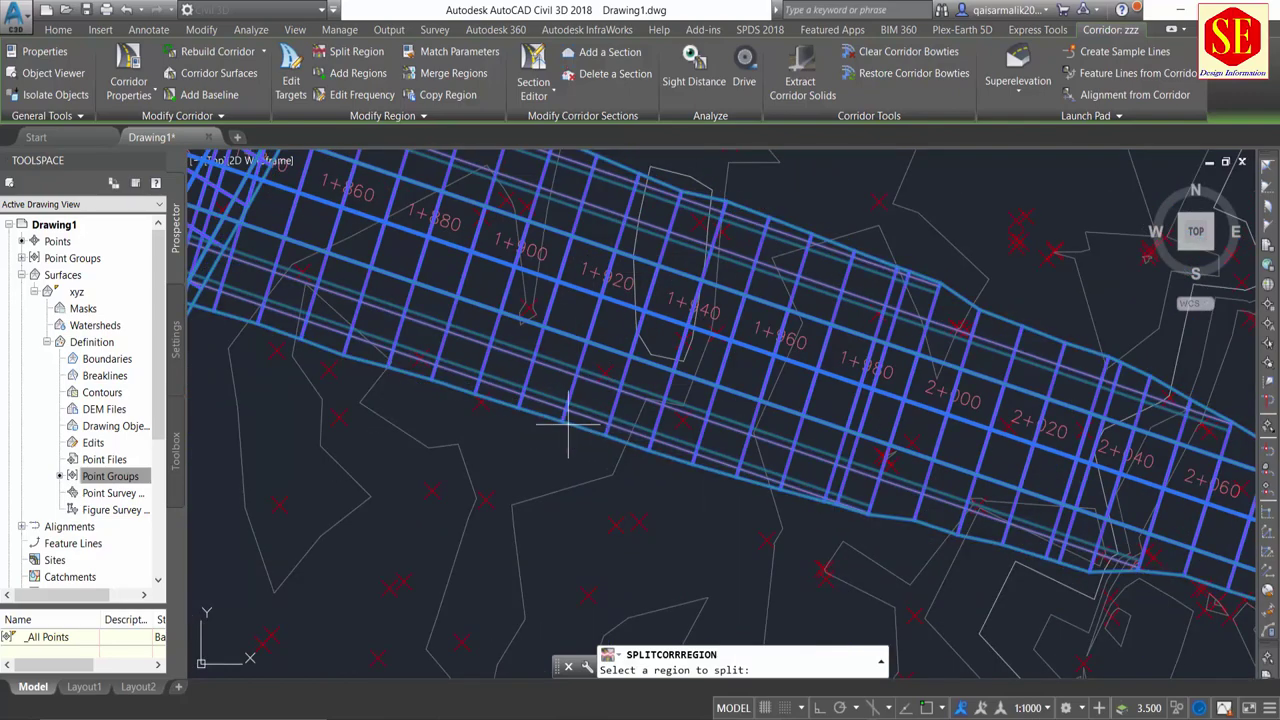
click(613, 387)
scroll(640, 318, down, 2)
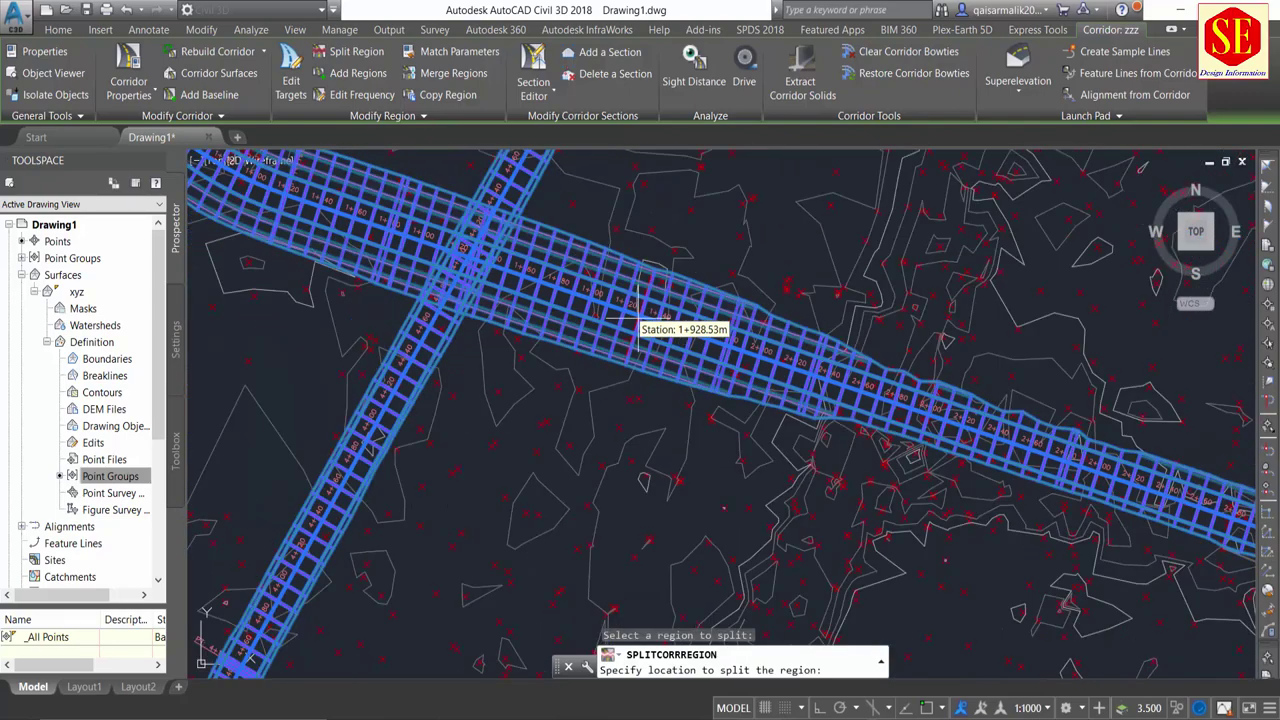
click(600, 297)
Pan back to the intersection and pick the region west of it to split.
middle_drag(400, 234, 537, 323)
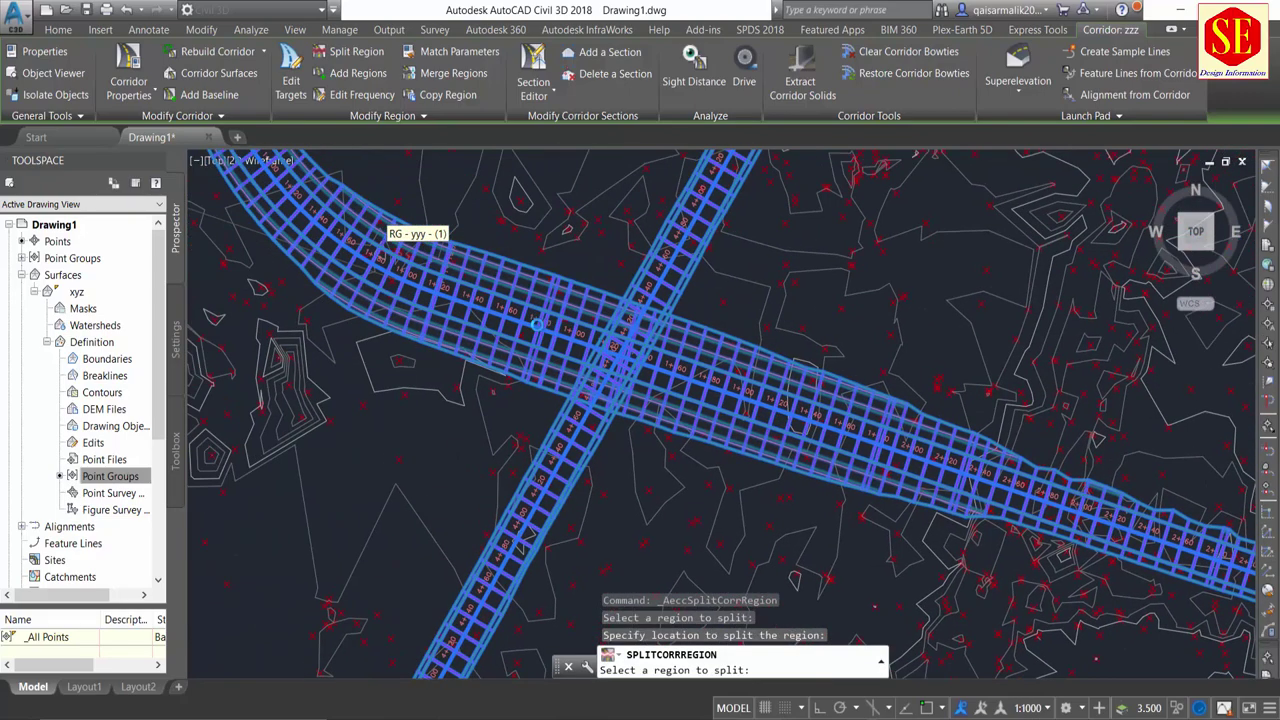
scroll(520, 312, up, 3)
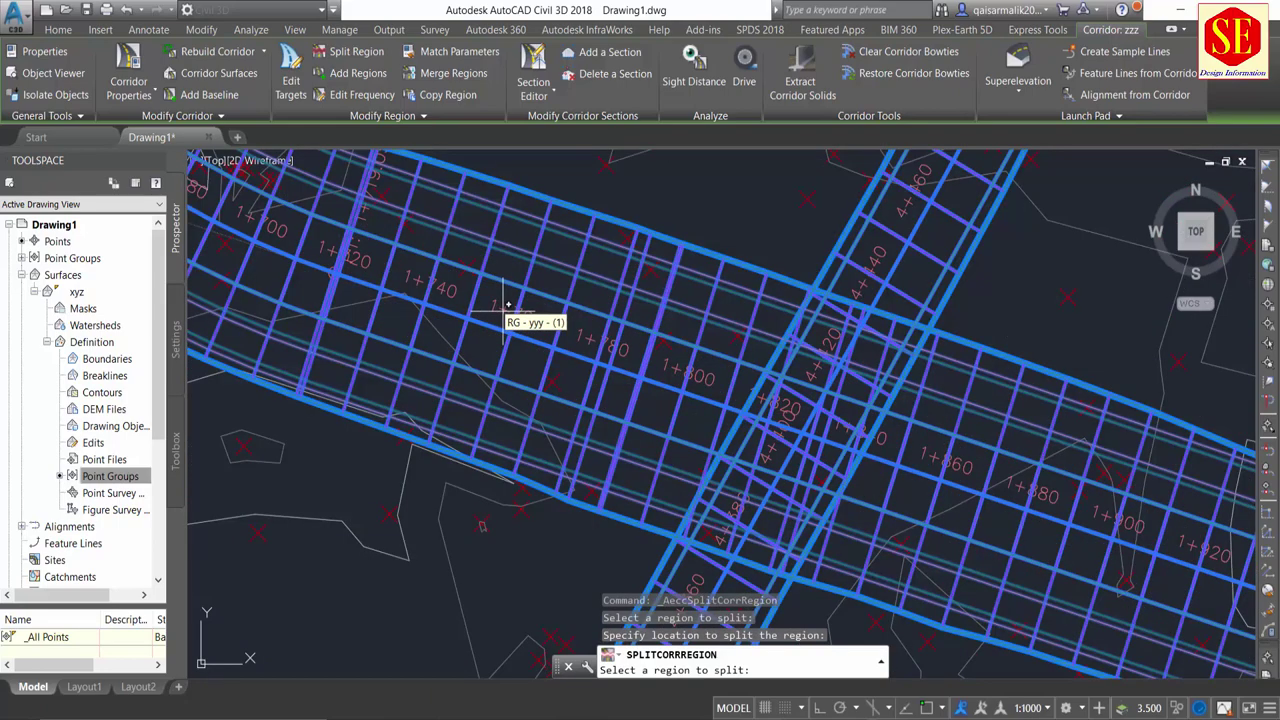
scroll(394, 266, up, 2)
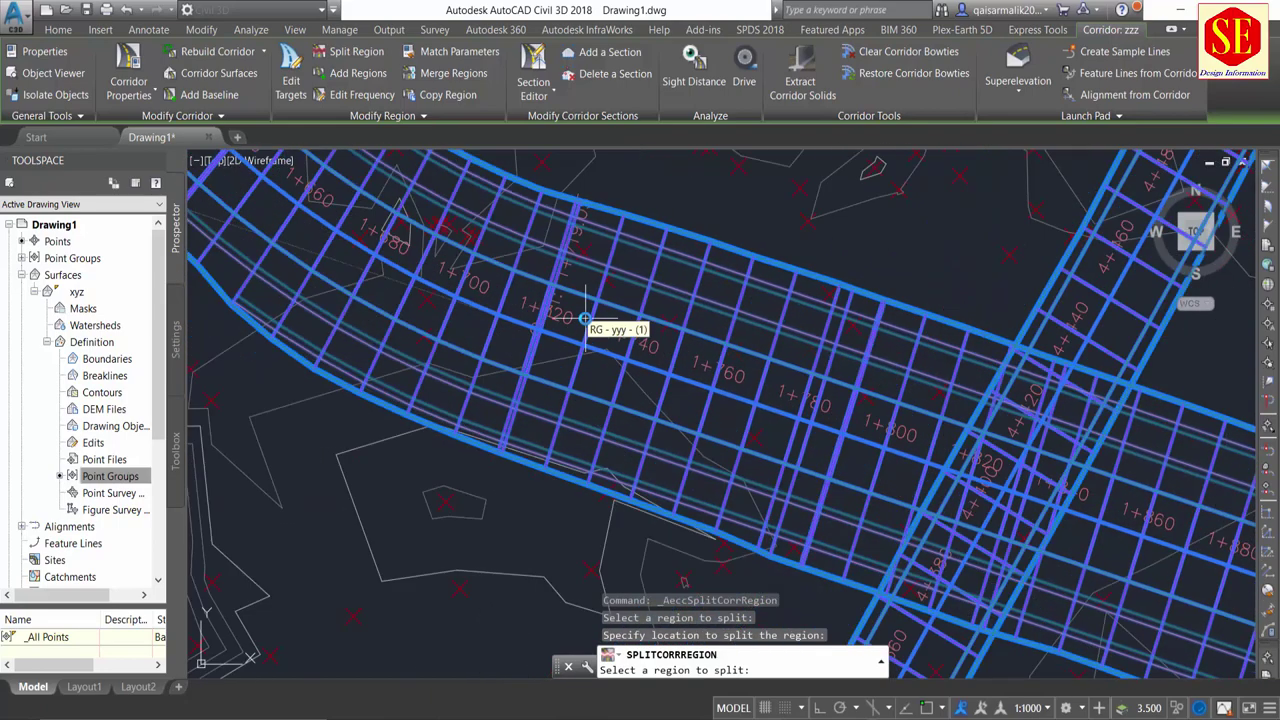
scroll(593, 330, up, 1)
scroll(437, 398, down, 5)
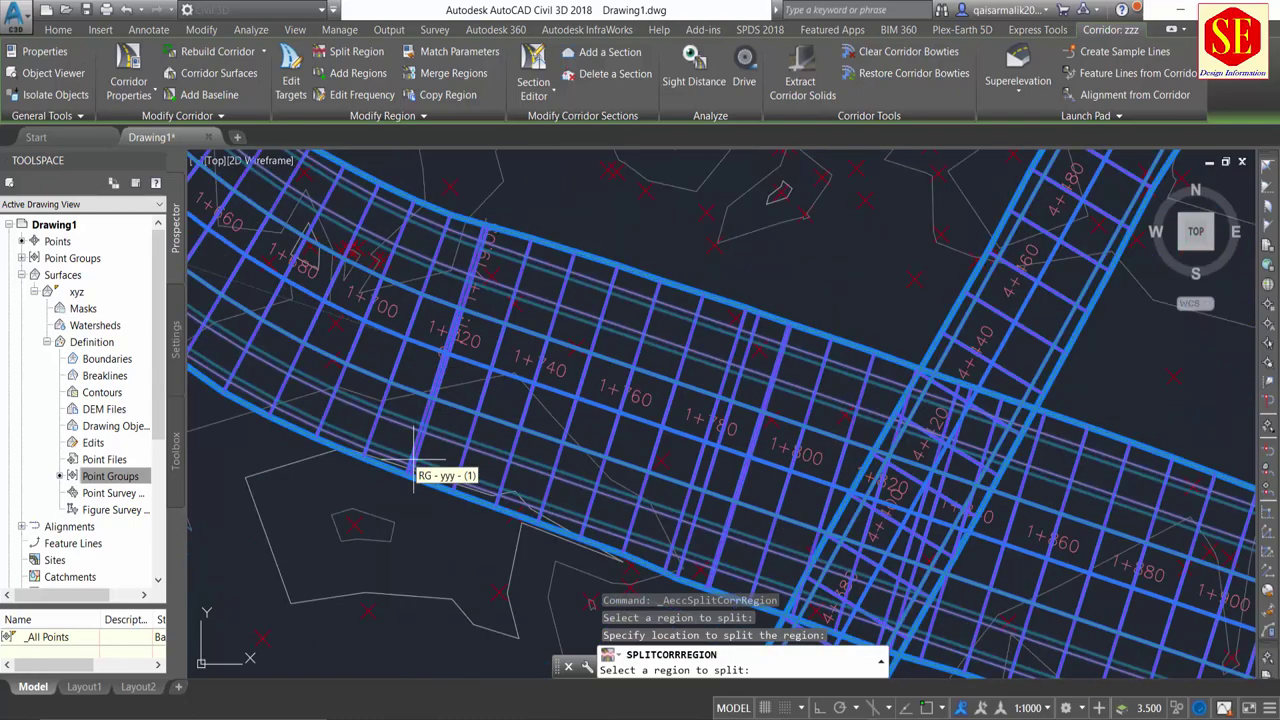
scroll(414, 466, up, 4)
click(408, 470)
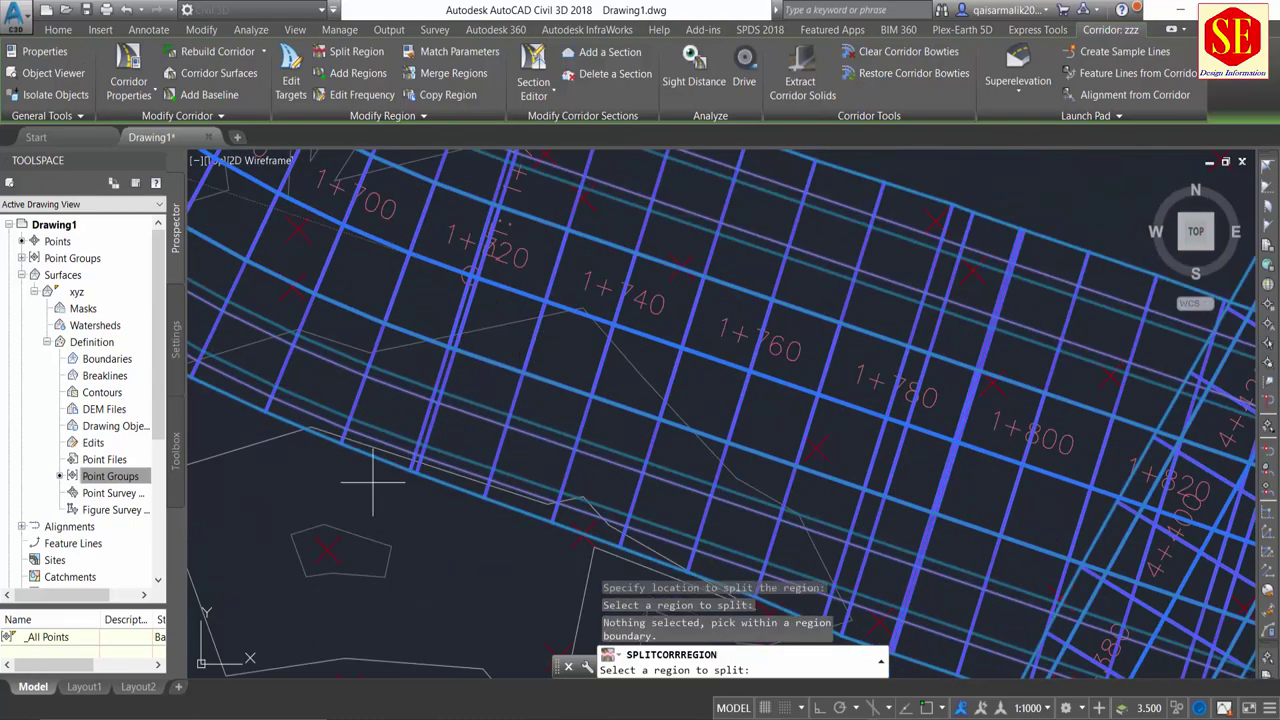
click(436, 456)
scroll(471, 368, down, 4)
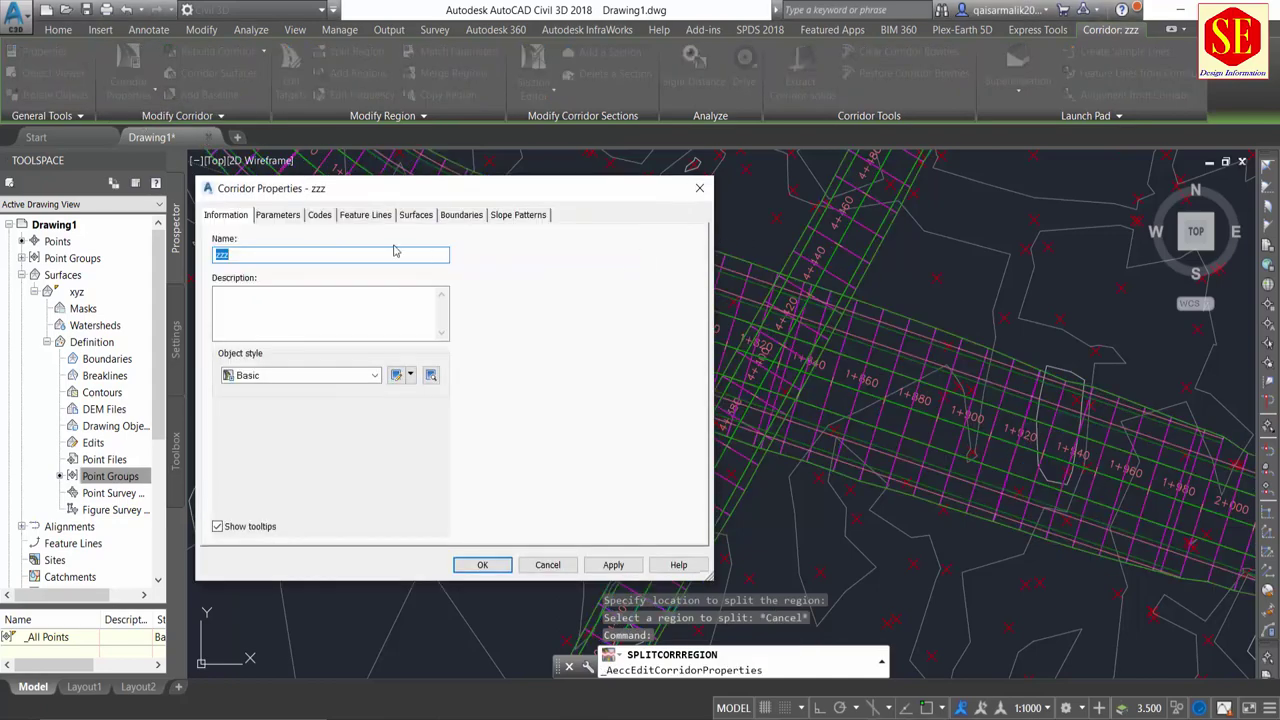
Uncheck the middle RG region in Corridor Properties, apply, and rebuild corridor zzz.
click(285, 215)
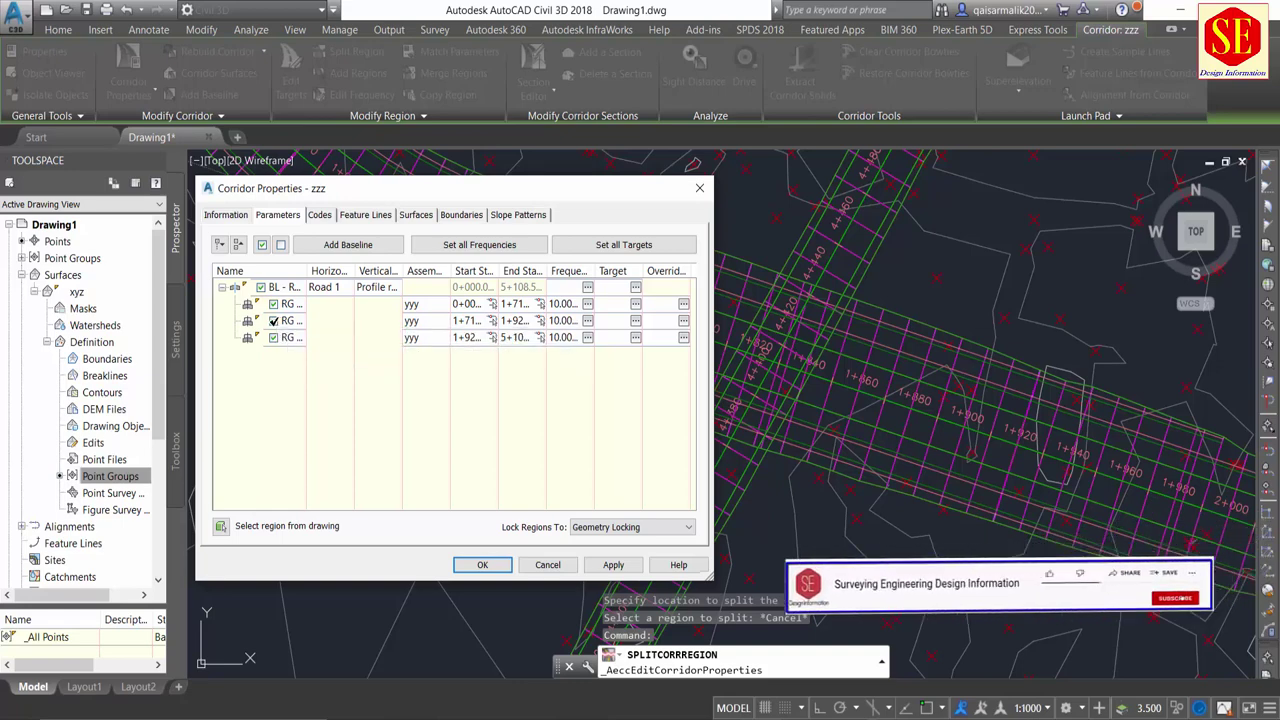
click(278, 321)
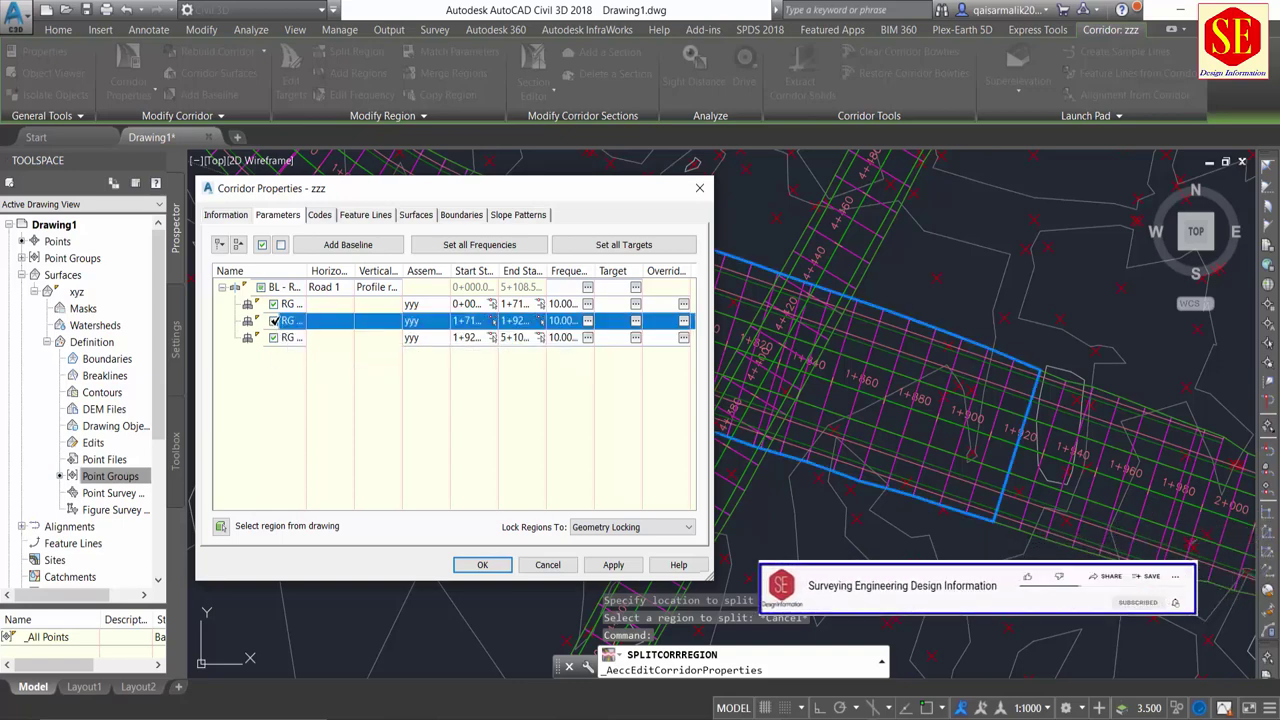
drag(463, 195, 434, 375)
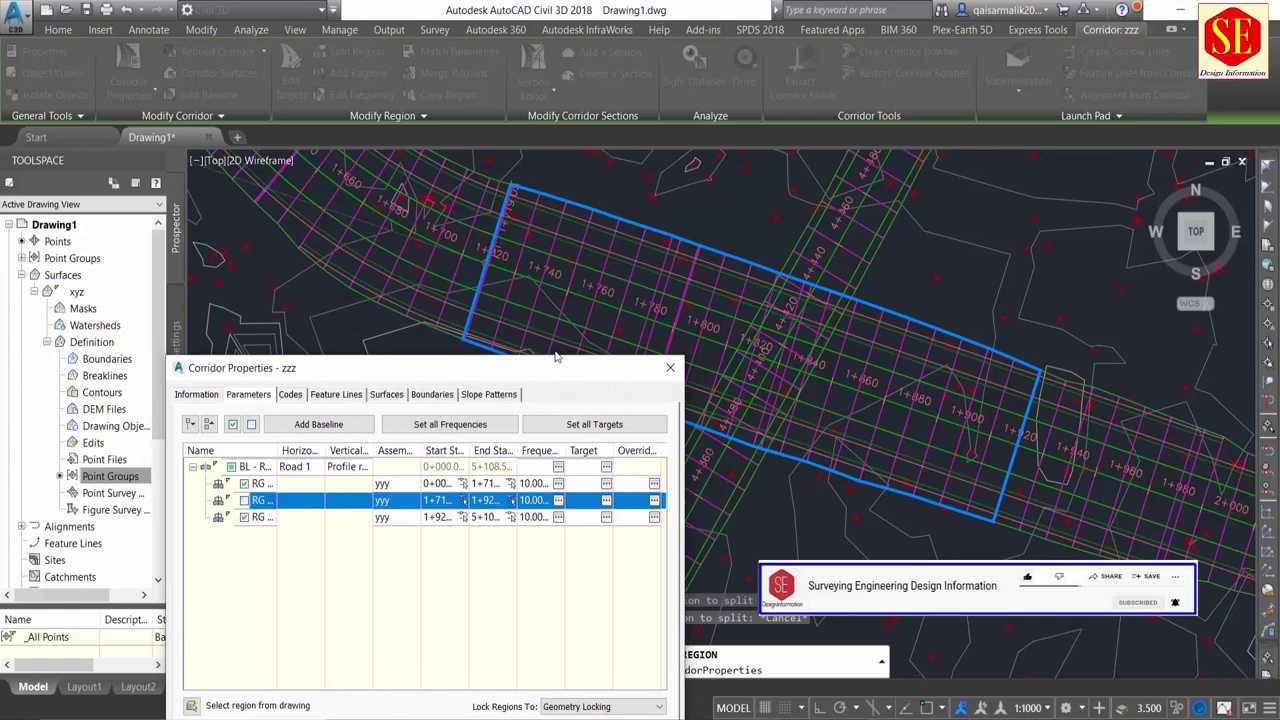
drag(557, 360, 574, 230)
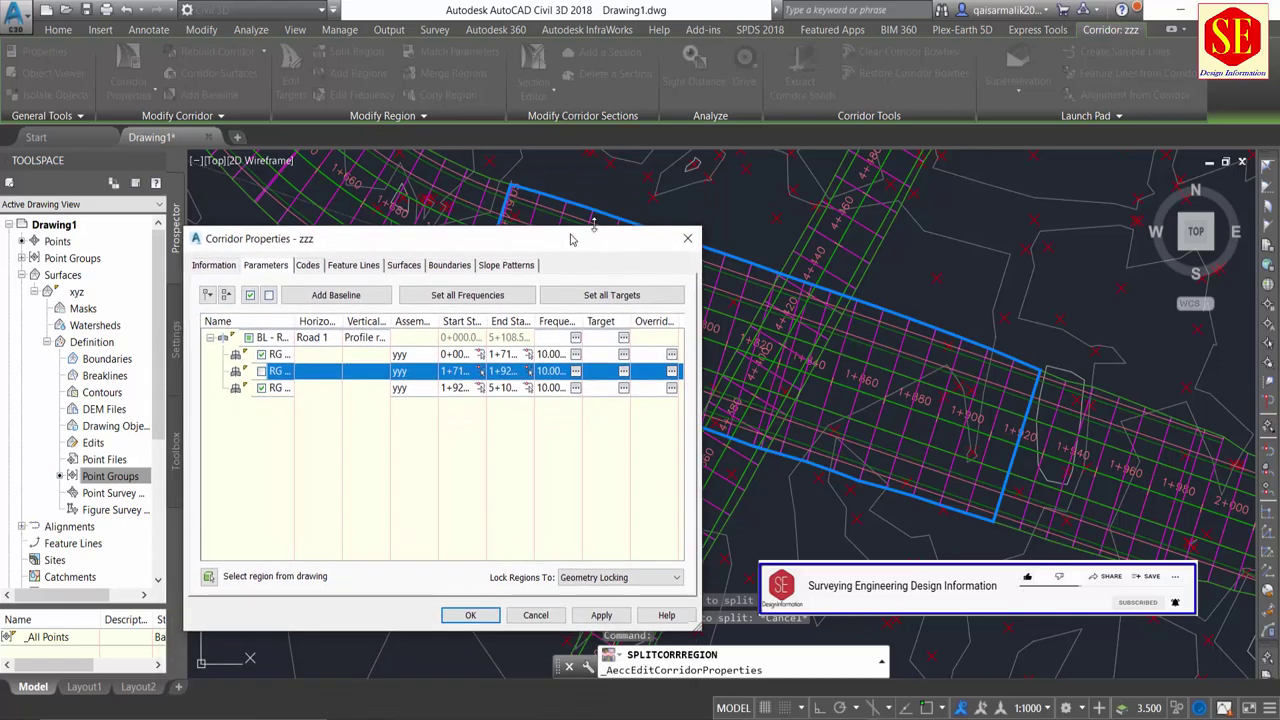
click(600, 614)
click(566, 335)
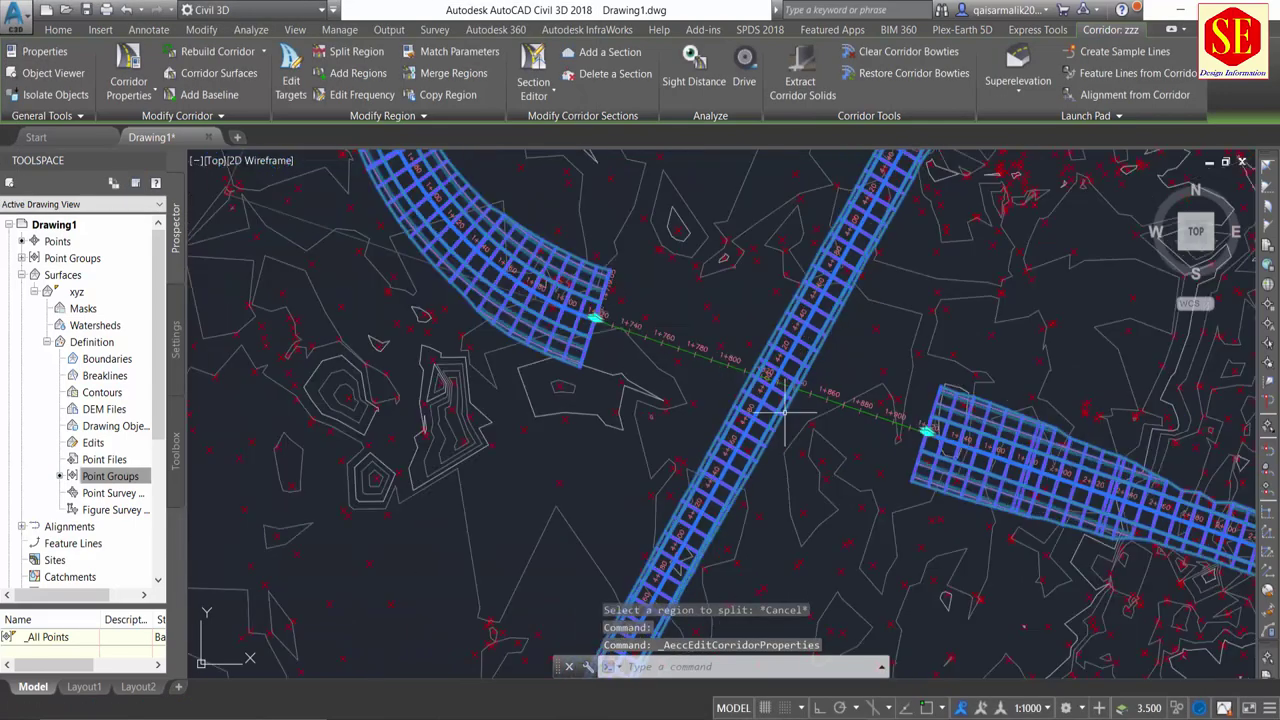
middle_drag(663, 323, 600, 398)
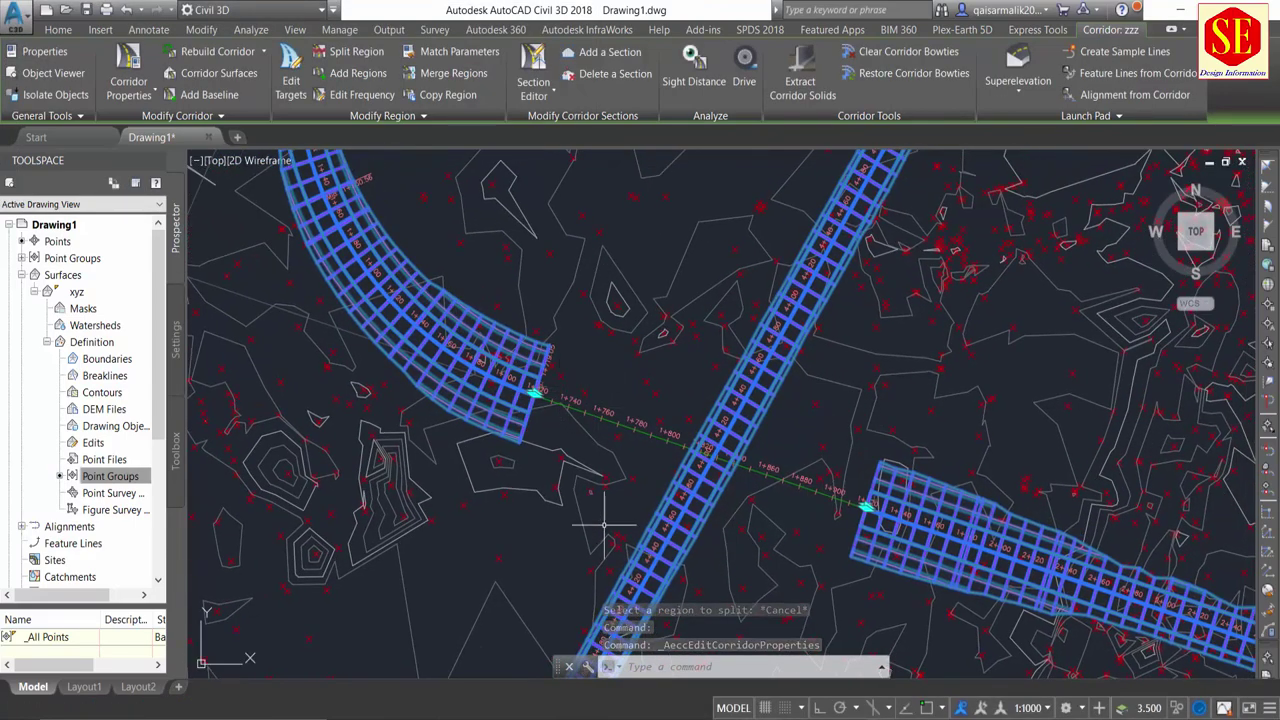
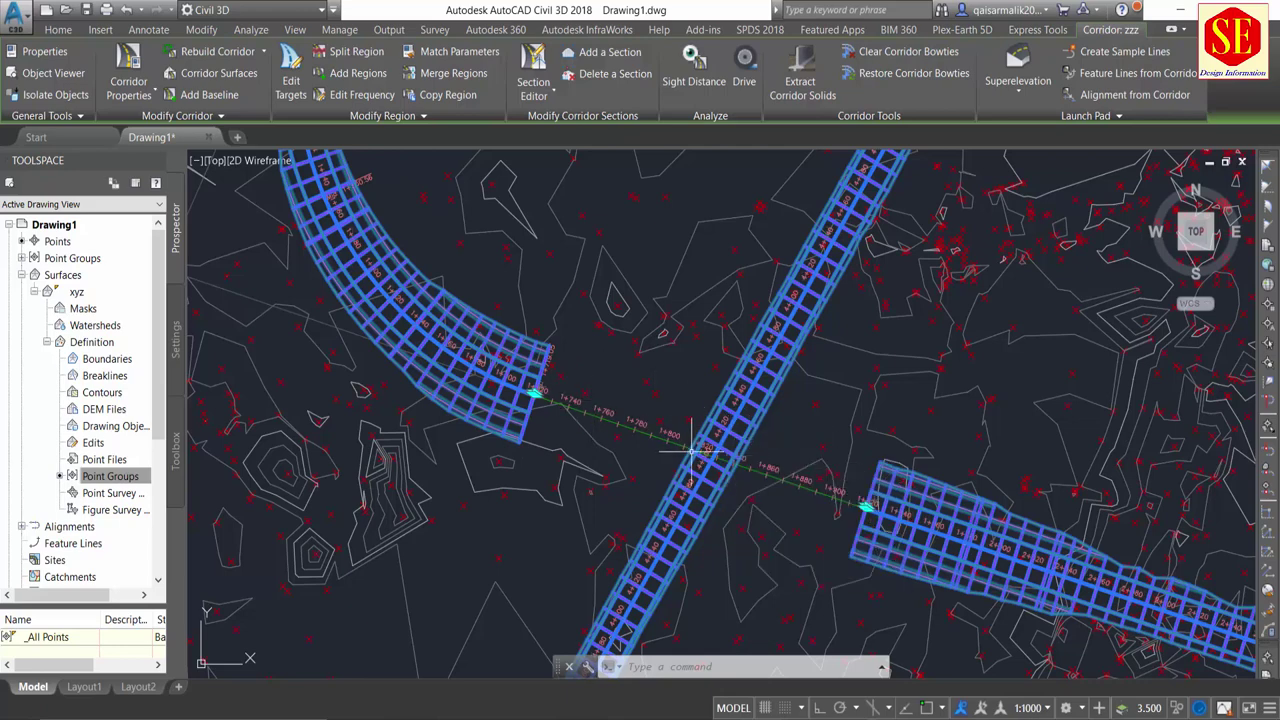
Zoom and pan away from the corridor until the DaylightBench road assembly fills the view.
scroll(632, 450, up, 3)
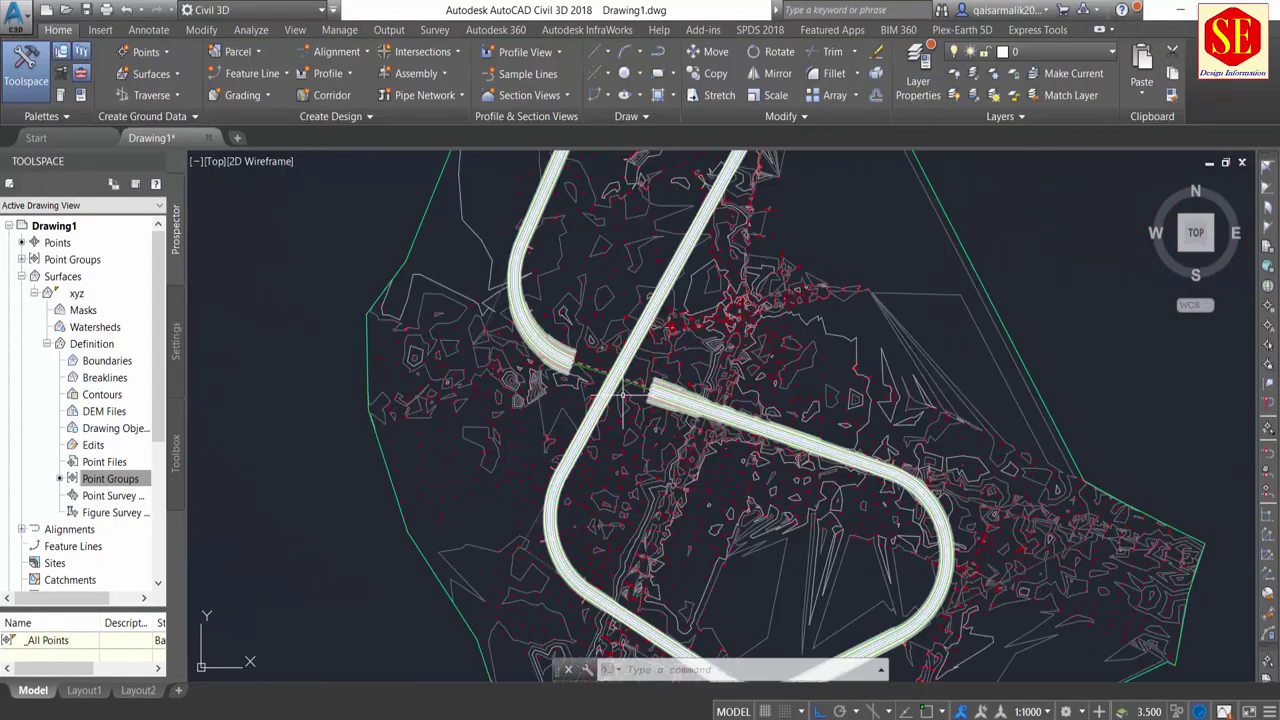
scroll(612, 360, up, 2)
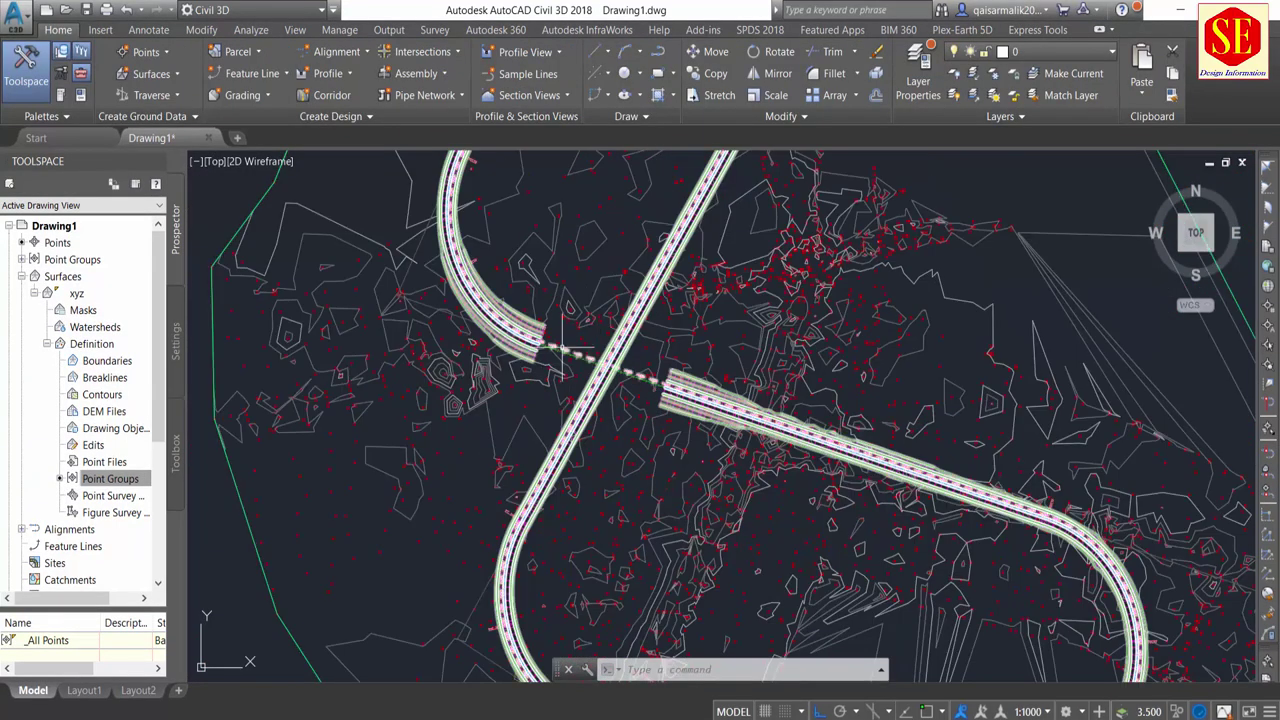
scroll(600, 365, down, 5)
middle_drag(566, 331, 820, 417)
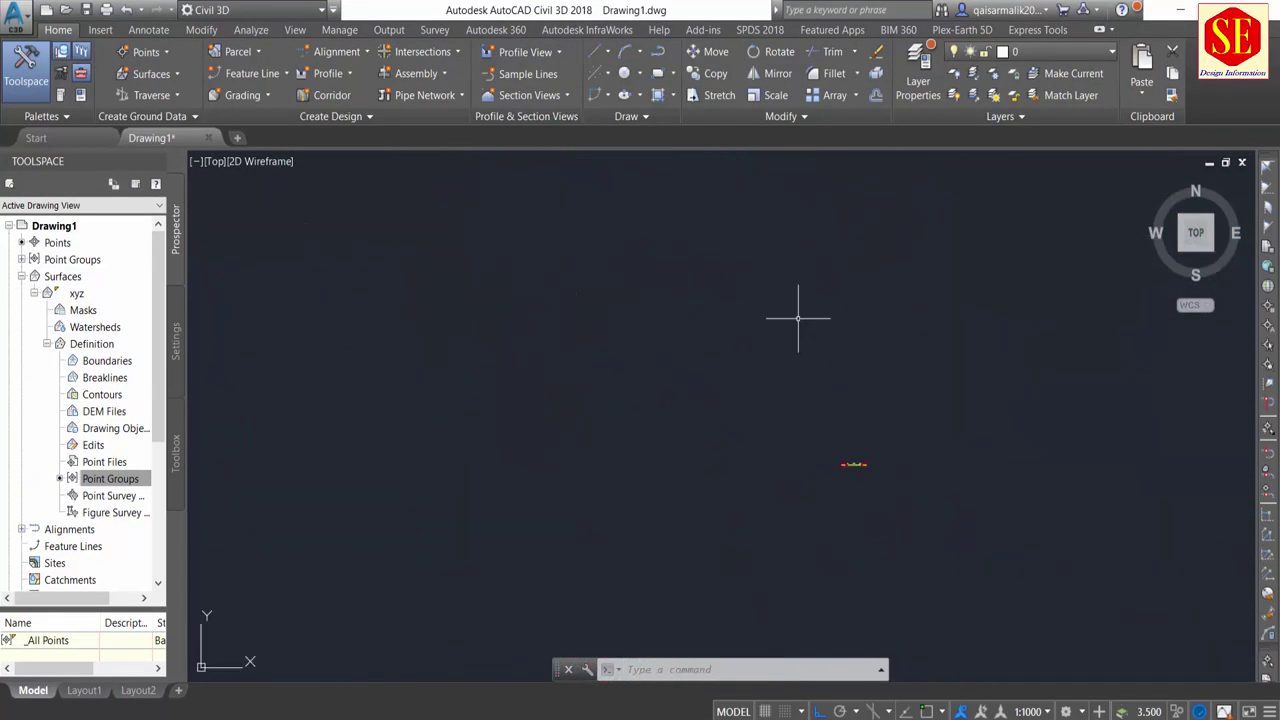
scroll(845, 540, up, 4)
scroll(845, 500, up, 2)
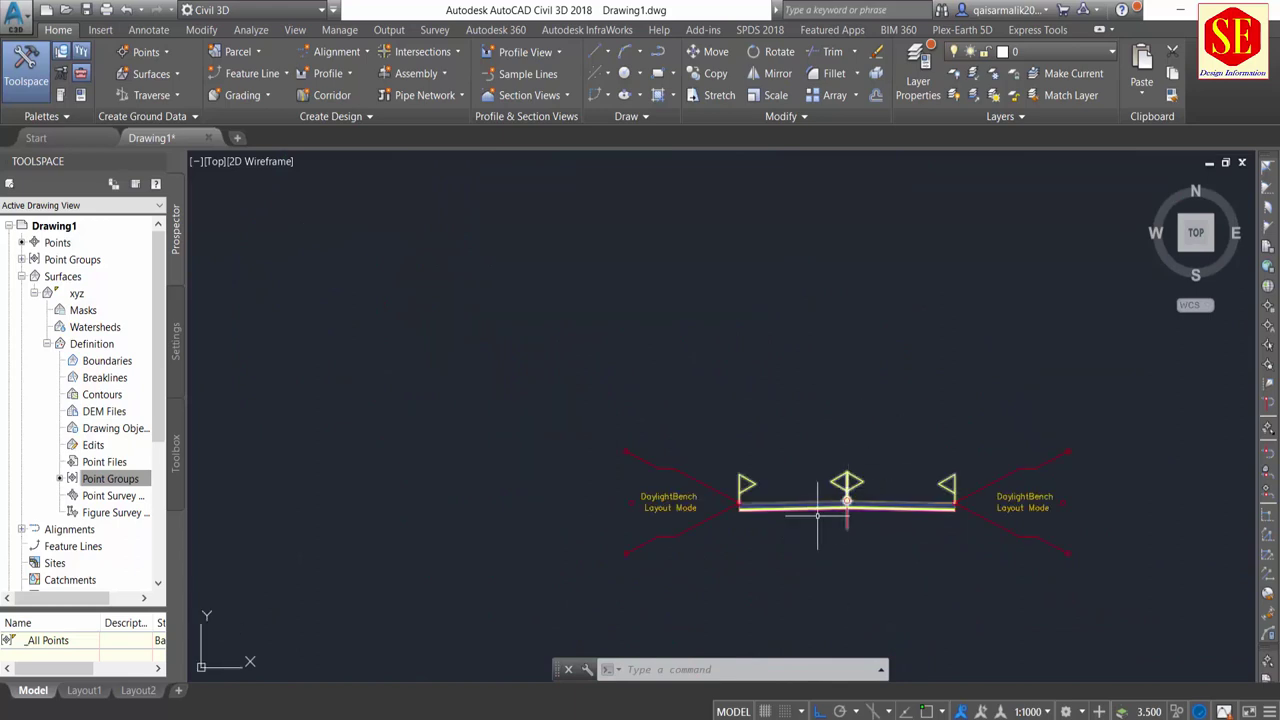
Create a new assembly named 'Bridge' and place its baseline in the drawing.
click(418, 74)
click(414, 104)
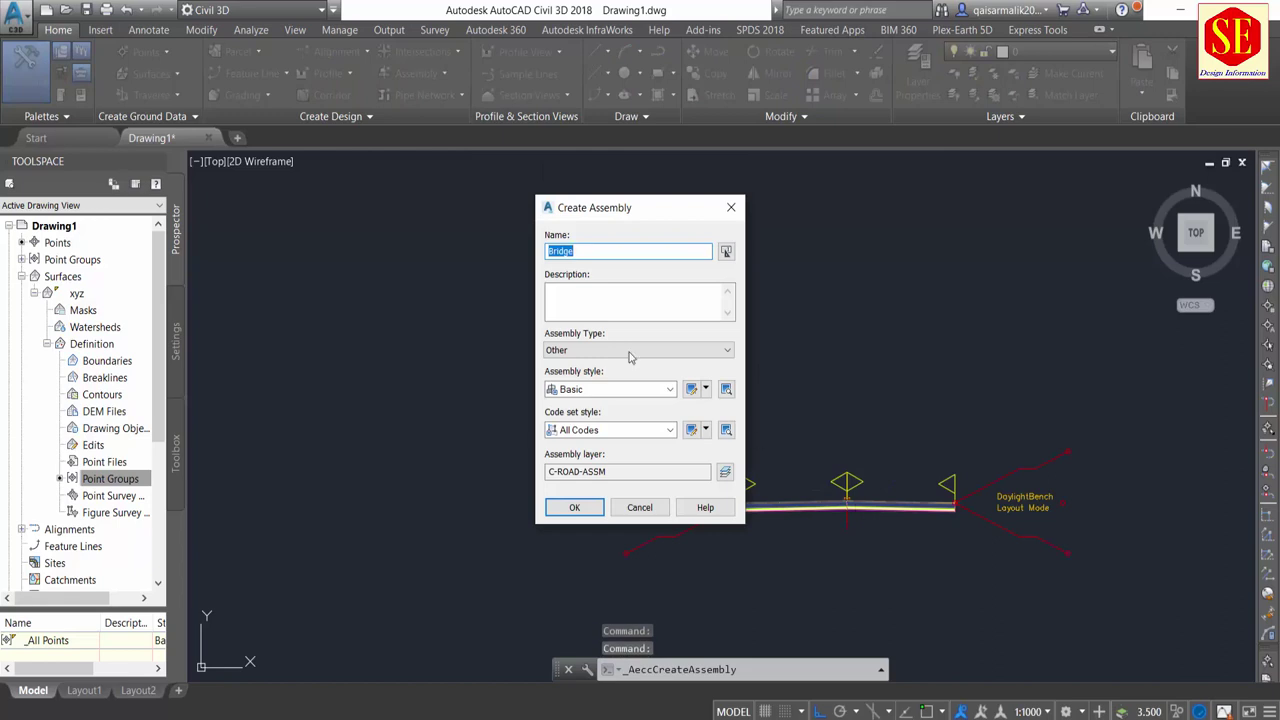
text(Bridge)
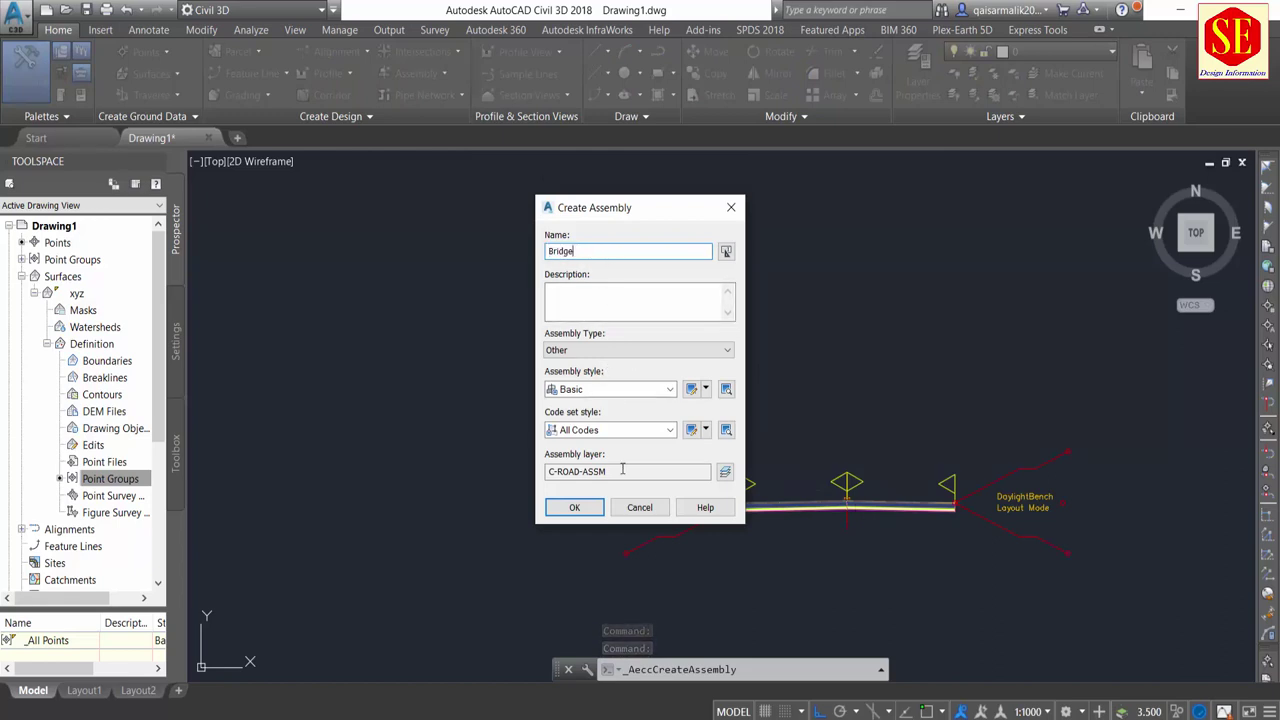
click(574, 507)
scroll(870, 527, up, 4)
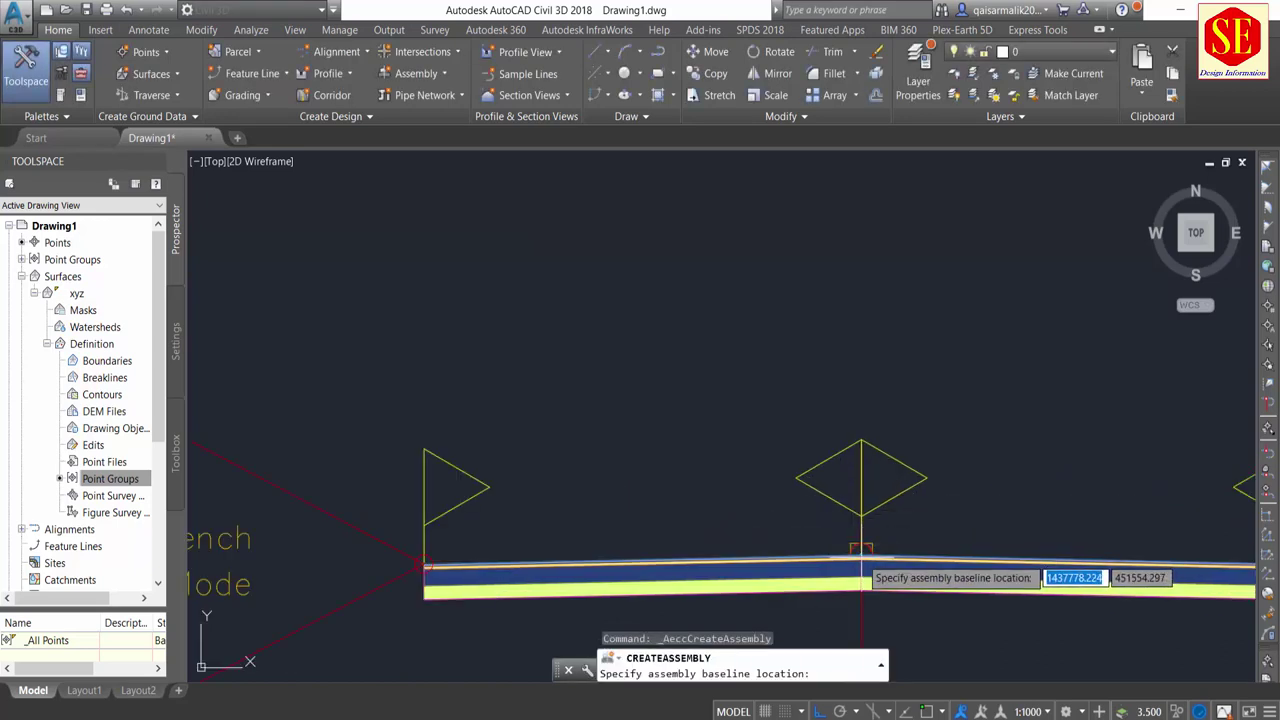
click(861, 555)
scroll(861, 555, down, 3)
Move the Bridge assembly baseline straight up, just above the DaylightBench assembly.
text(m)
key(Return)
key(Return)
click(825, 513)
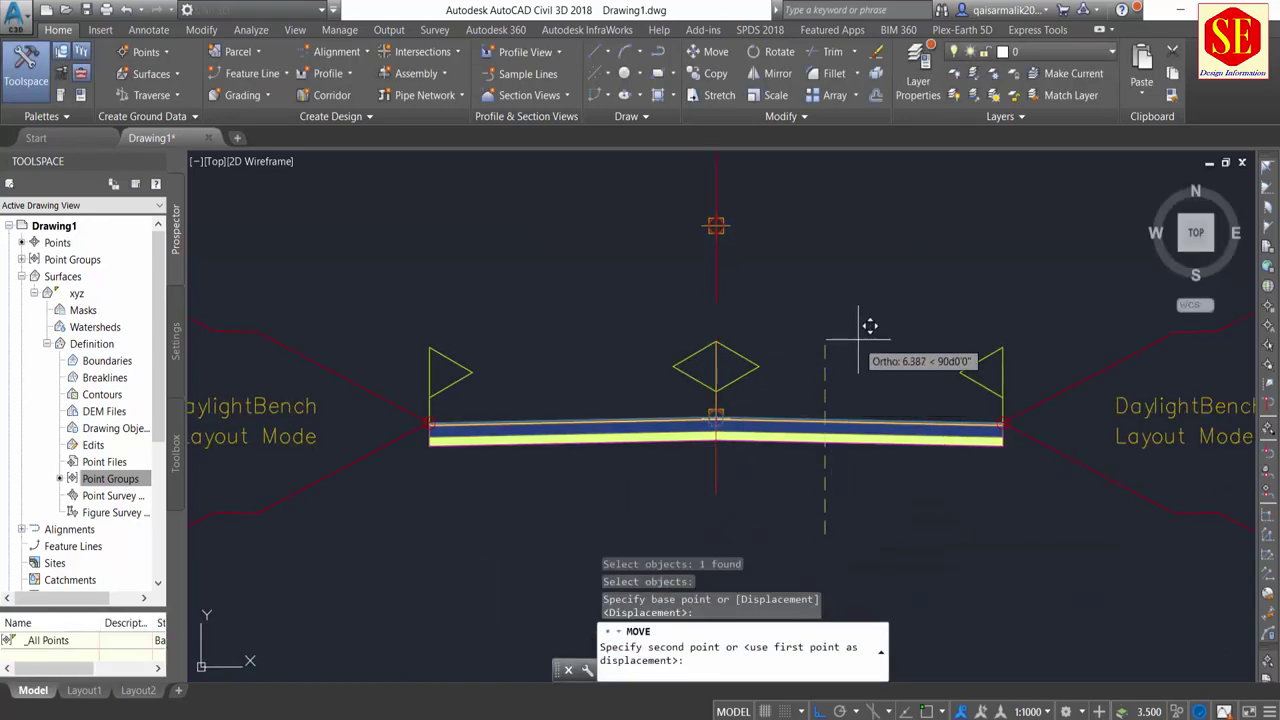
middle_drag(851, 286, 863, 529)
click(871, 423)
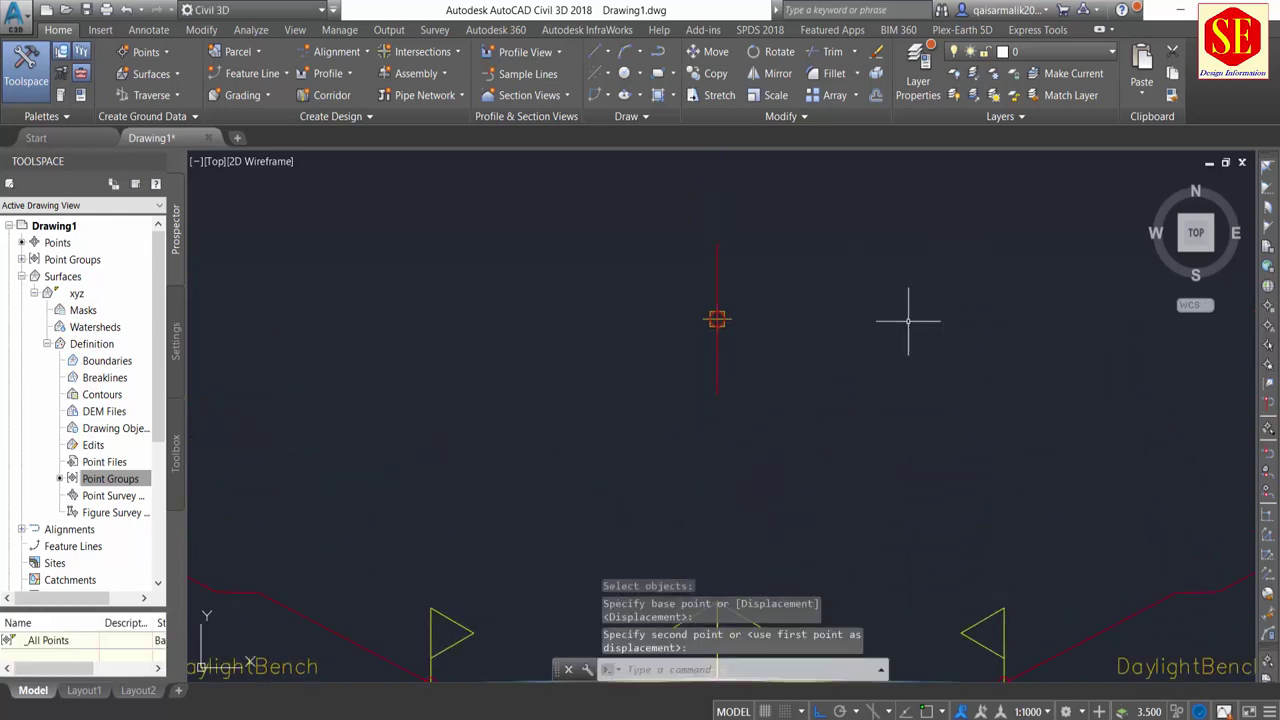
scroll(908, 321, down, 3)
double_click(831, 290)
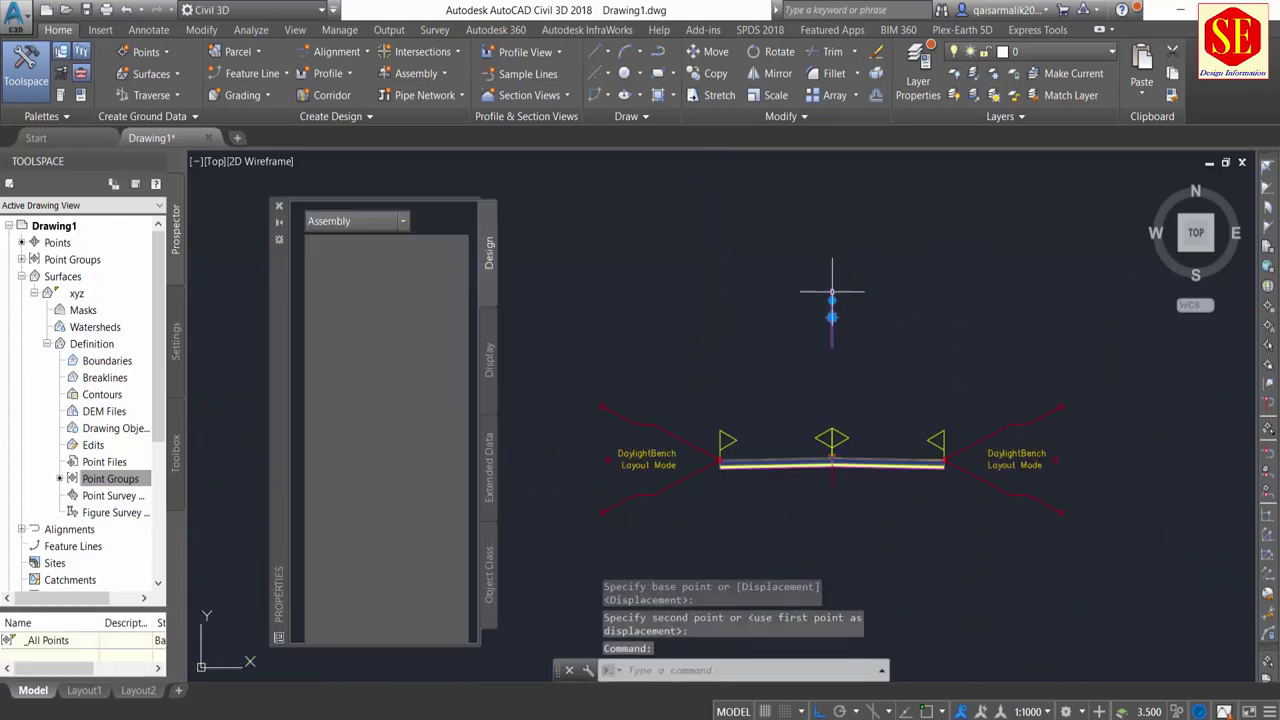
Pick the BridgeBoxGirder2 two-chamber girder from the Bridge tool palette.
click(612, 51)
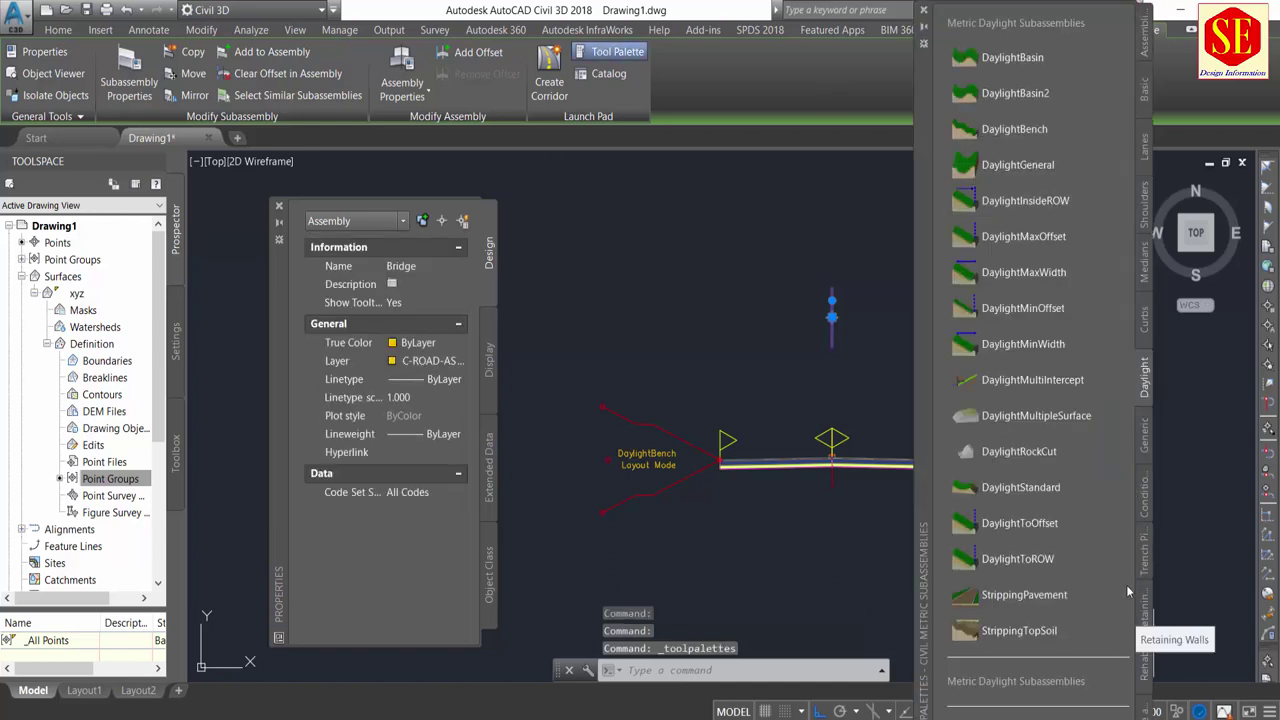
click(1144, 681)
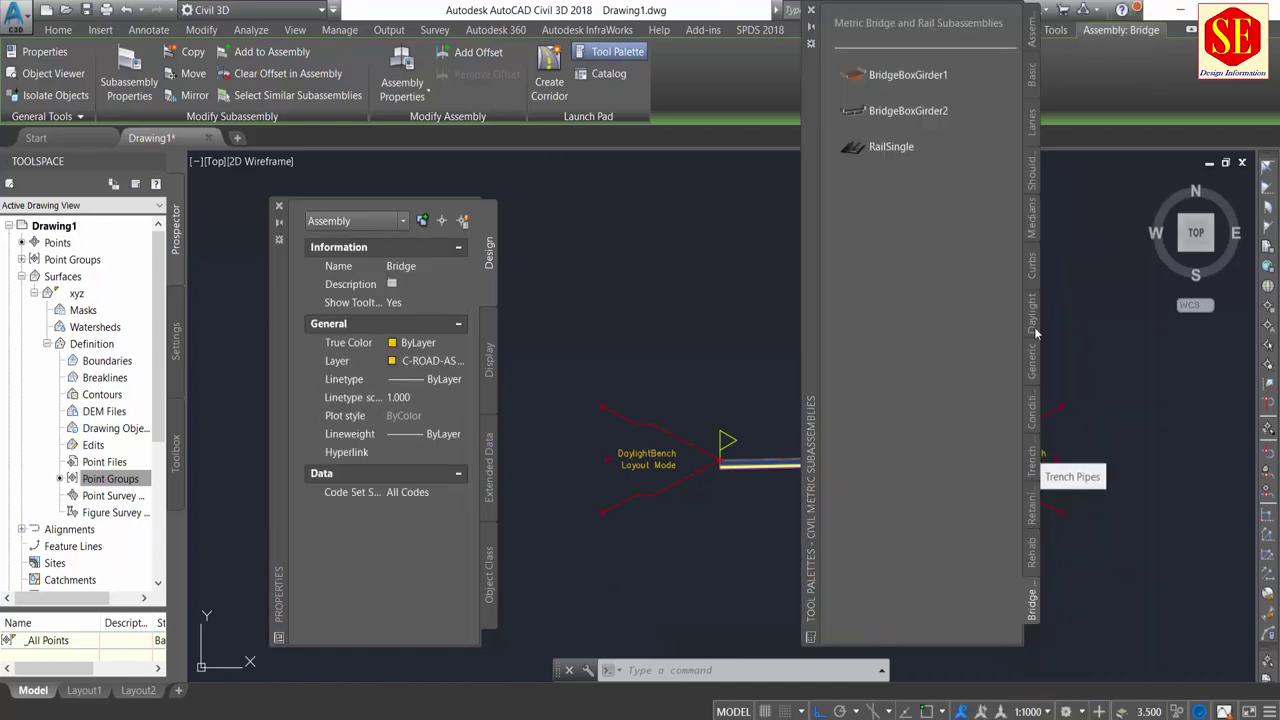
click(1033, 553)
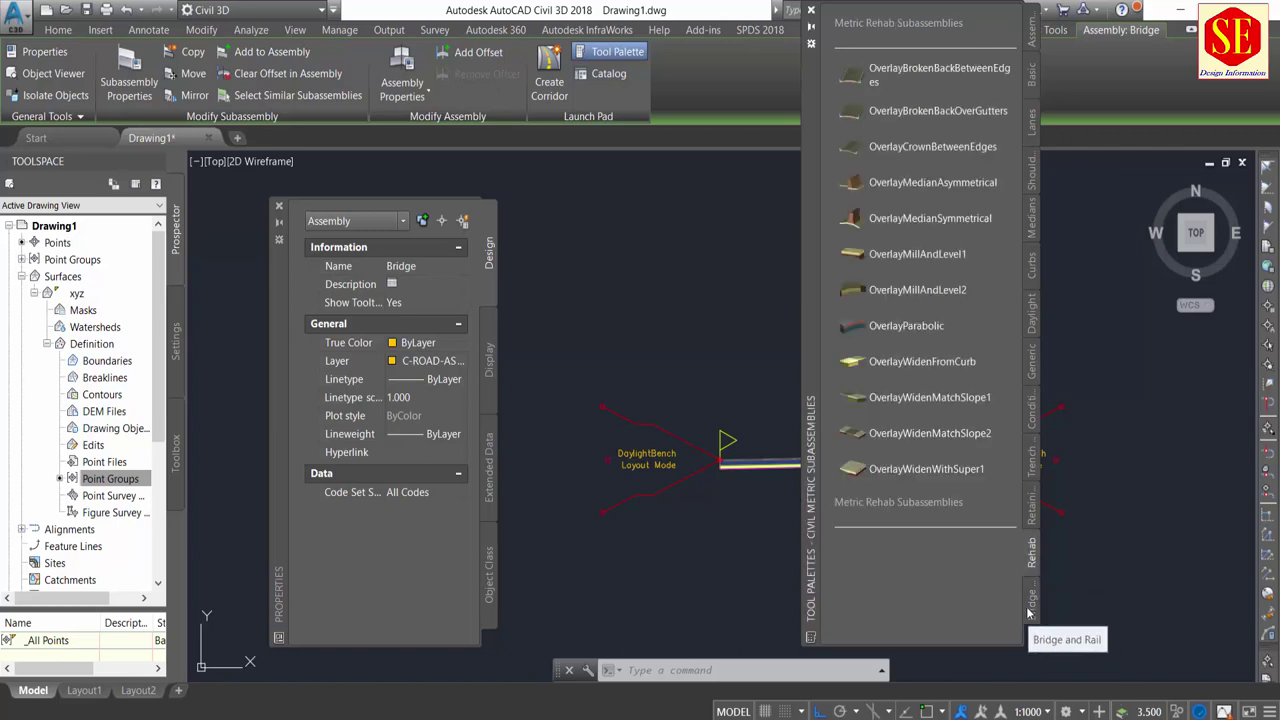
click(1032, 600)
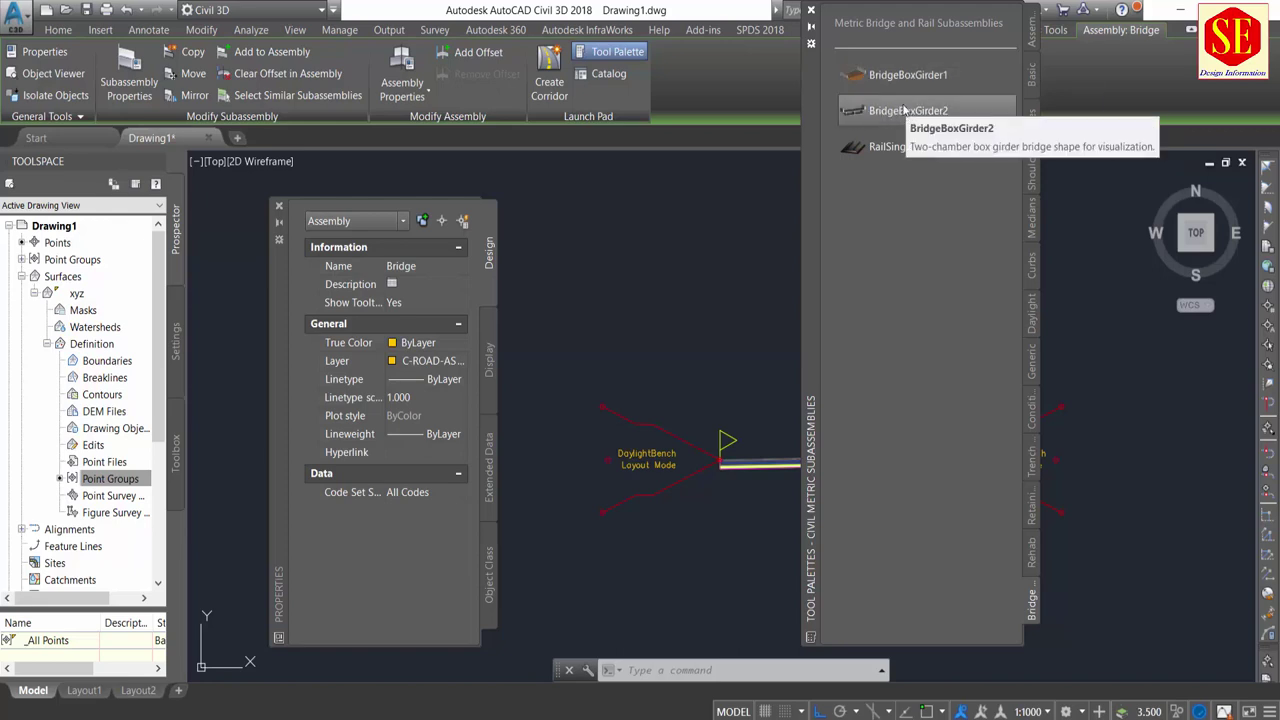
click(903, 110)
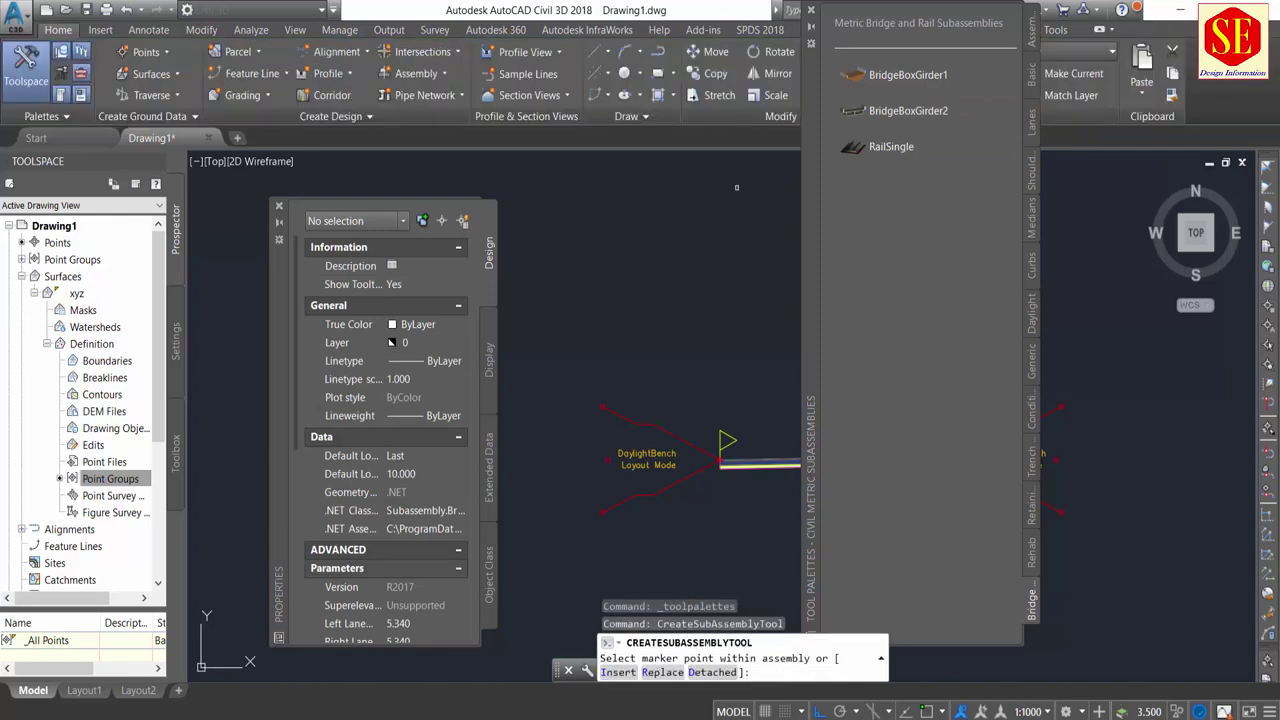
scroll(450, 472, down, 5)
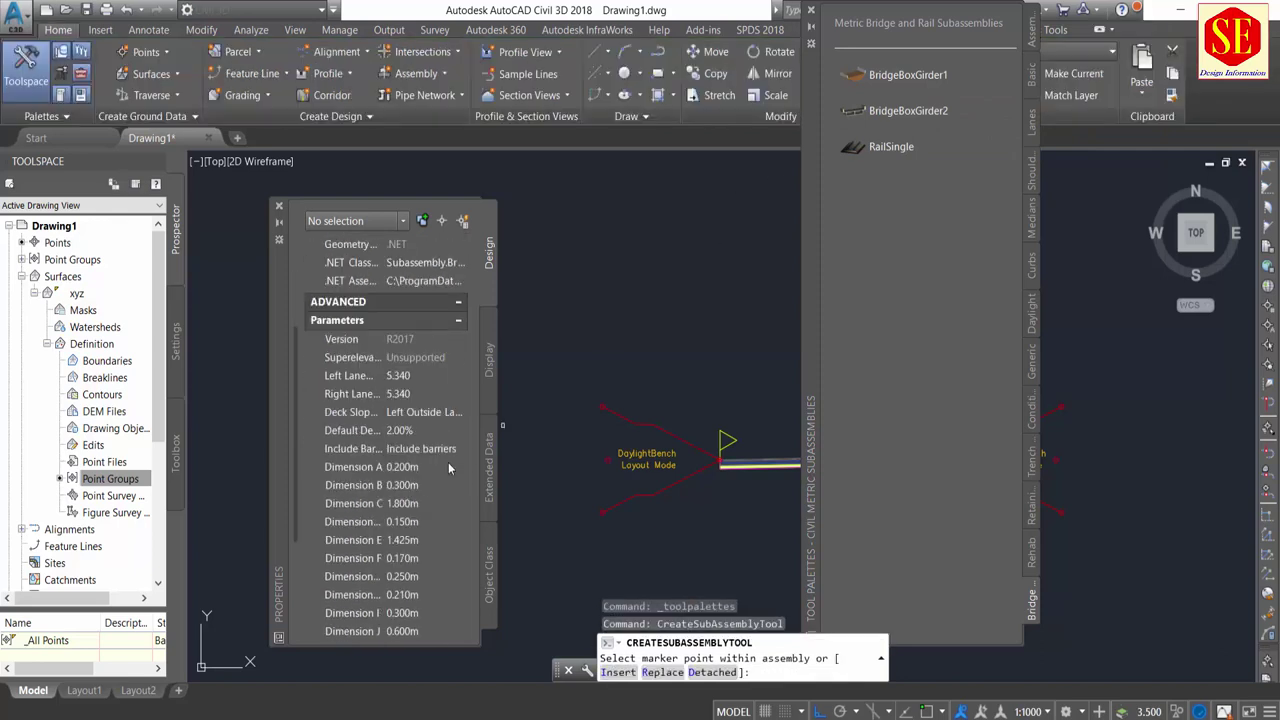
Set left and right lane widths to 10.000 and attach the girder to the Bridge assembly.
click(394, 375)
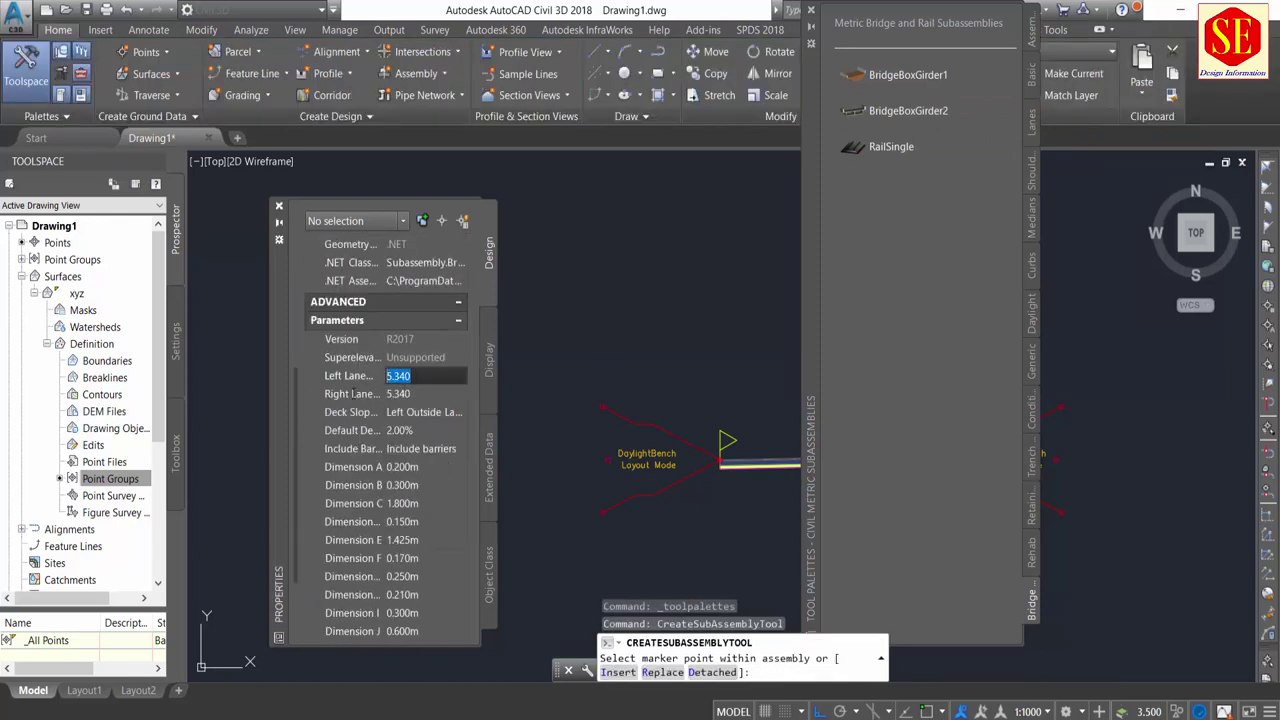
text(10)
key(Return)
click(421, 394)
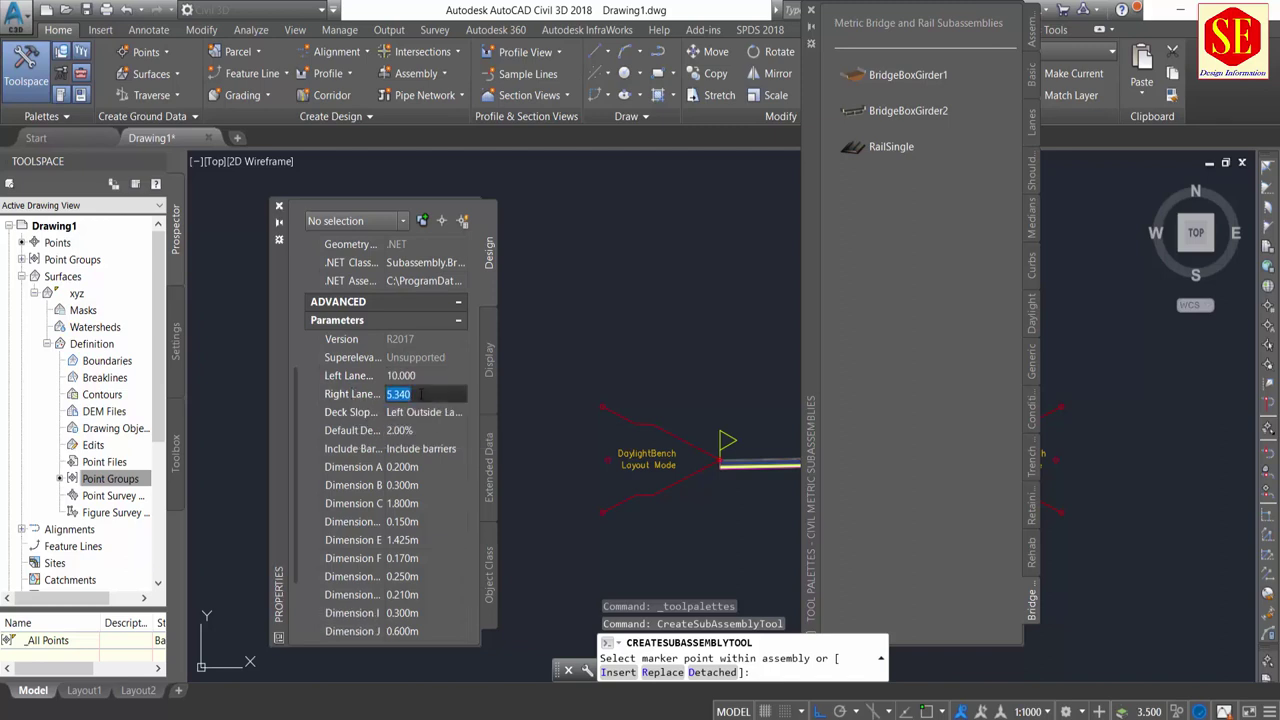
click(430, 448)
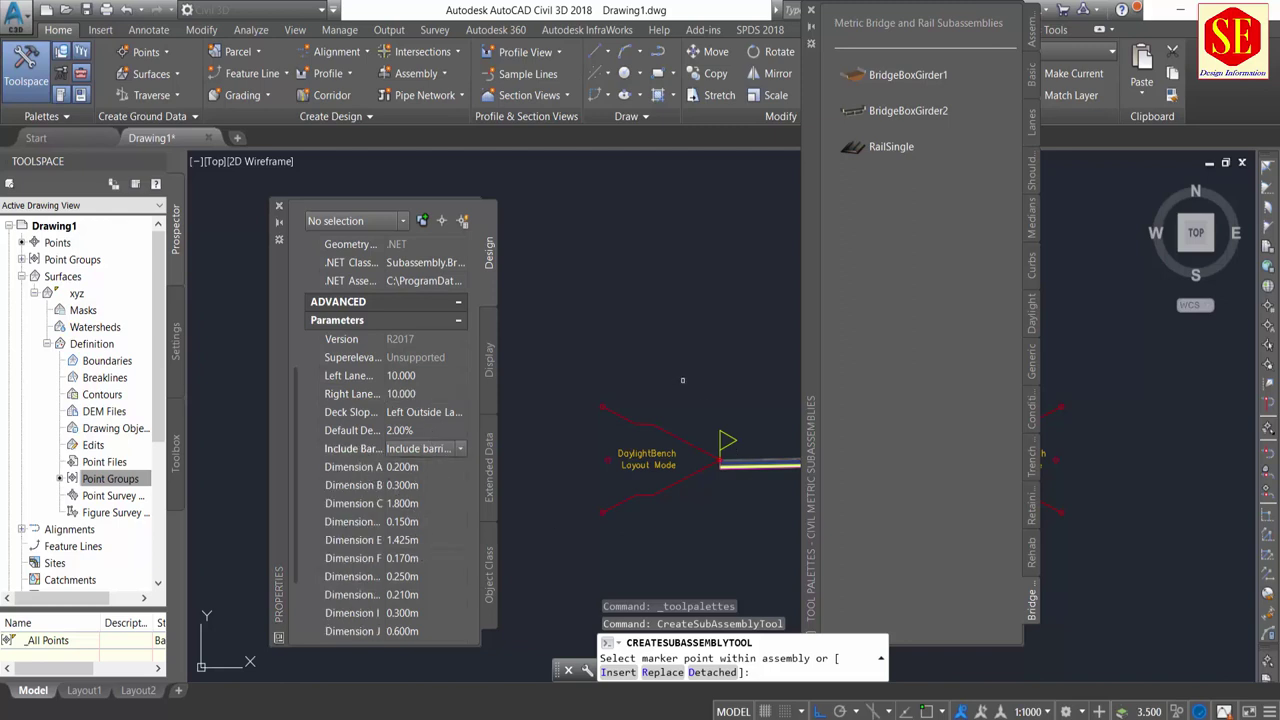
scroll(613, 346, down, 2)
scroll(750, 330, up, 5)
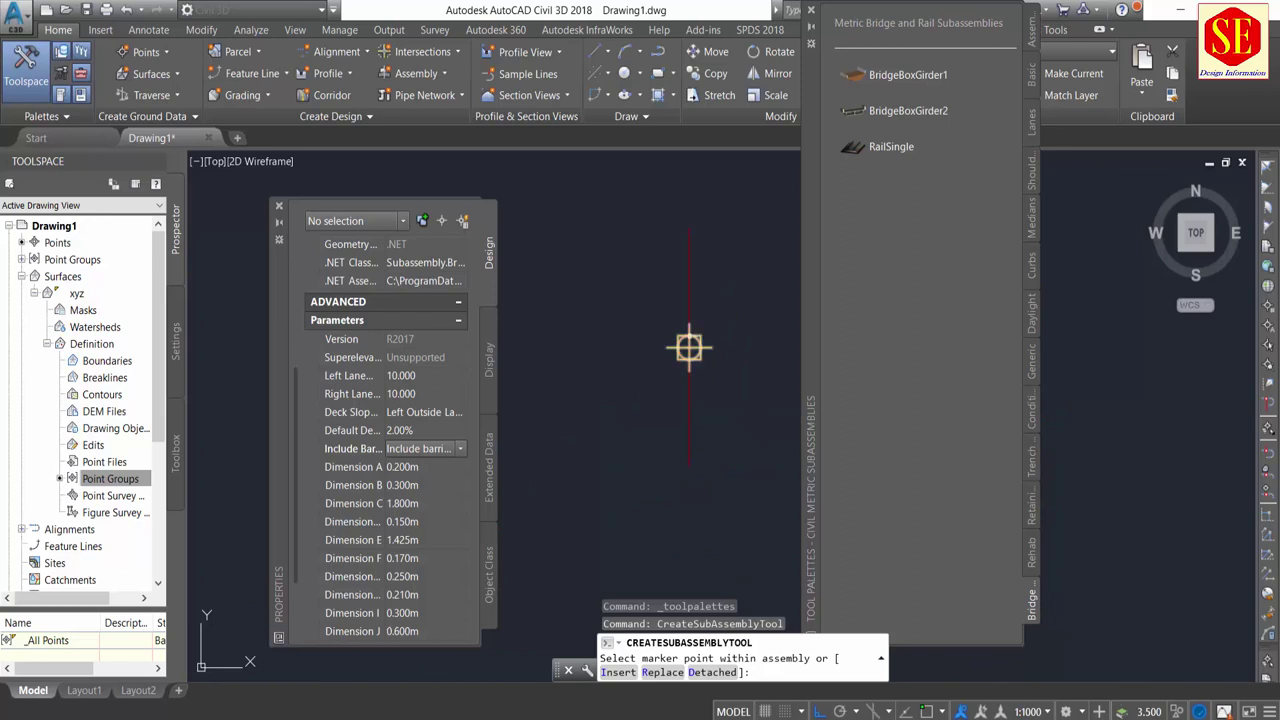
scroll(625, 232, down, 4)
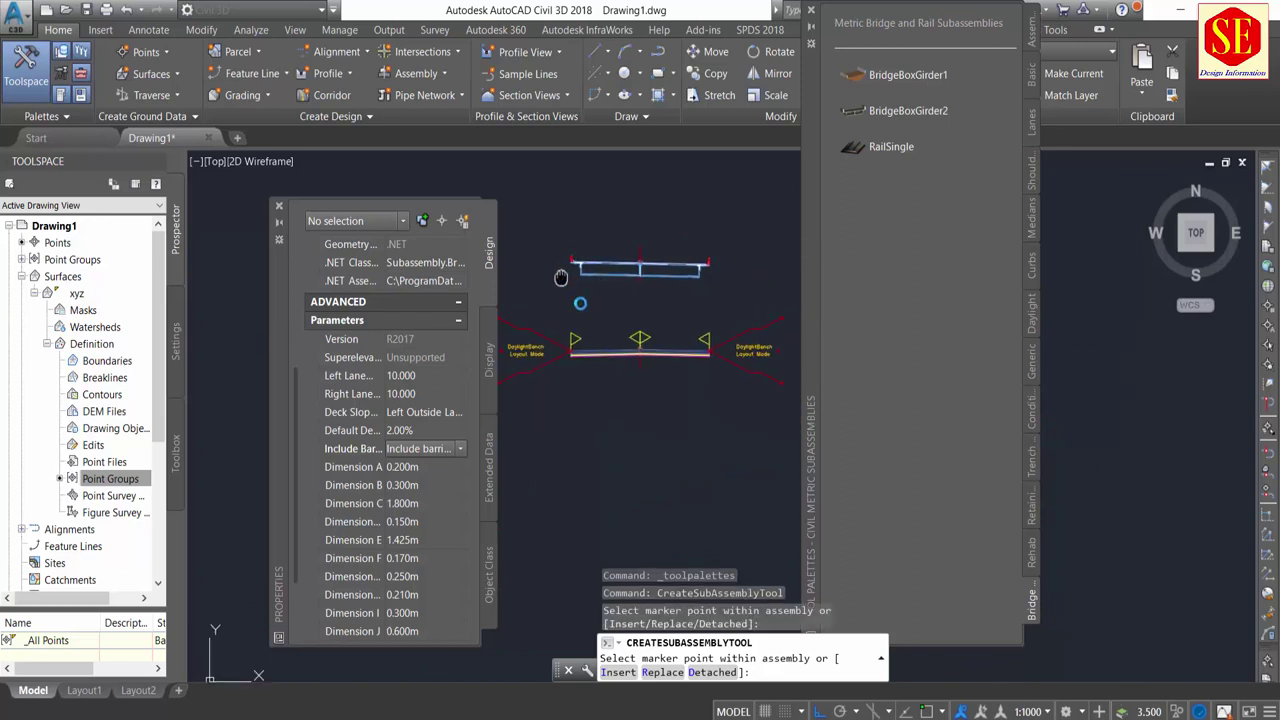
scroll(639, 236, up, 2)
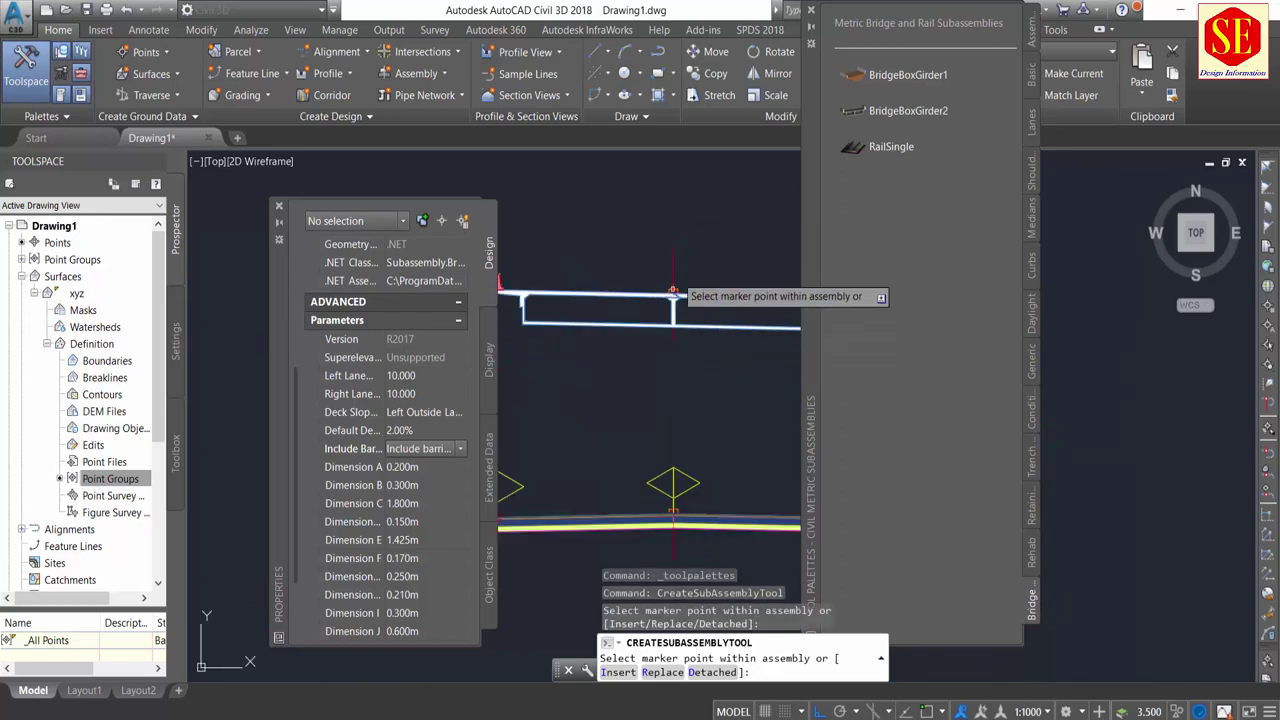
right_click(625, 242)
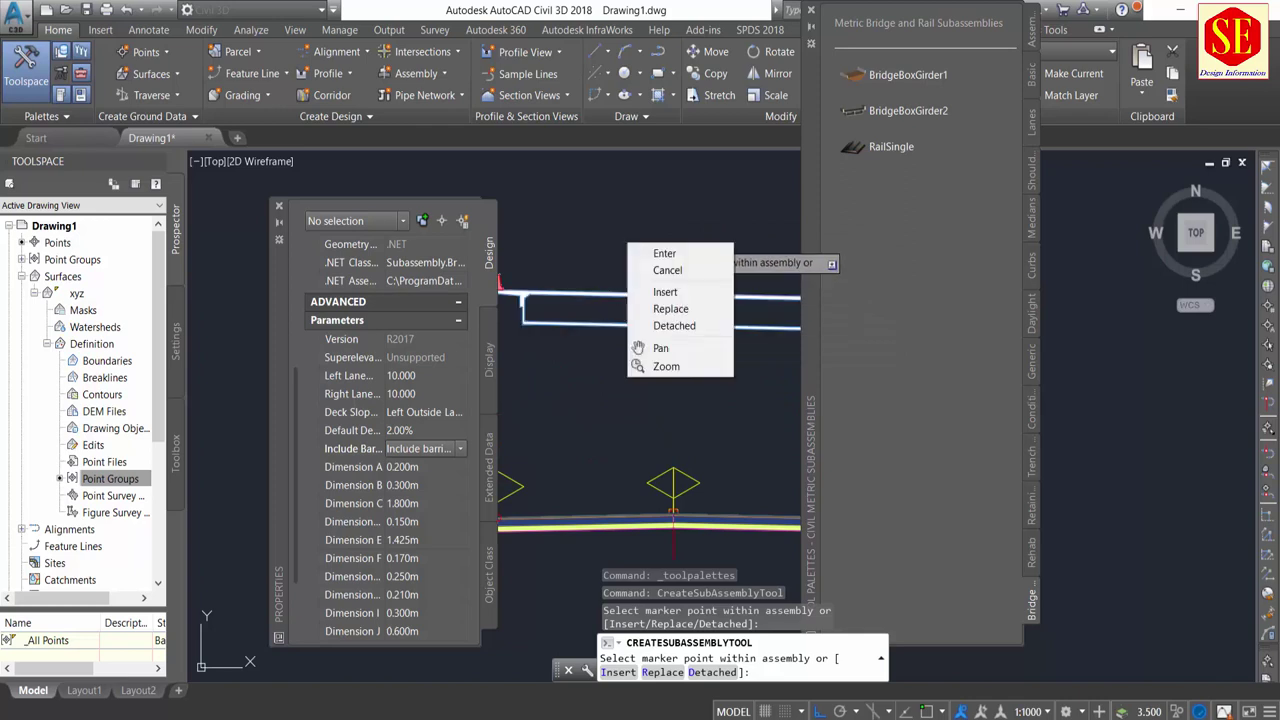
click(657, 250)
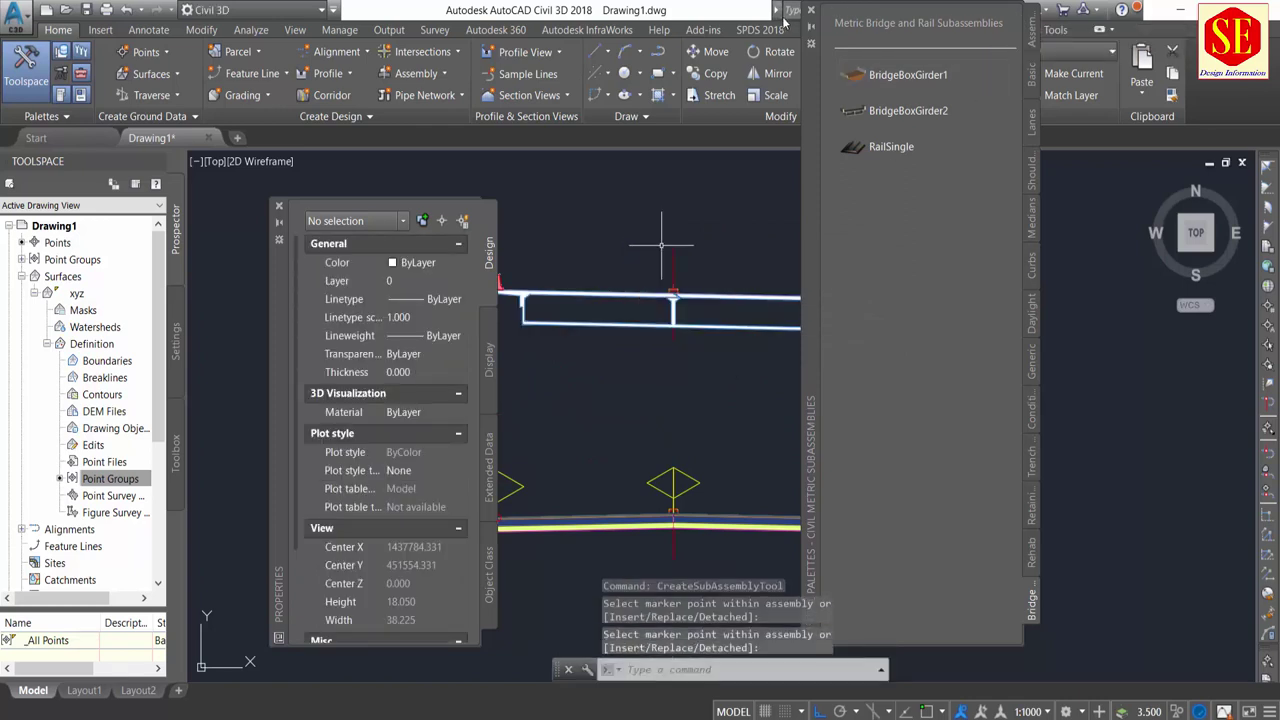
Close the properties palette and bring corridor zzz and the surface back into view.
click(279, 206)
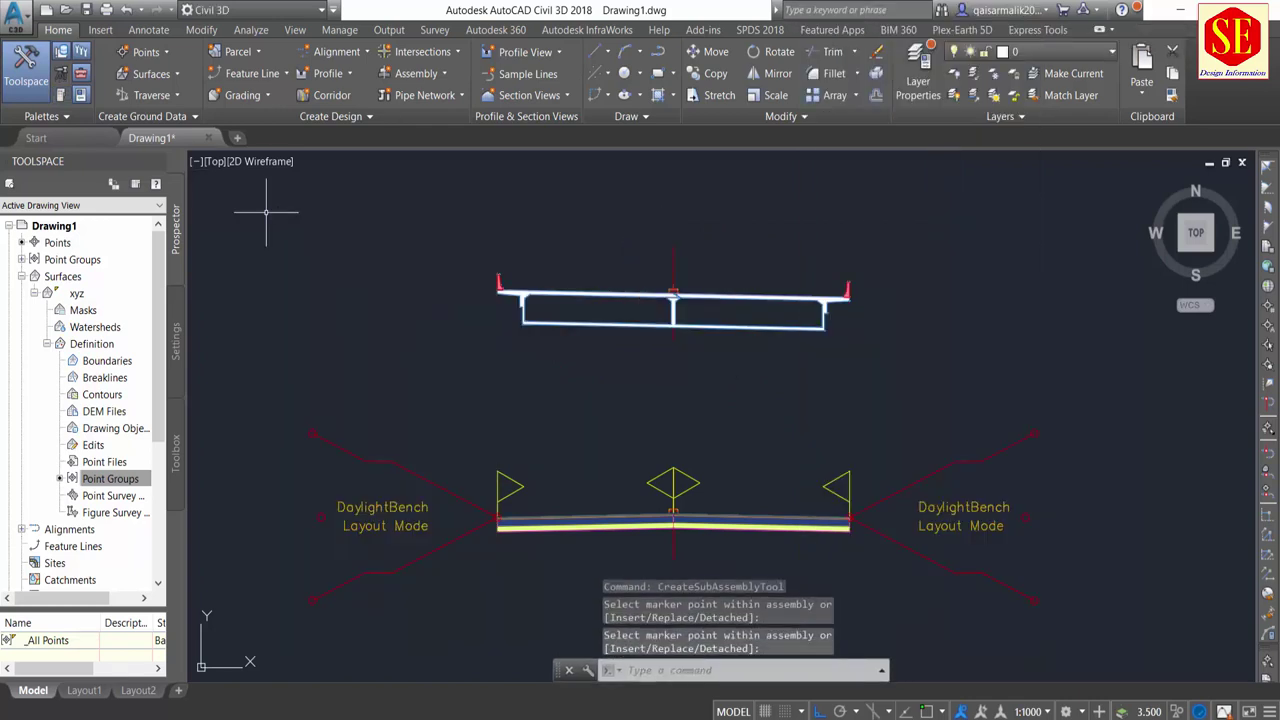
scroll(886, 323, down, 2)
click(643, 305)
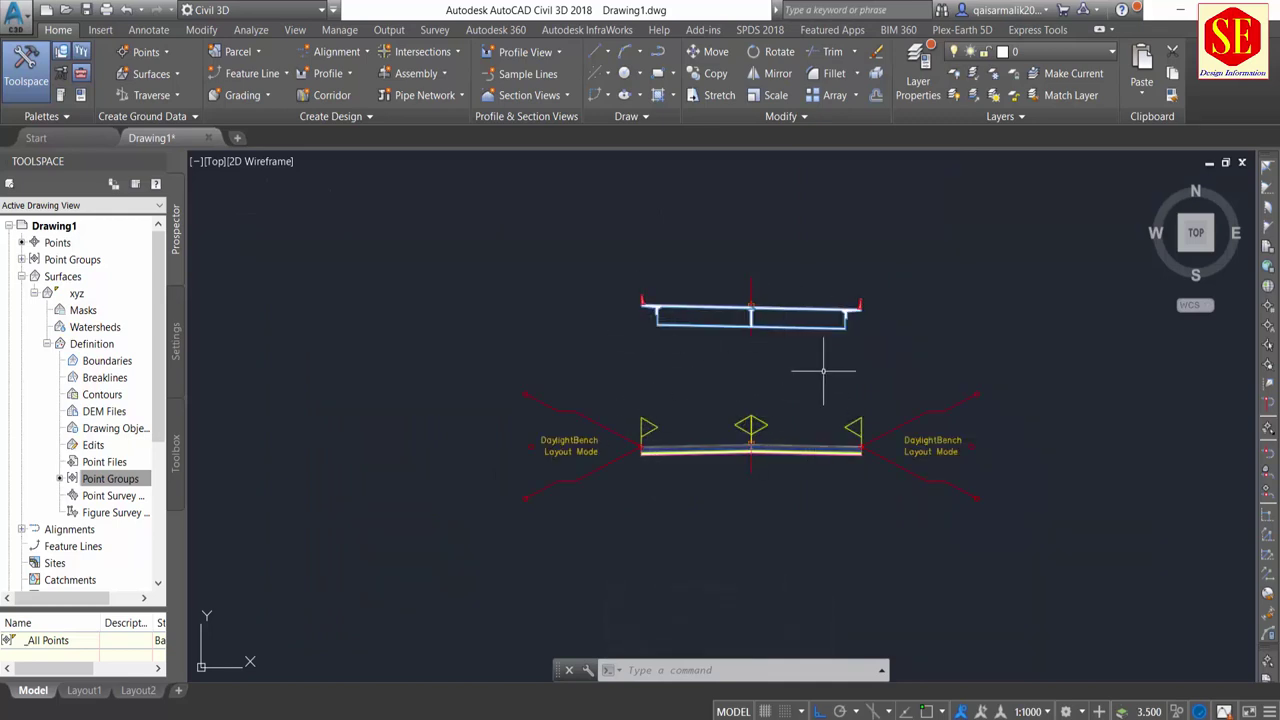
scroll(816, 381, down, 2)
scroll(829, 371, down, 4)
scroll(840, 350, up, 5)
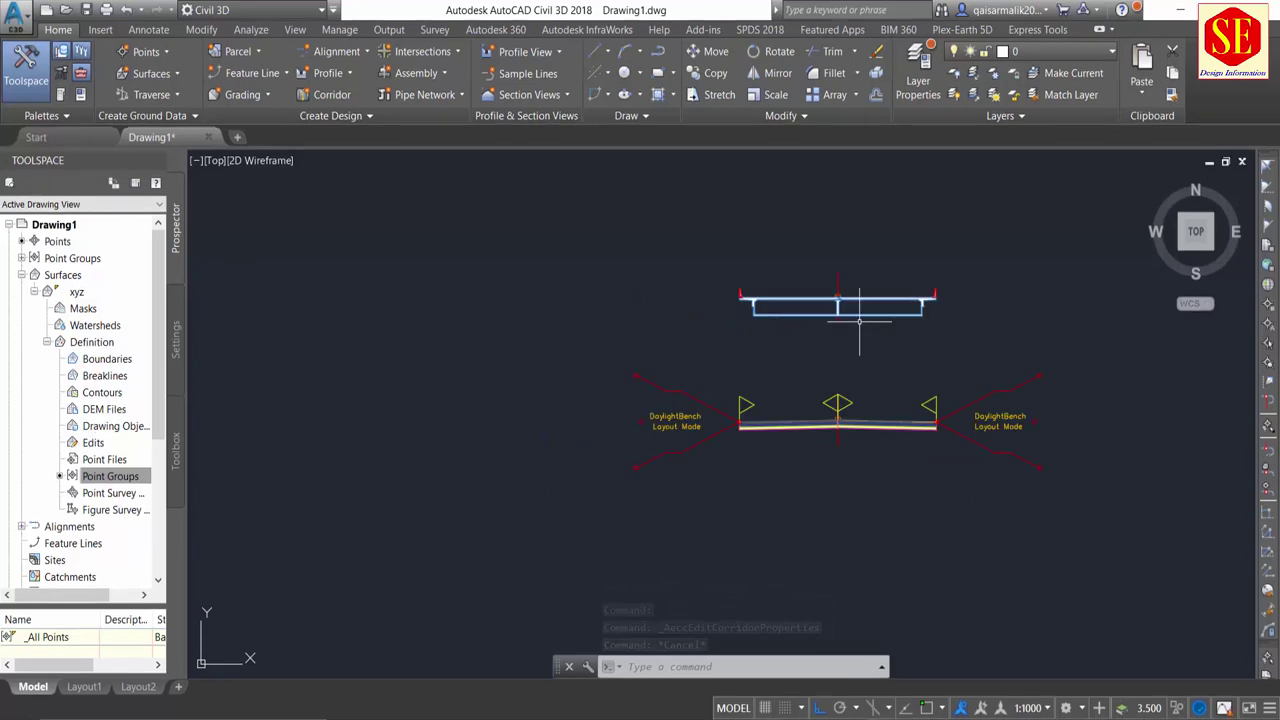
scroll(957, 373, down, 6)
middle_drag(957, 373, 700, 360)
scroll(700, 360, up, 3)
scroll(650, 350, up, 3)
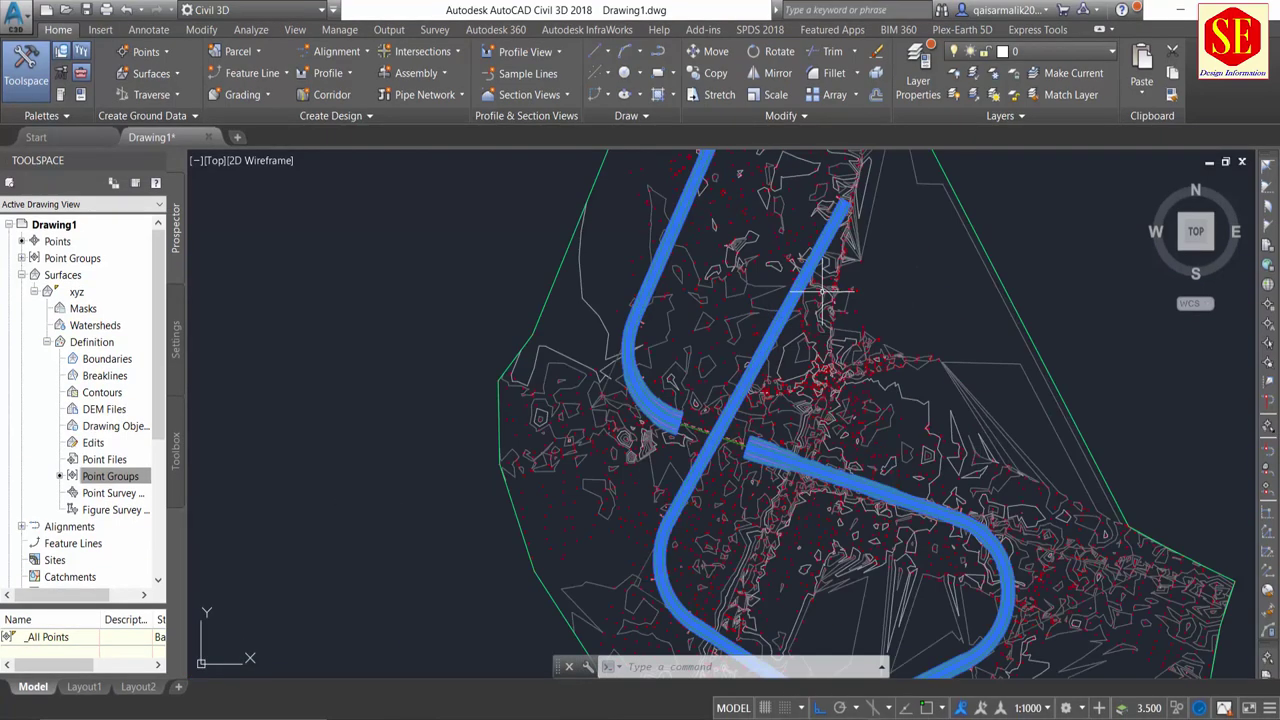
key(Escape)
key(Escape)
In corridor zzz's properties, assign the Bridge assembly to the second region and apply.
click(636, 342)
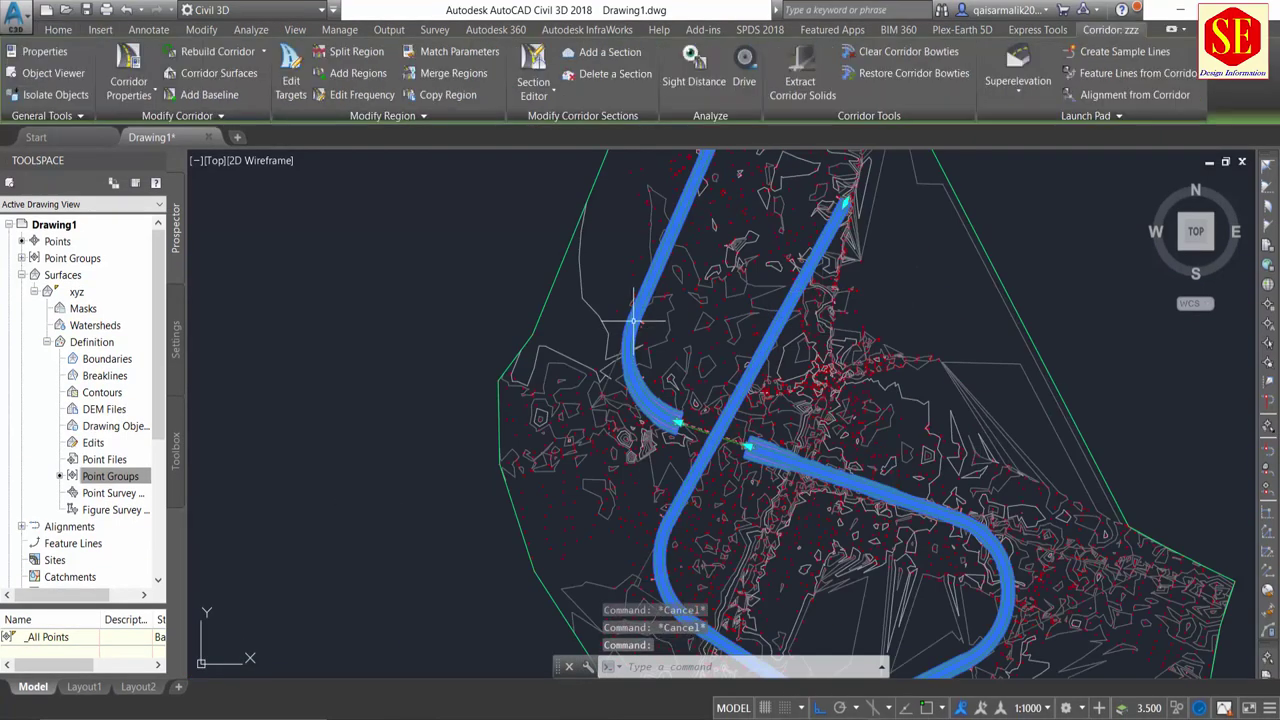
click(133, 95)
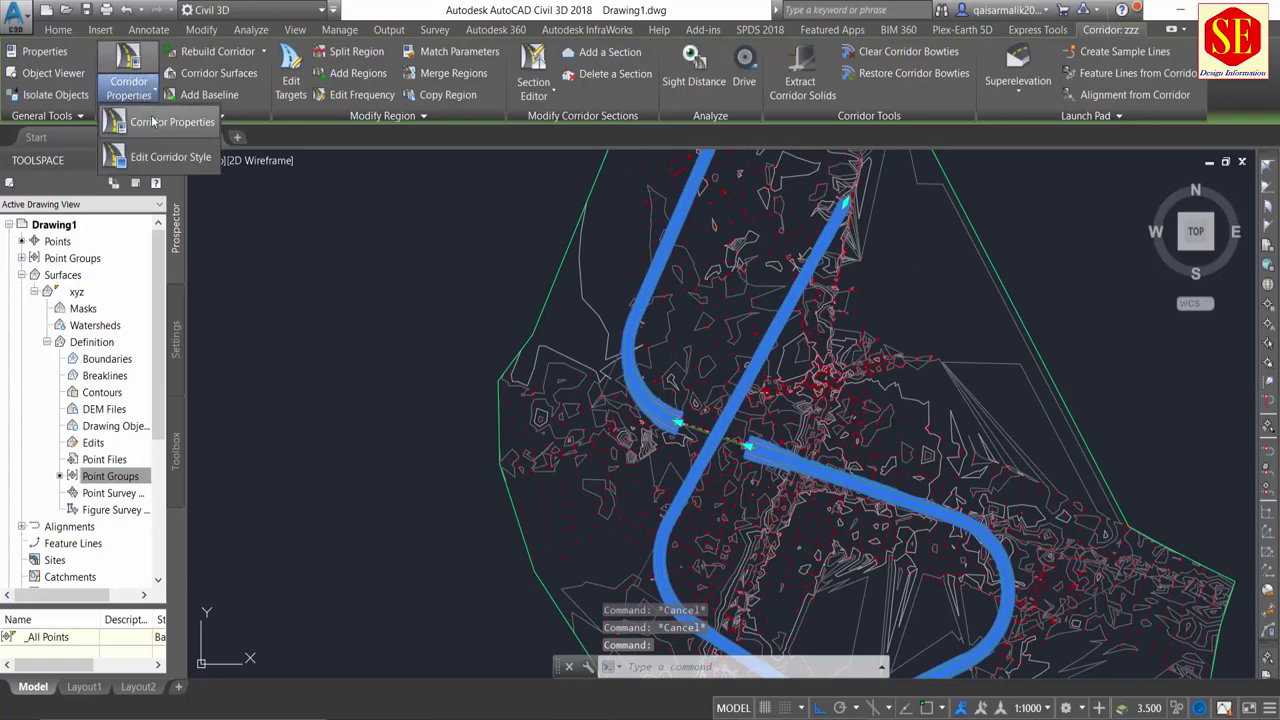
click(153, 122)
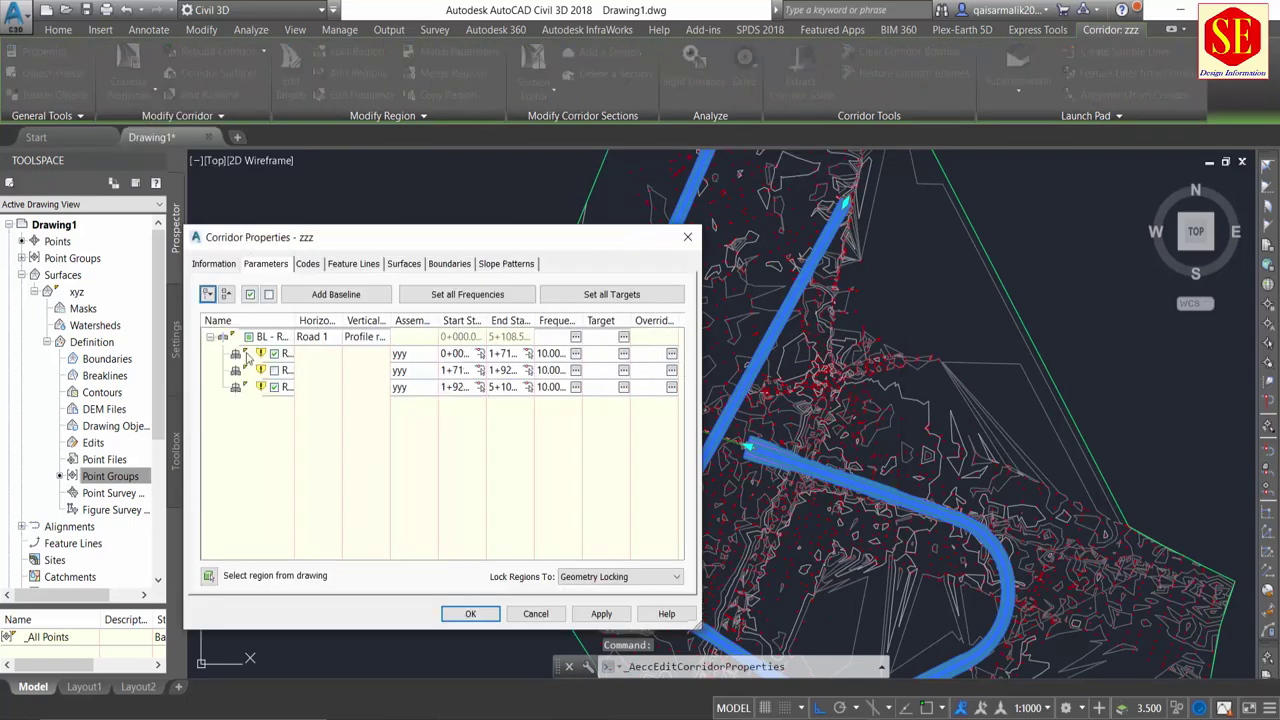
click(277, 371)
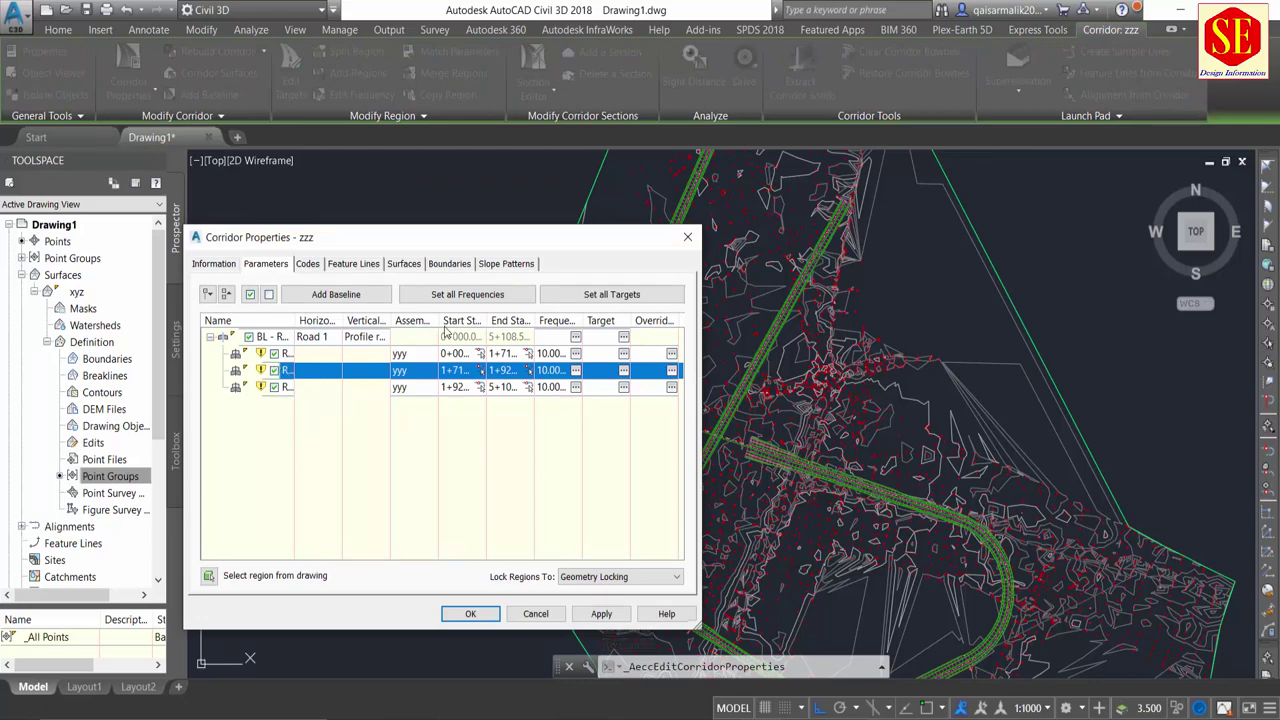
drag(446, 320, 480, 323)
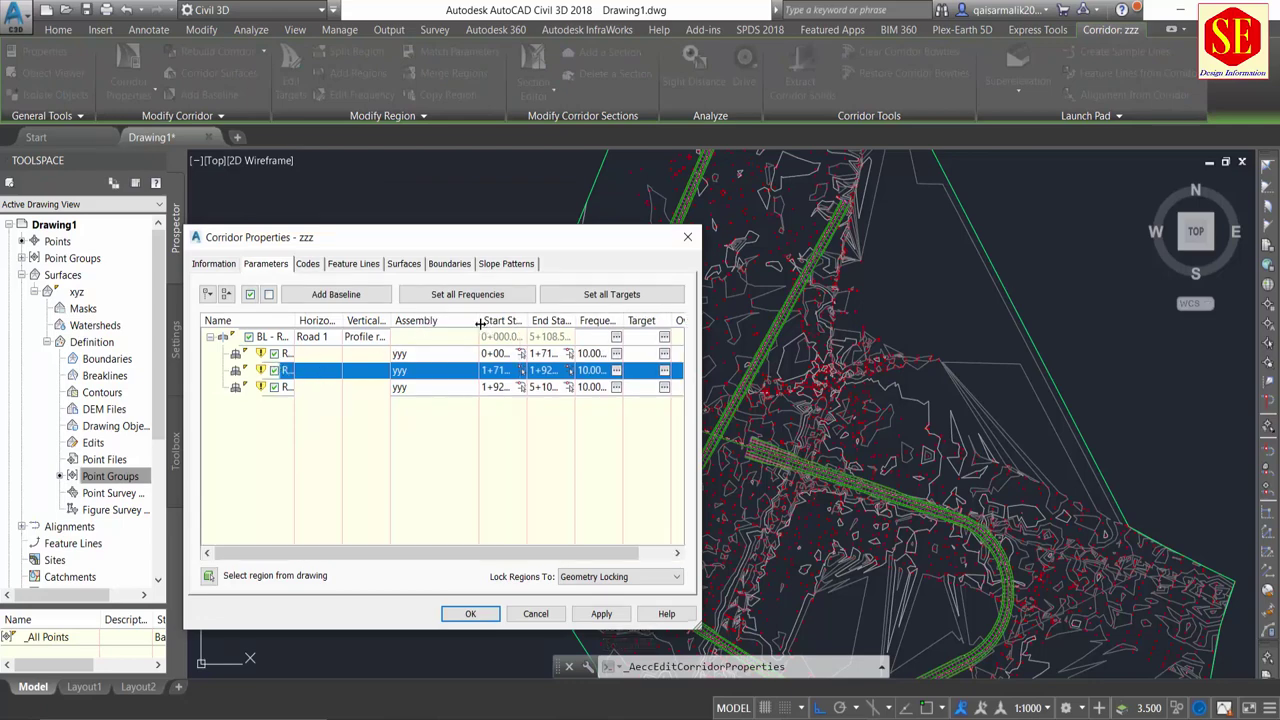
double_click(421, 370)
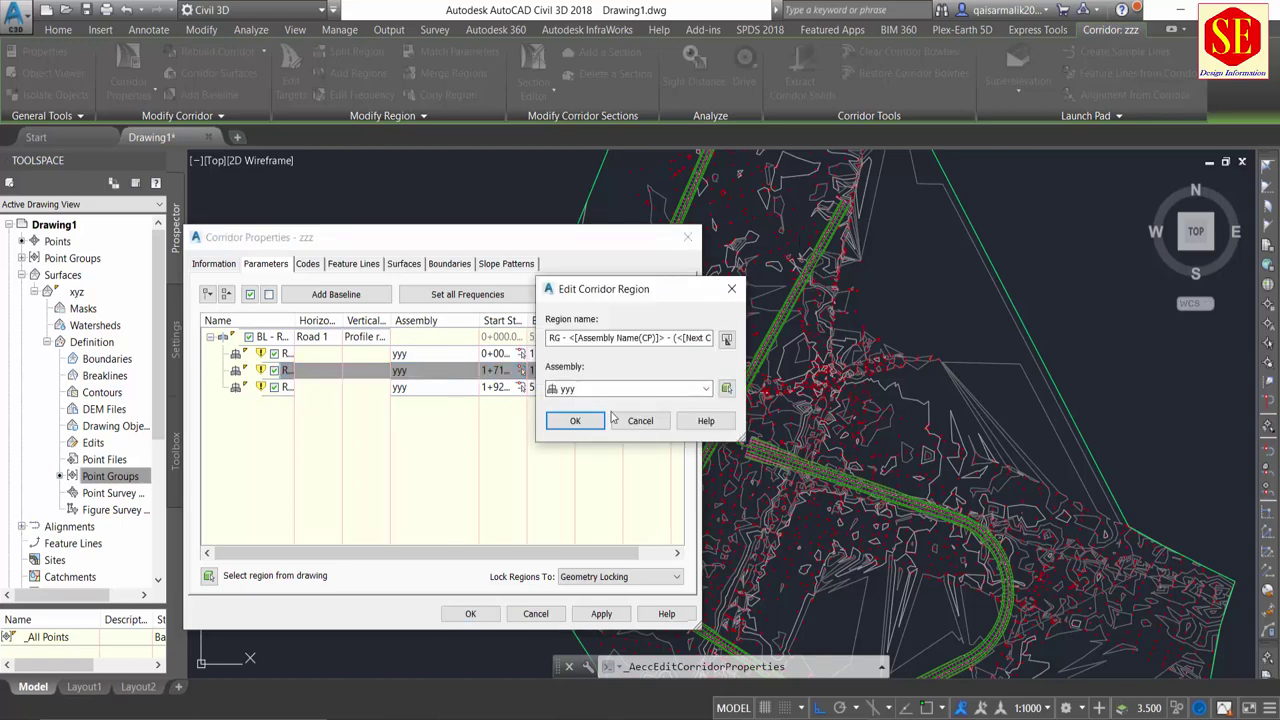
click(596, 389)
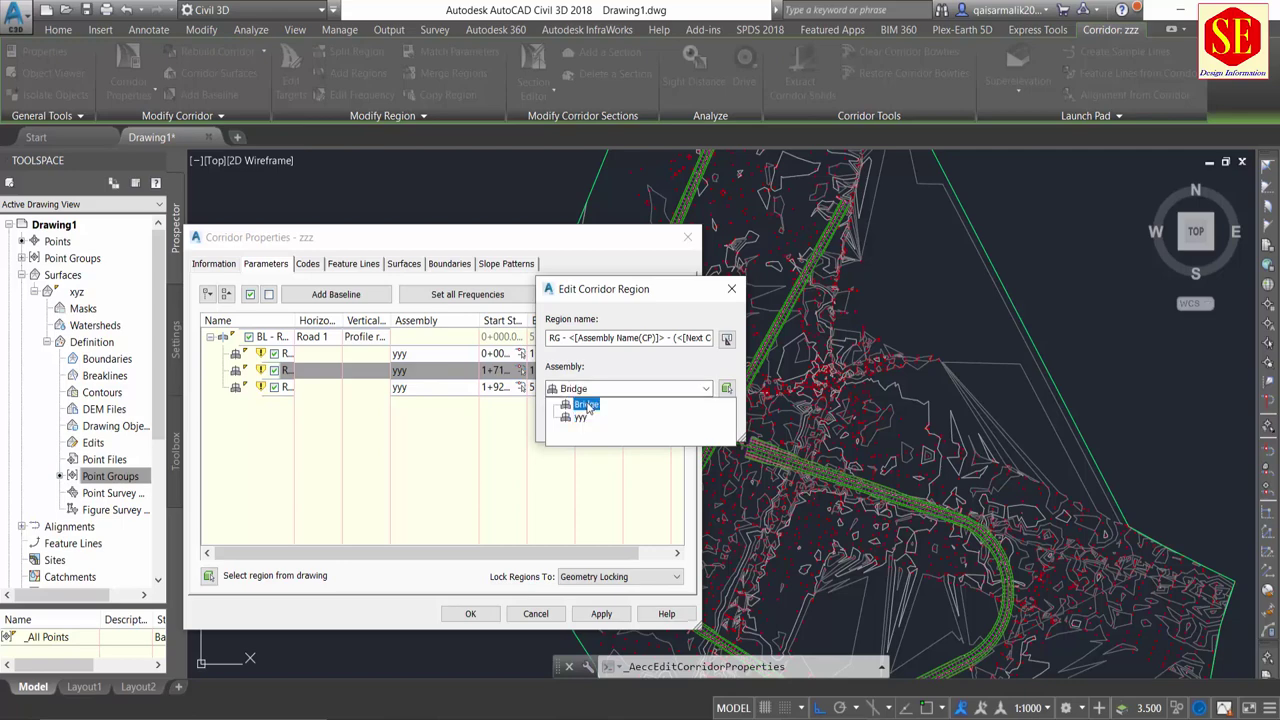
click(587, 405)
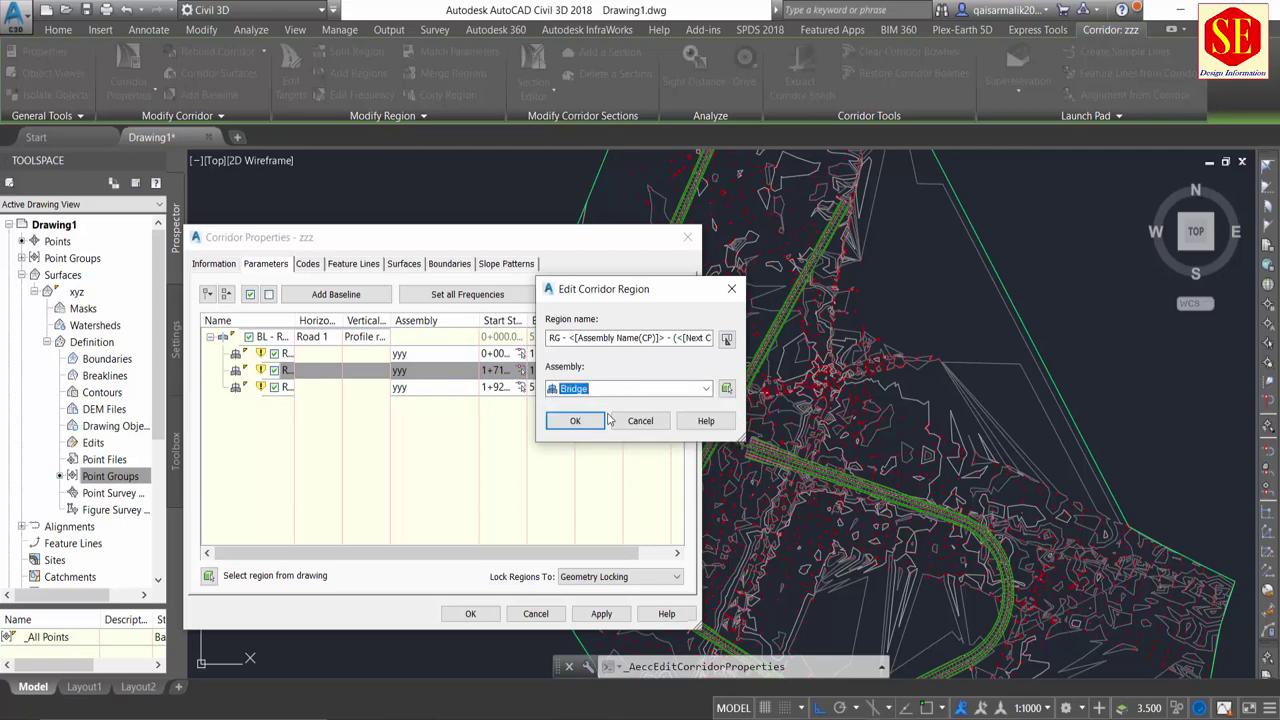
click(575, 421)
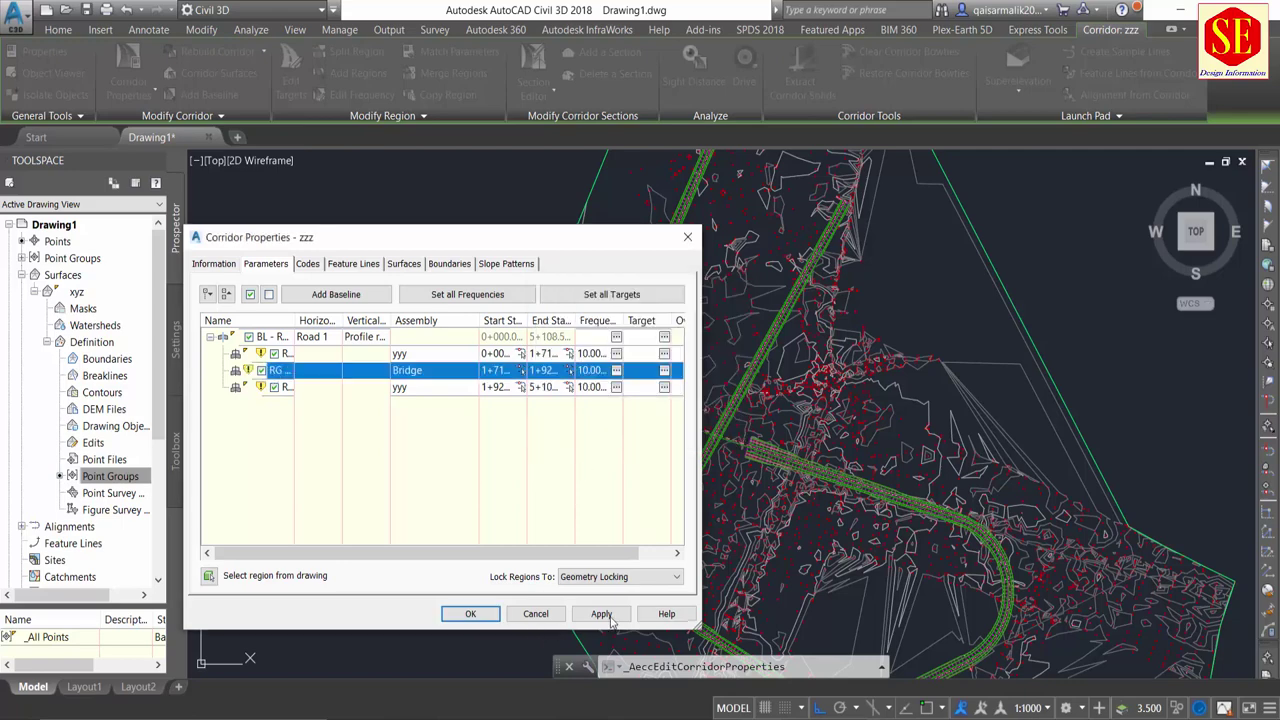
click(602, 614)
Rebuild corridor zzz, zoom in on the bridge section at the crossing, and reselect the corridor.
click(568, 332)
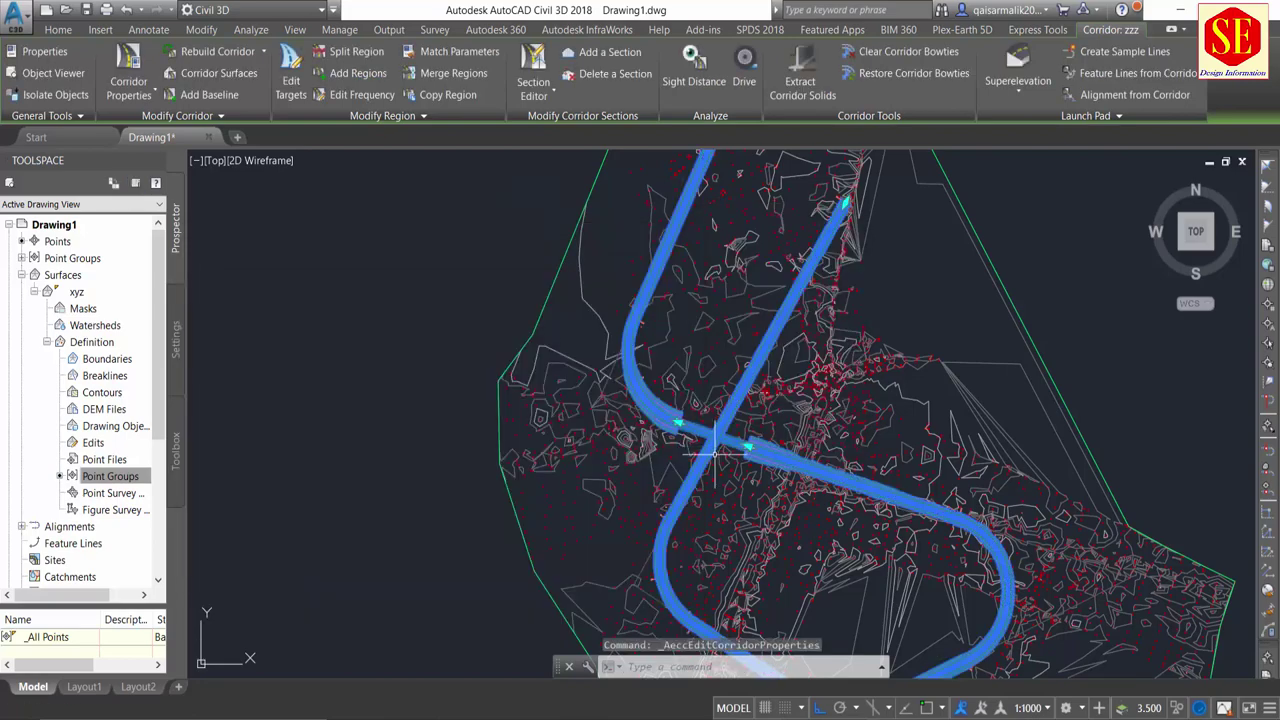
scroll(729, 434, up, 5)
scroll(455, 256, up, 1)
scroll(430, 290, up, 1)
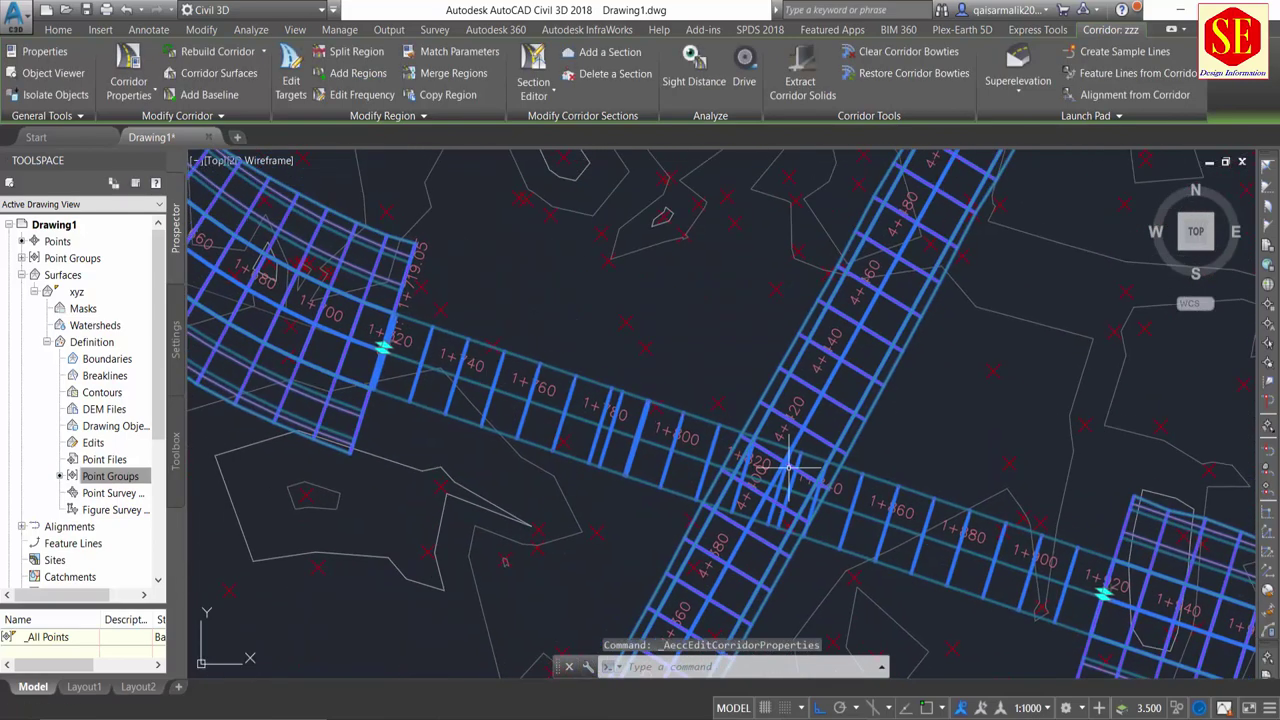
scroll(380, 365, up, 1)
scroll(694, 337, down, 2)
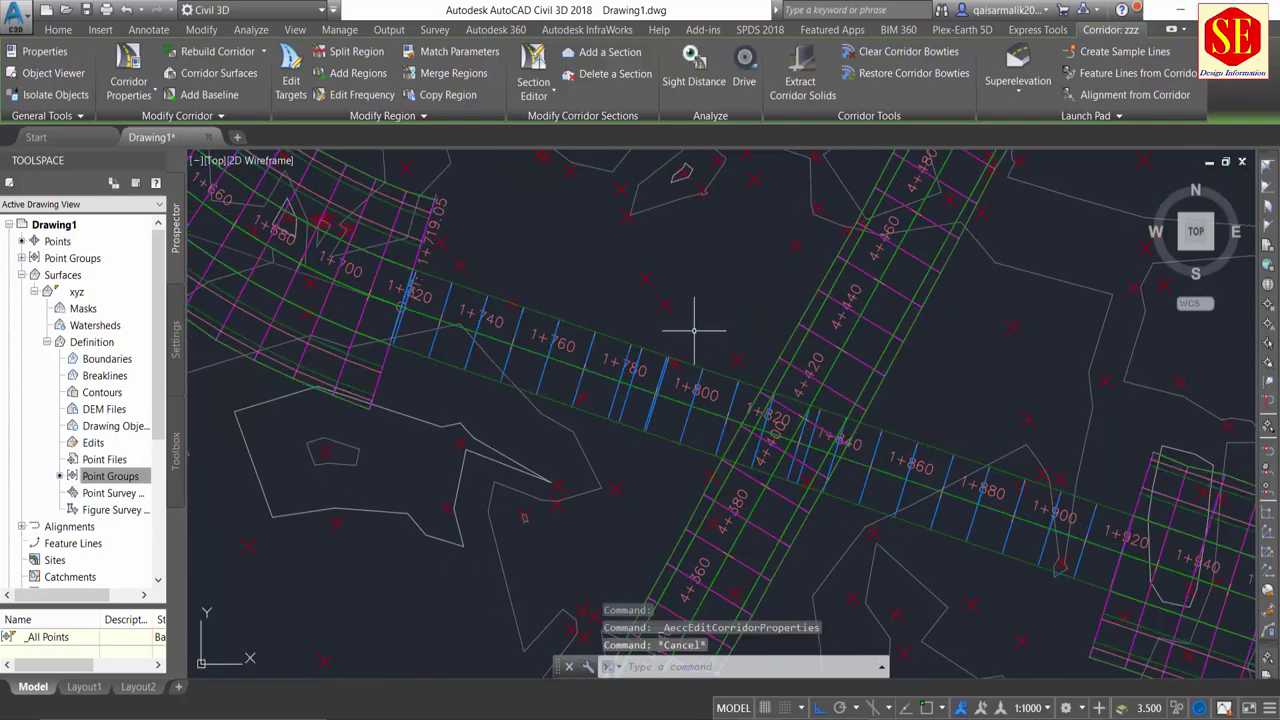
key(Escape)
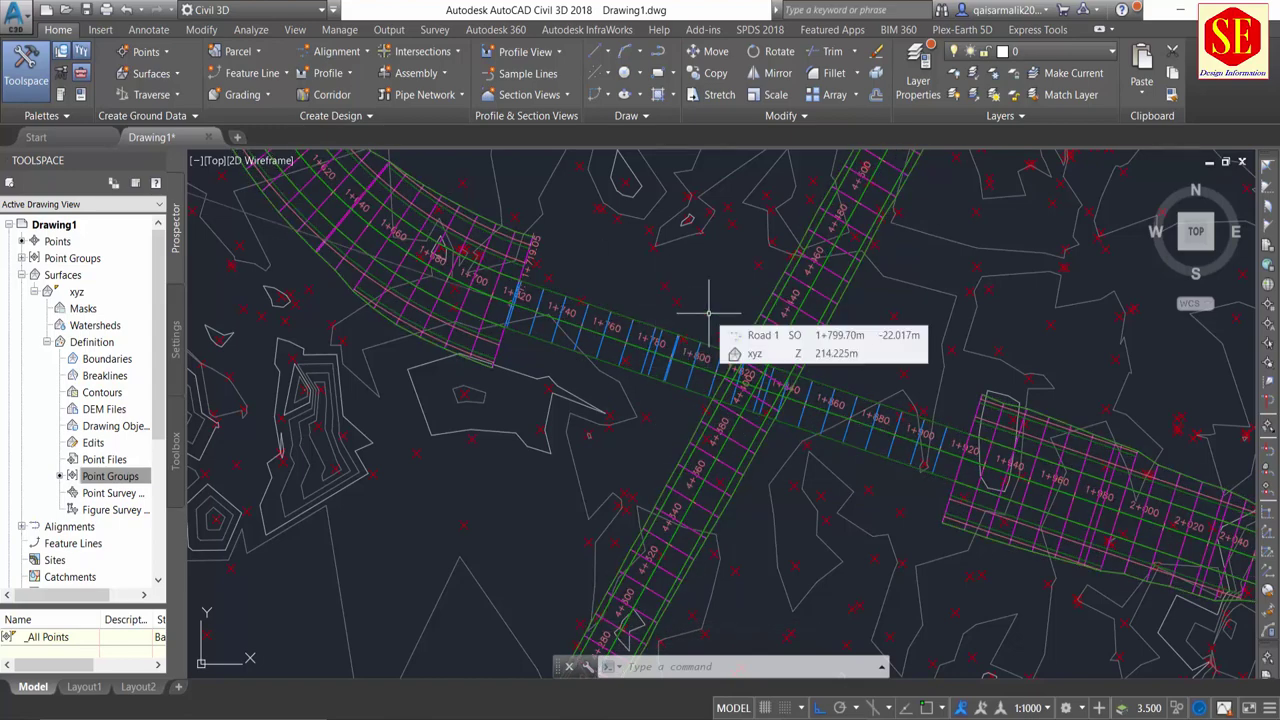
scroll(760, 520, down, 1)
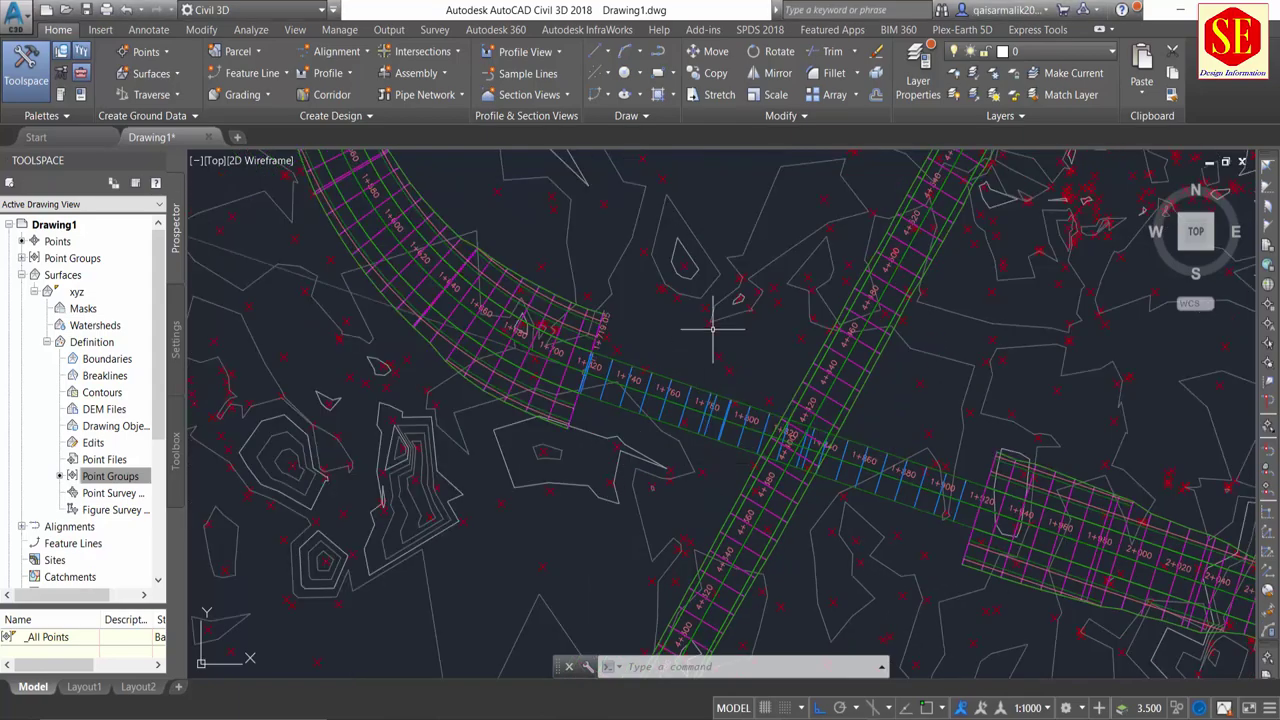
click(691, 405)
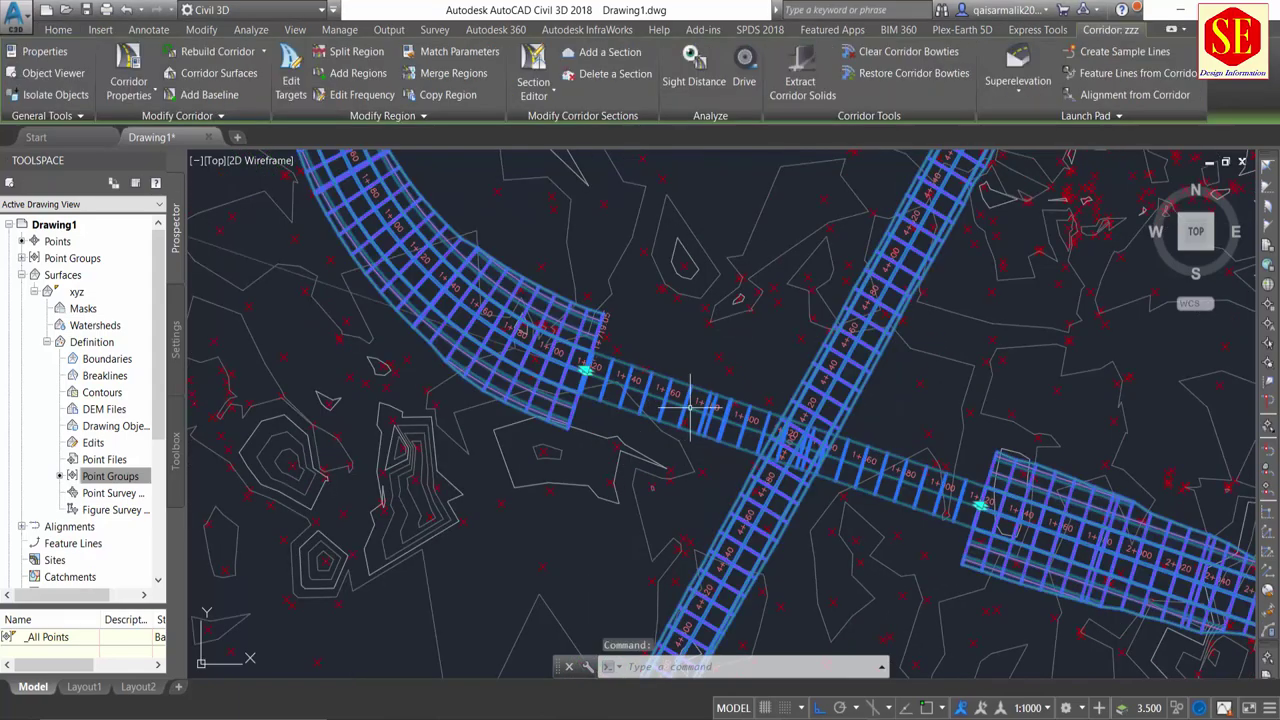
Dismiss the corridor's context menu and show the [Top] viewport's preset viewpoint list.
right_click(691, 405)
mouse_move(753, 94)
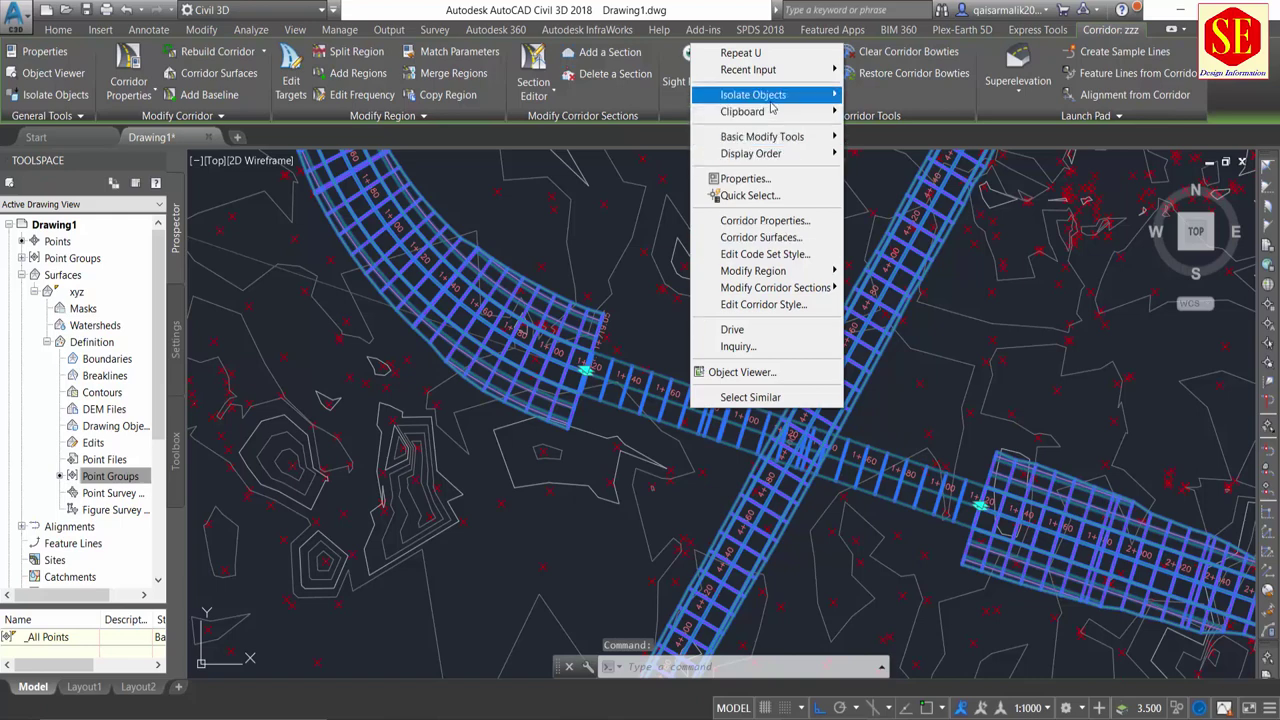
click(977, 100)
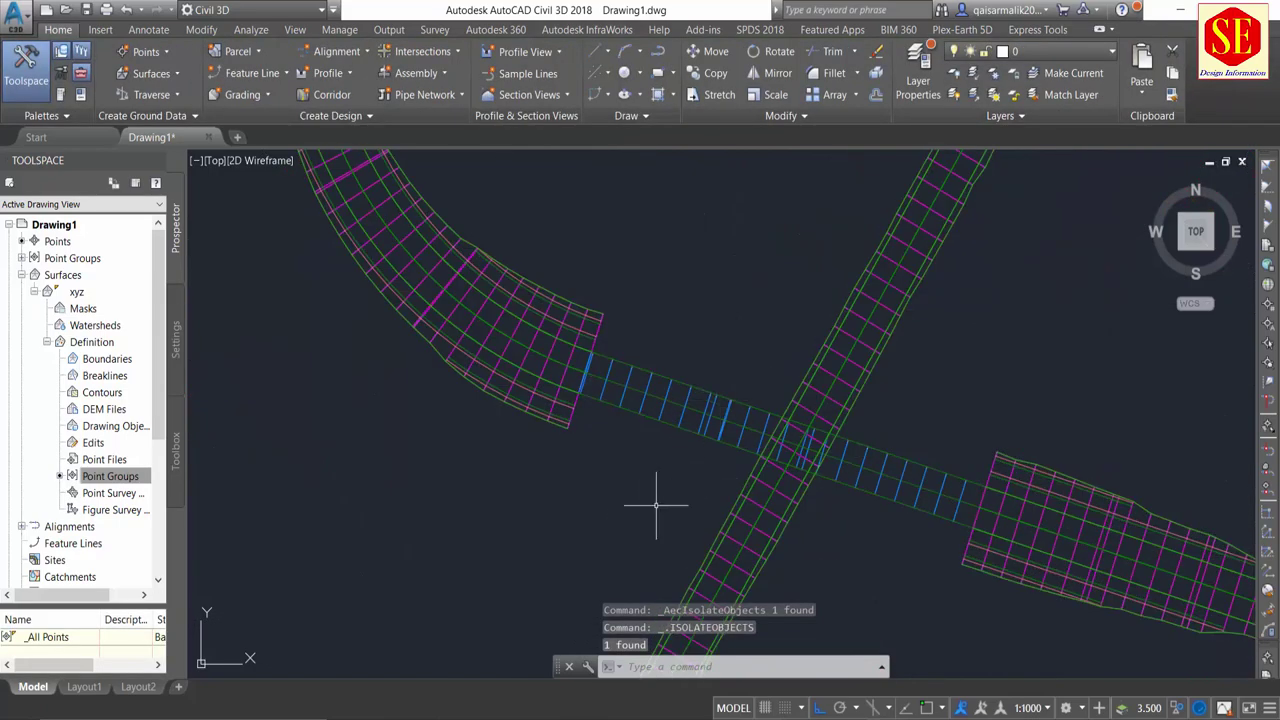
click(215, 161)
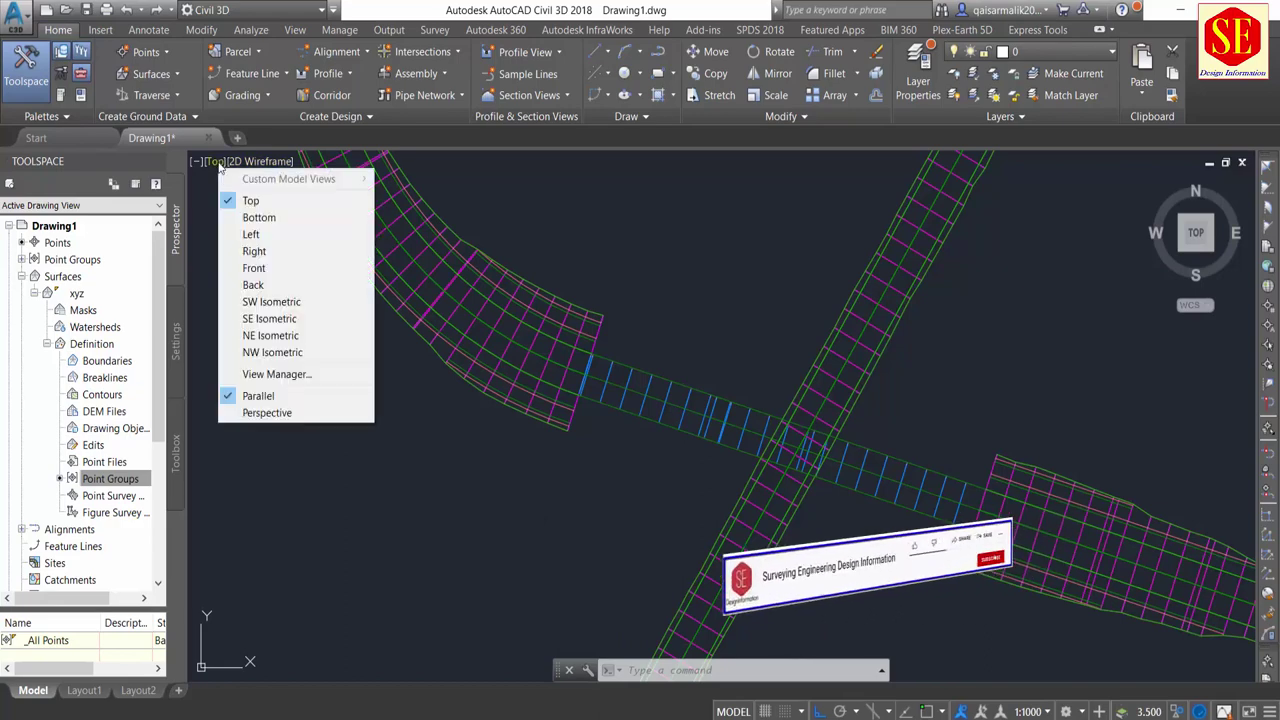
Switch to the SW Isometric view and orbit to frame the crossing.
click(279, 302)
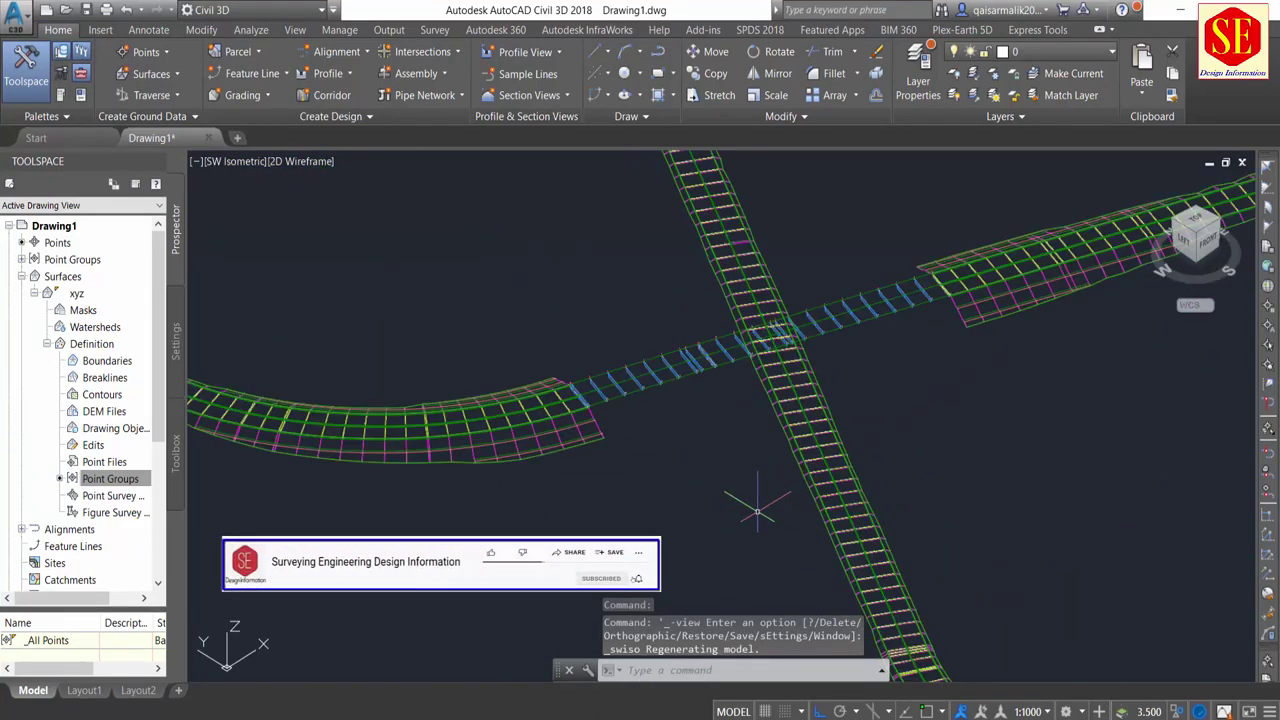
scroll(780, 355, up, 2)
mouse_move(641, 461)
shift+middle_down()
mouse_move(690, 490)
mouse_move(786, 477)
shift+middle_up()
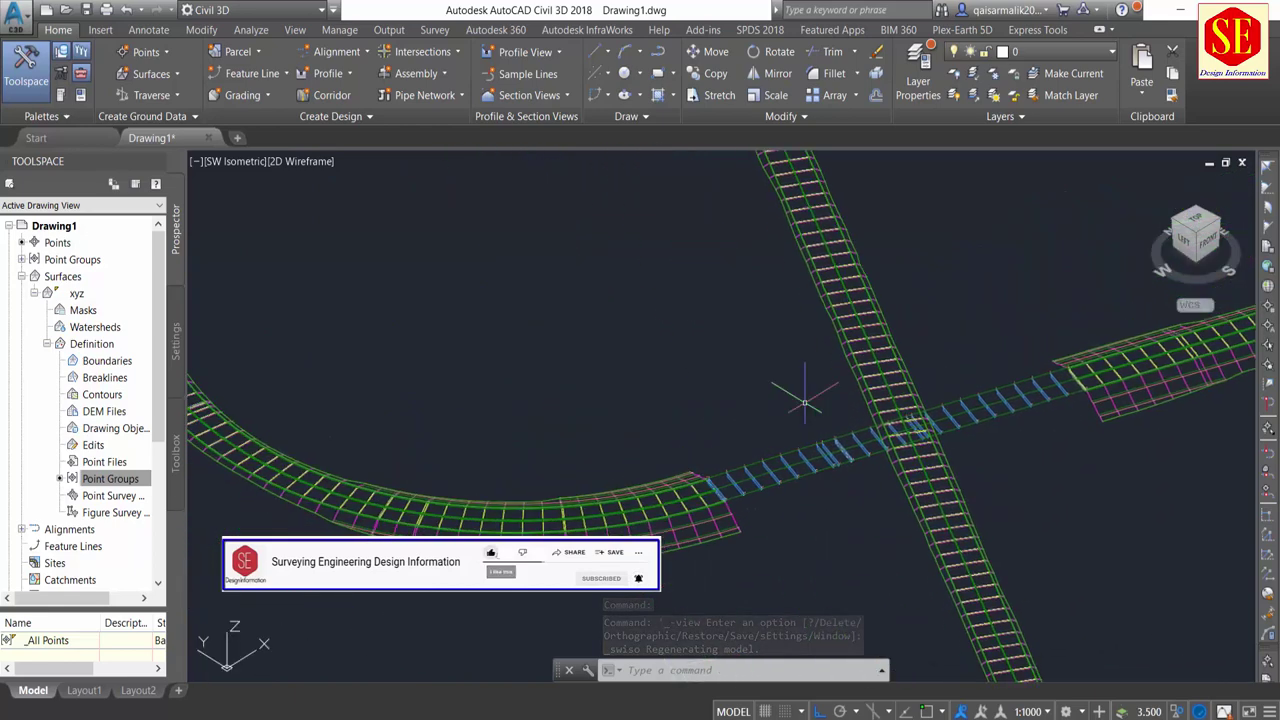
shift+middle_drag(491, 519, 797, 470)
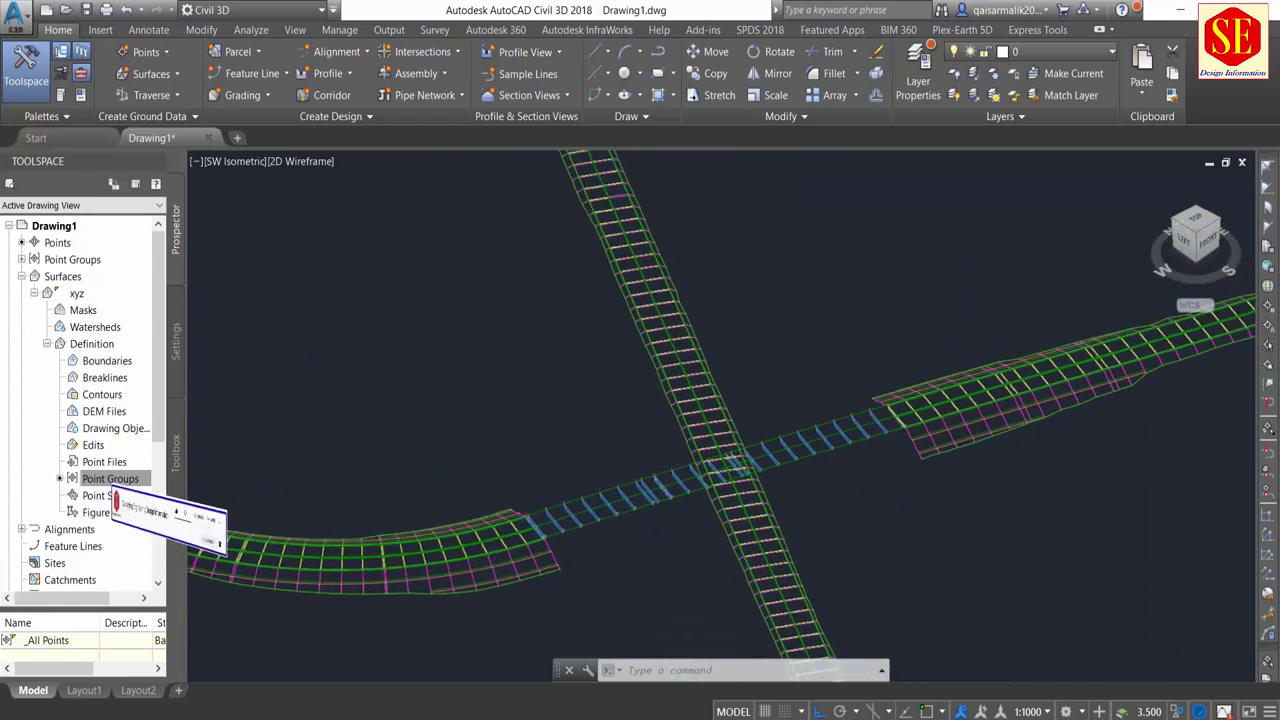
Change the visual style through Hidden and Realistic, ending on Shaded.
click(297, 162)
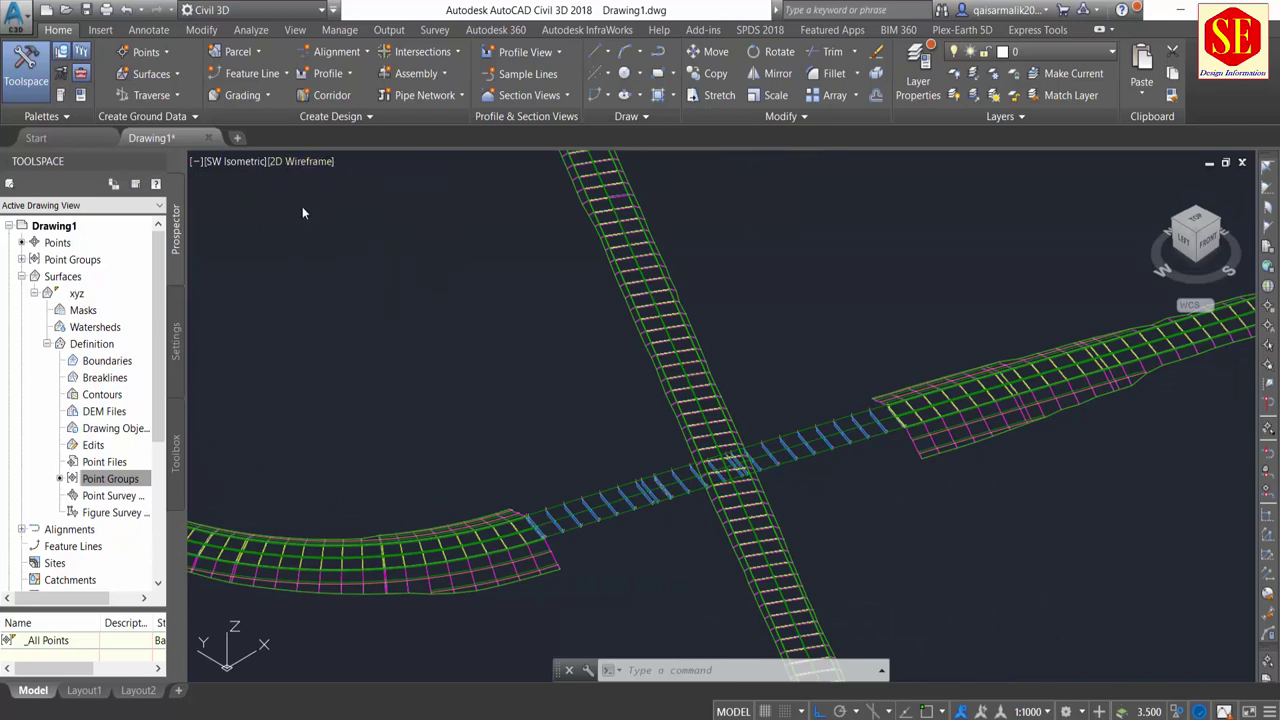
click(300, 161)
click(304, 200)
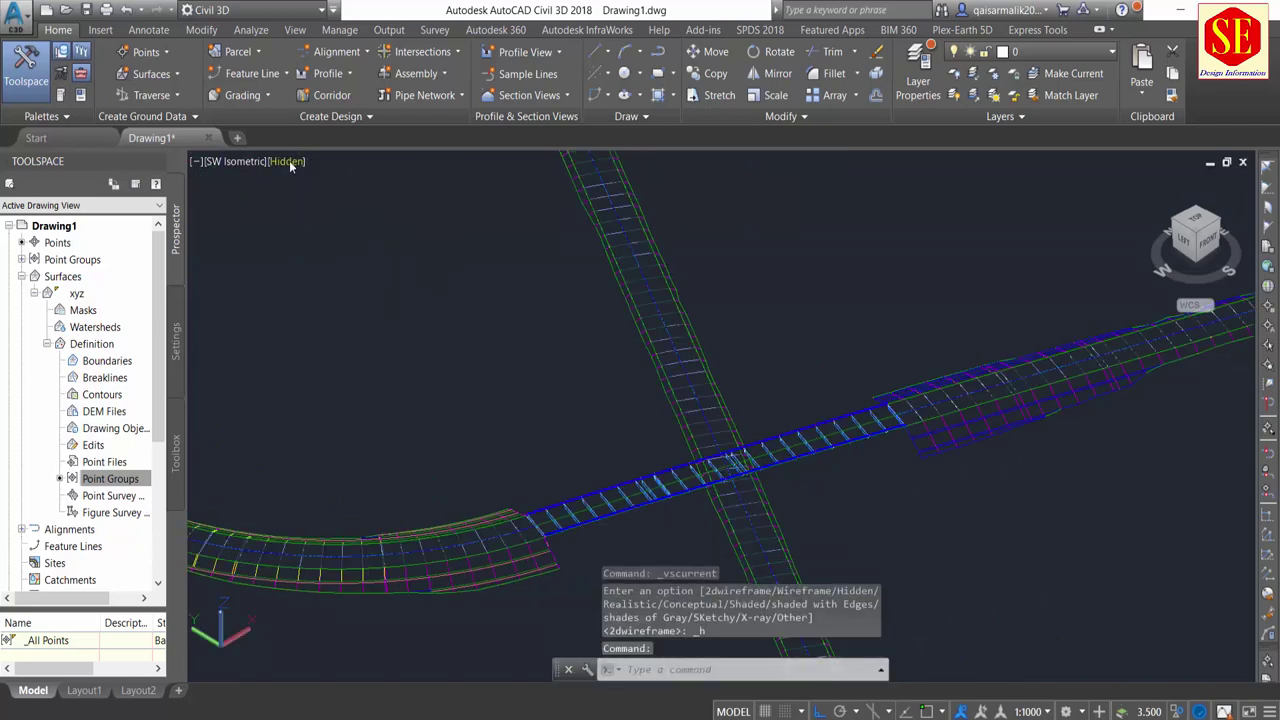
click(289, 160)
click(318, 251)
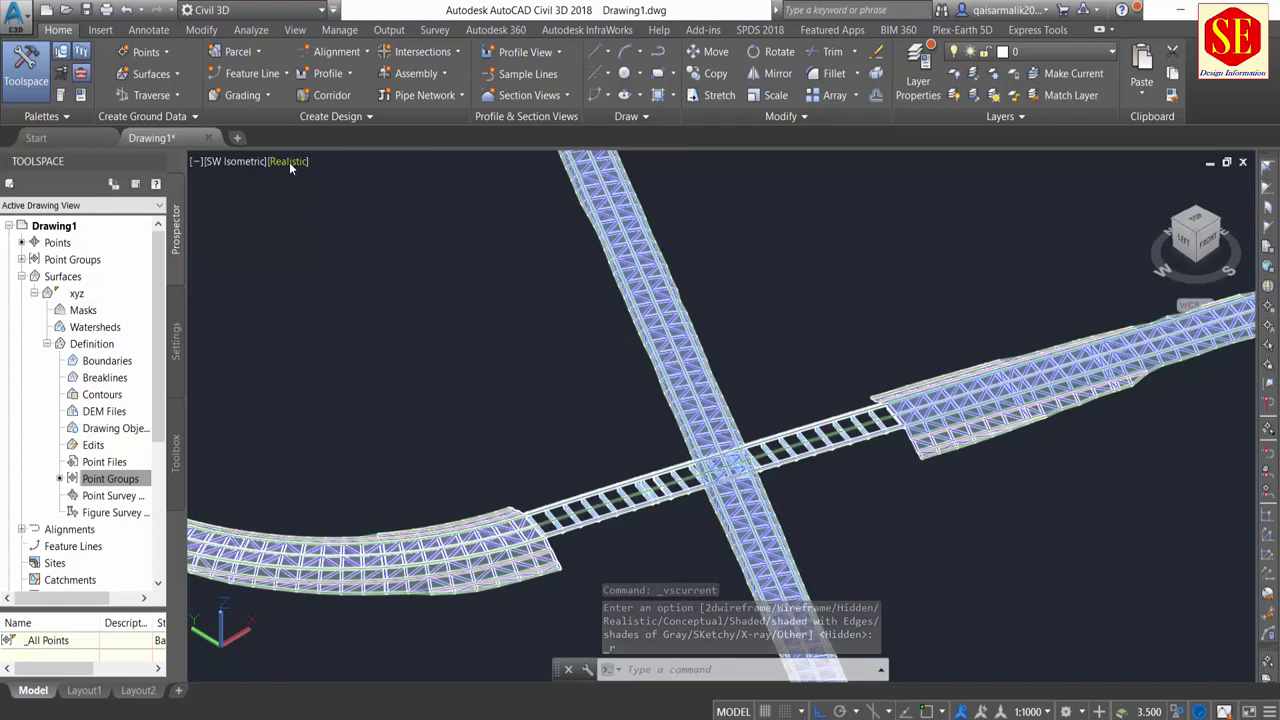
click(289, 162)
click(363, 269)
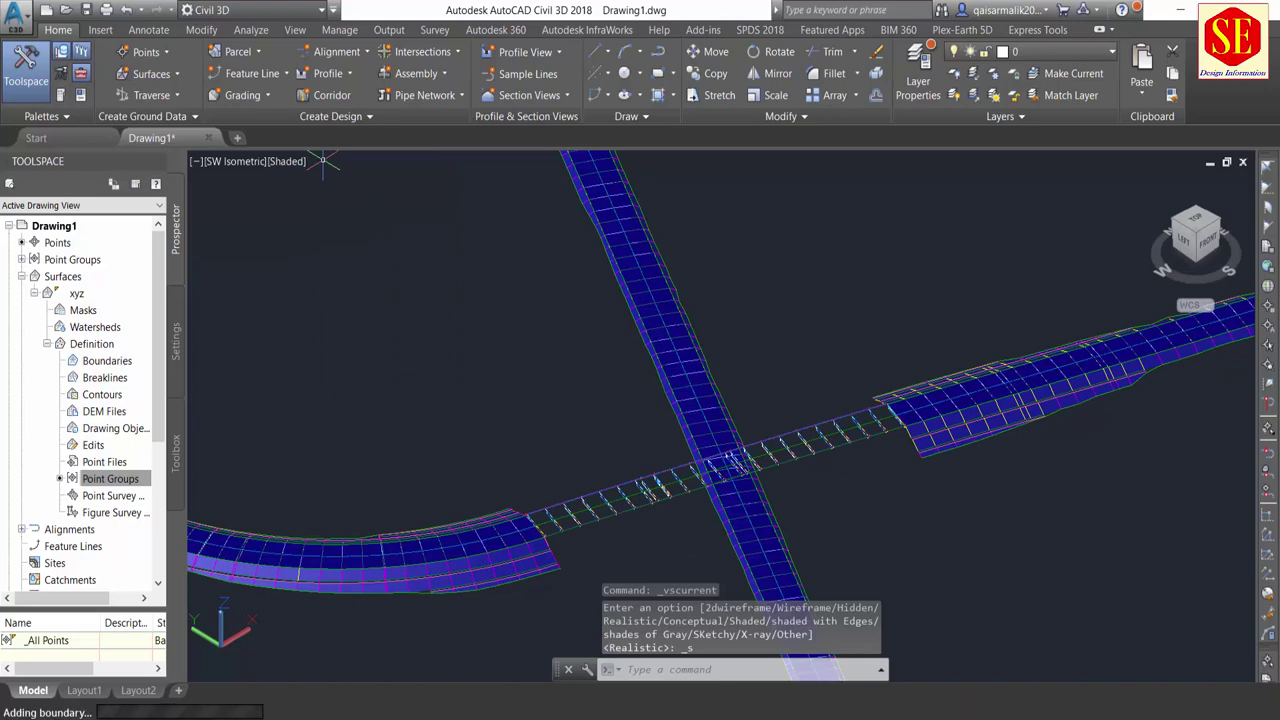
Zoom, pan and orbit around the bridge girders spanning the crossing road.
scroll(515, 515, up, 3)
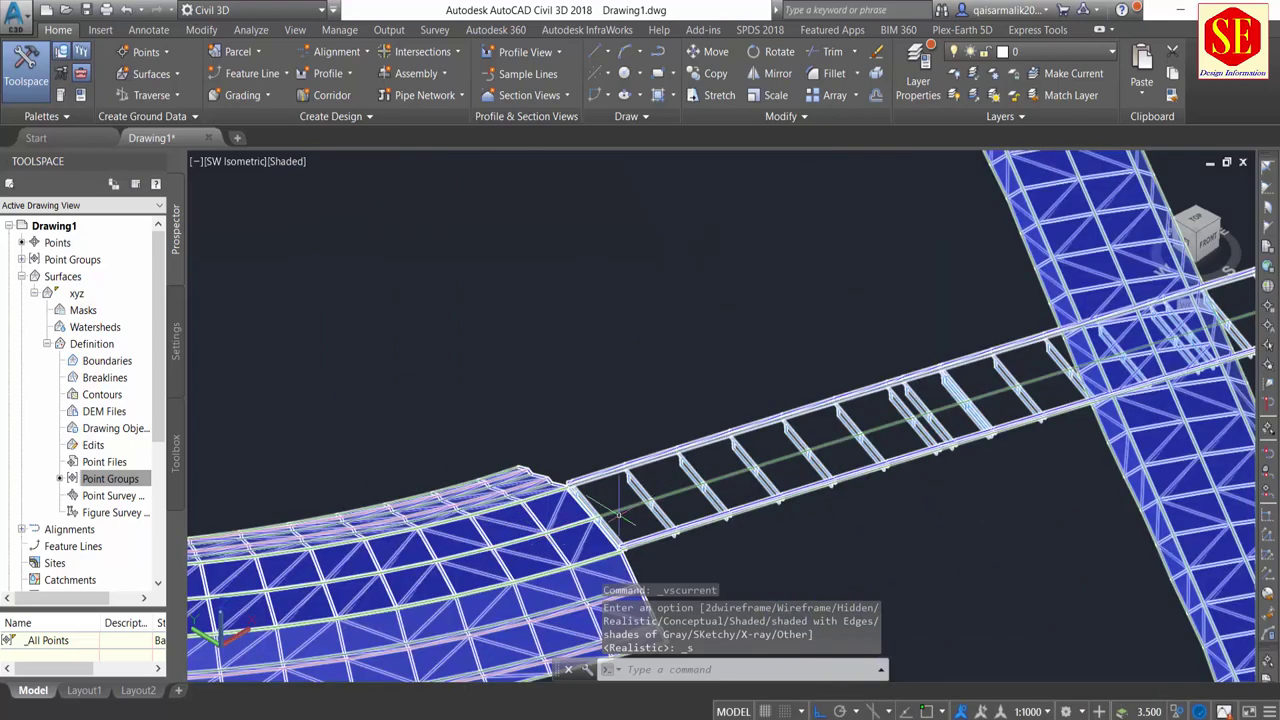
middle_drag(700, 485, 588, 383)
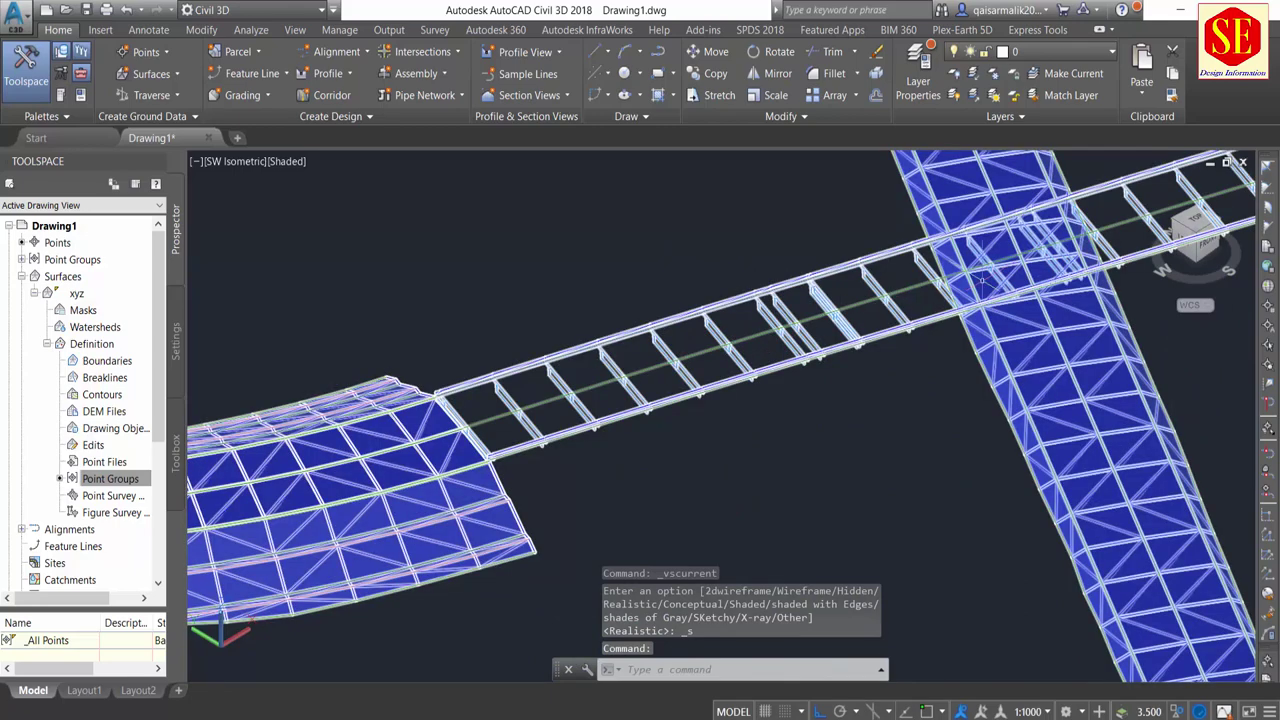
mouse_move(983, 283)
shift+middle_down()
mouse_move(657, 400)
mouse_move(966, 300)
mouse_move(870, 323)
shift+middle_up()
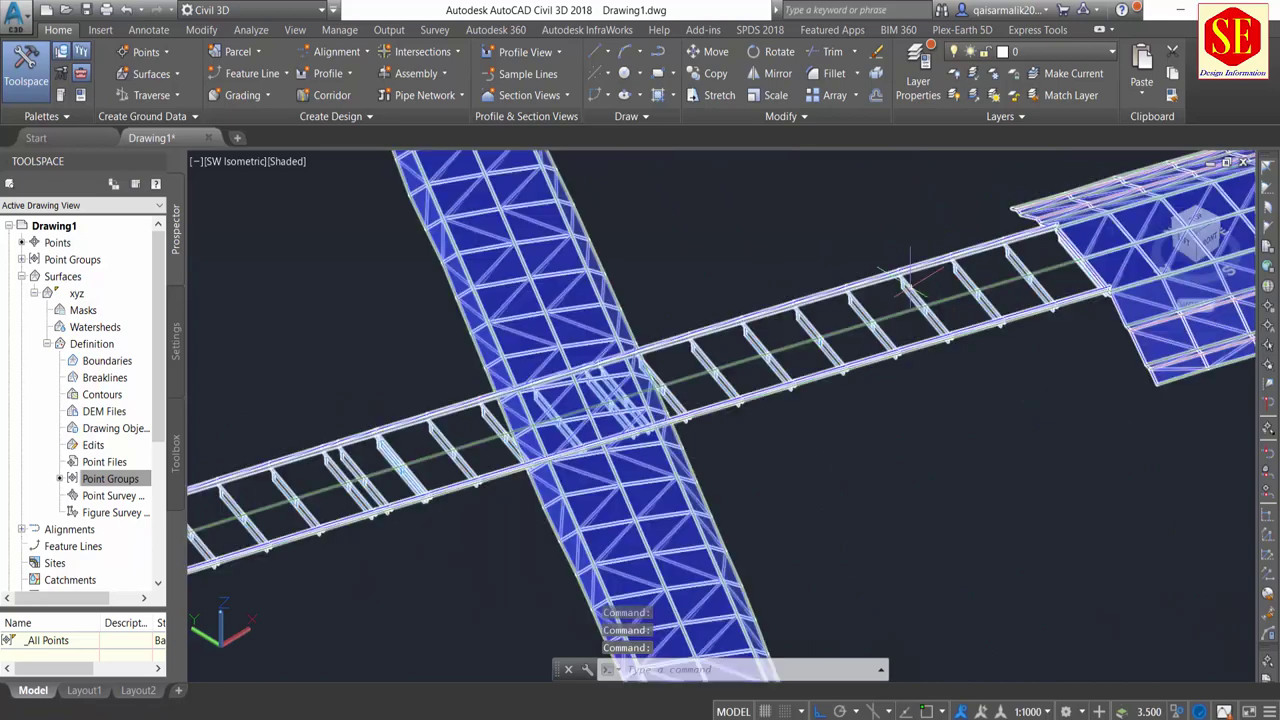
shift+middle_drag(912, 285, 575, 488)
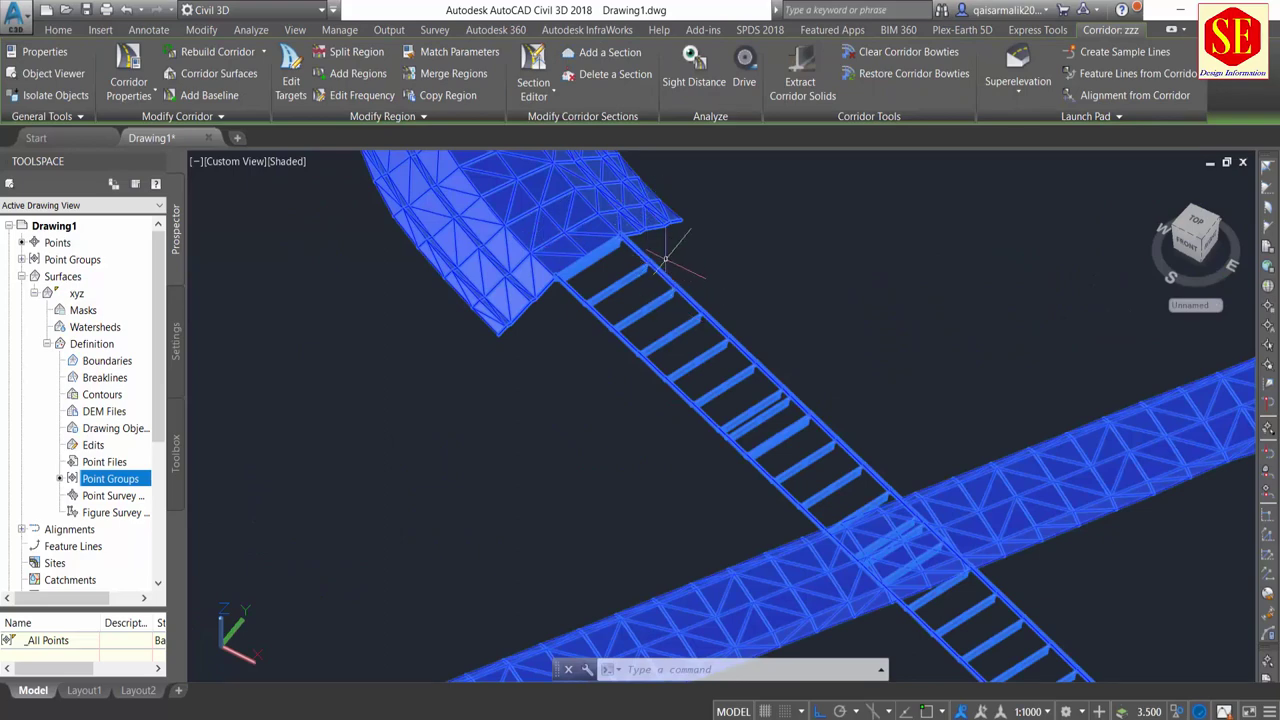
Open Corridor Properties for zzz, review the region assemblies, and go to the surface settings.
double_click(548, 247)
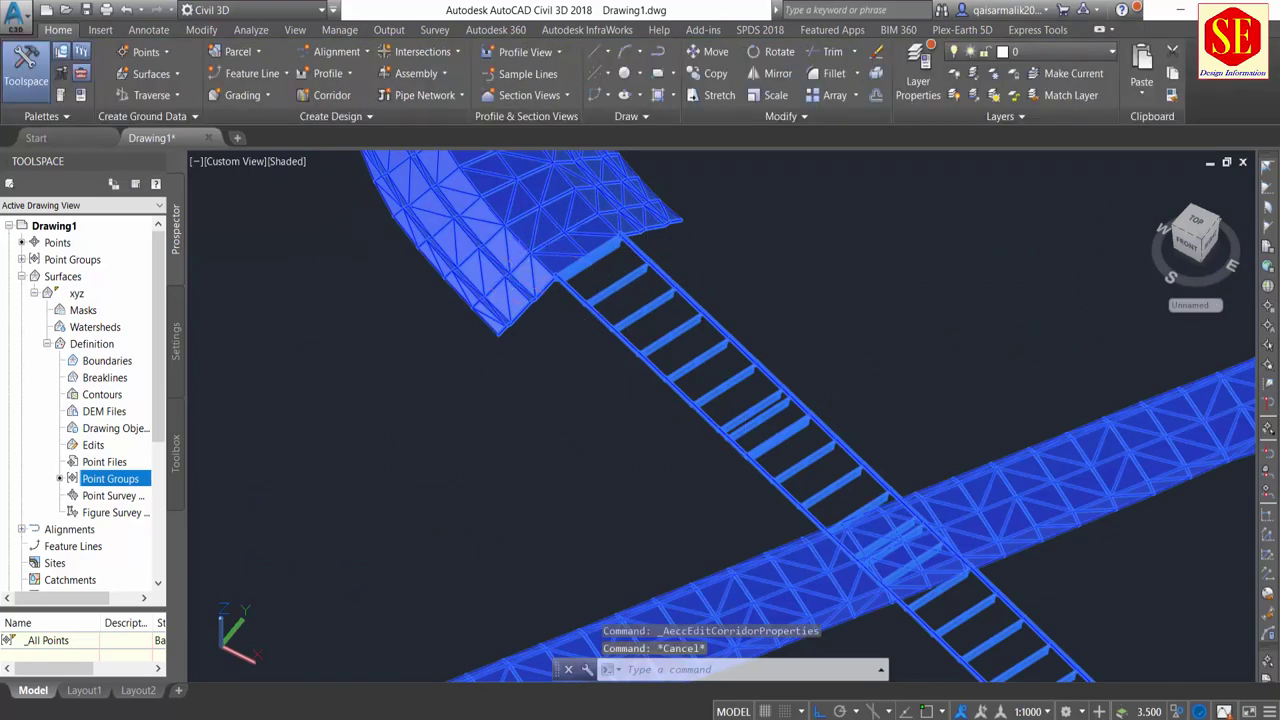
click(515, 253)
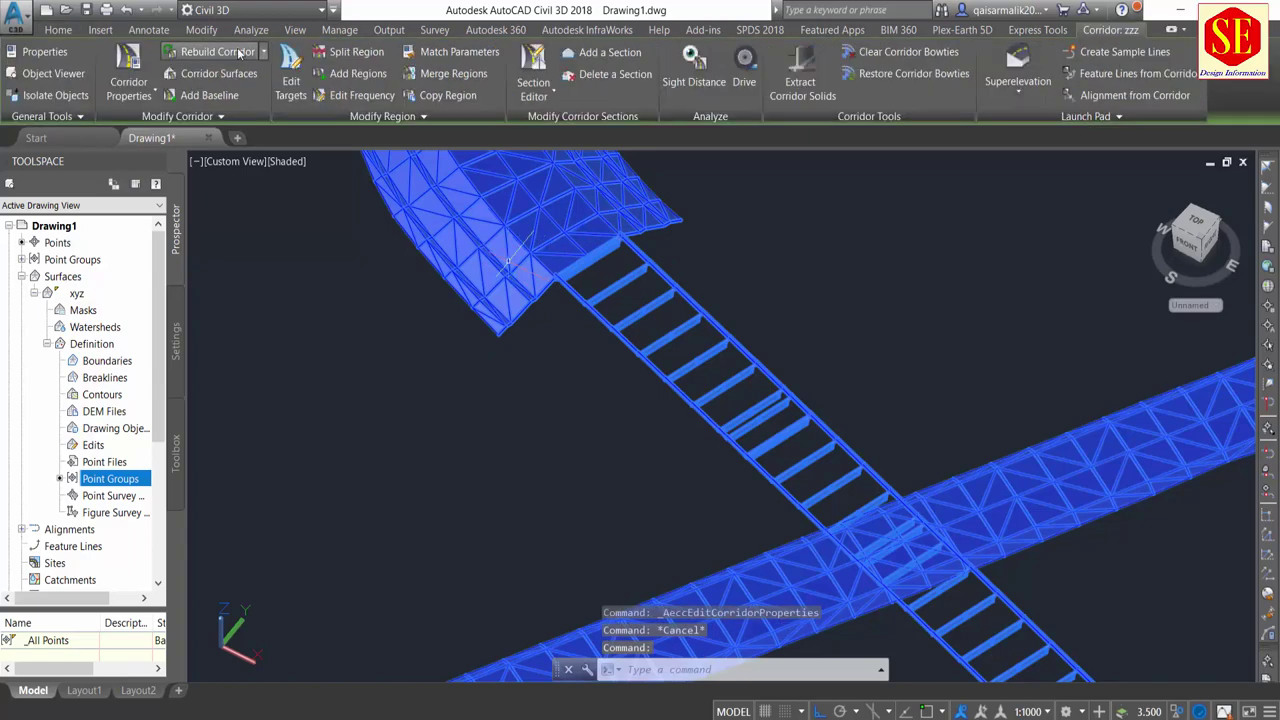
click(133, 90)
click(155, 121)
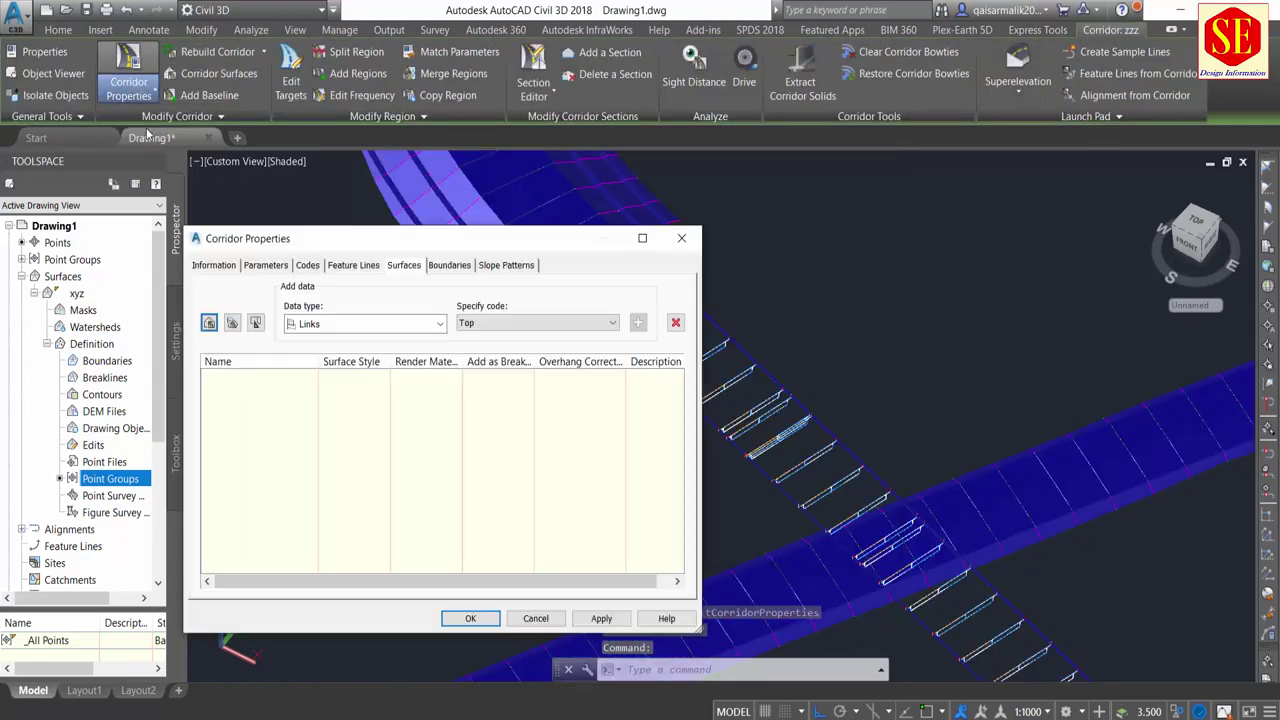
click(216, 266)
click(266, 266)
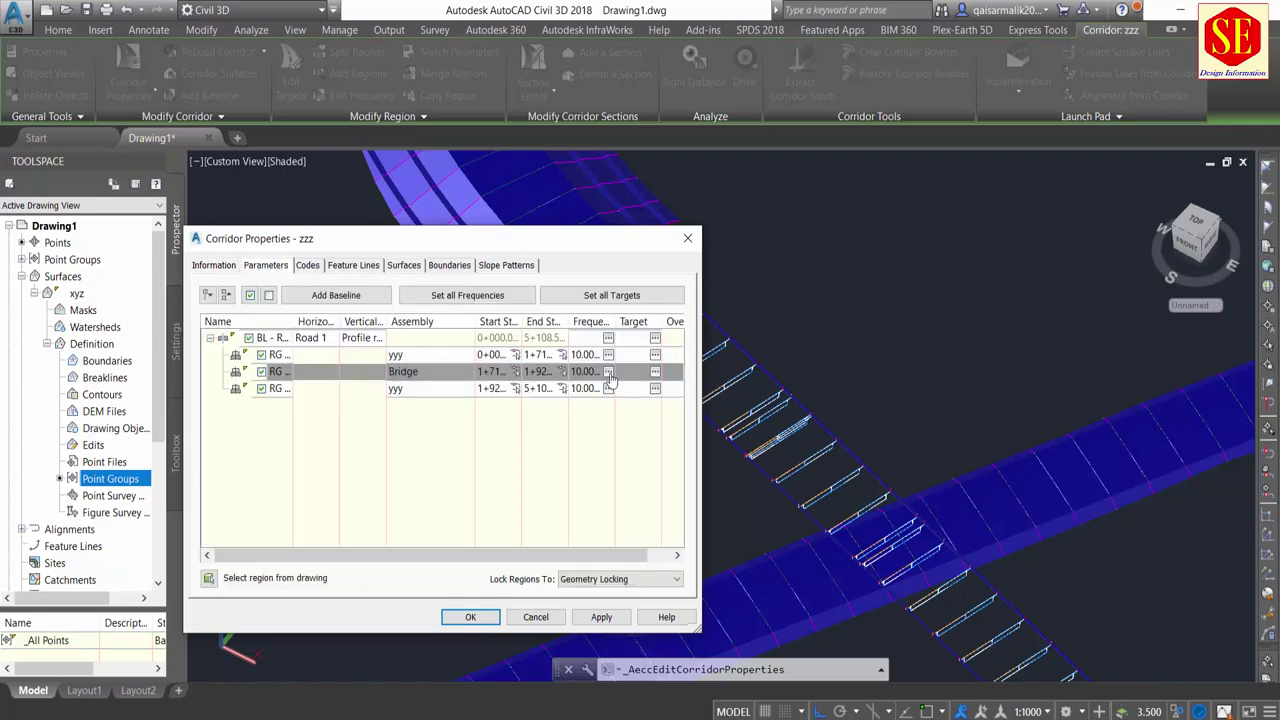
click(404, 265)
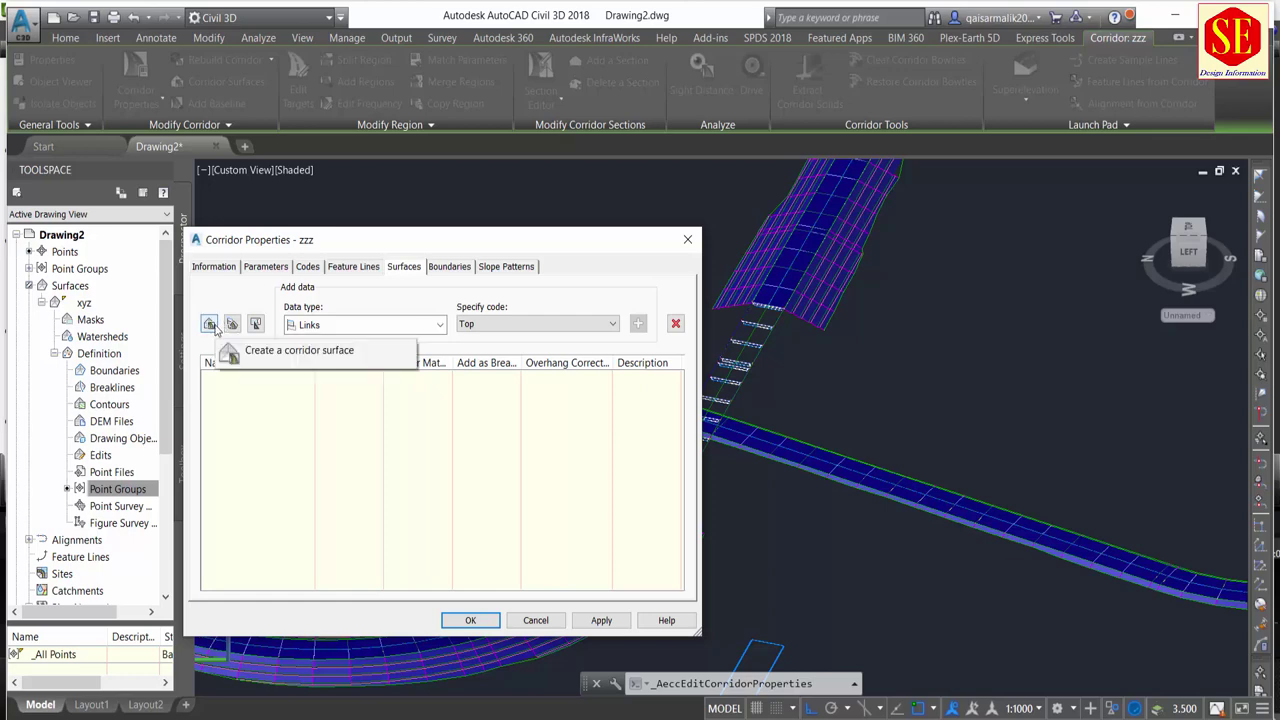
Create a corridor surface from Deck, Bridge, Girder and Barrier link codes.
click(210, 325)
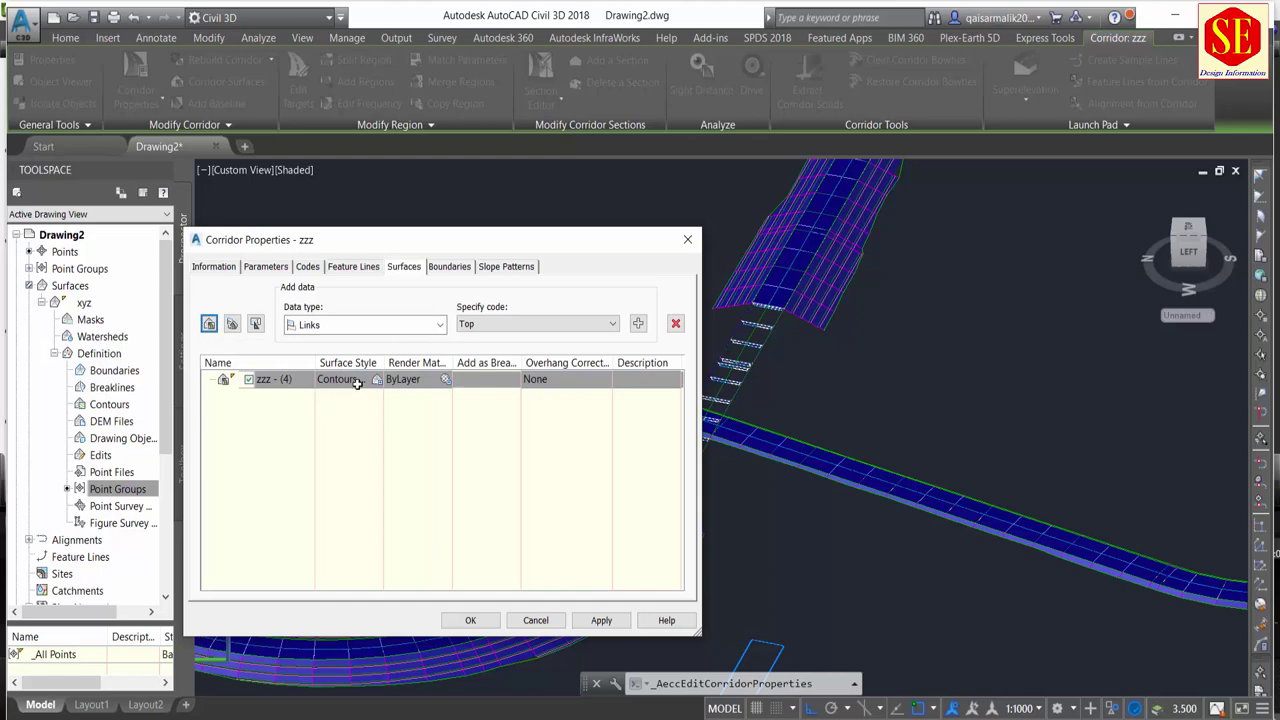
click(551, 324)
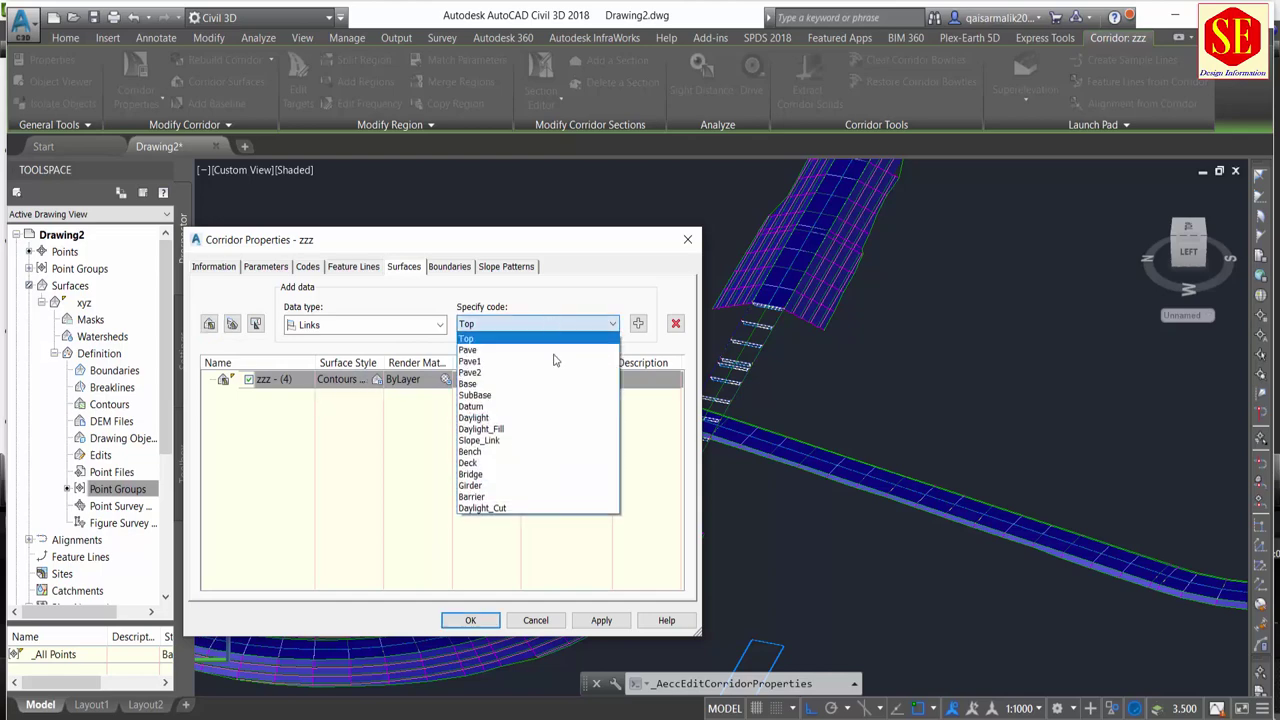
click(476, 466)
click(637, 323)
click(545, 324)
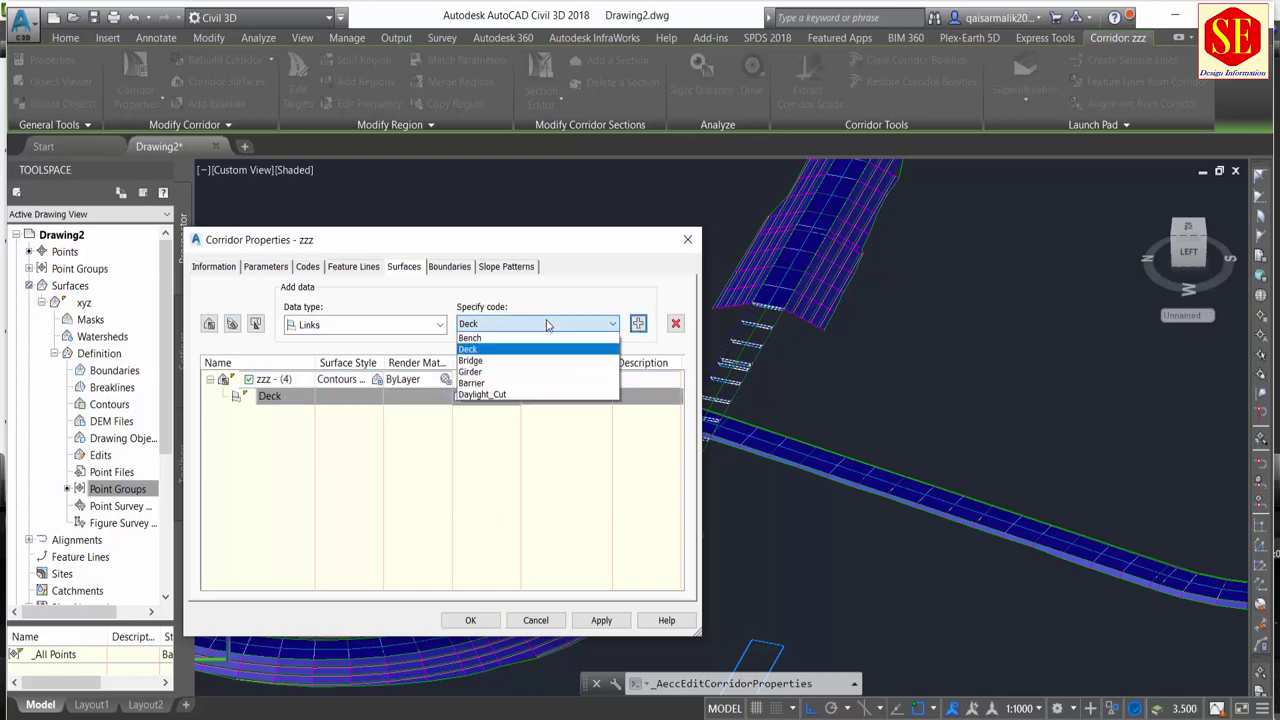
click(493, 476)
click(638, 323)
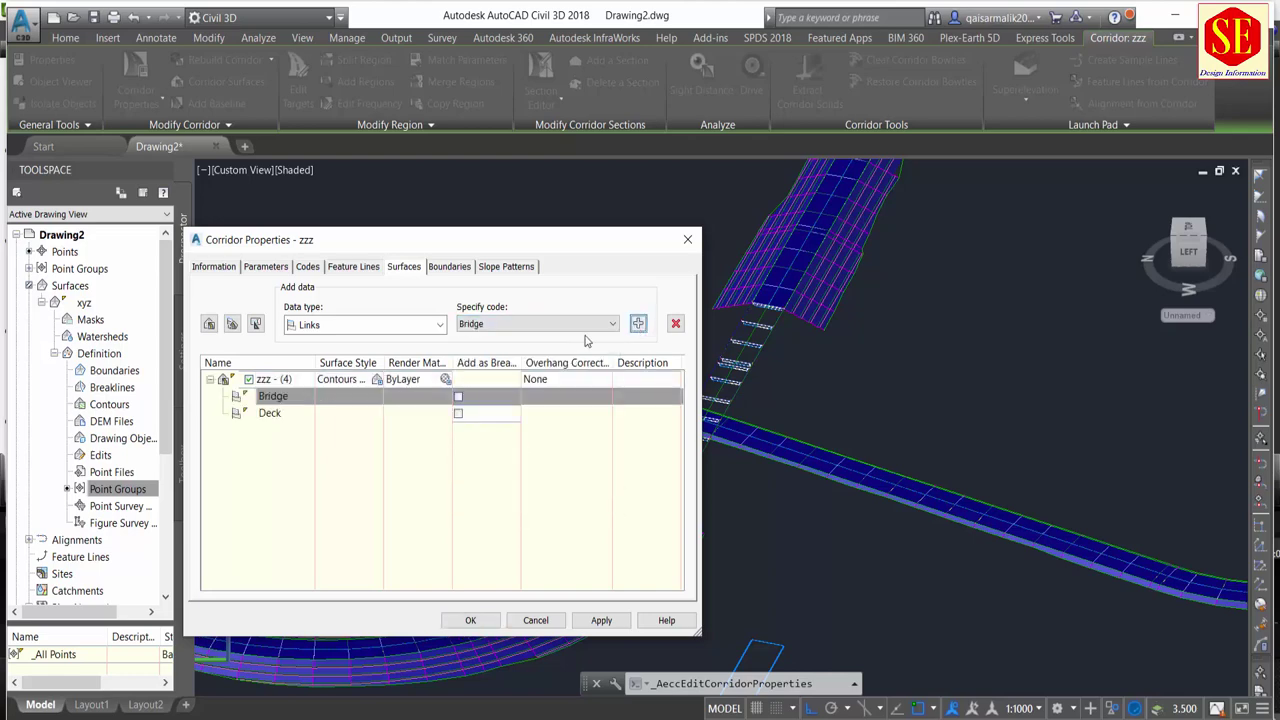
click(525, 324)
click(470, 485)
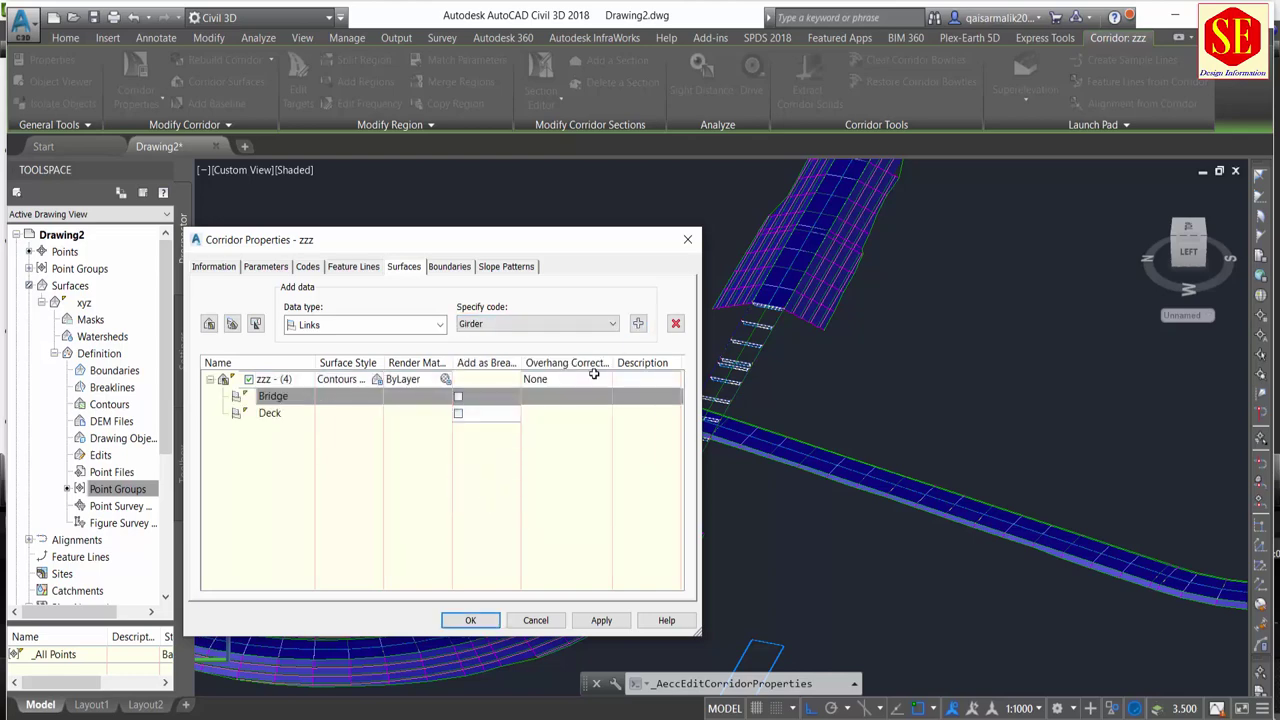
click(639, 323)
click(535, 324)
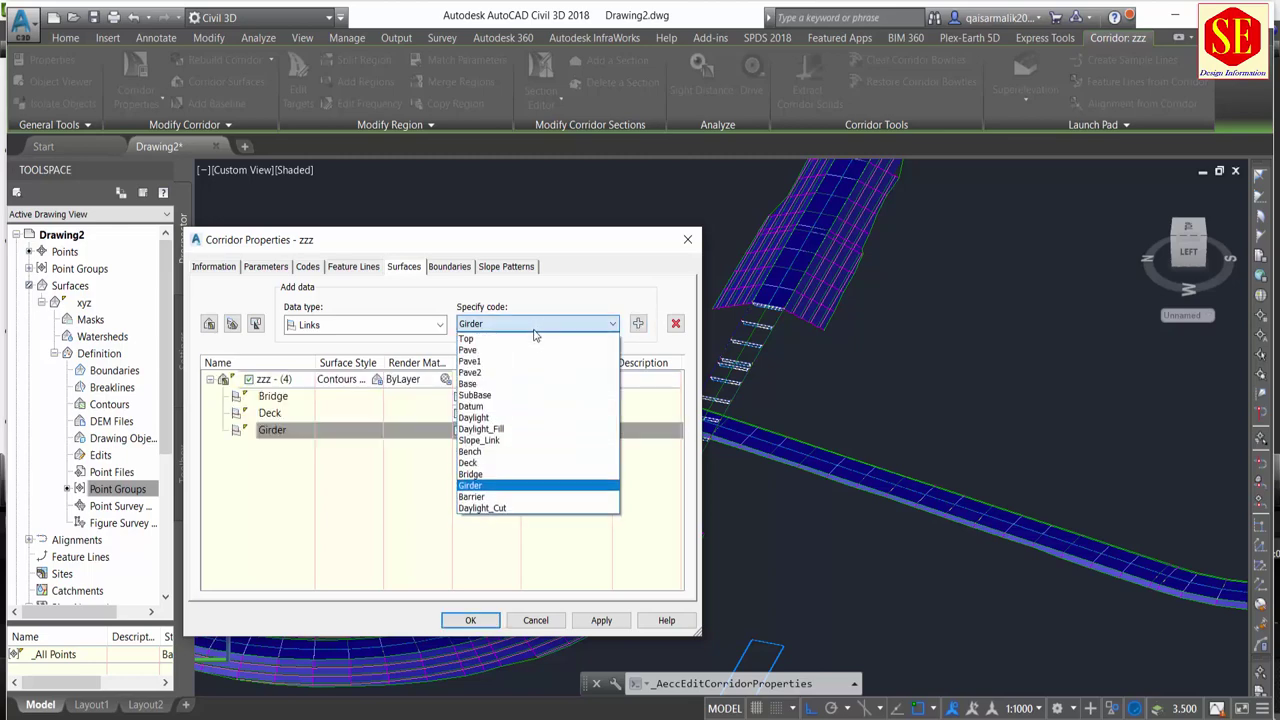
click(476, 497)
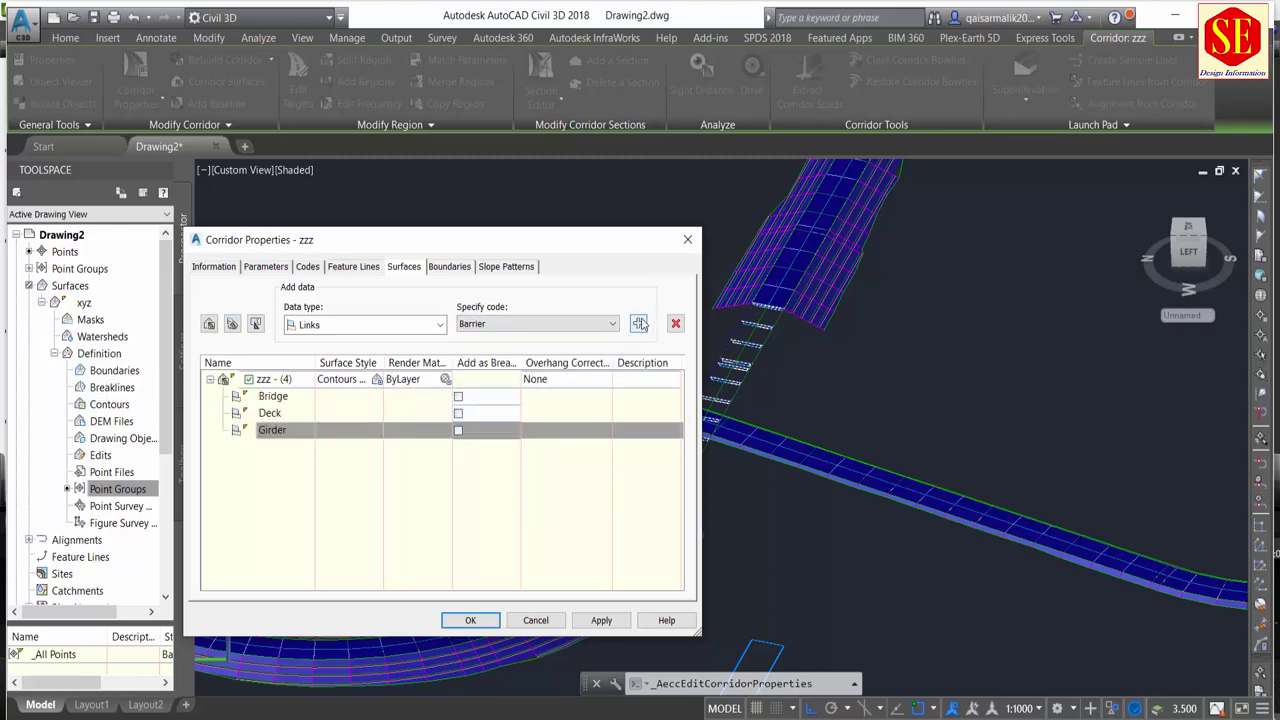
click(639, 323)
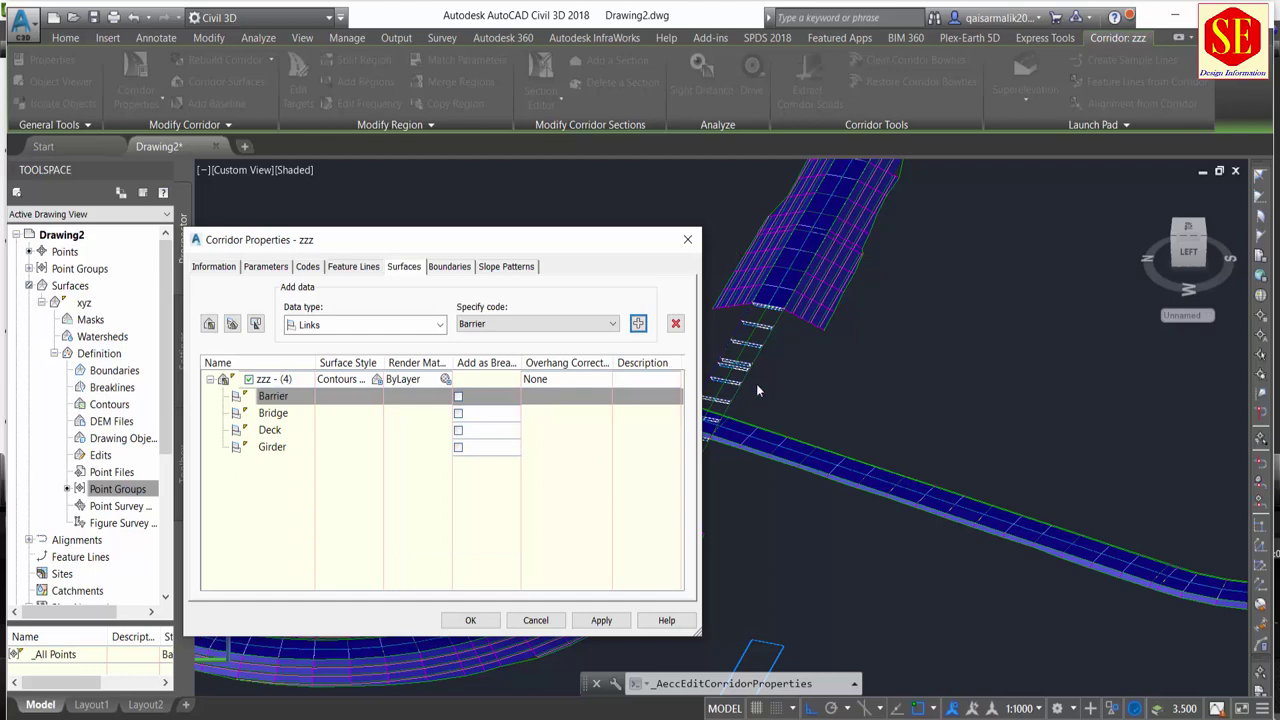
Give surface zzz - (4) a corridor-extents outer boundary, then apply, rebuild and close.
click(456, 270)
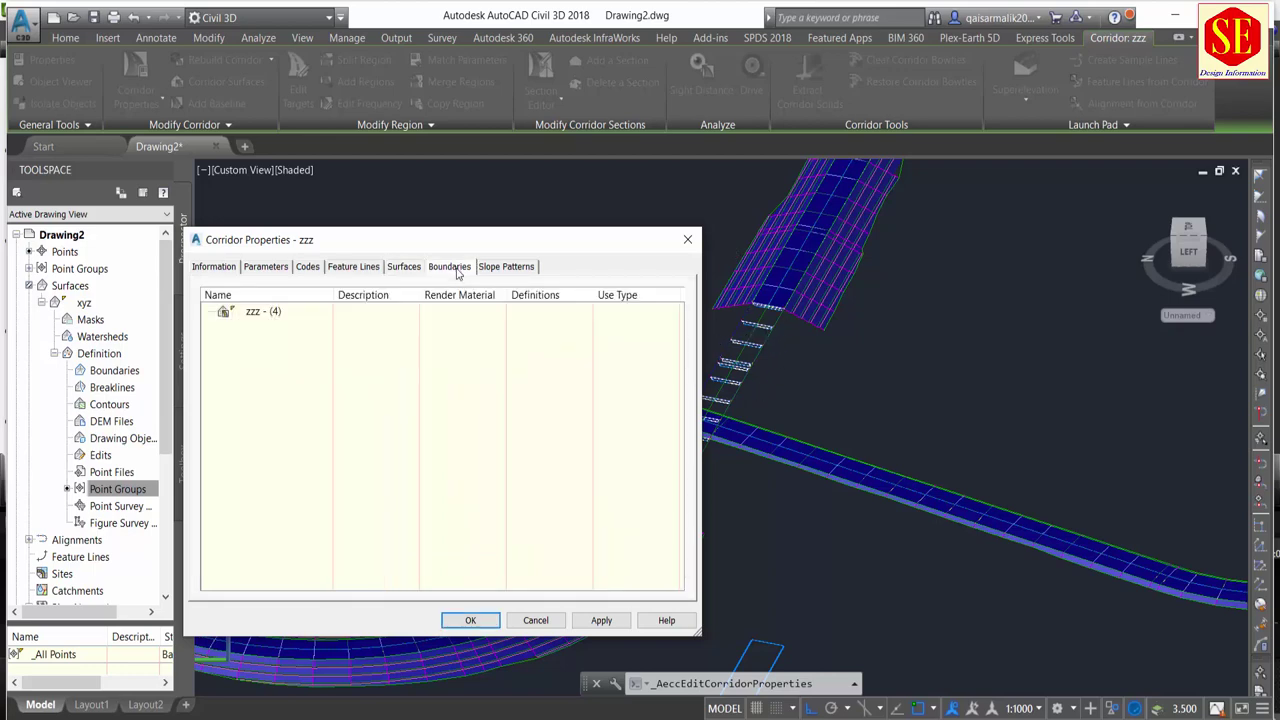
right_click(252, 313)
mouse_move(324, 336)
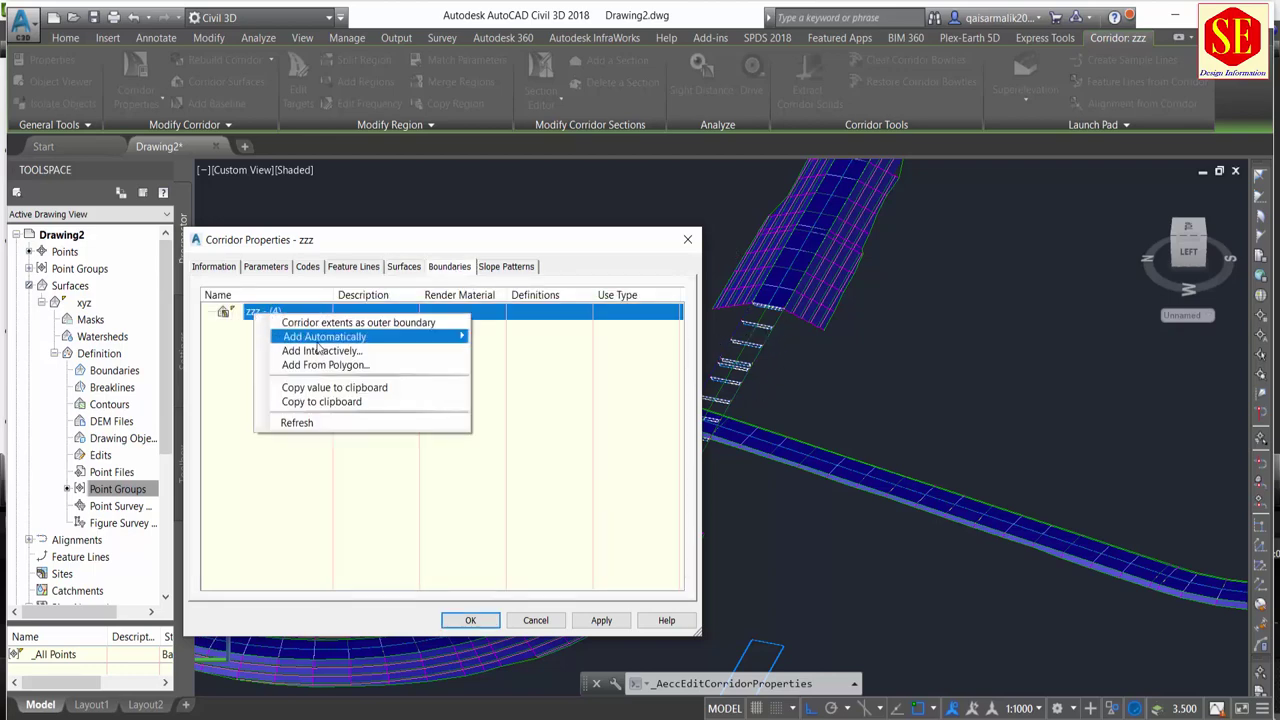
click(502, 335)
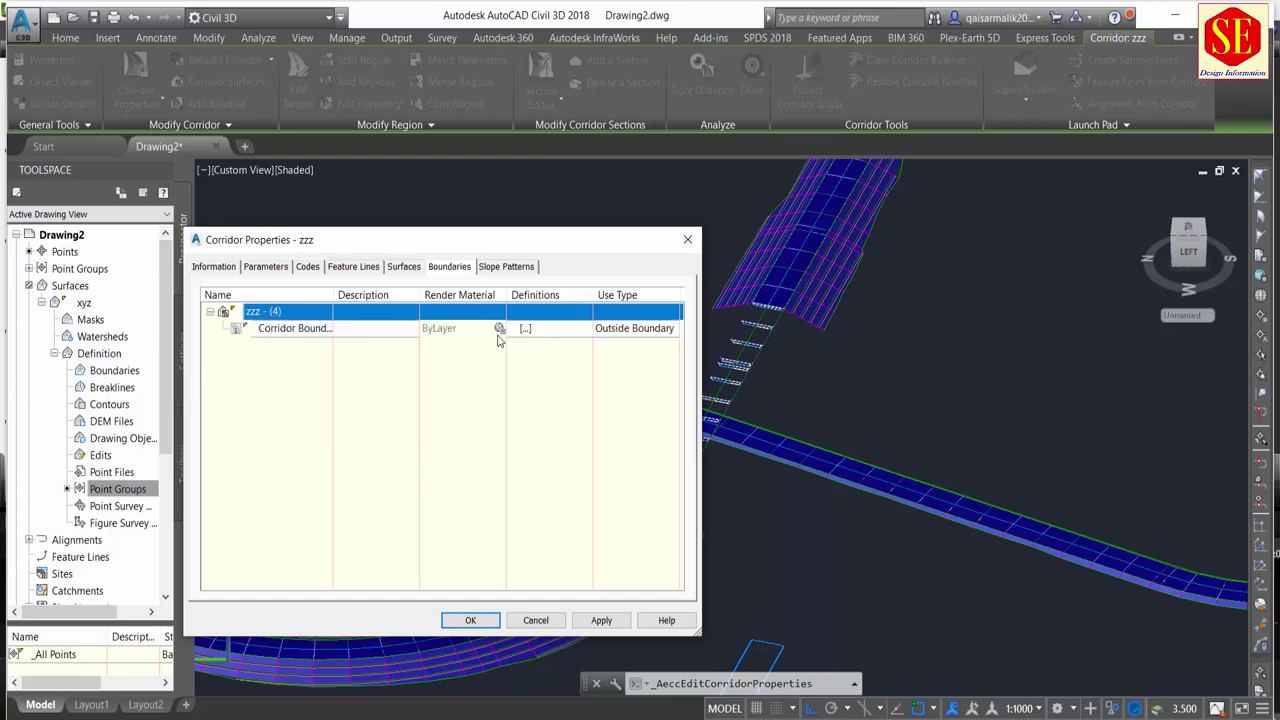
click(599, 621)
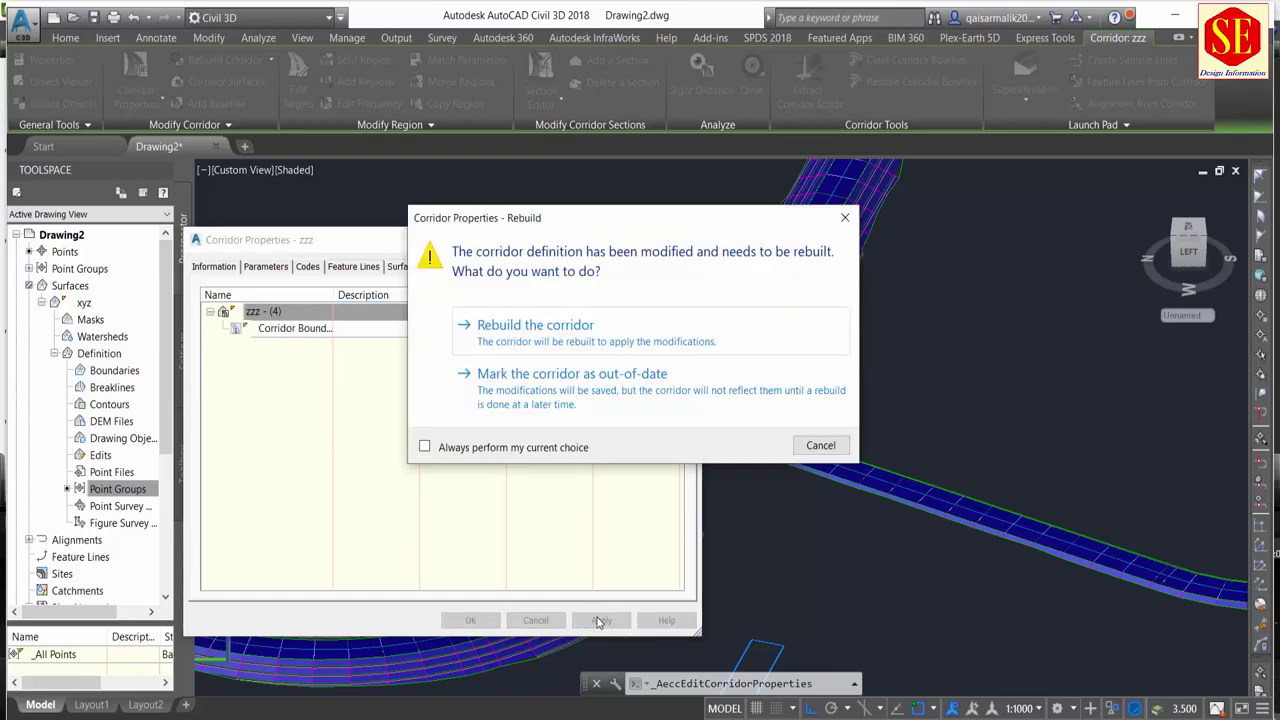
click(545, 338)
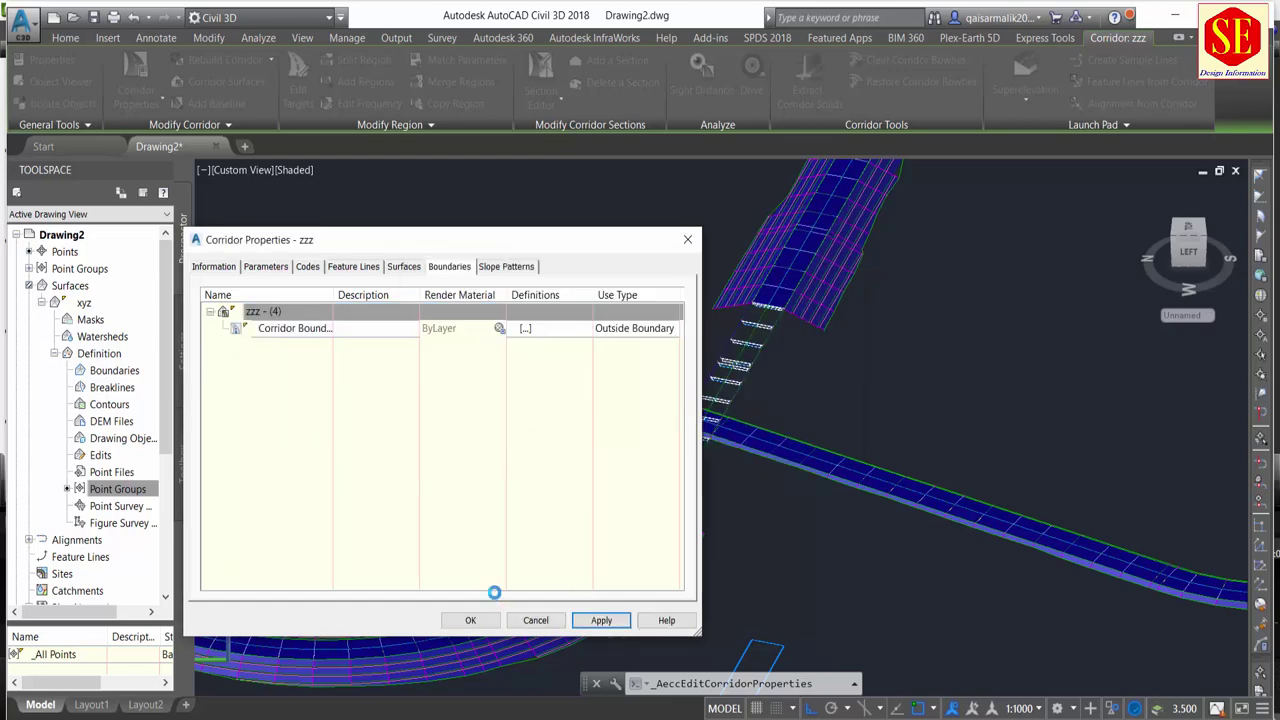
click(470, 621)
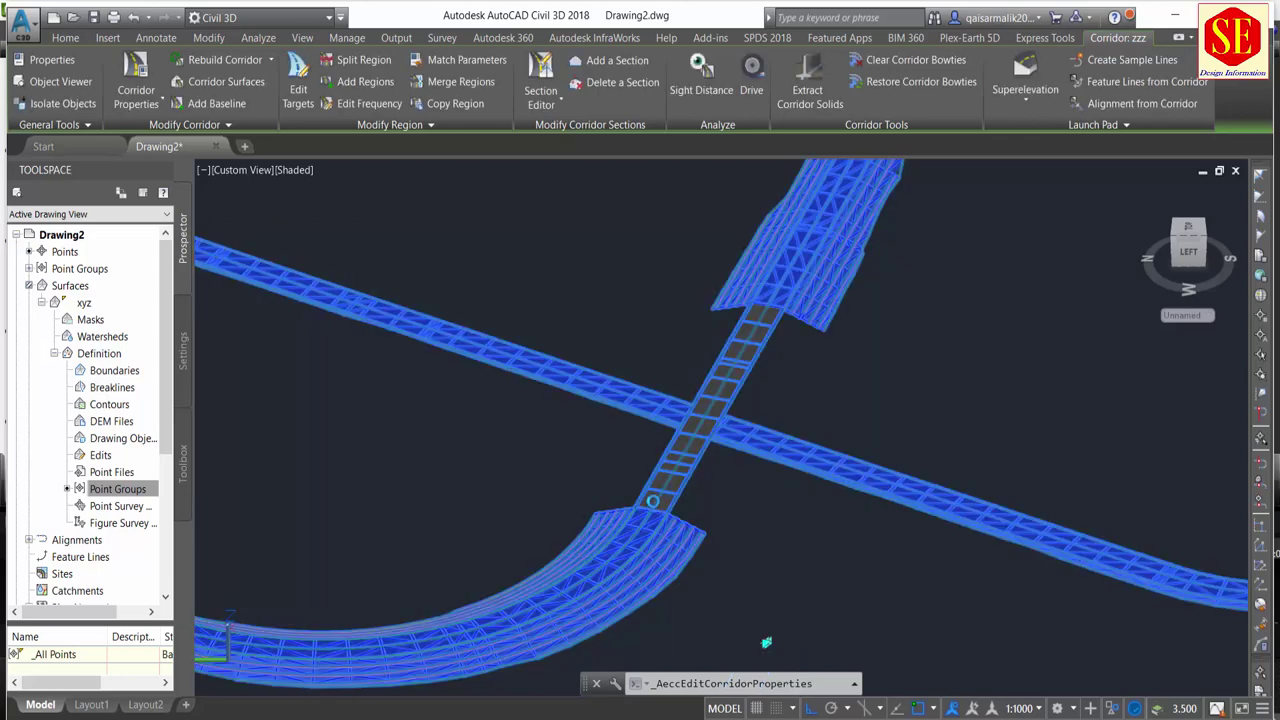
Zoom in on the bridge crossing and set the viewport visual style to 2D Wireframe.
scroll(651, 509, up, 3)
scroll(655, 500, up, 2)
scroll(655, 500, up, 1)
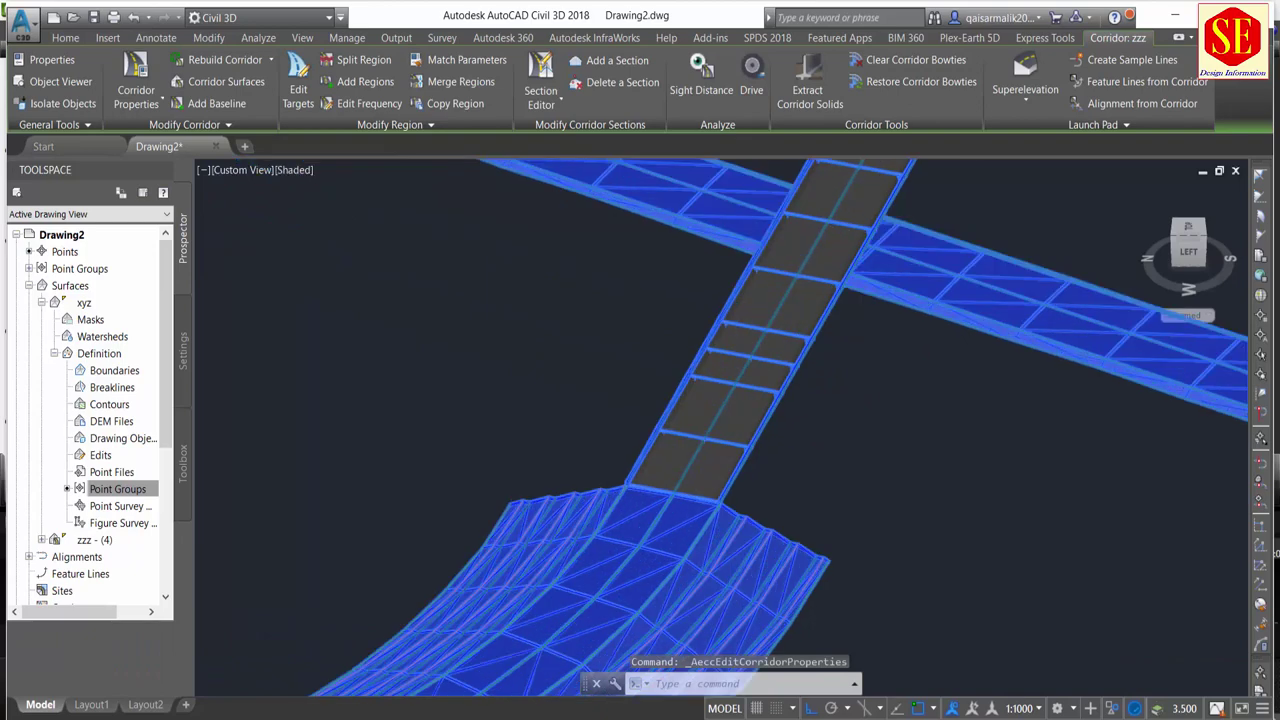
scroll(655, 500, up, 1)
key(Escape)
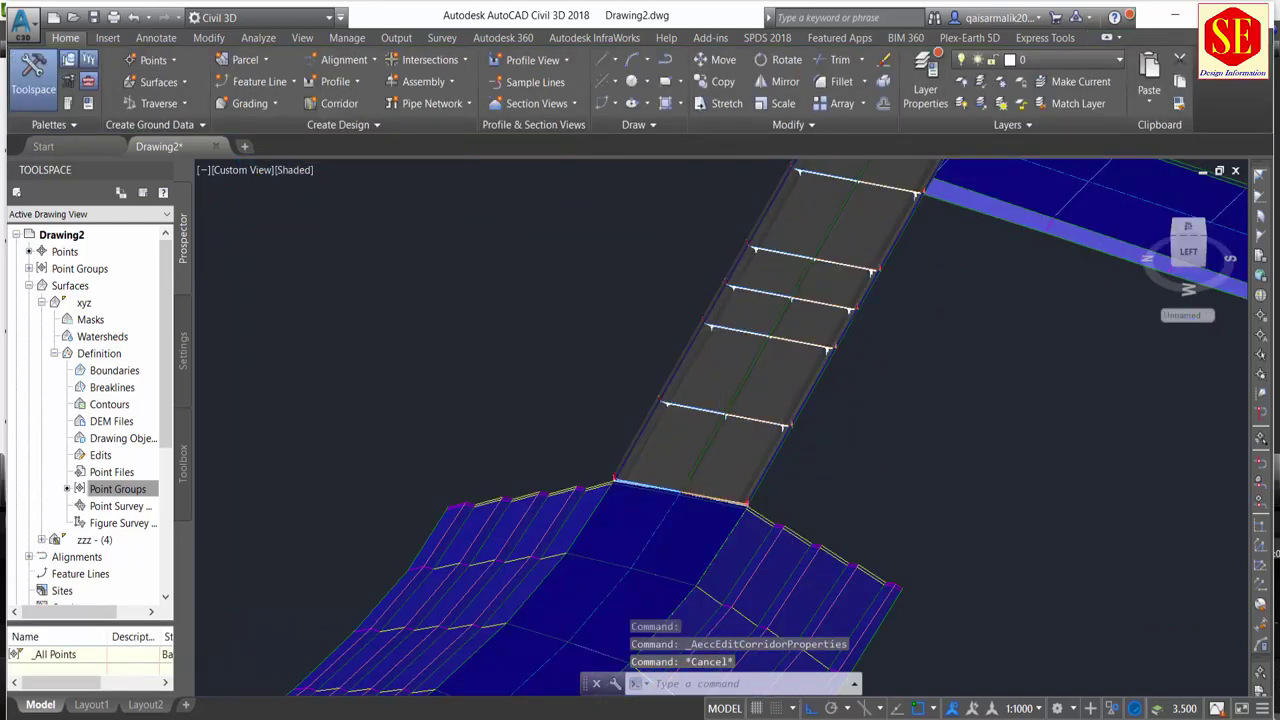
scroll(740, 480, up, 2)
scroll(741, 496, up, 1)
scroll(745, 470, up, 2)
scroll(757, 437, up, 2)
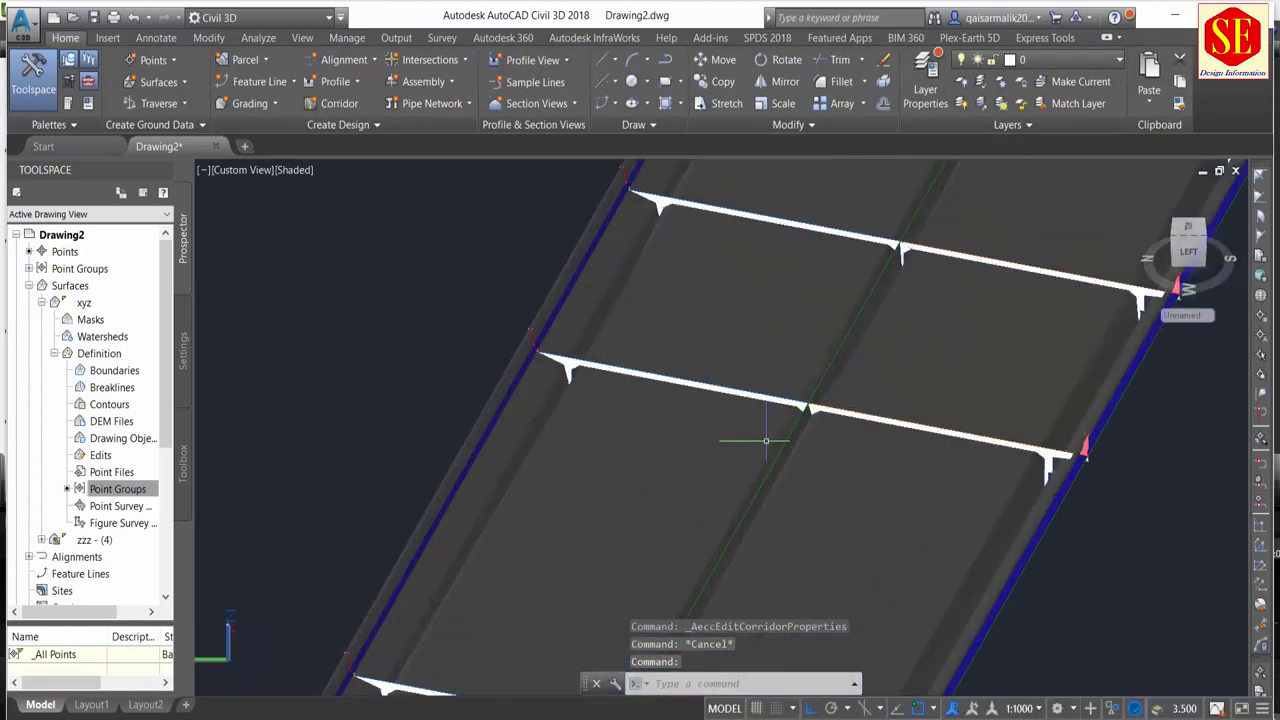
scroll(757, 300, down, 3)
scroll(740, 380, down, 2)
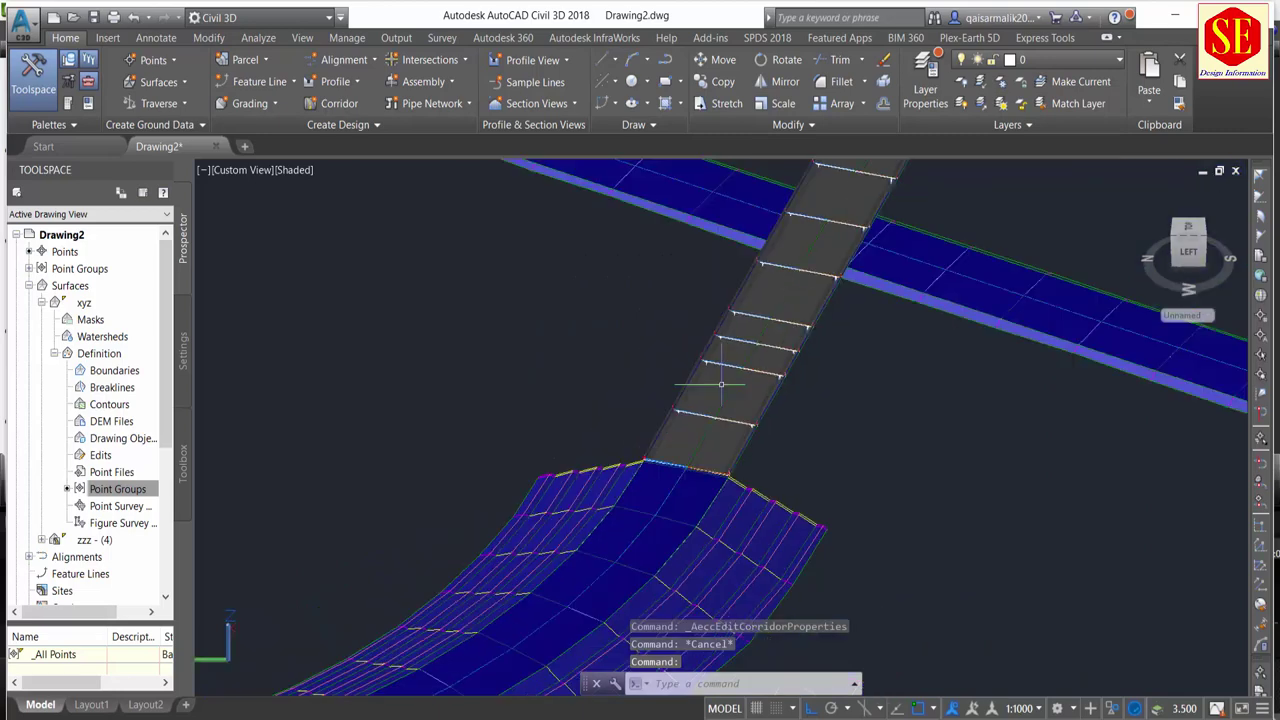
scroll(730, 420, down, 1)
scroll(872, 549, down, 2)
scroll(872, 549, up, 1)
scroll(760, 440, up, 1)
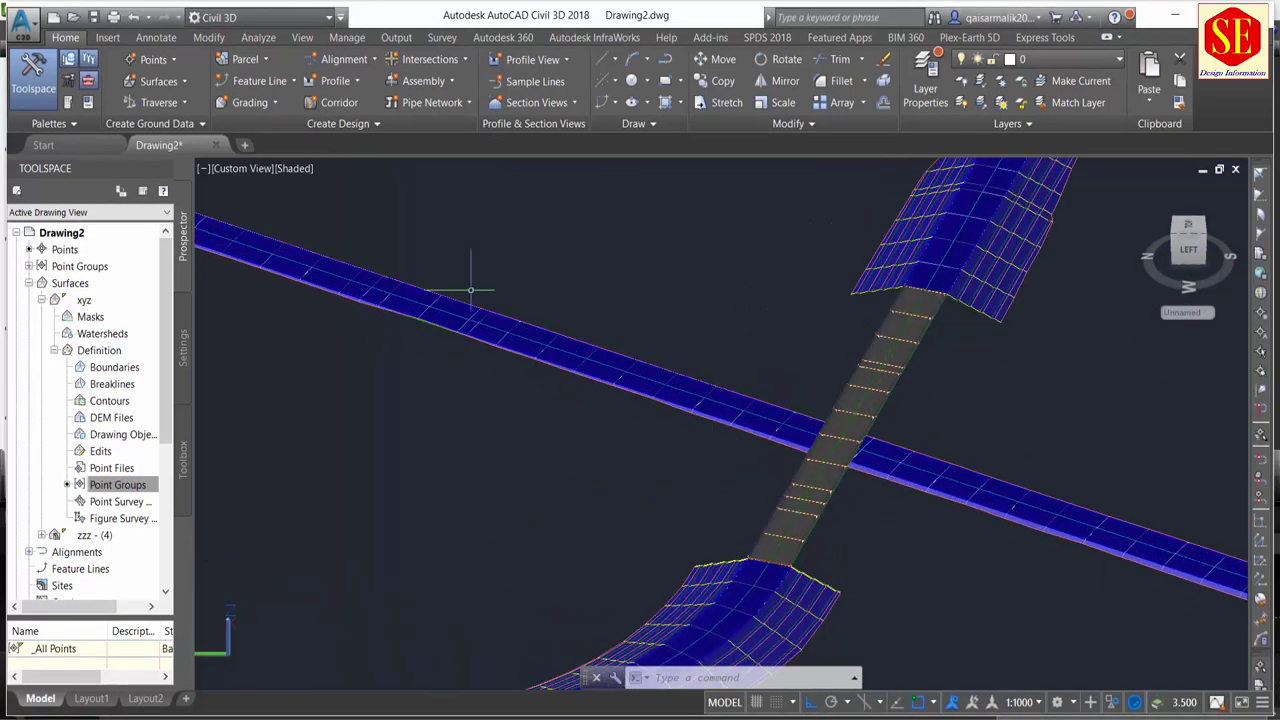
click(282, 168)
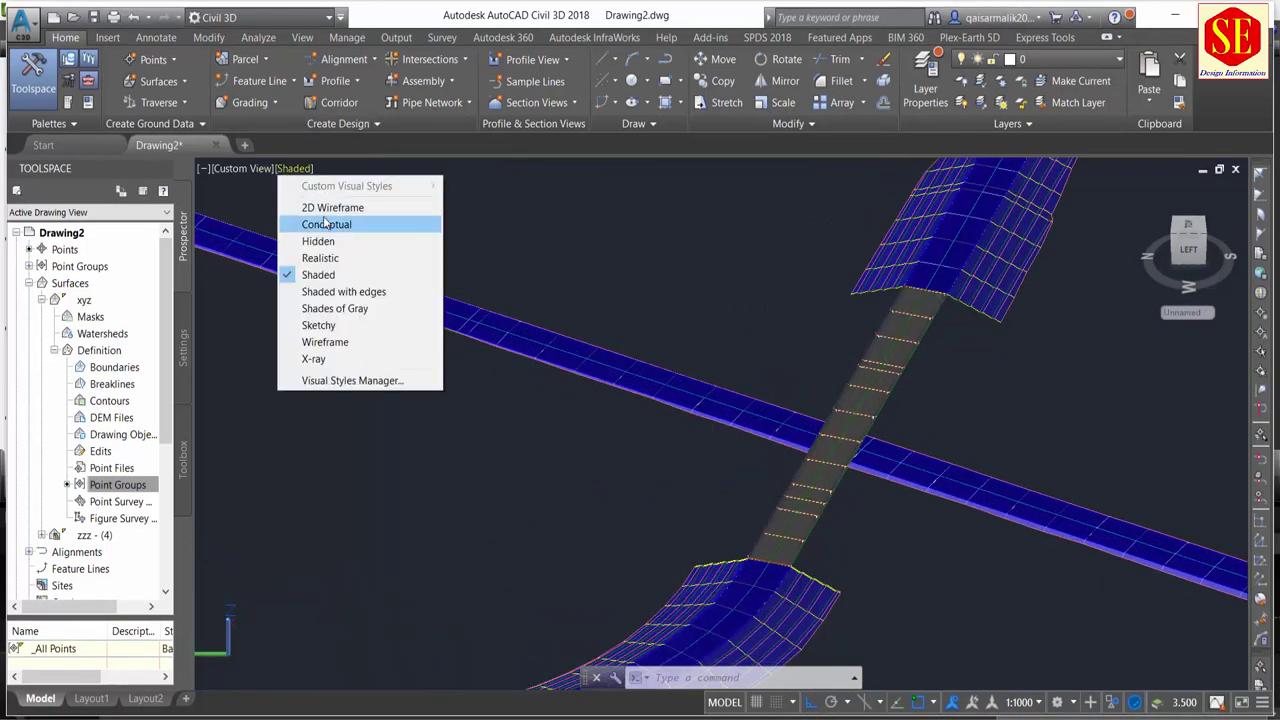
click(320, 205)
Orbit the model to view the bridge crossing in 3D.
scroll(940, 411, down, 1)
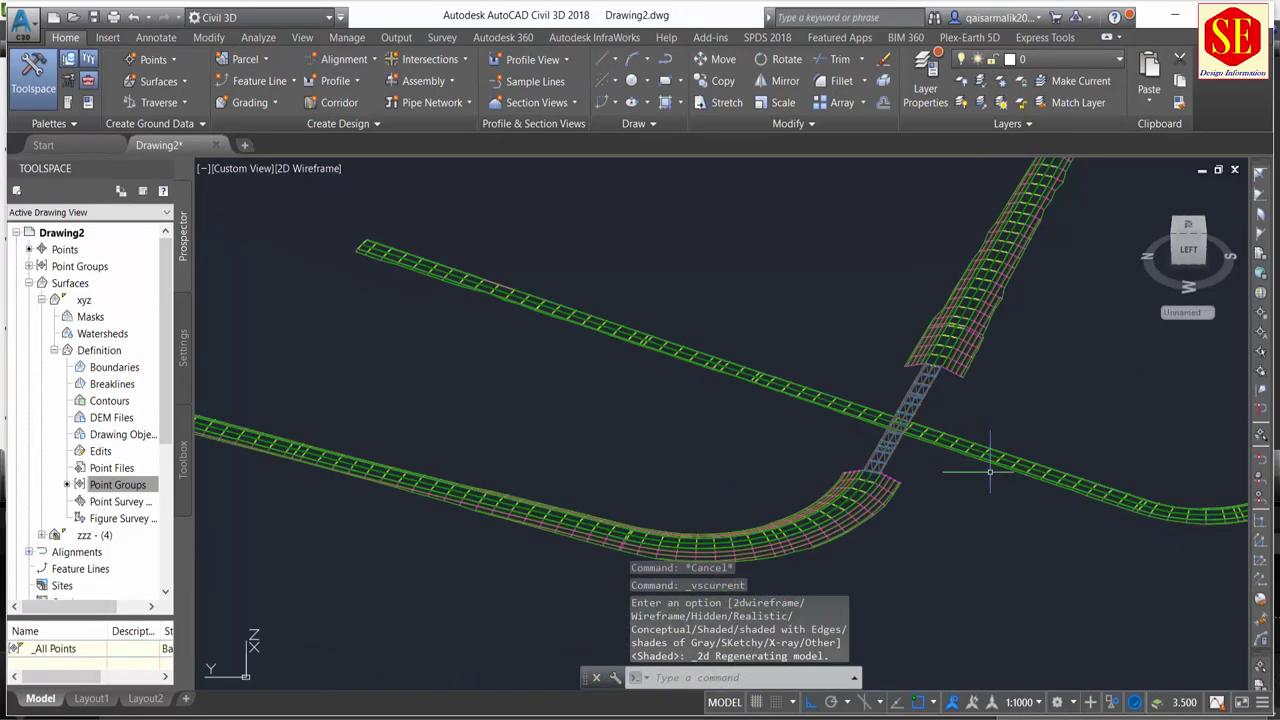
scroll(920, 560, up, 1)
scroll(955, 400, down, 1)
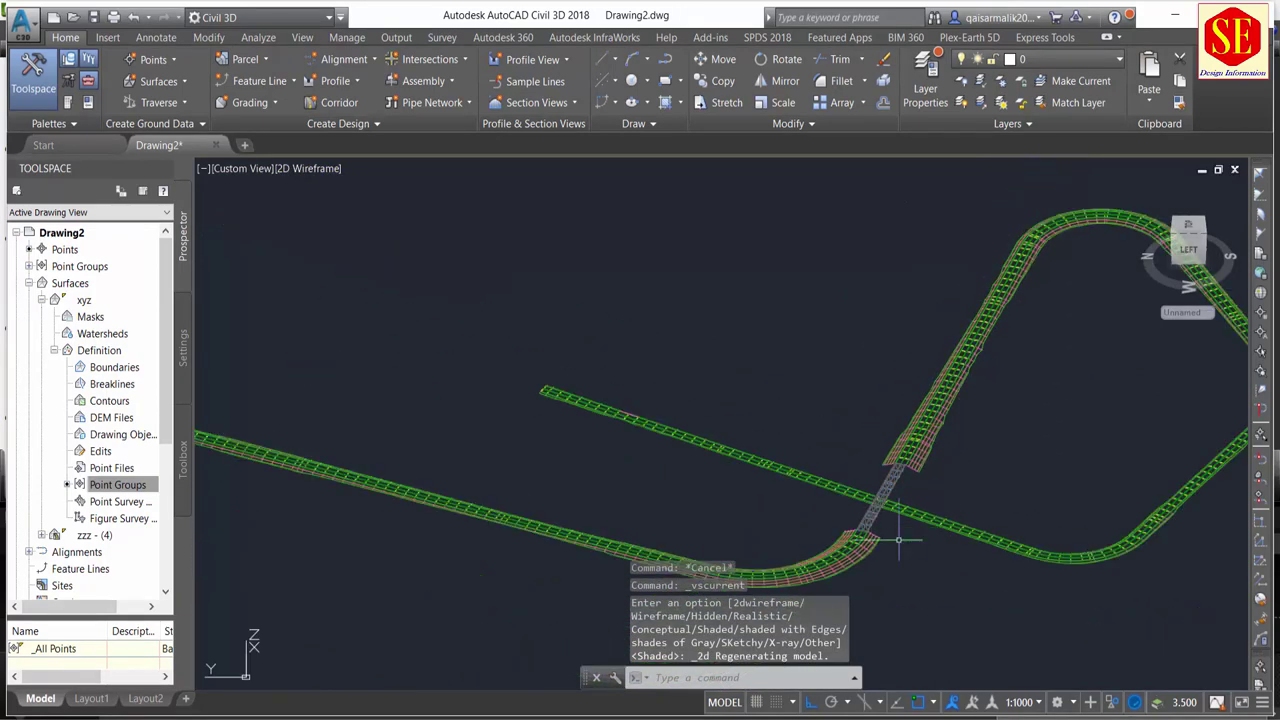
scroll(894, 520, up, 1)
scroll(910, 512, up, 1)
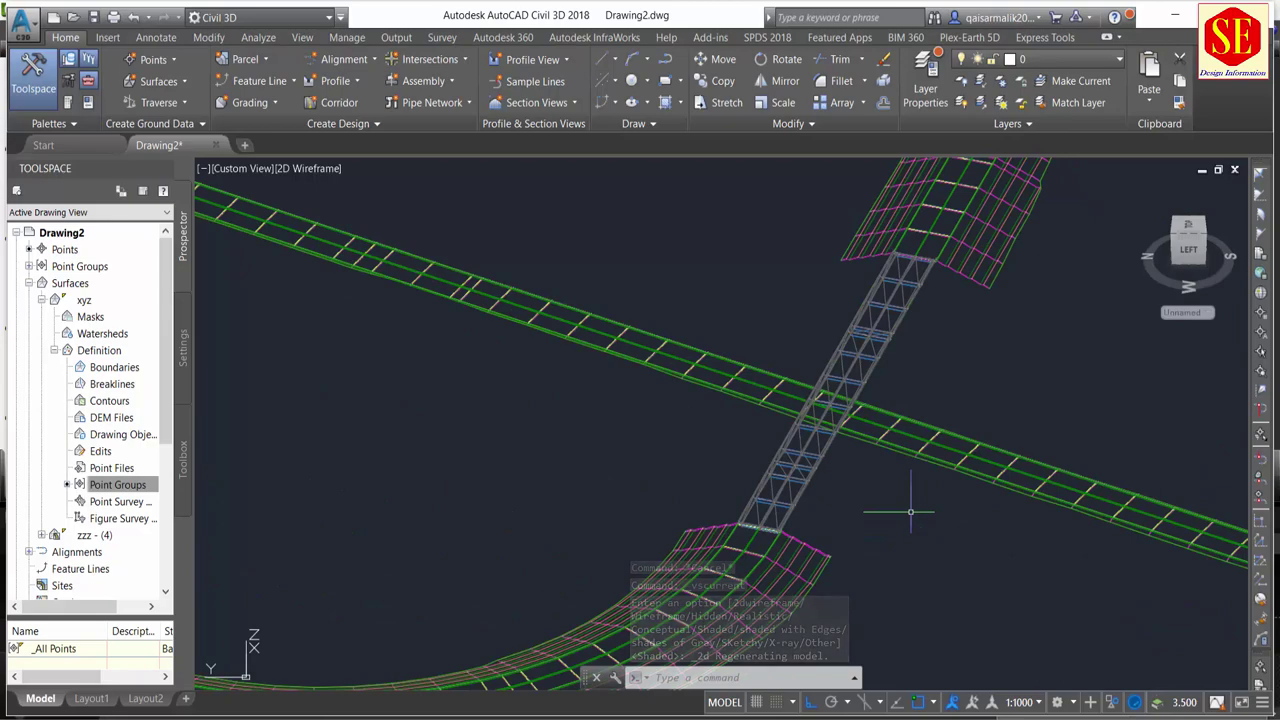
mouse_move(886, 526)
shift+middle_down()
mouse_move(778, 531)
mouse_move(706, 494)
mouse_move(669, 448)
mouse_move(688, 472)
mouse_move(677, 456)
mouse_move(909, 500)
mouse_move(1010, 480)
shift+middle_up()
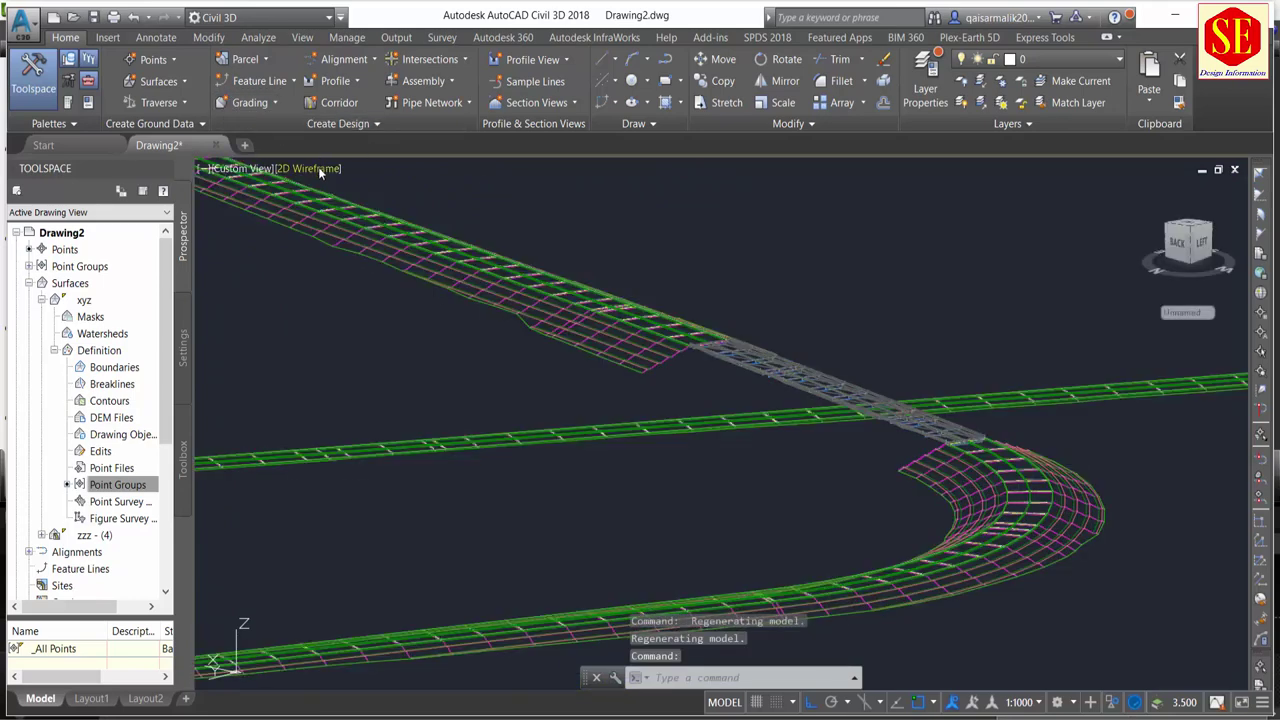
Switch to the Conceptual visual style, showing the bridge deck over the lower road.
click(318, 168)
click(368, 226)
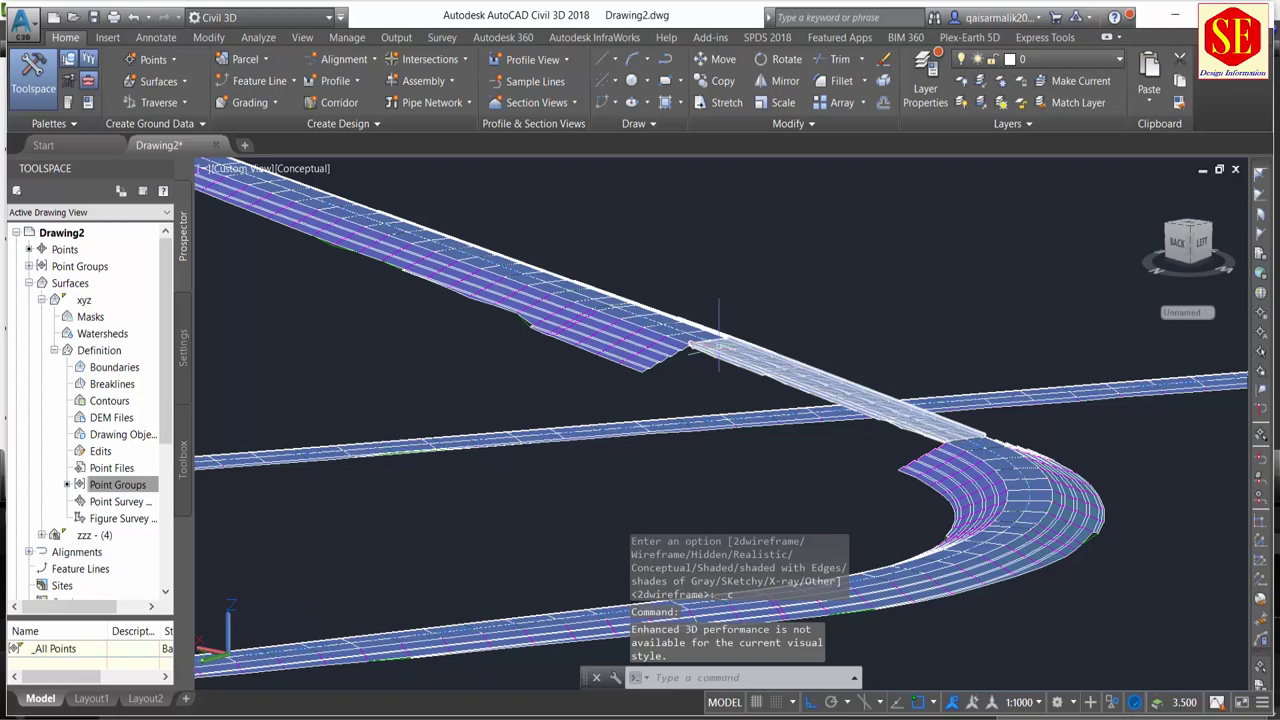
scroll(878, 398, down, 2)
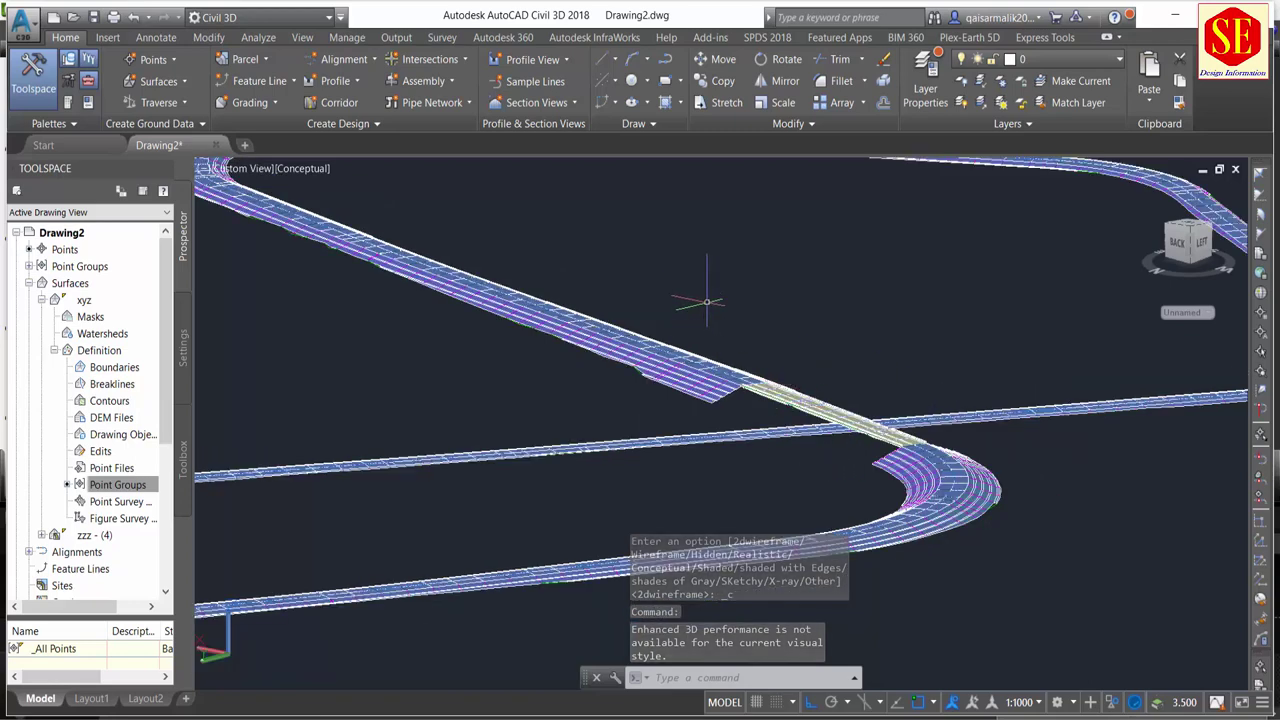
scroll(706, 298, down, 2)
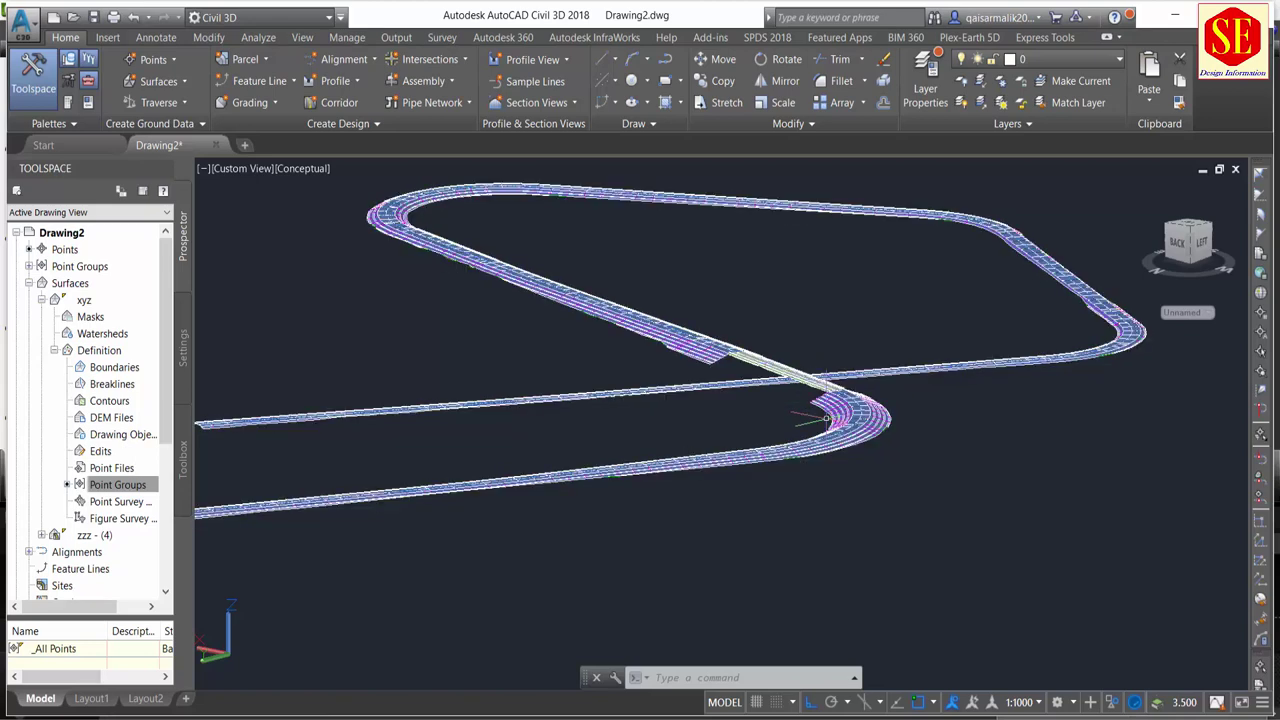
scroll(826, 418, up, 1)
scroll(770, 360, up, 1)
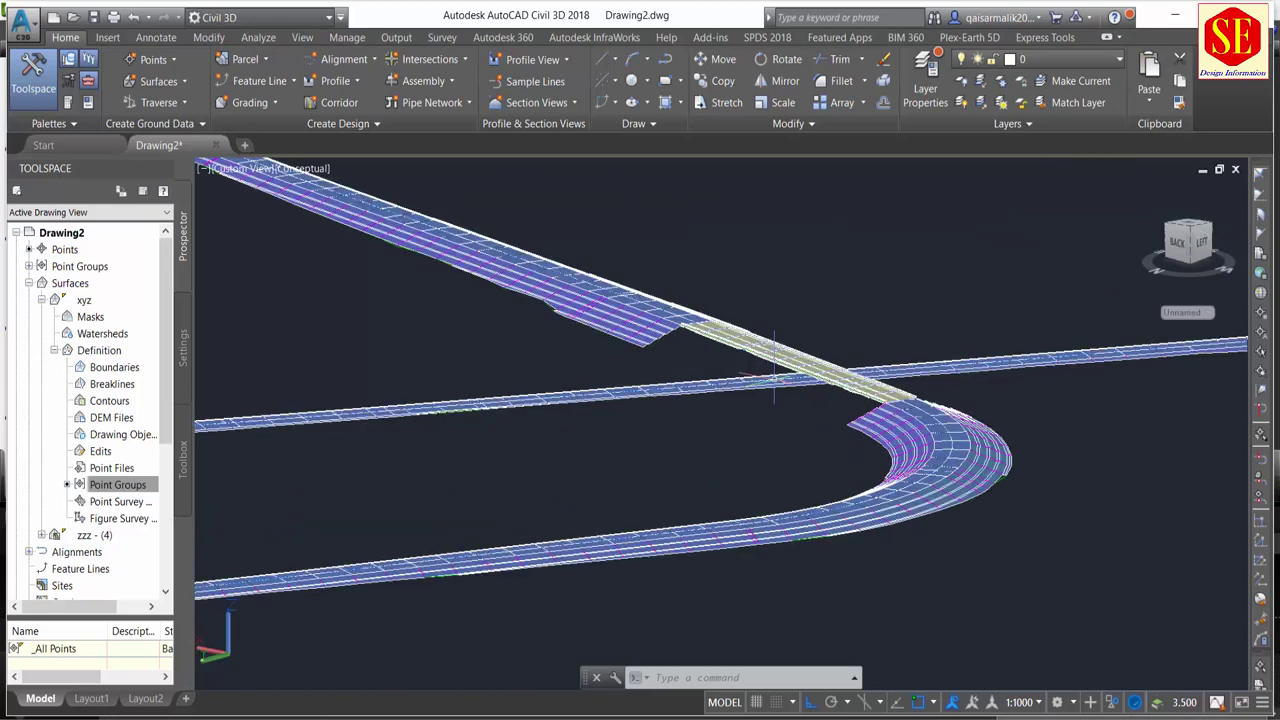
scroll(765, 375, up, 1)
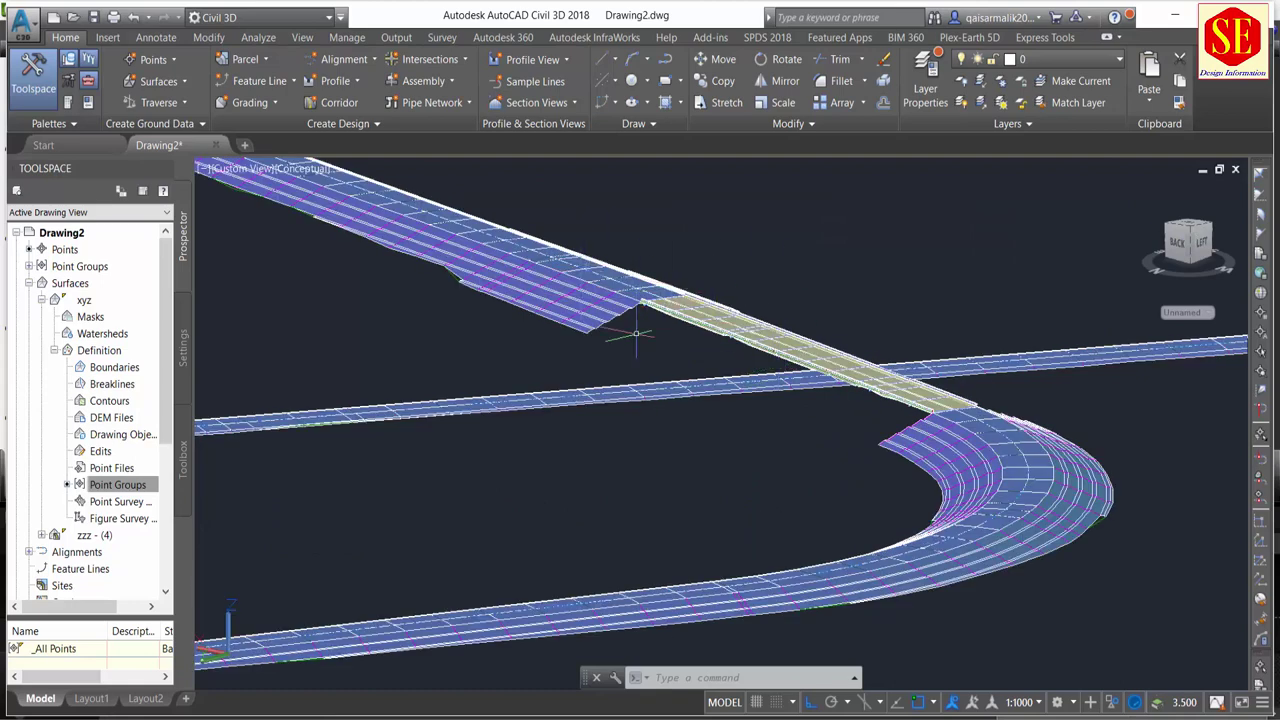